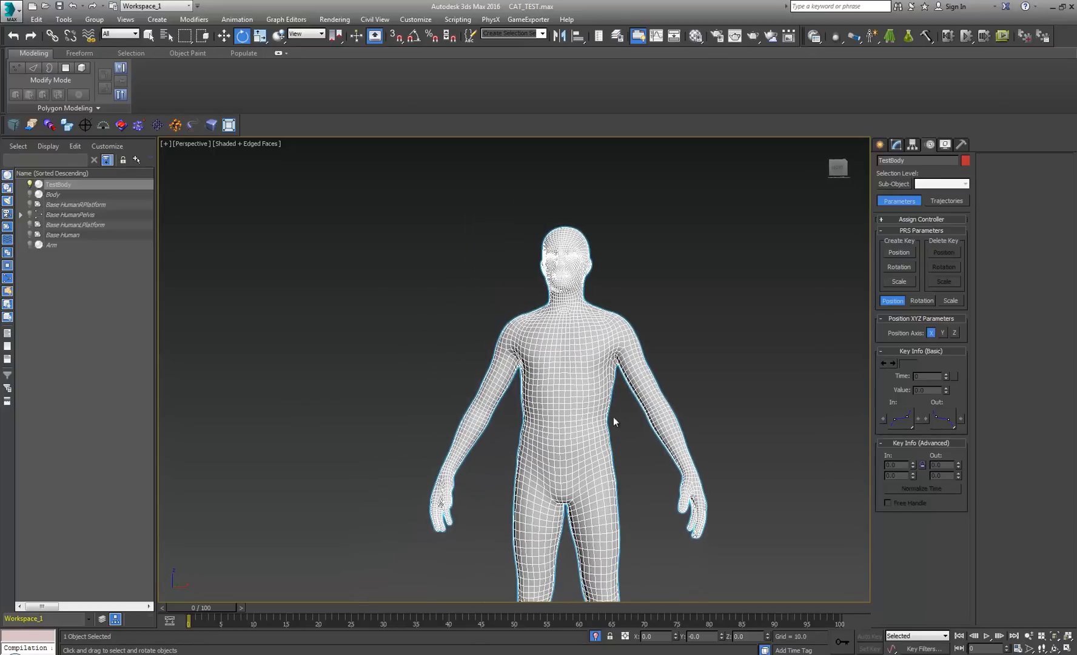
Turn off edged faces and examine the TestBody mesh's smooth shading around the head, torso, armpits and arms
scroll(613, 417, up, 6)
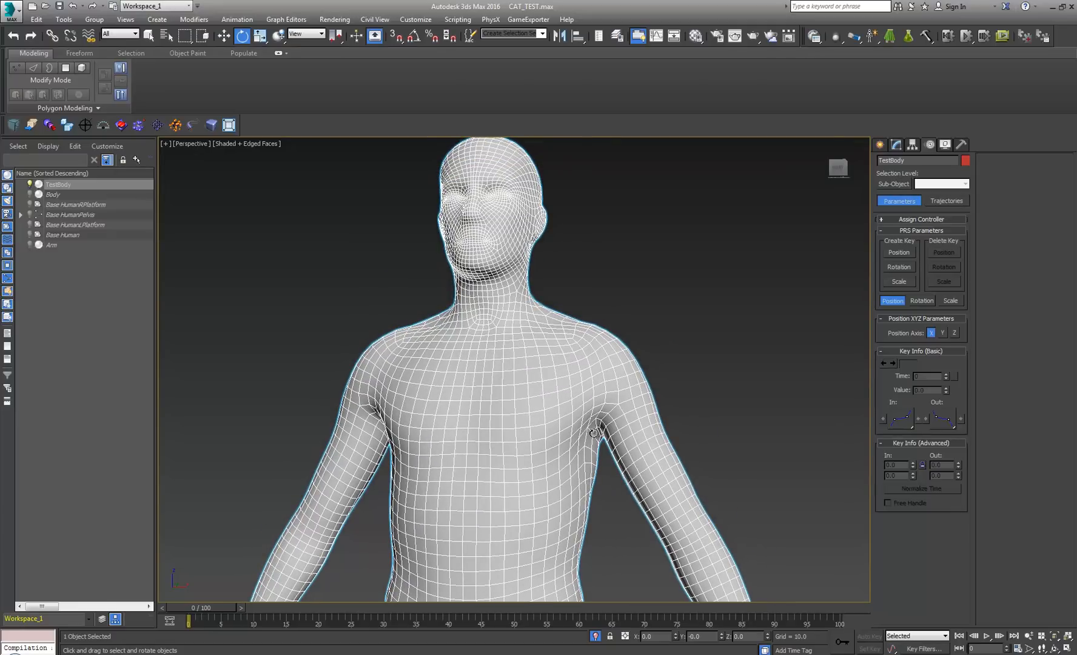
mouse_move(594, 433)
alt+middle_down()
mouse_move(557, 445)
mouse_move(311, 426)
mouse_move(610, 443)
mouse_move(378, 477)
mouse_move(457, 448)
mouse_move(481, 460)
alt+middle_up()
key(F4)
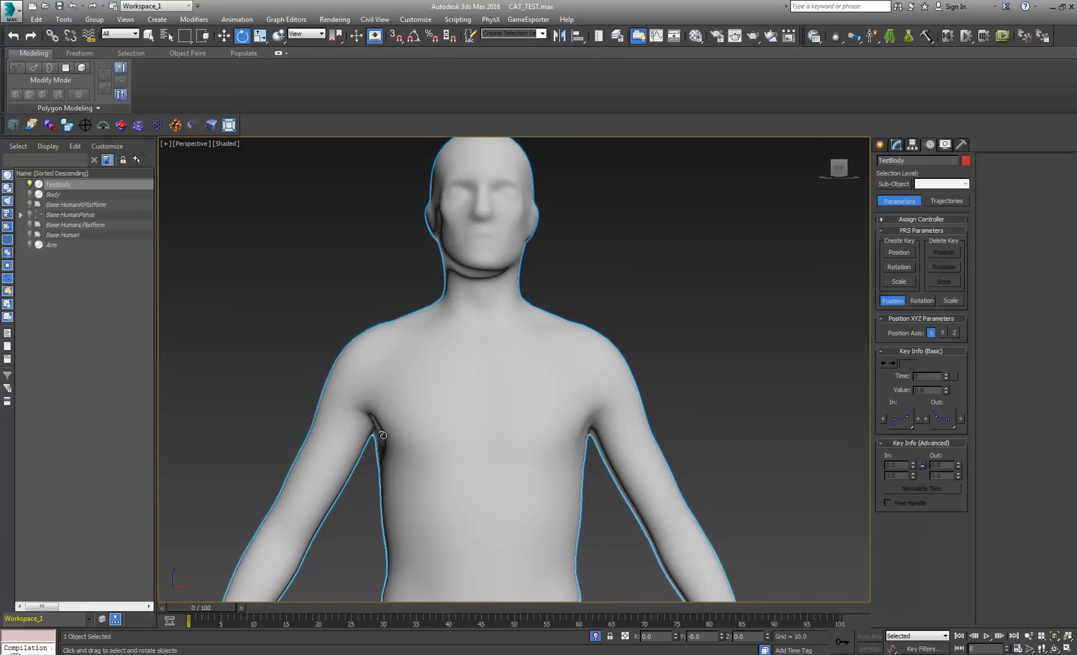
middle_drag(511, 483, 533, 373)
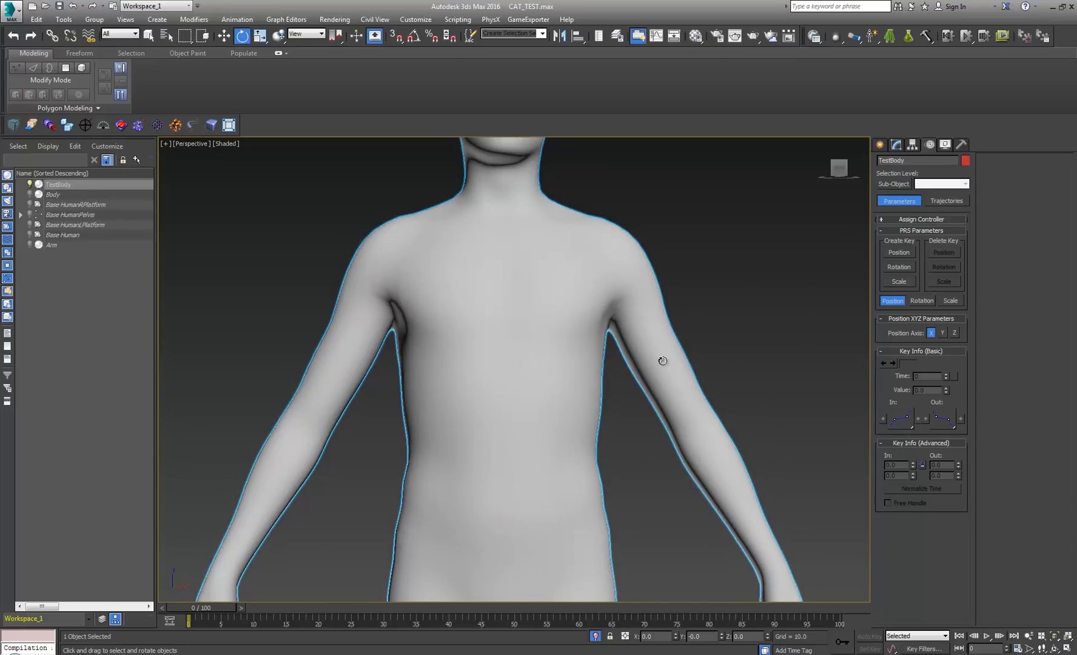
scroll(618, 324, down, 6)
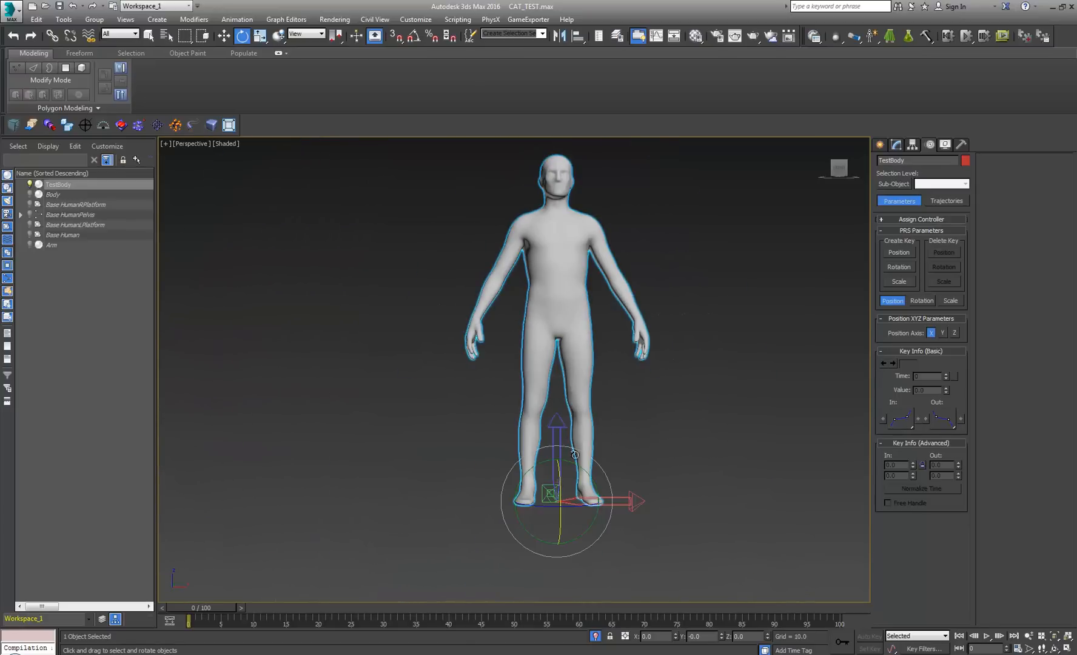
middle_drag(572, 391, 524, 479)
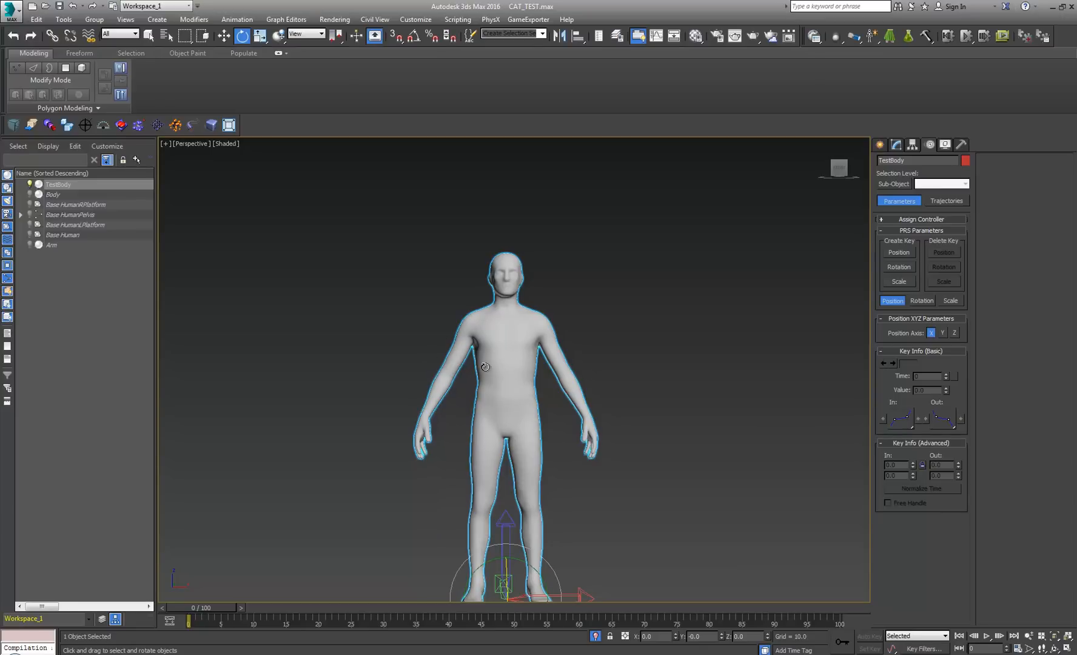
middle_drag(486, 366, 434, 402)
scroll(496, 376, up, 6)
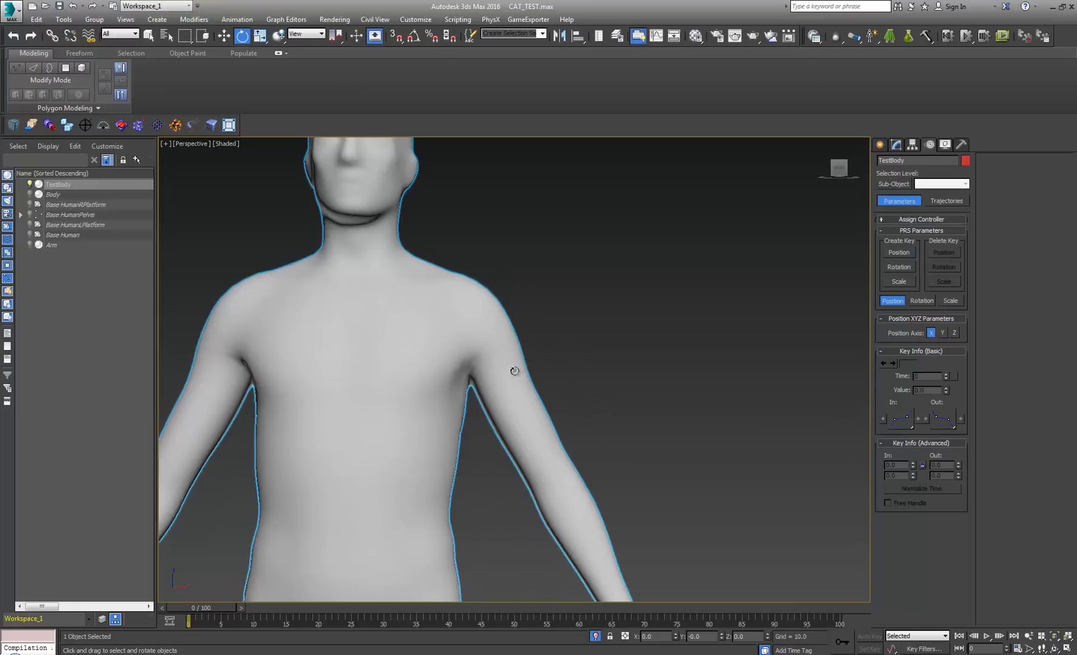
middle_drag(236, 368, 399, 347)
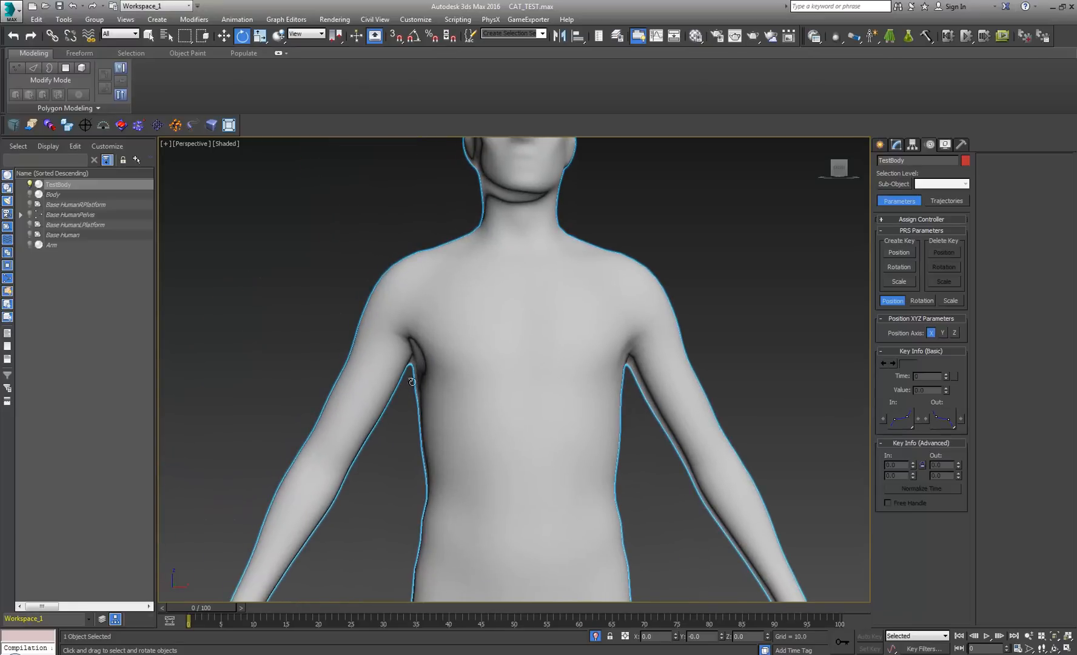
middle_drag(372, 344, 498, 400)
scroll(567, 384, down, 3)
scroll(556, 420, up, 2)
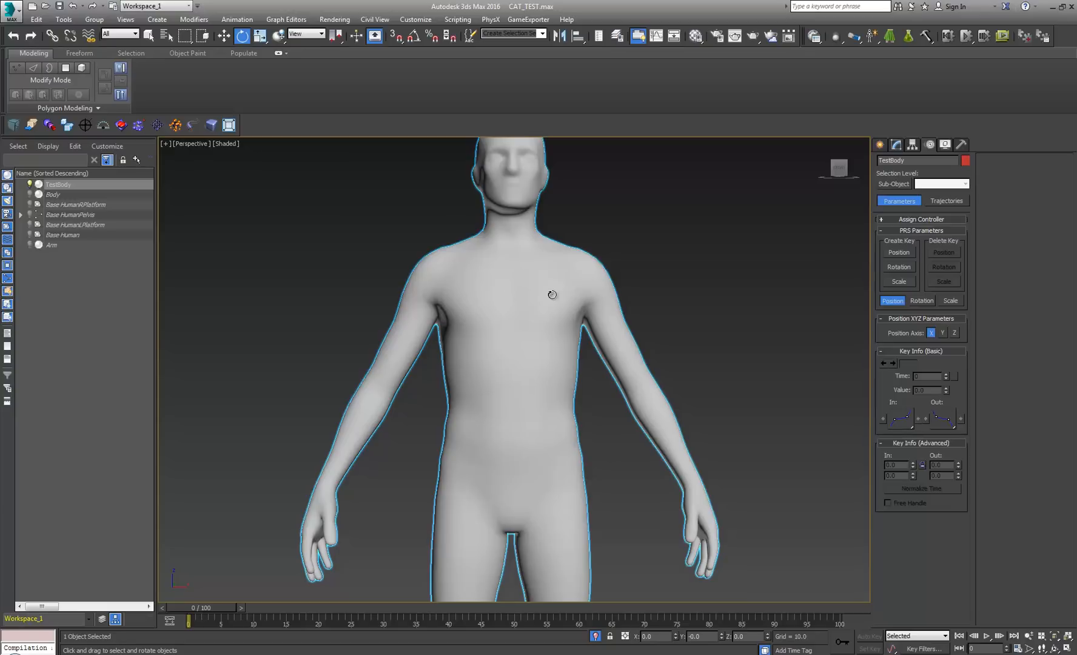
Turn edged faces back on and examine the polygon flow across TestBody's chest, shoulders and arms
key(F4)
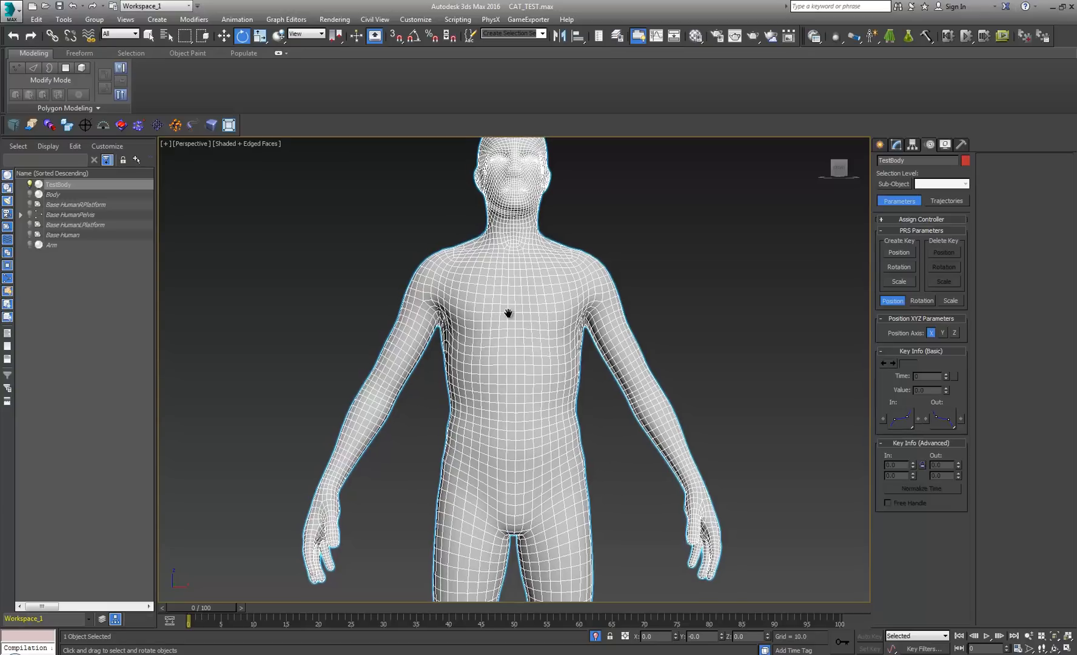
scroll(509, 313, up, 2)
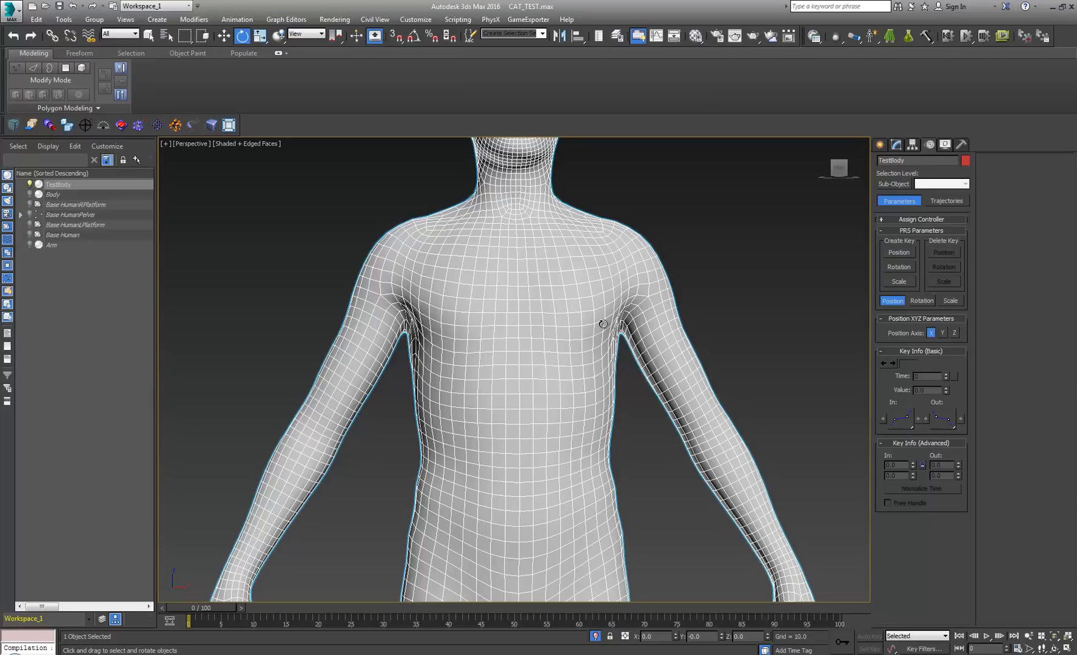
alt+middle_drag(466, 396, 498, 423)
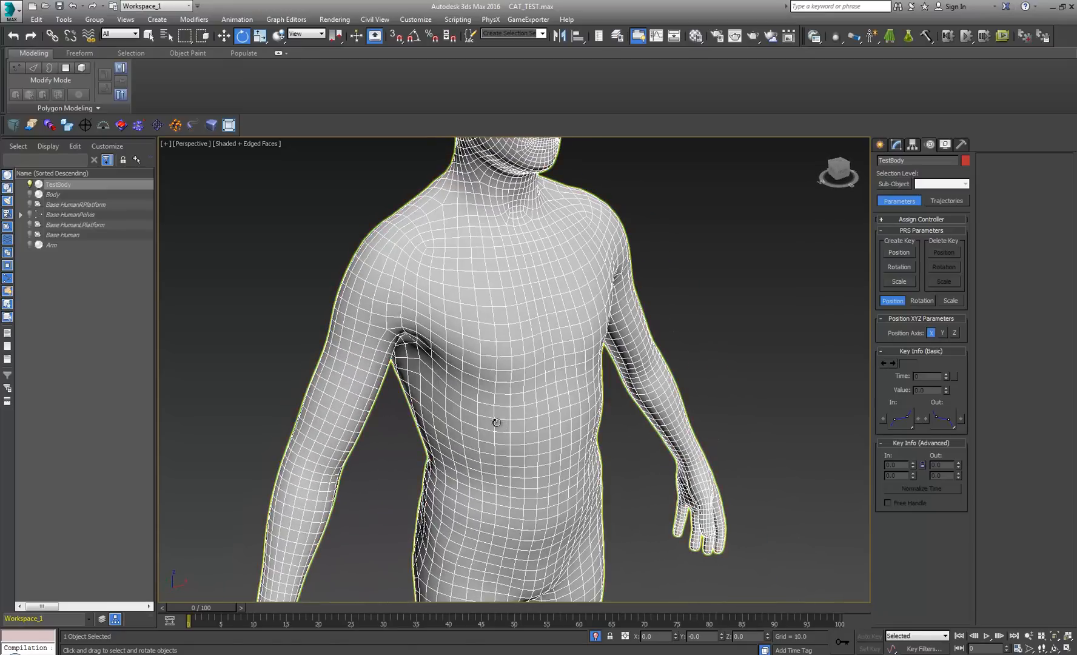
alt+middle_drag(510, 339, 505, 347)
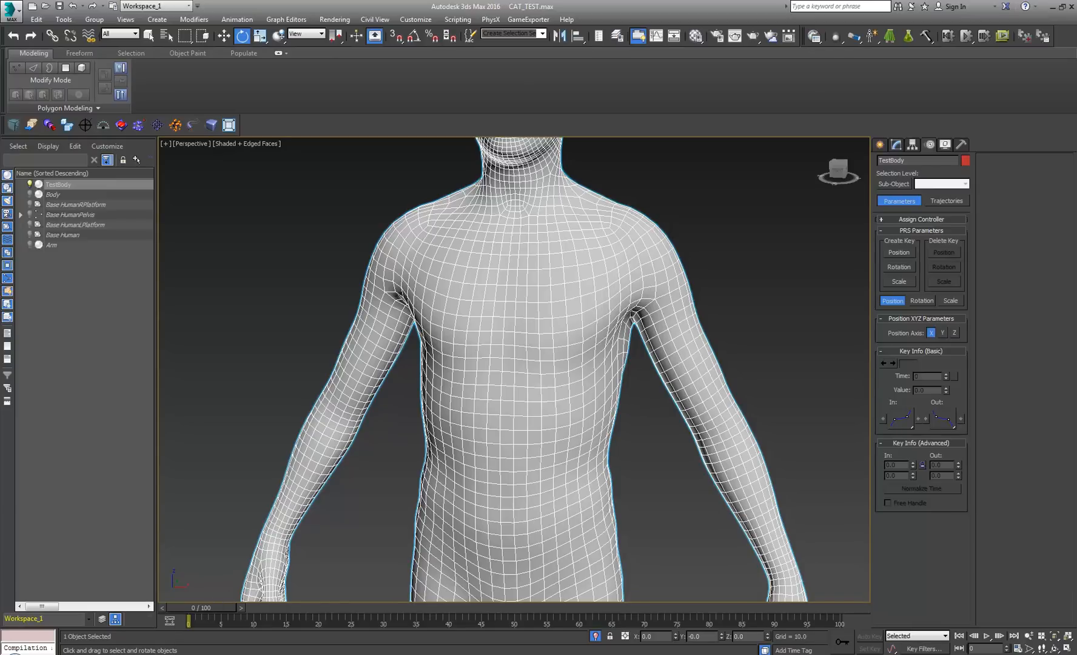
Switch to Photoshop, add a new layer above the red cut lines and choose green as the brush colour
key(alt+Tab)
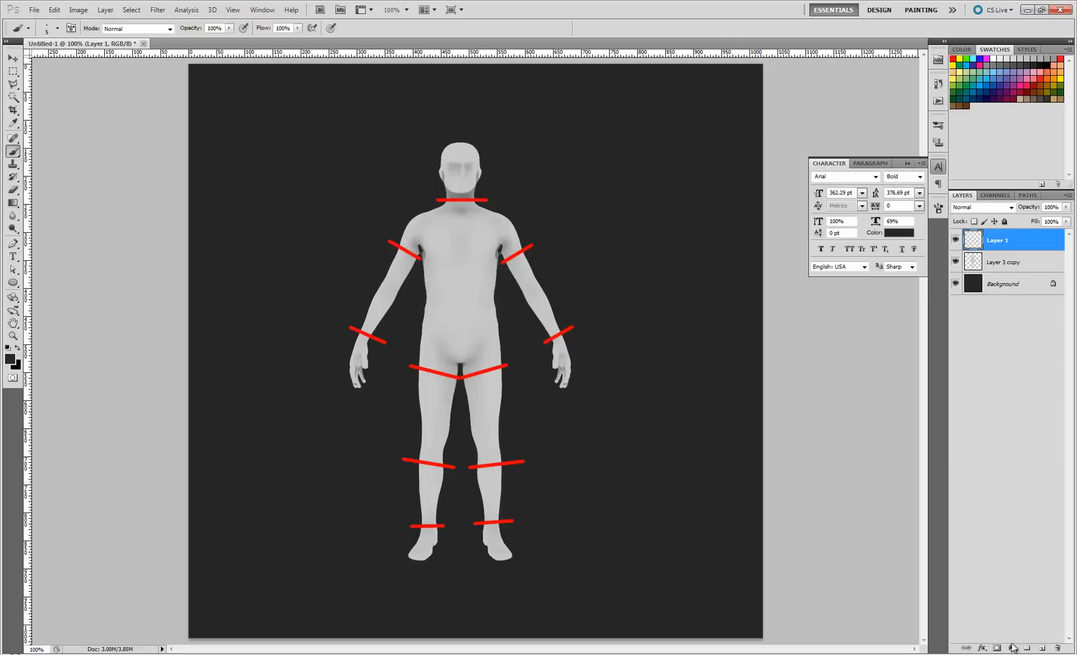
click(1042, 648)
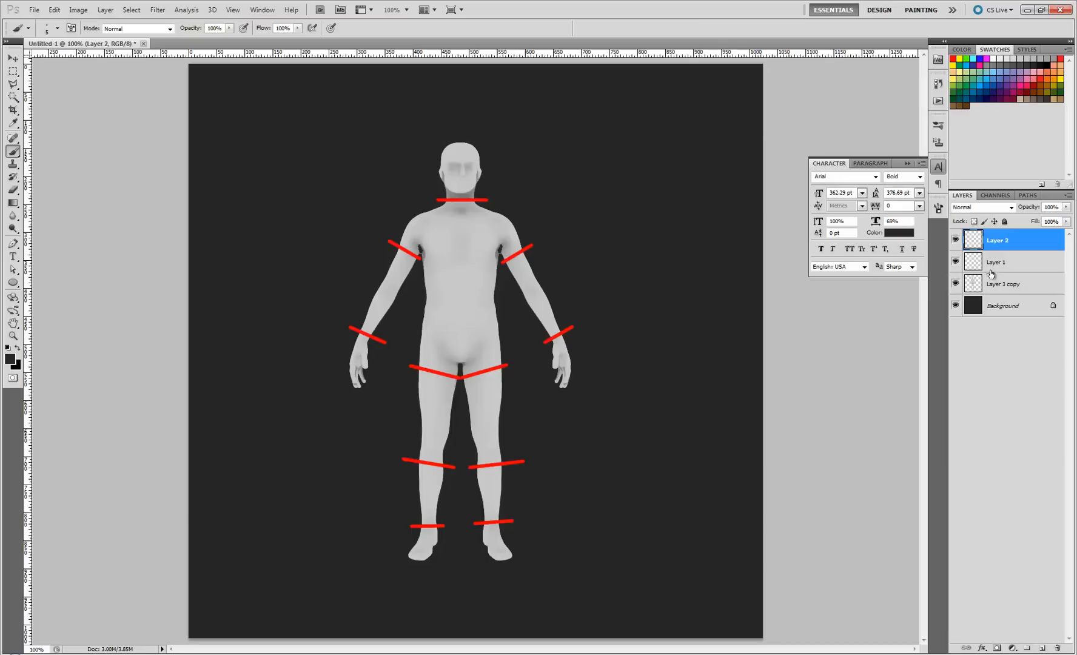
click(959, 59)
click(966, 59)
Hand-paint green numbers on the body segments between the red cut lines, covering the torso, arms, hands, legs and feet
drag(384, 294, 383, 312)
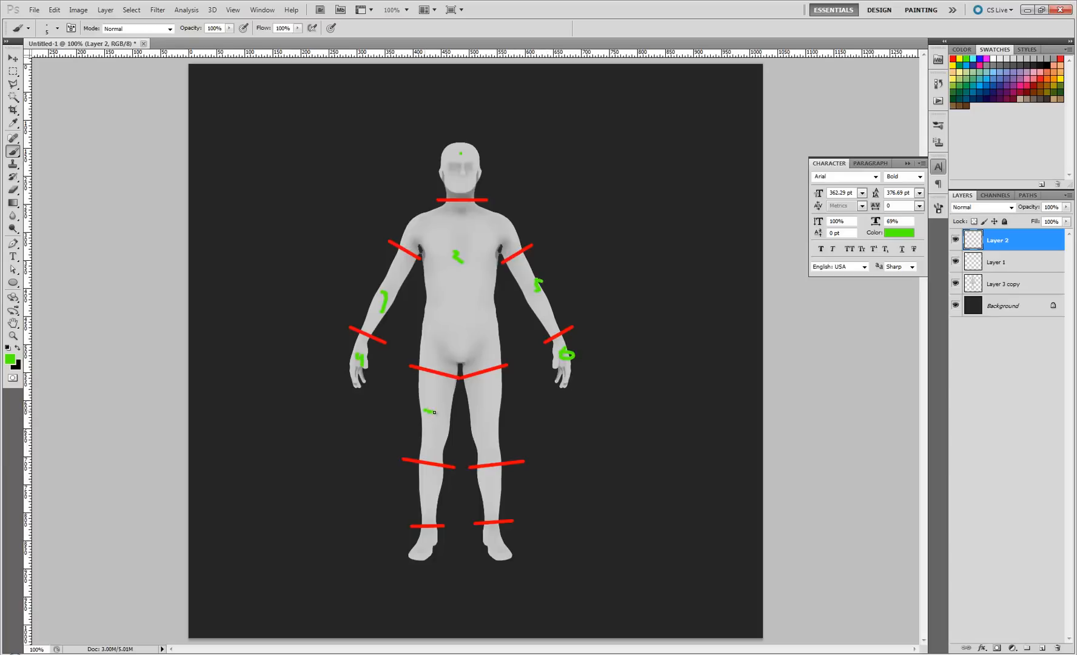
drag(434, 412, 427, 420)
drag(426, 546, 430, 574)
mouse_move(510, 486)
mouse_down()
mouse_move(500, 569)
mouse_move(524, 551)
mouse_move(716, 600)
mouse_move(427, 610)
mouse_move(388, 585)
mouse_move(471, 570)
mouse_up()
key(ctrl+z)
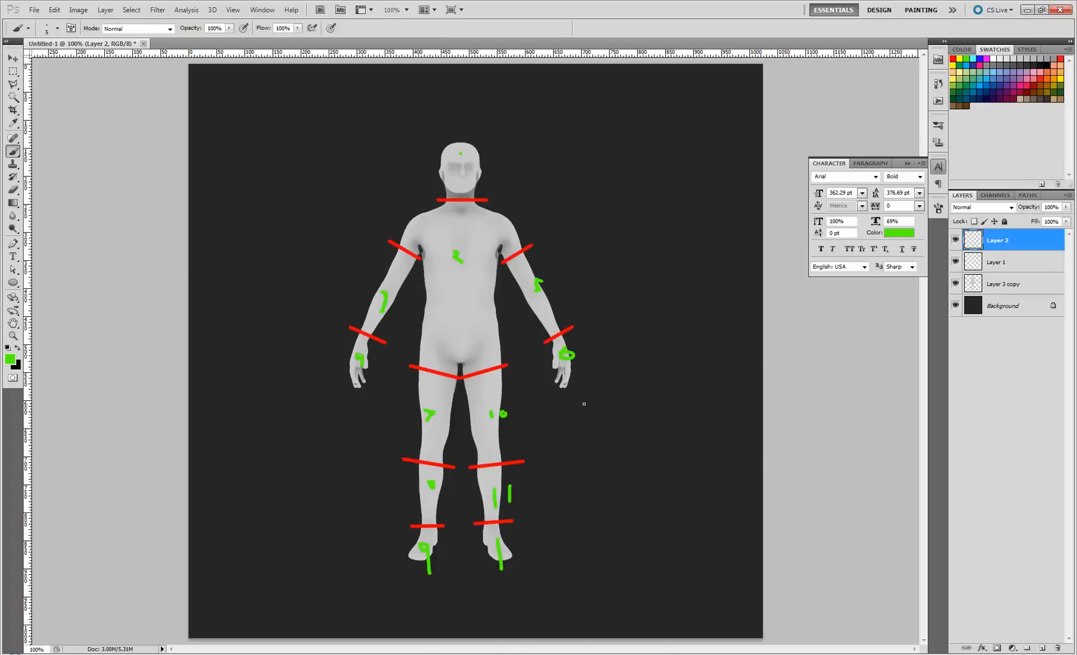
drag(526, 546, 554, 564)
Switch back to 3ds Max, hide TestBody and show the Body mesh to inspect its open upper-arm cut
key(alt+Tab)
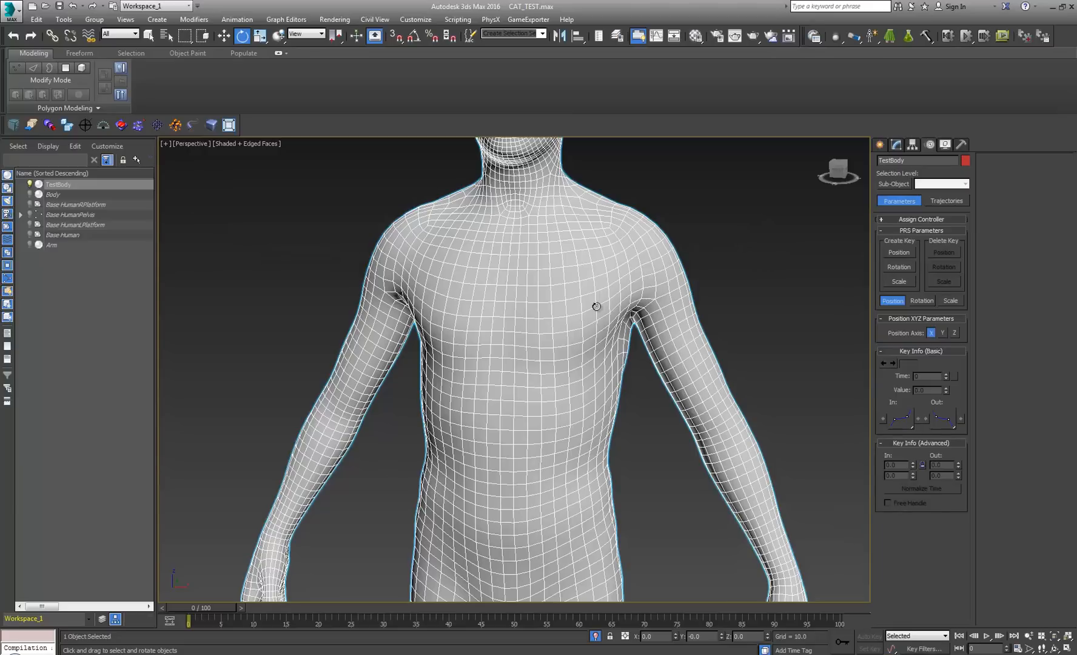
alt+middle_drag(589, 336, 620, 352)
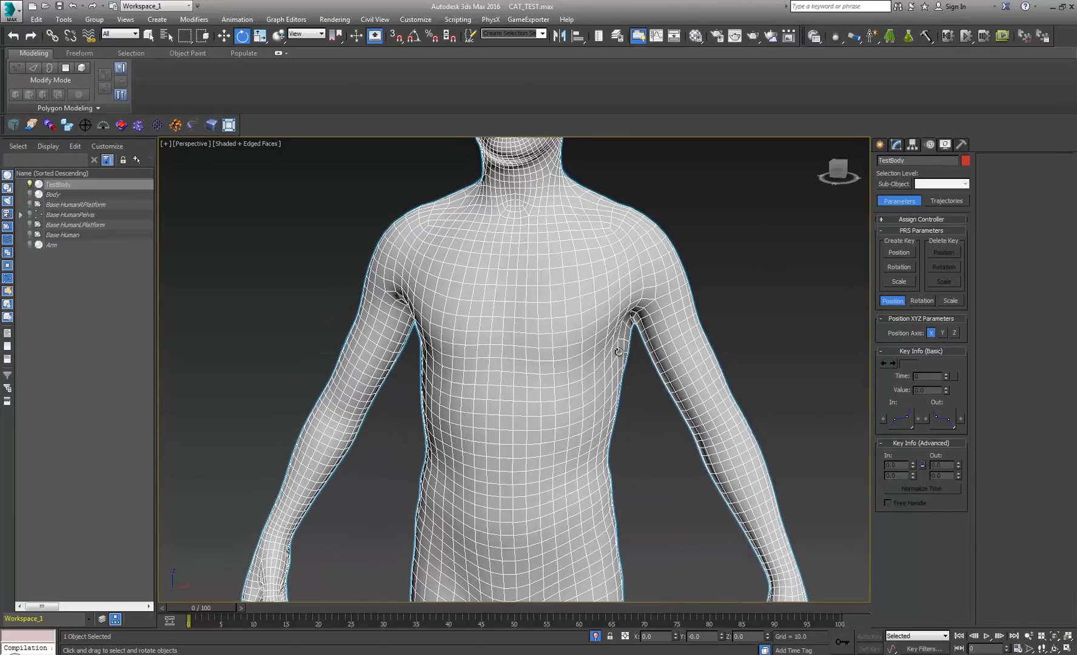
click(30, 184)
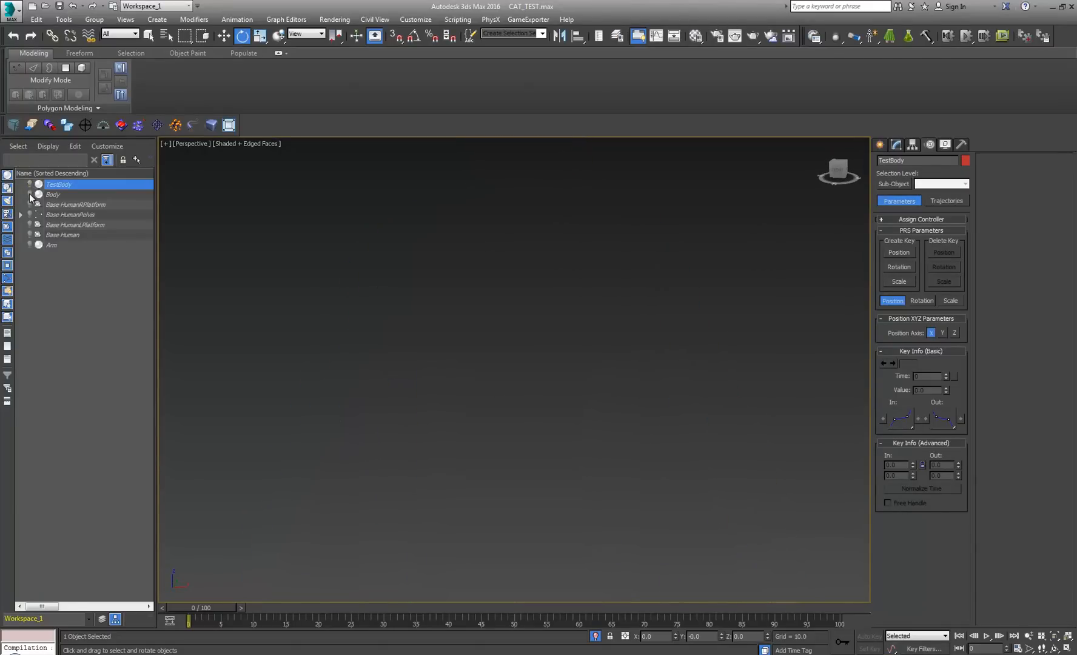
click(30, 194)
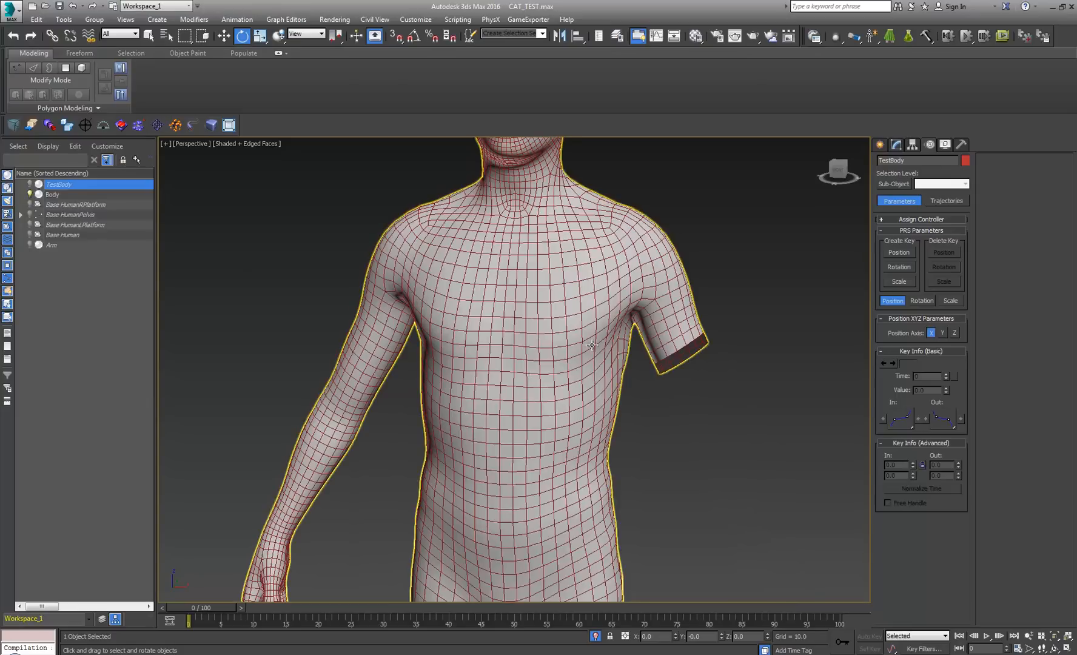
middle_drag(687, 334, 713, 277)
scroll(639, 339, up, 8)
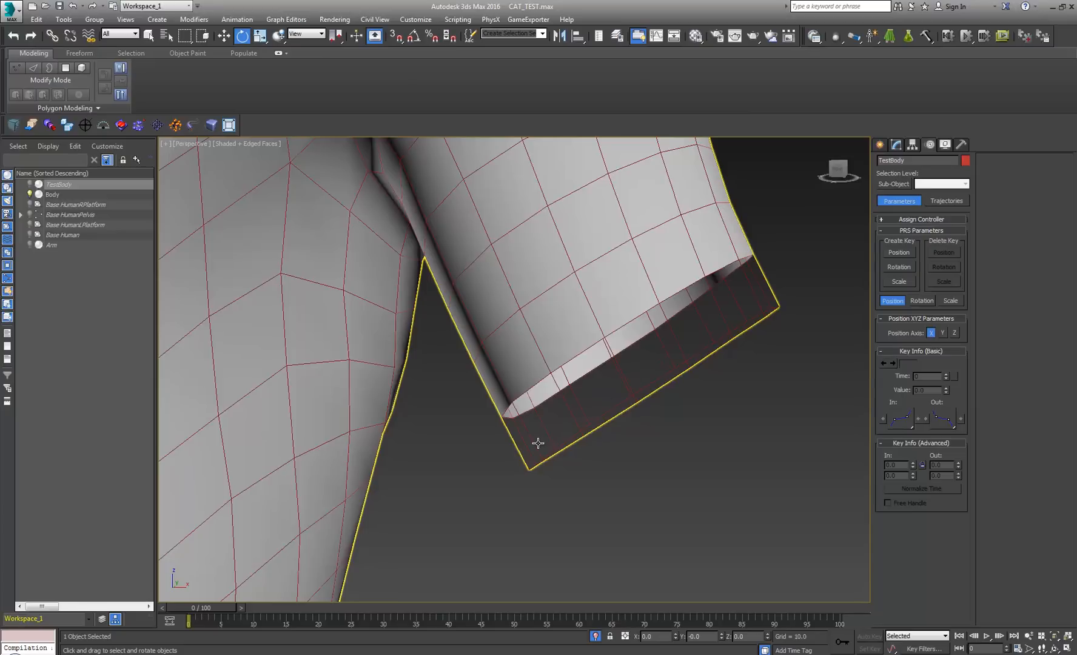
Show the separate Arm mesh, isolating it briefly by hiding Body and then showing Body again beside it
click(30, 244)
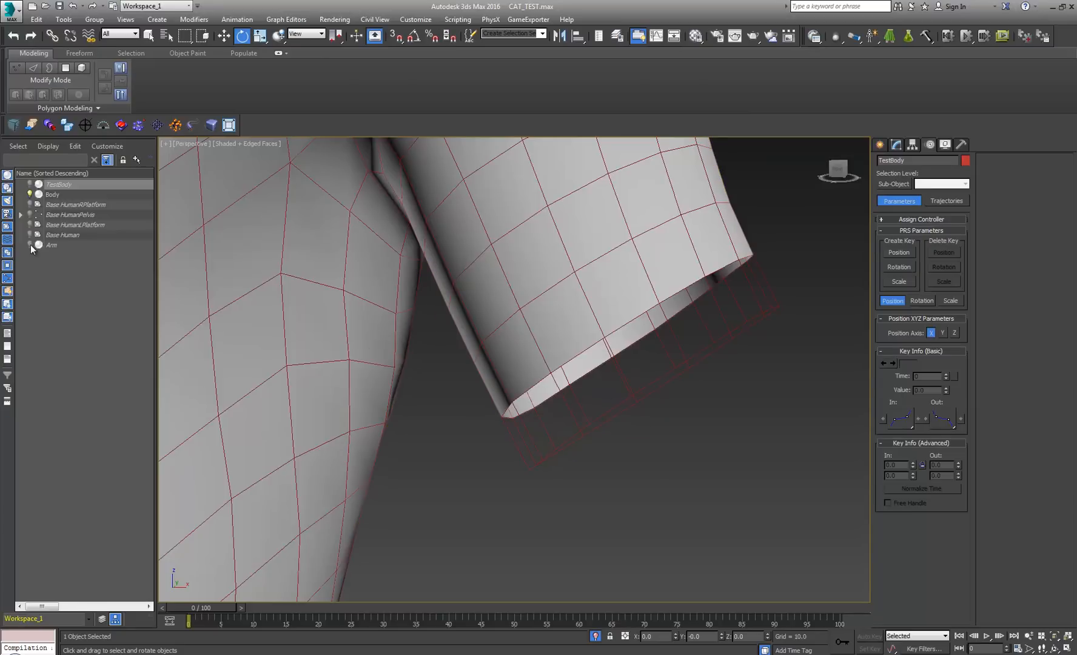
click(31, 244)
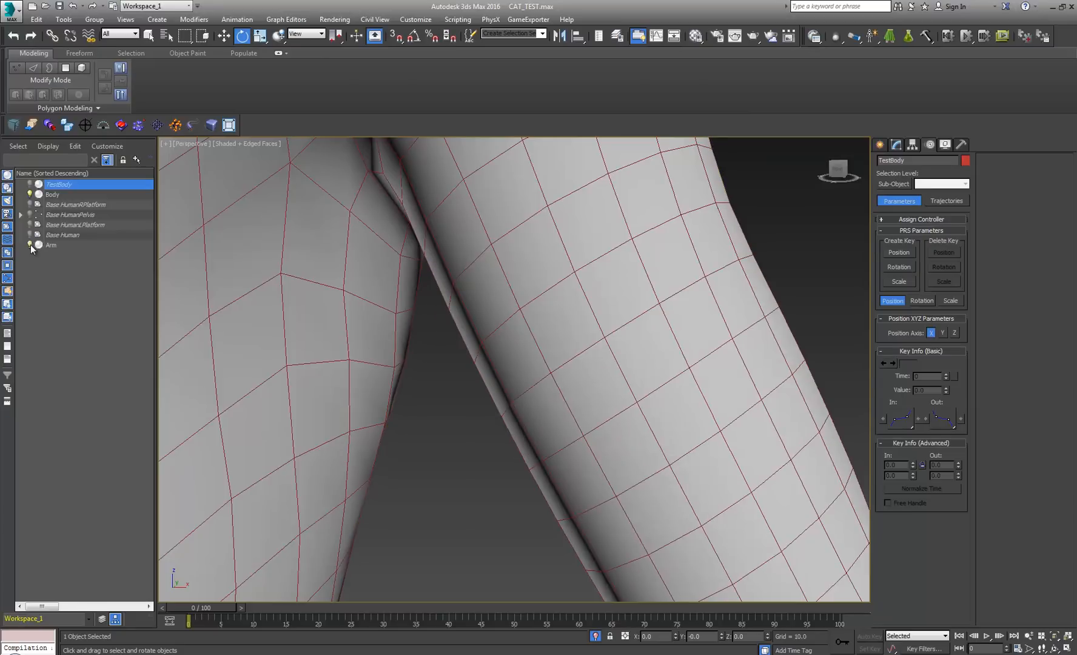
click(29, 194)
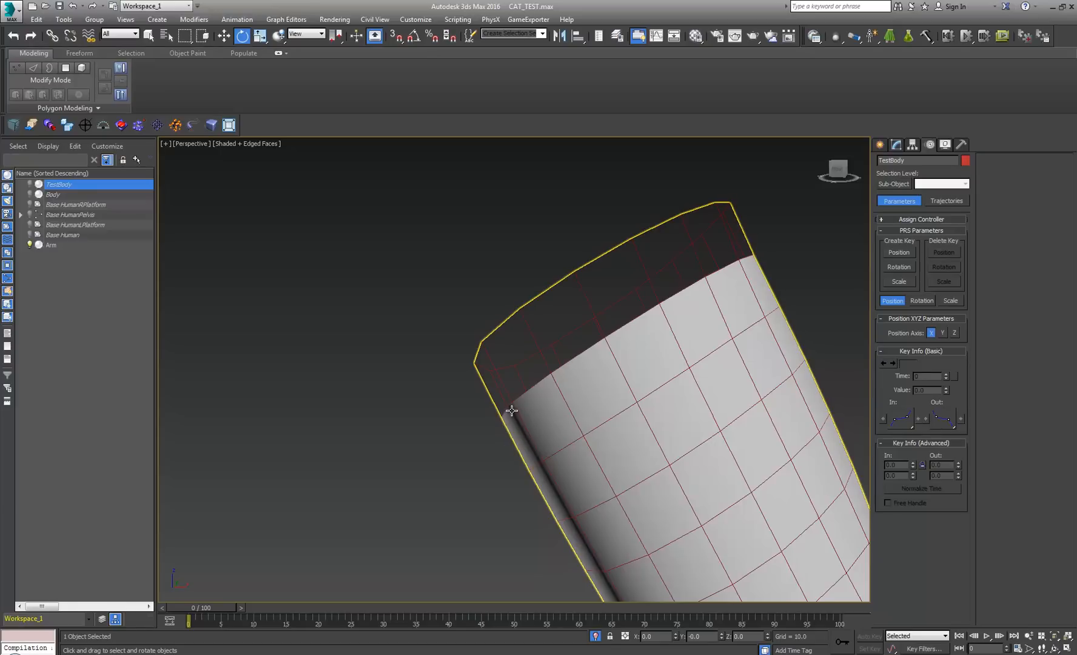
click(30, 194)
alt+middle_drag(577, 388, 541, 402)
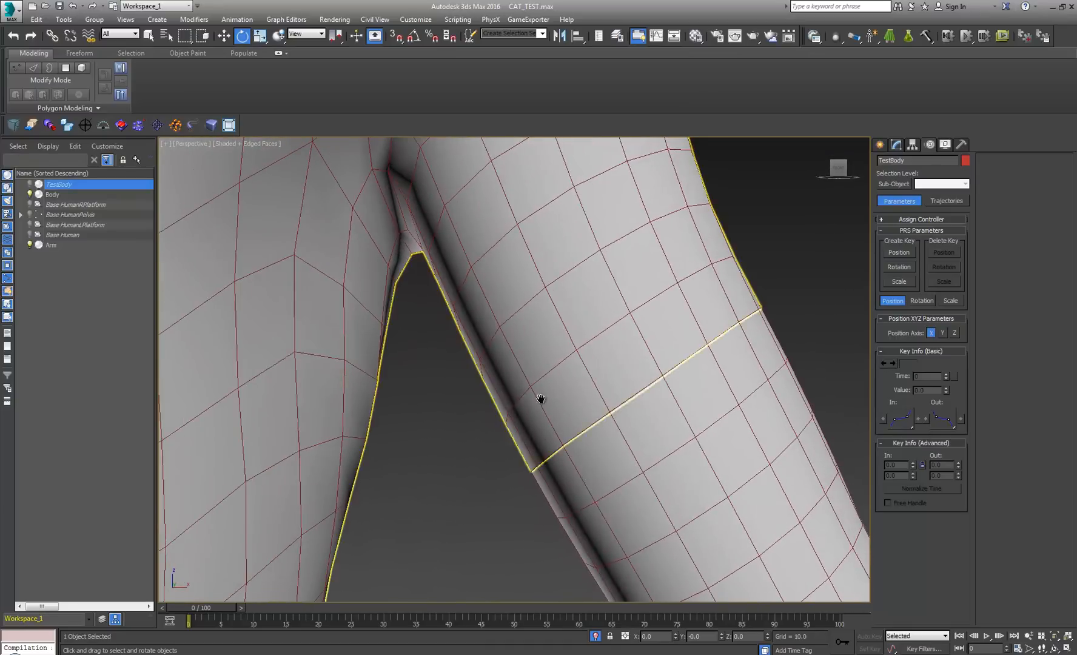
Turn off edged faces and examine the shading along the seam where the Arm mesh meets Body's upper arm
scroll(516, 409, up, 4)
key(F4)
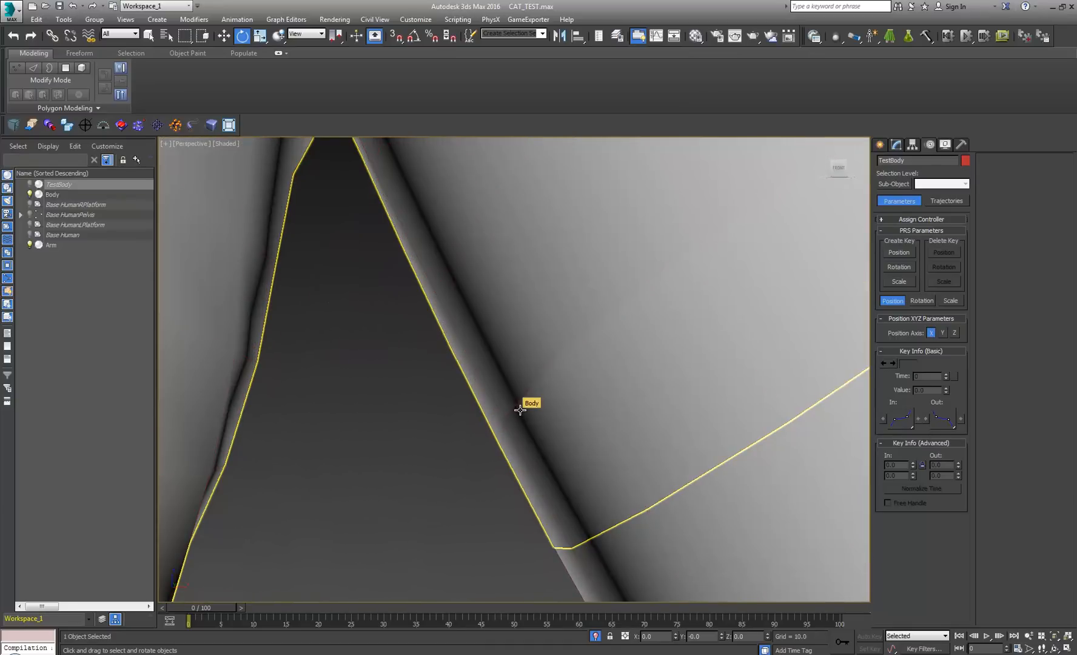
scroll(520, 406, up, 8)
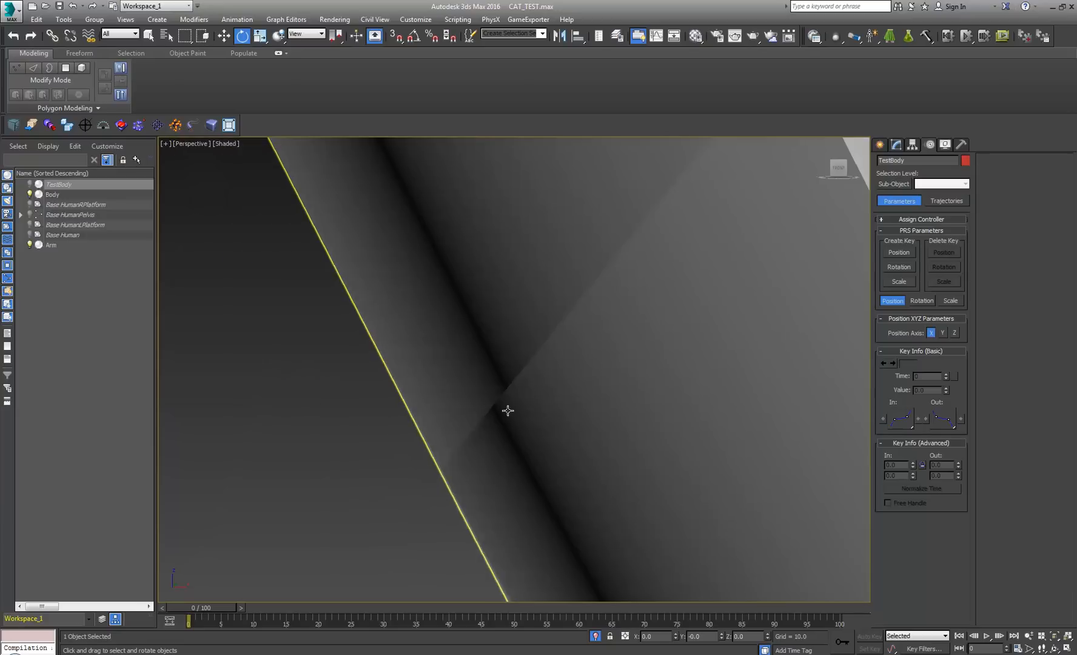
middle_drag(534, 413, 473, 424)
scroll(504, 418, down, 3)
scroll(479, 418, down, 2)
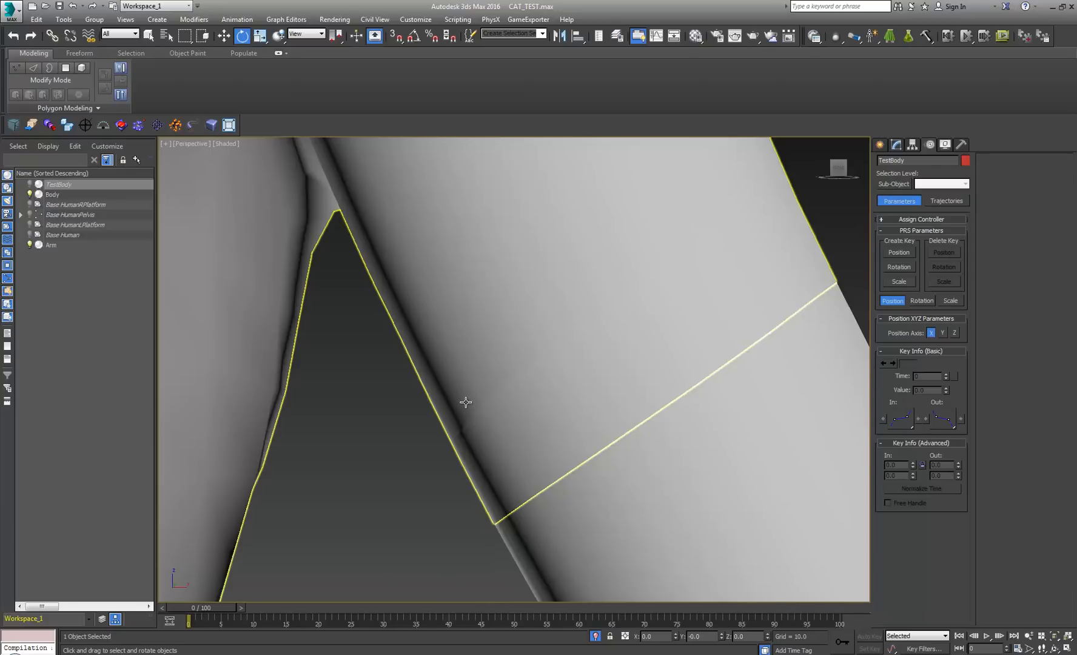
scroll(442, 387, down, 4)
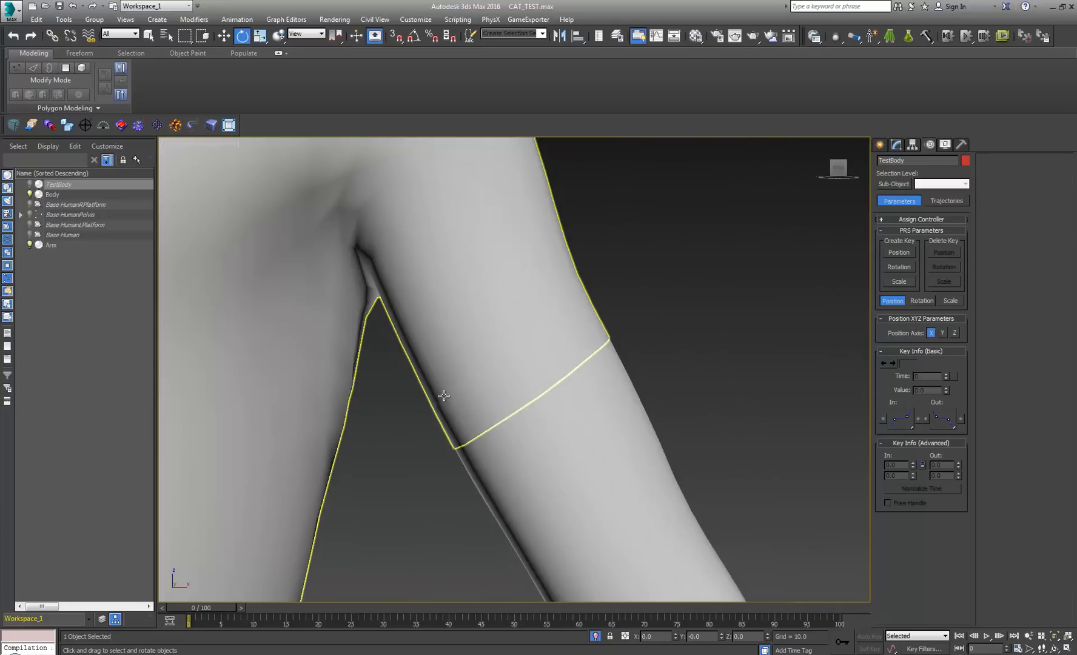
scroll(500, 378, down, 3)
alt+middle_drag(500, 377, 537, 363)
scroll(537, 364, up, 5)
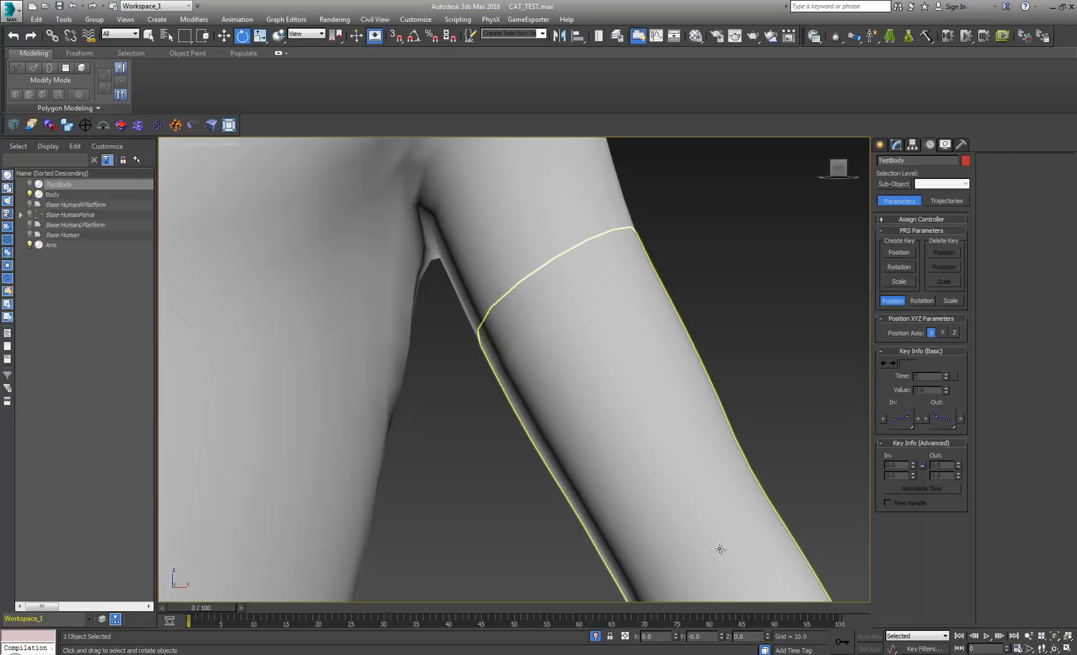
middle_drag(510, 393, 544, 420)
scroll(543, 400, up, 2)
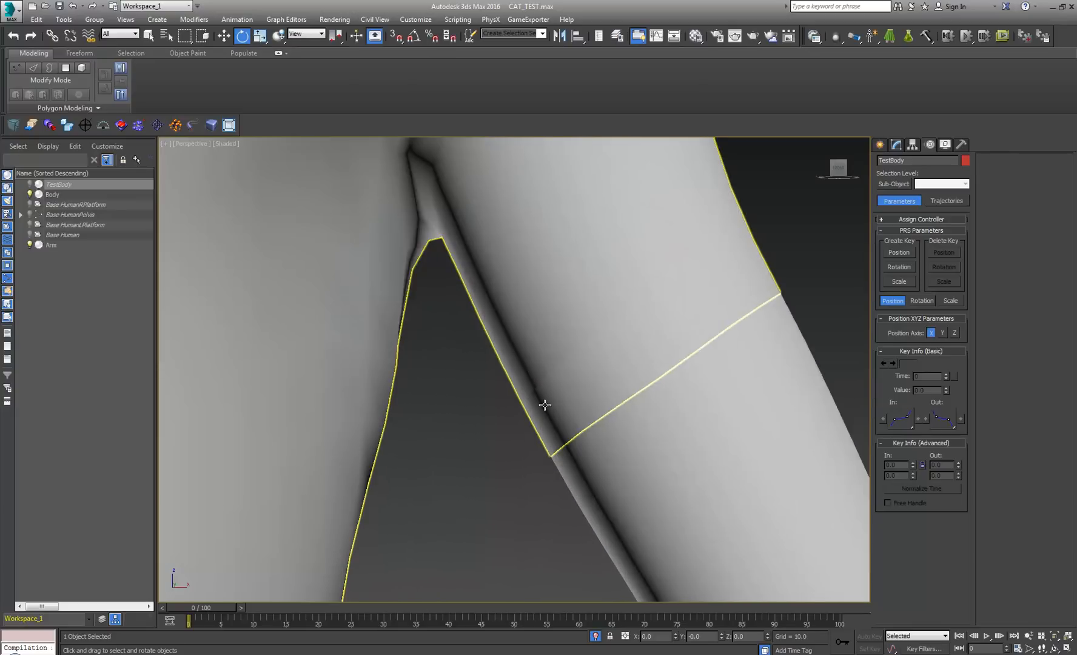
scroll(533, 397, up, 3)
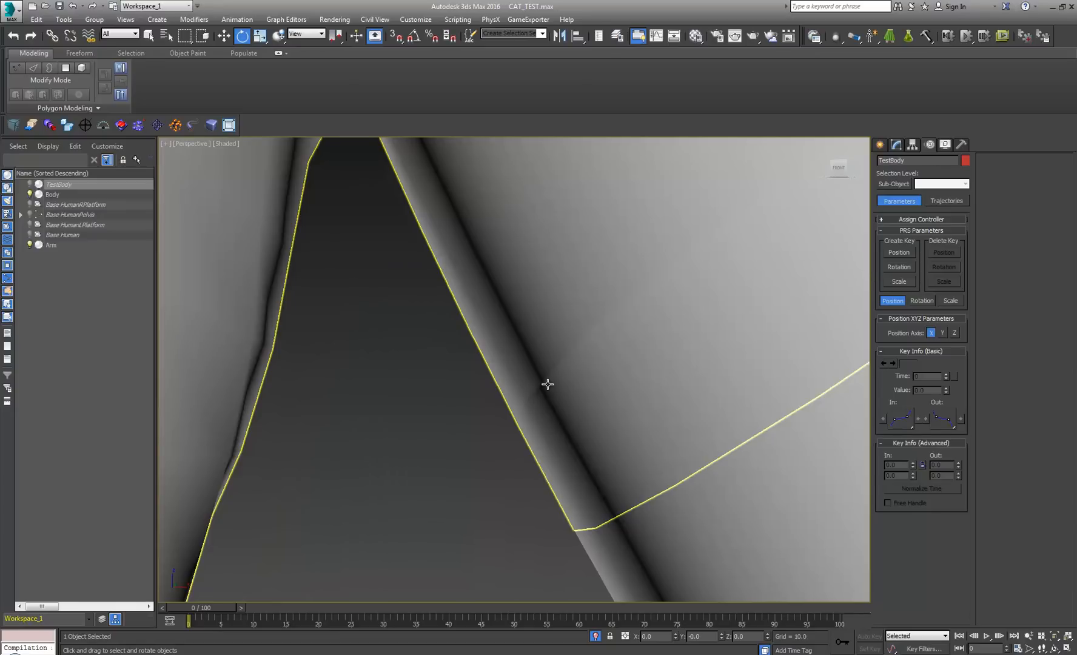
Show the TestBody mesh again to compare its continuous arm with the joined Body and Arm meshes
scroll(494, 381, down, 5)
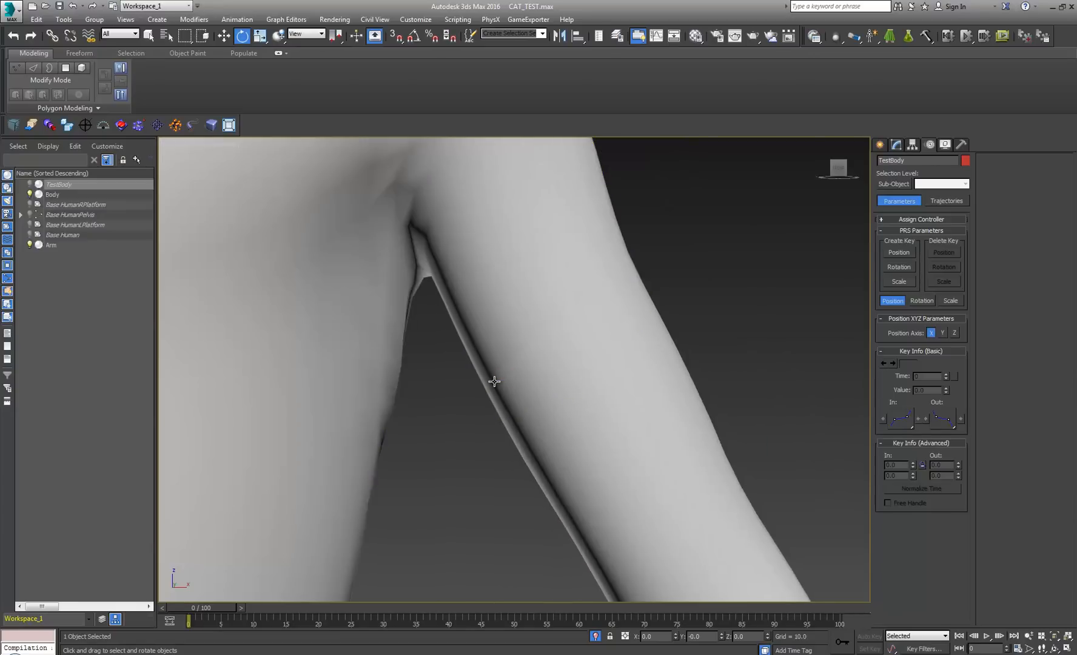
scroll(493, 380, down, 2)
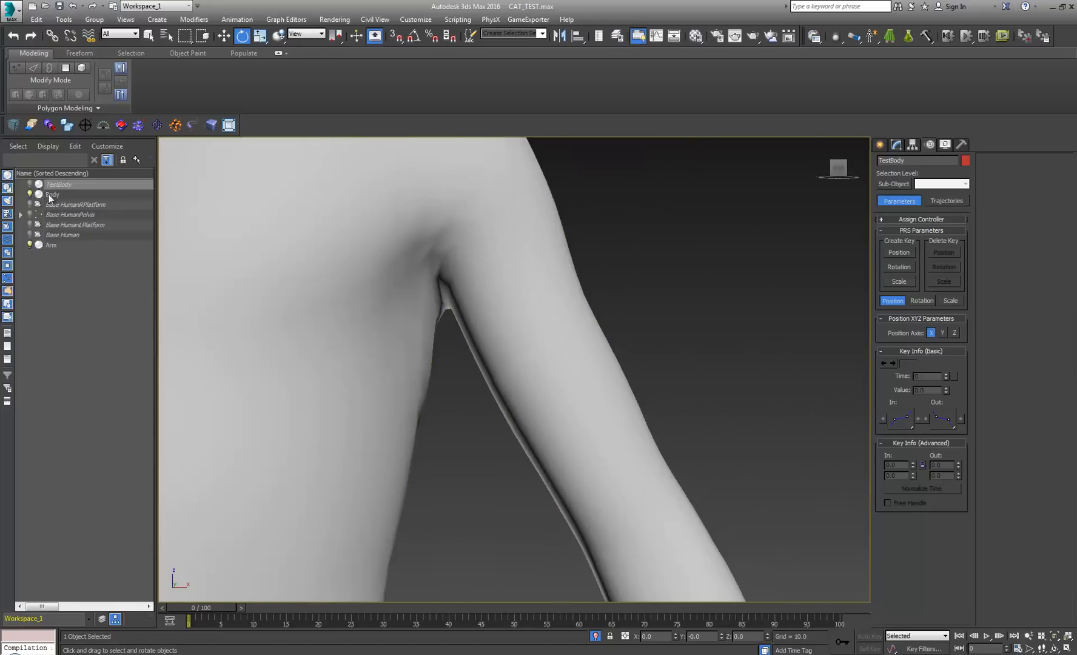
click(31, 186)
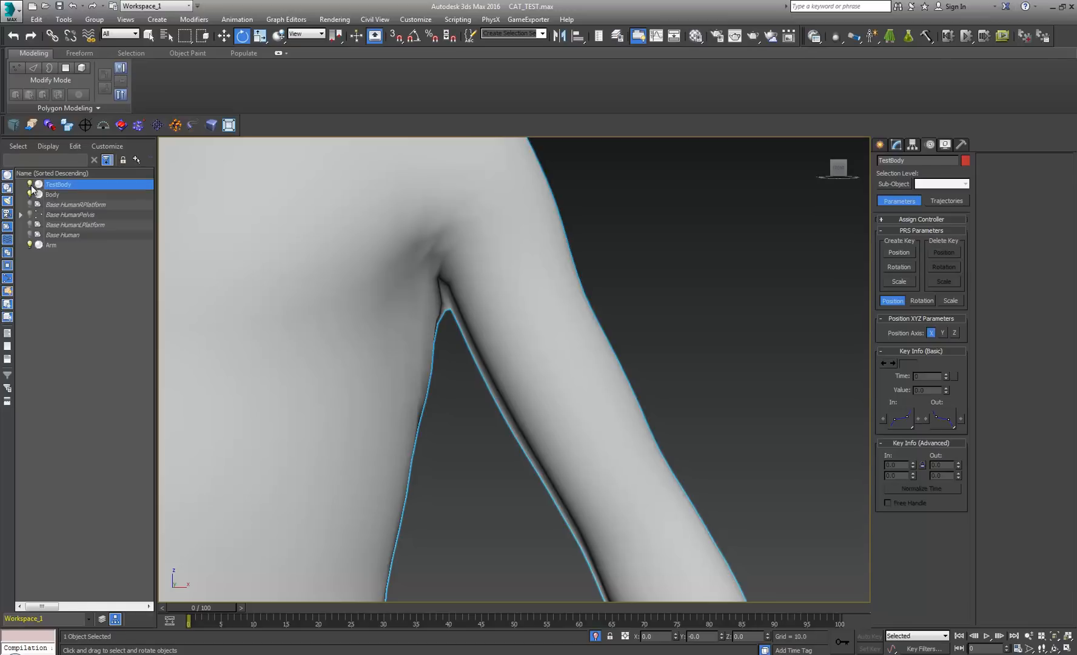
Isolate the TestBody mesh and examine the whole character from the front
click(595, 636)
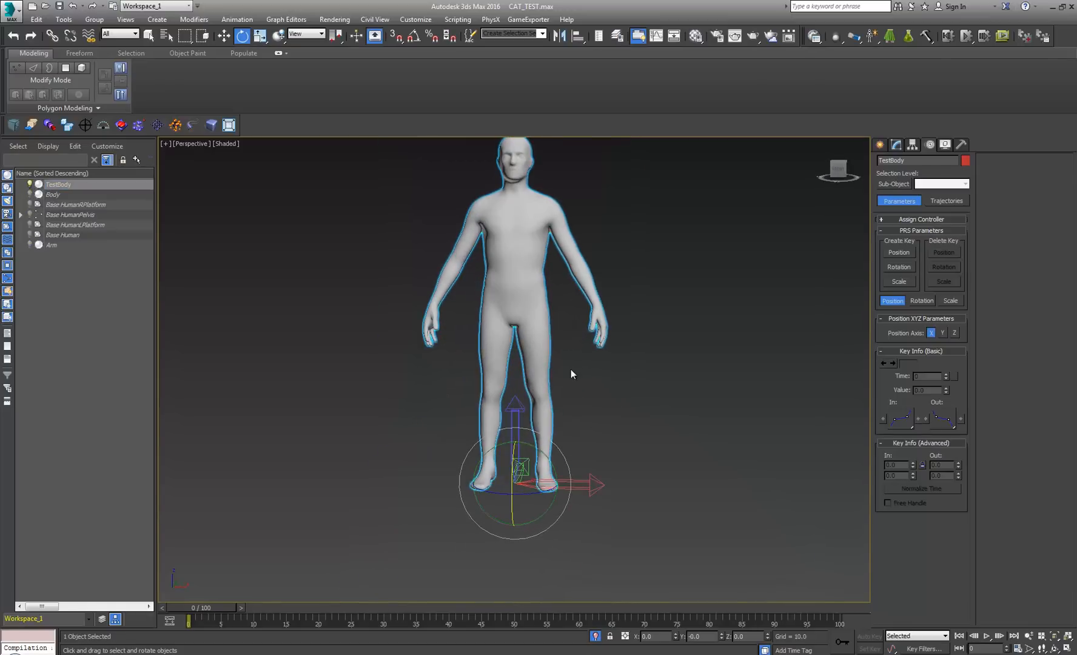
scroll(546, 416, up, 4)
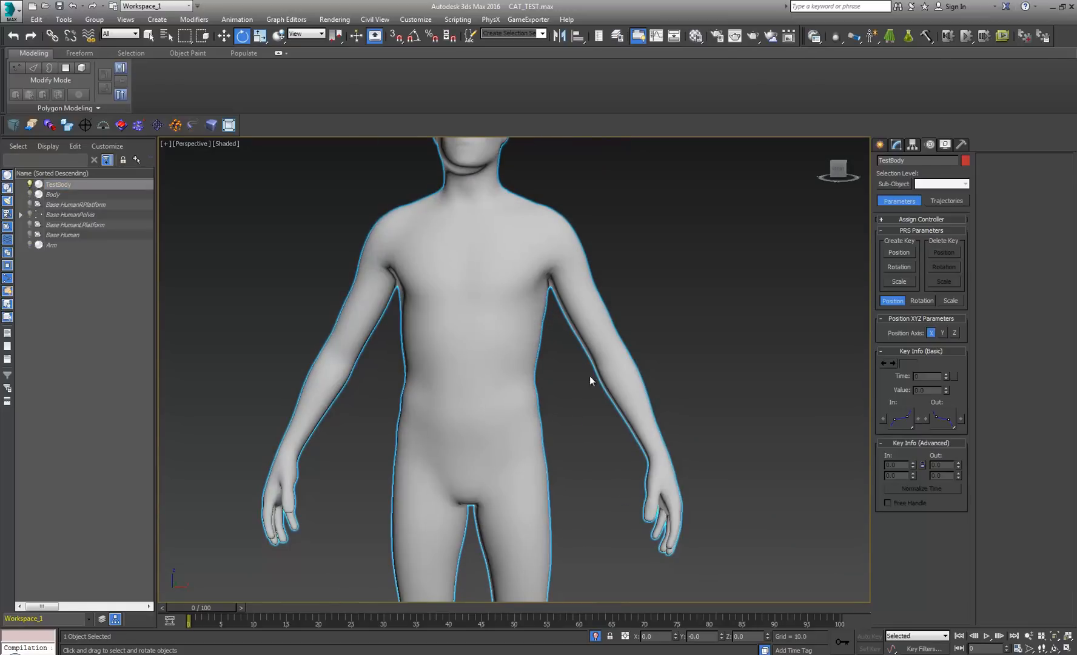
middle_drag(402, 563, 437, 534)
scroll(437, 534, down, 4)
alt+middle_drag(454, 491, 526, 449)
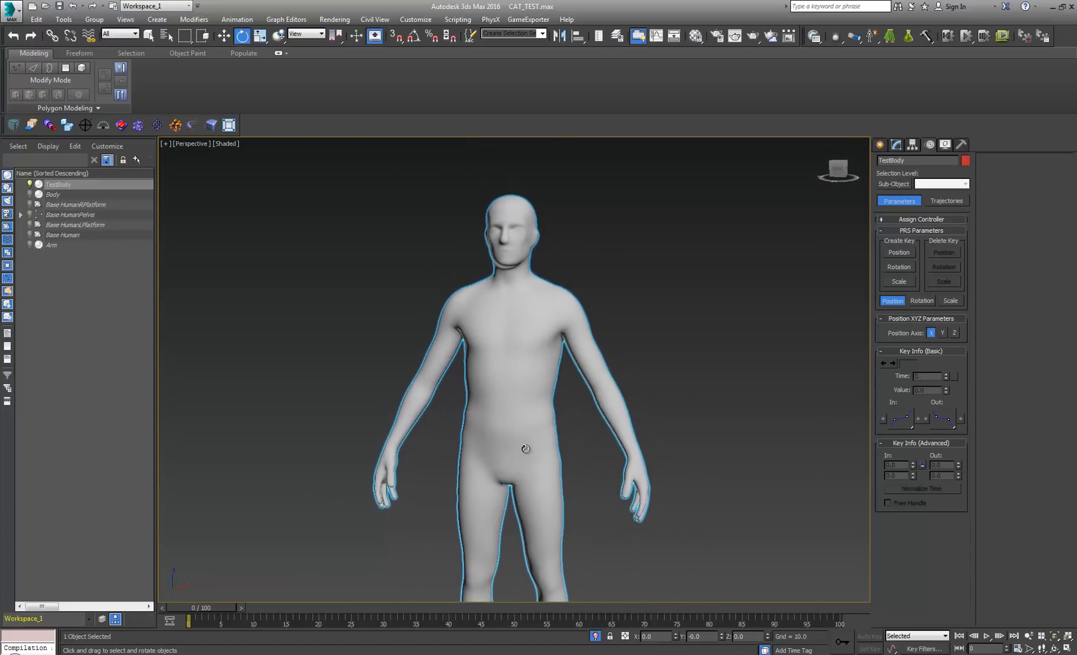
mouse_move(518, 391)
middle_down()
mouse_move(515, 451)
mouse_move(525, 376)
middle_up()
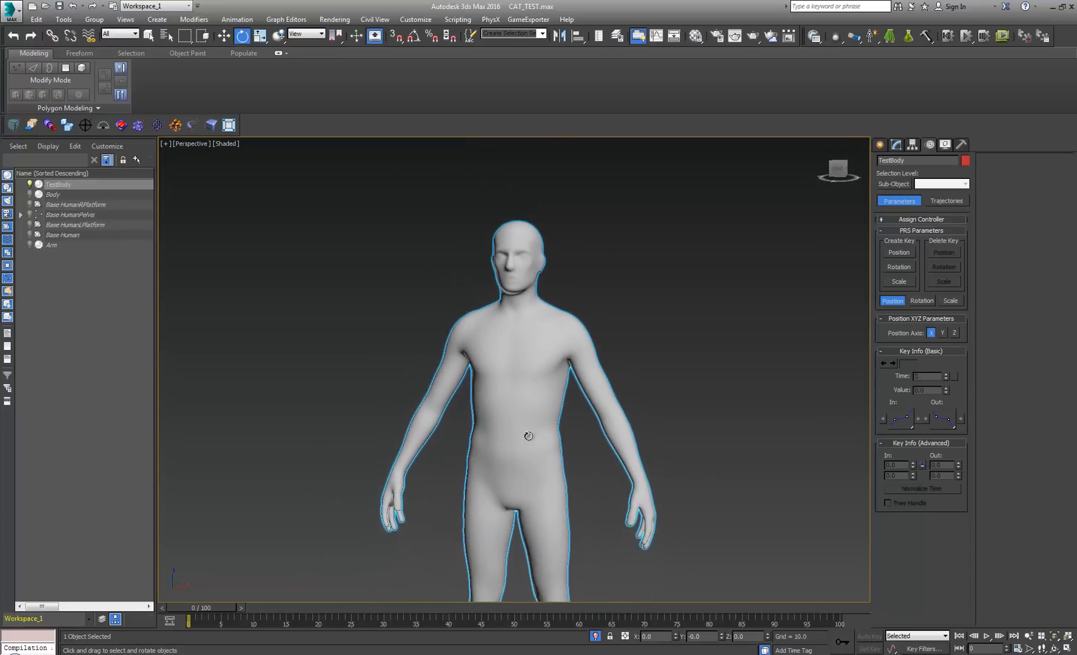
mouse_move(528, 436)
middle_down()
mouse_move(529, 288)
mouse_move(527, 370)
mouse_move(518, 309)
mouse_move(530, 412)
middle_up()
scroll(529, 305, up, 3)
middle_drag(552, 366, 530, 362)
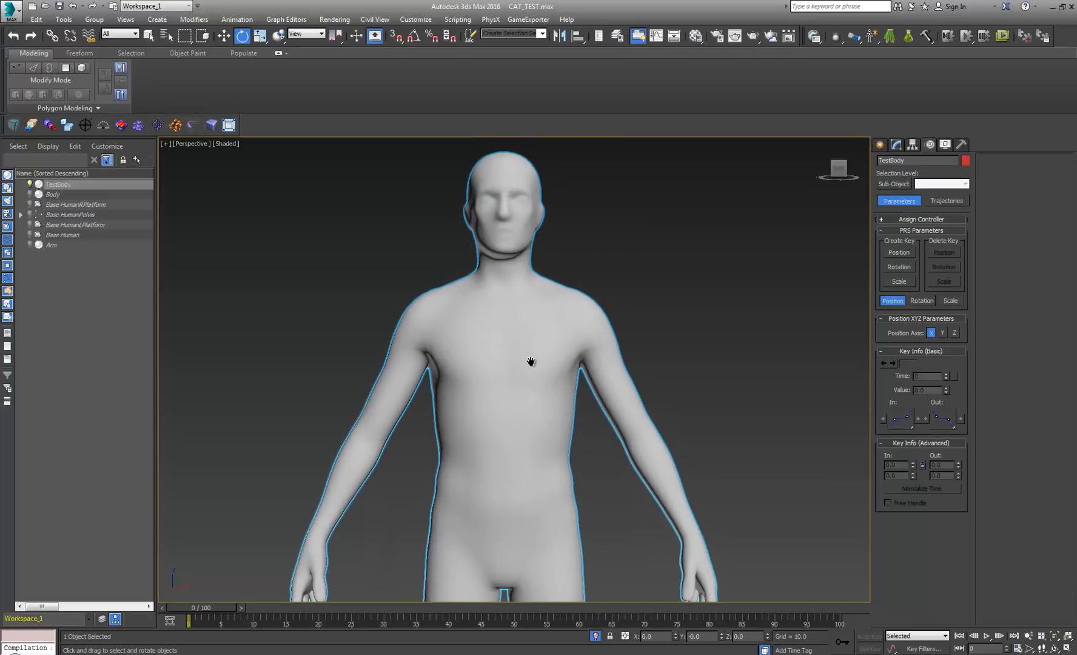
Show TestBody's modifier stack and inspect its Skin modifier above the Editable Poly
click(896, 145)
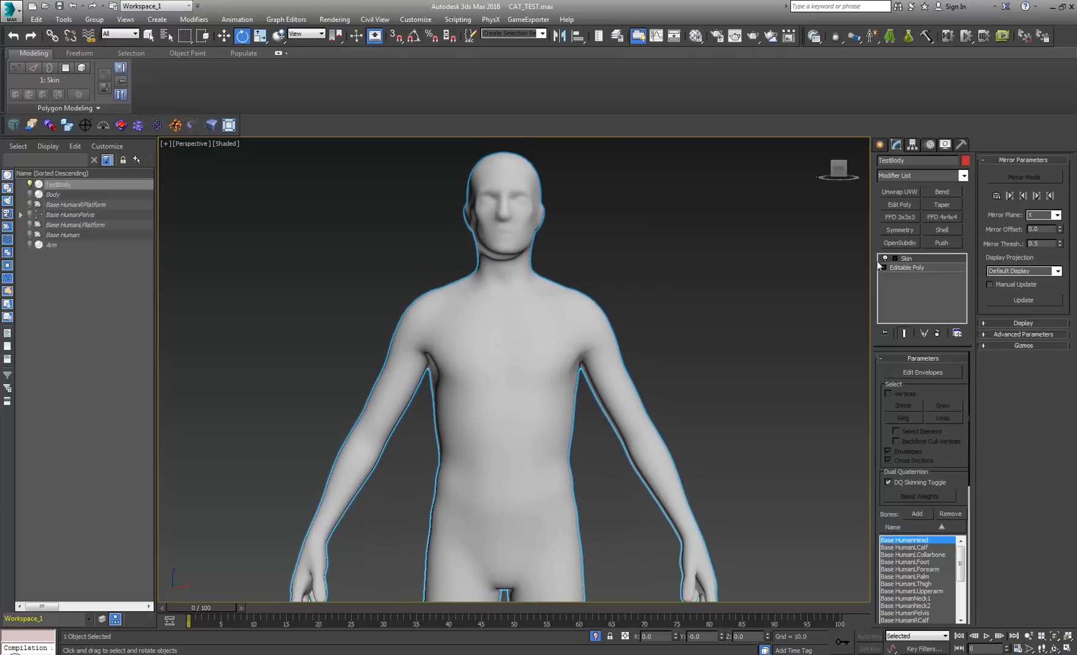
click(906, 259)
click(906, 259)
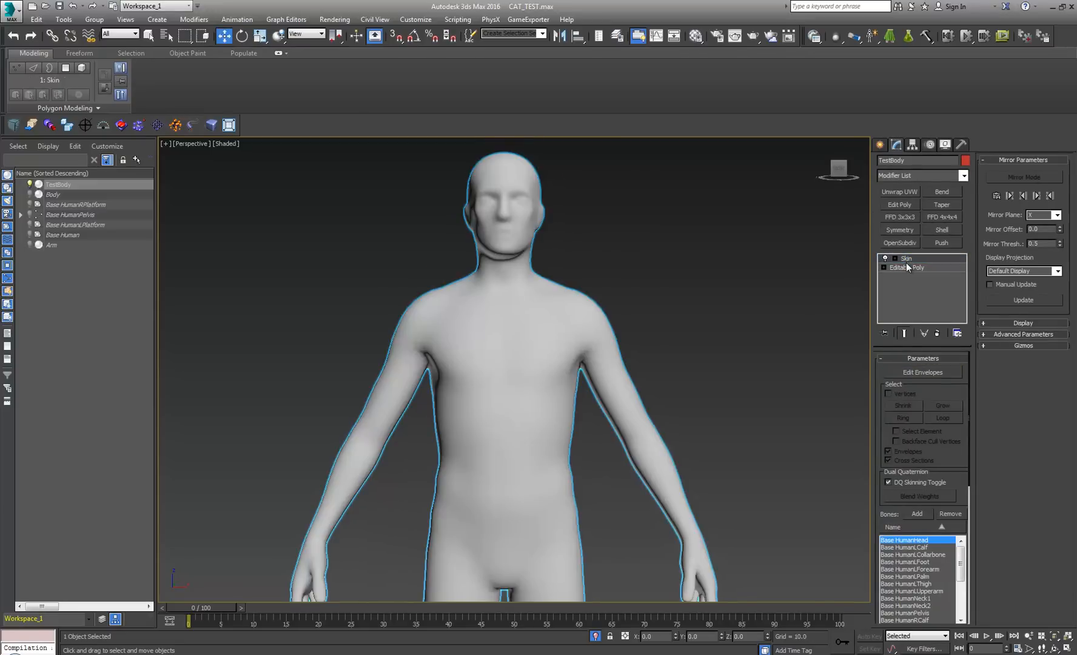
Select the whole Base HumanPelvis bone hierarchy and make it visible together with TestBody
middle_drag(634, 333, 621, 301)
double_click(83, 216)
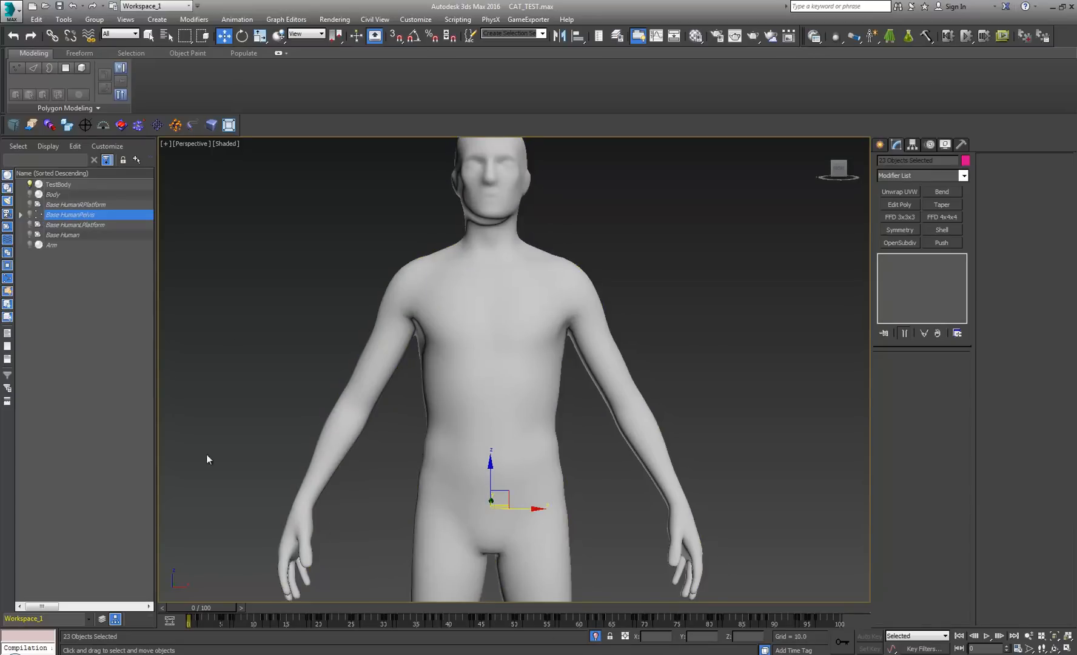
click(30, 215)
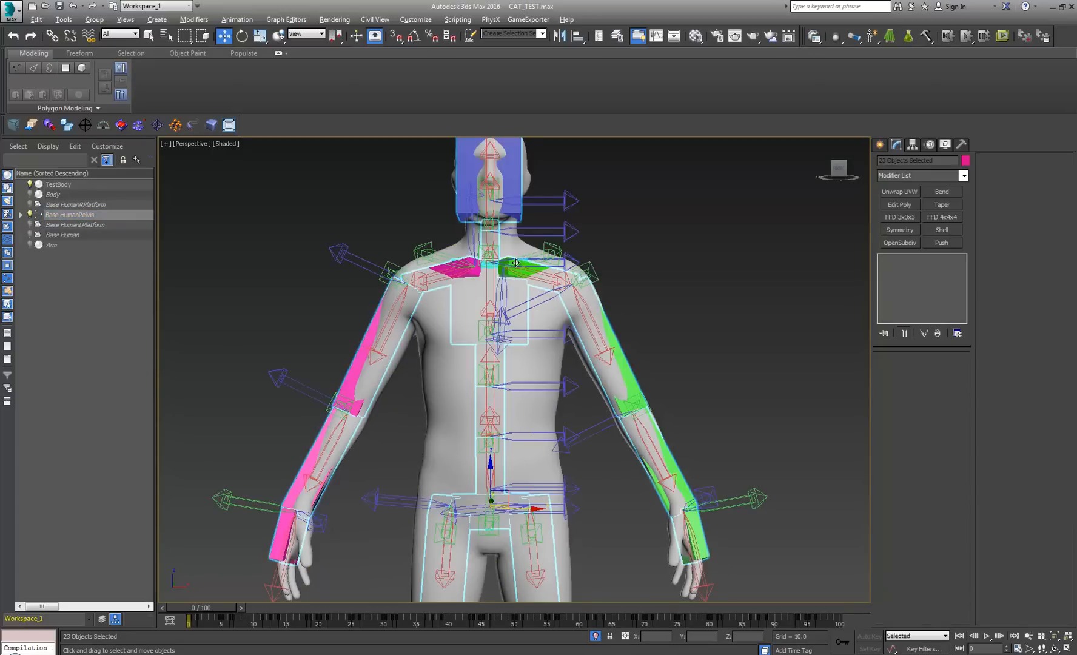
Rotate the Base HumanHead bone to test how TestBody's skin follows, and undo the rotation
alt+middle_drag(637, 261, 575, 276)
click(574, 276)
click(490, 237)
key(e)
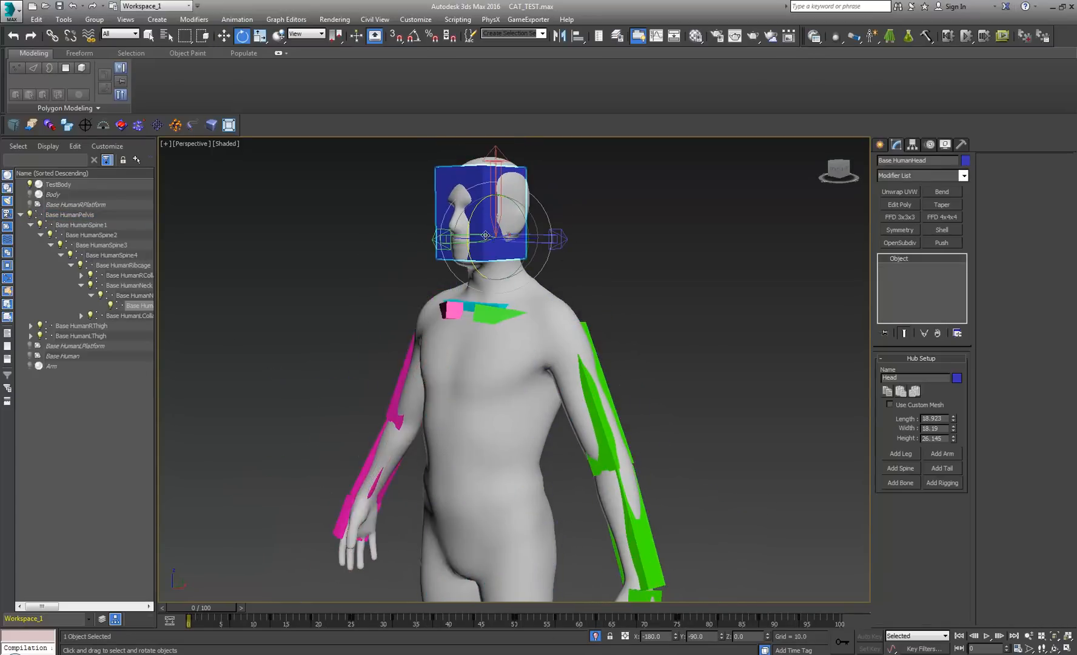
drag(475, 216, 462, 246)
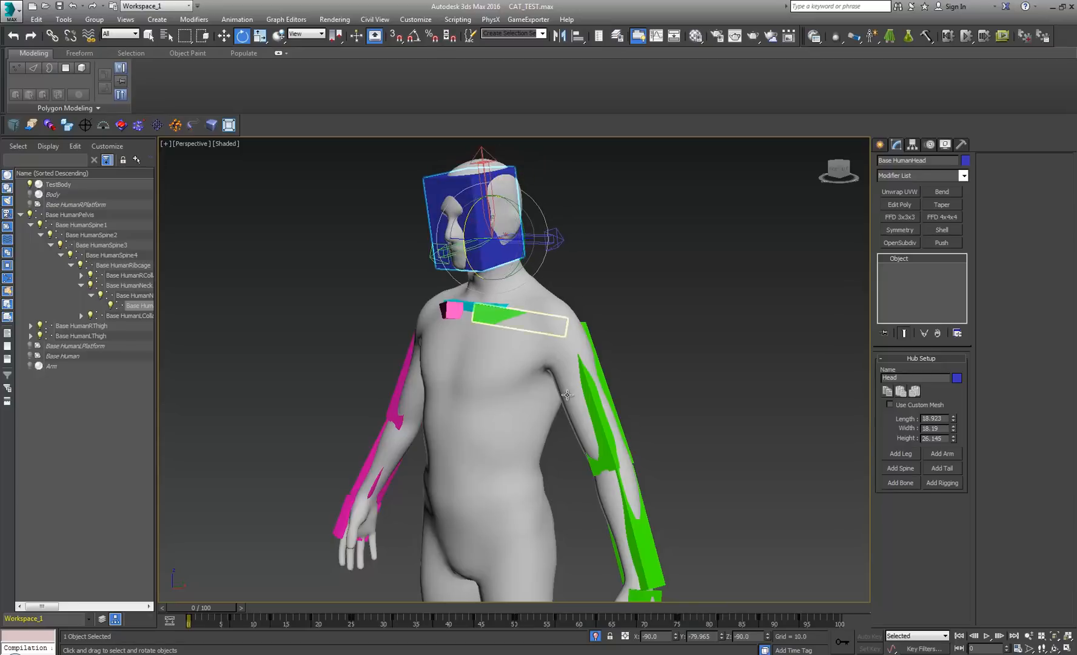
key(ctrl+z)
Rotate the left upper arm bone to test the shoulder deformation, and undo the rotation
click(594, 380)
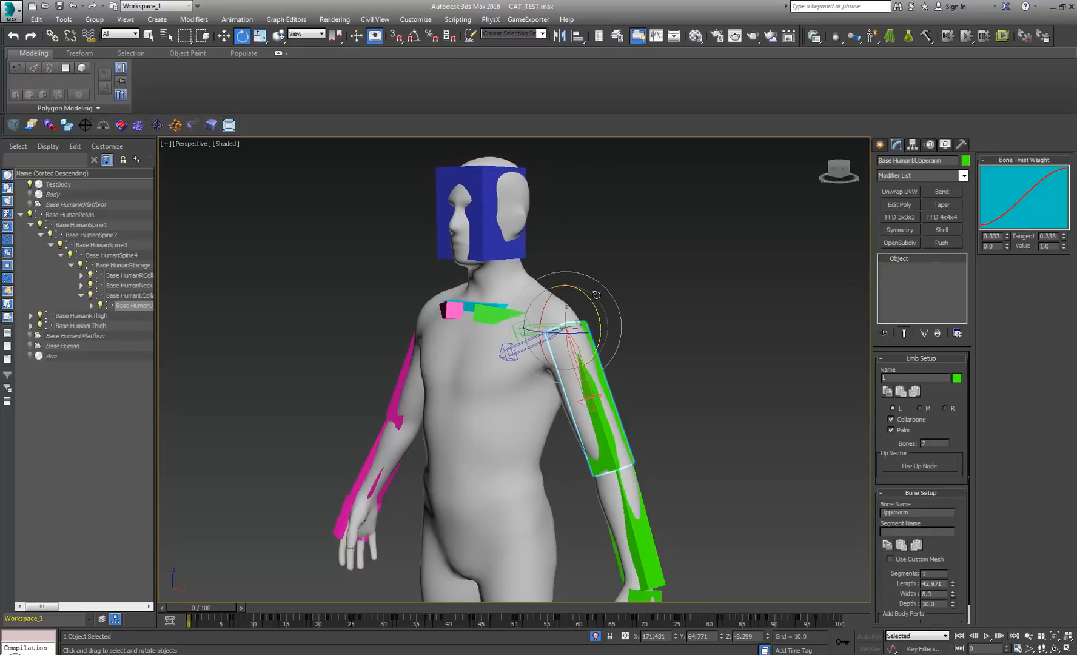
drag(596, 294, 570, 267)
alt+middle_drag(509, 355, 531, 268)
key(ctrl+z)
Rotate the left thigh bone to test the hip deformation, and undo the rotation
middle_drag(546, 455, 533, 270)
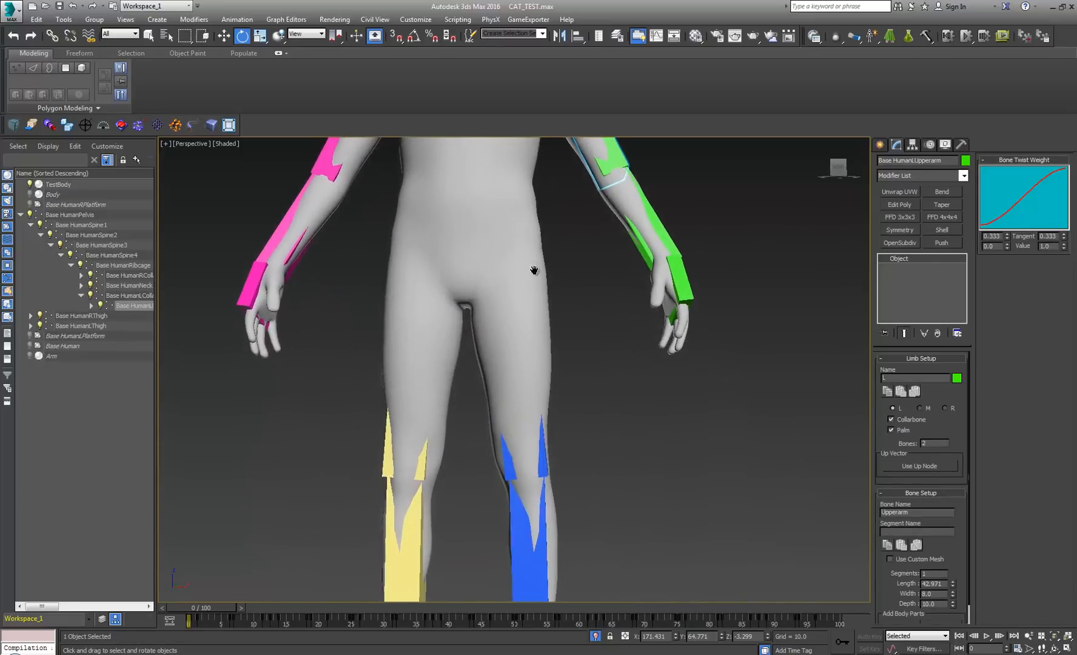
click(527, 321)
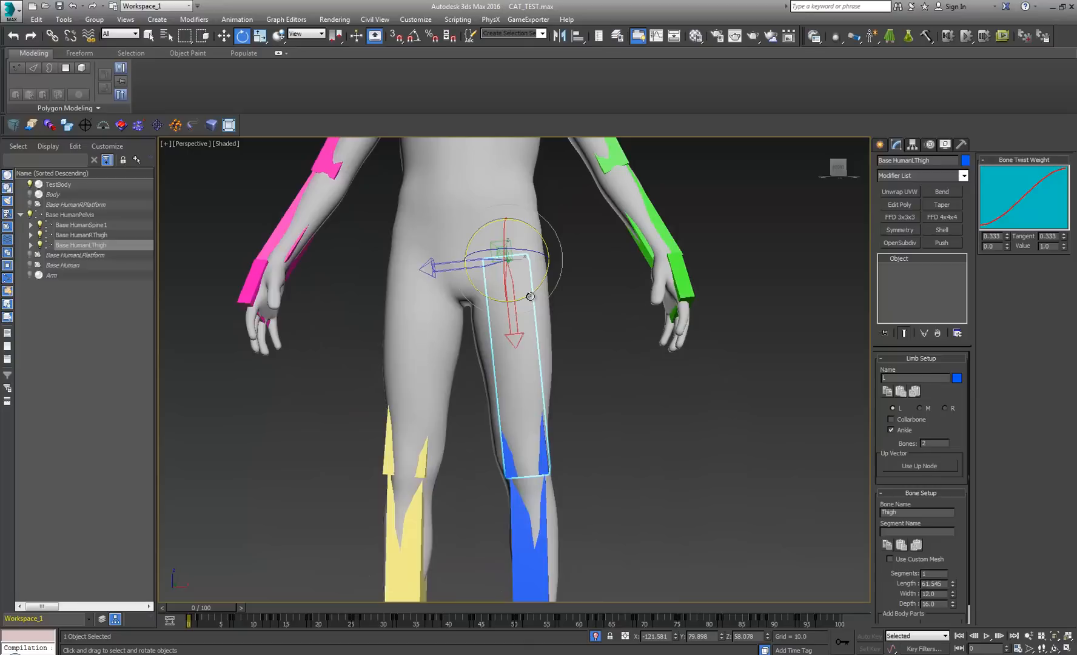
drag(530, 296, 582, 272)
key(ctrl+z)
Try to raise the left foot bone with the Move tool, and undo the move
scroll(550, 462, down, 3)
middle_drag(519, 576, 539, 470)
click(526, 458)
key(w)
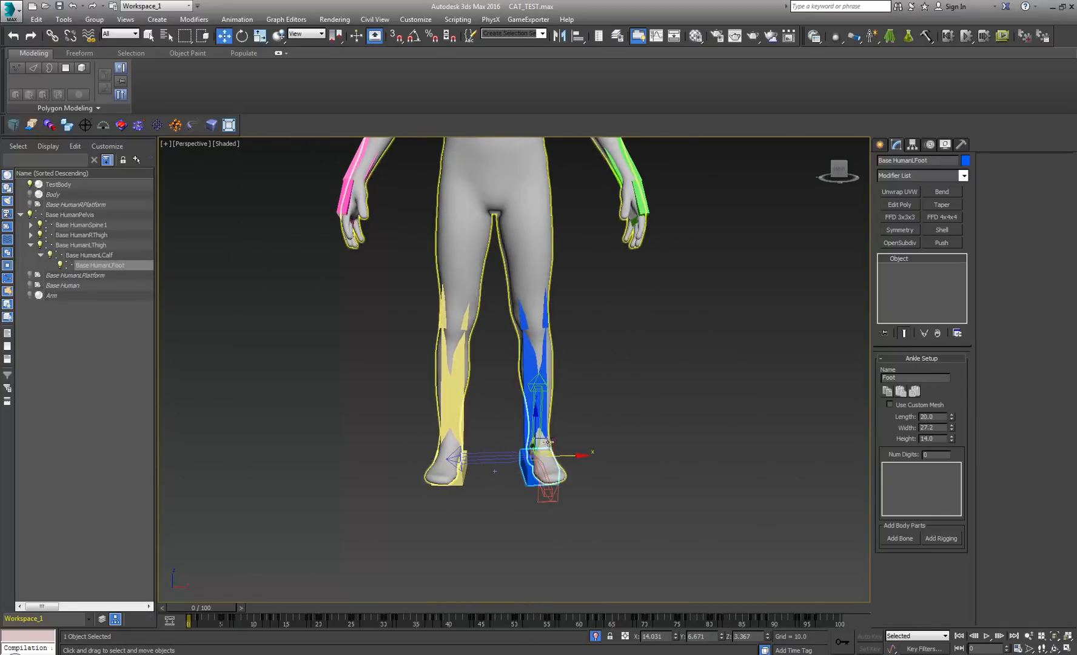
drag(547, 442, 552, 415)
alt+middle_drag(551, 415, 537, 472)
key(ctrl+z)
Add an absolute Animation Layer to the CAT rig and switch the rig to animation mode
click(927, 144)
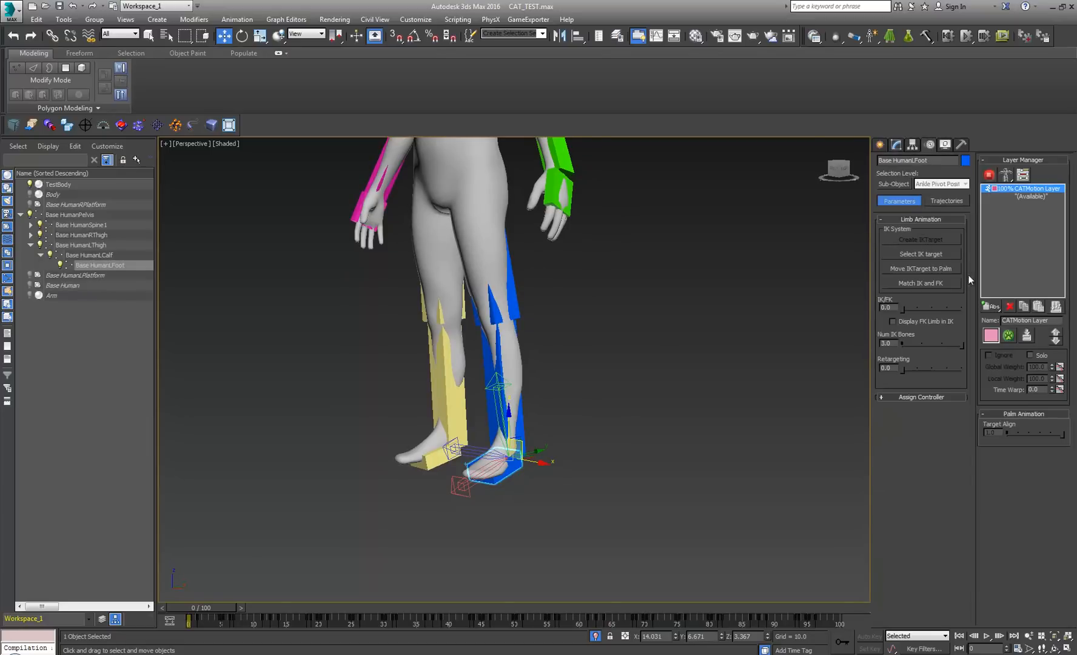
click(990, 306)
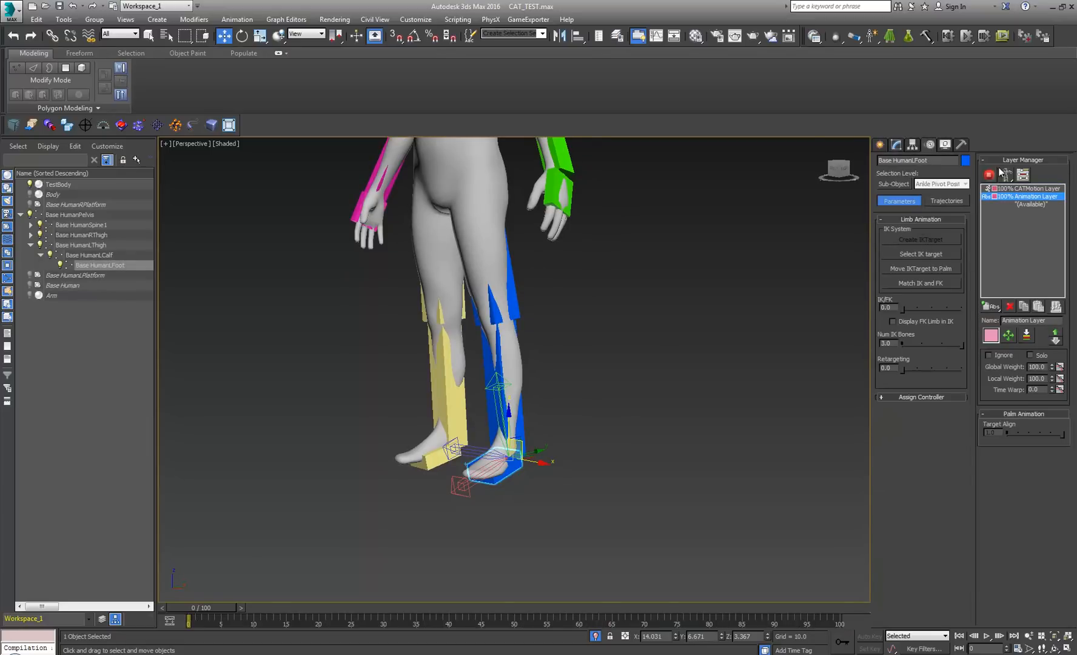
click(989, 174)
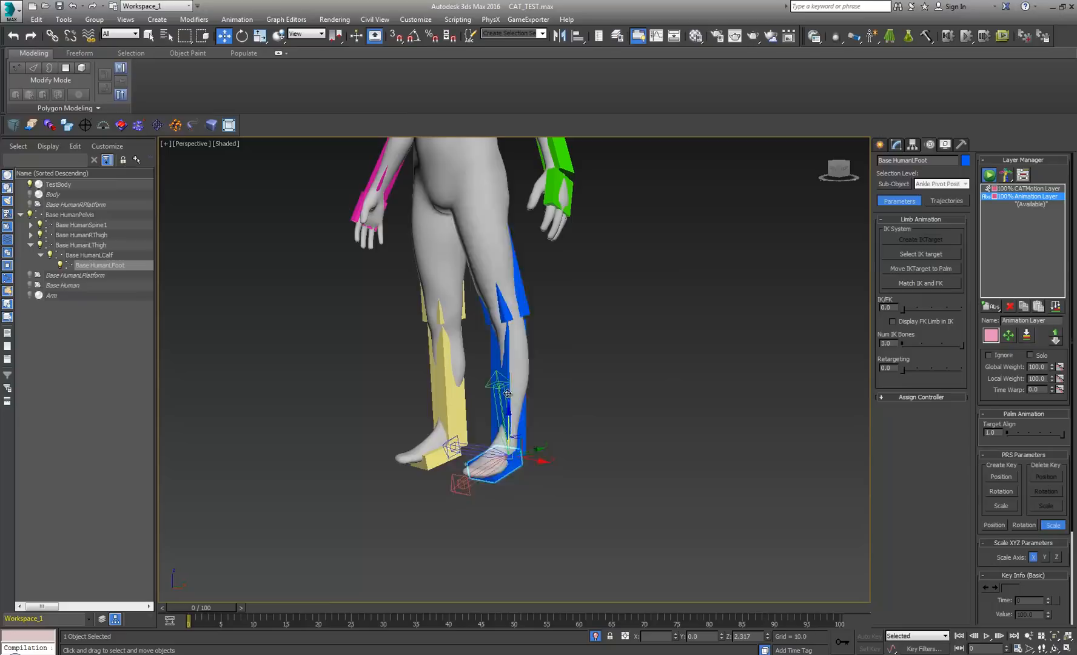
Raise the left foot bone to test the leg's bending in animation mode, and undo the move
drag(507, 393, 508, 338)
alt+middle_drag(504, 313, 598, 277)
middle_drag(558, 240, 548, 371)
key(ctrl+z)
Move the right palm bone outward and up to test the arm's bending, and undo the move
middle_drag(477, 171, 482, 252)
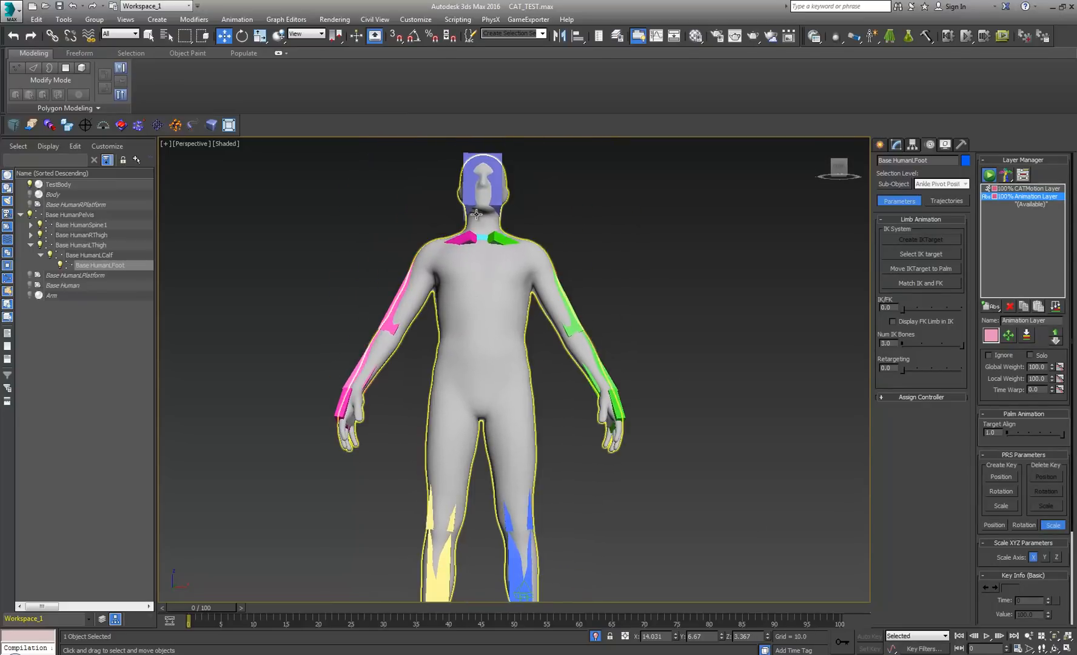
click(338, 399)
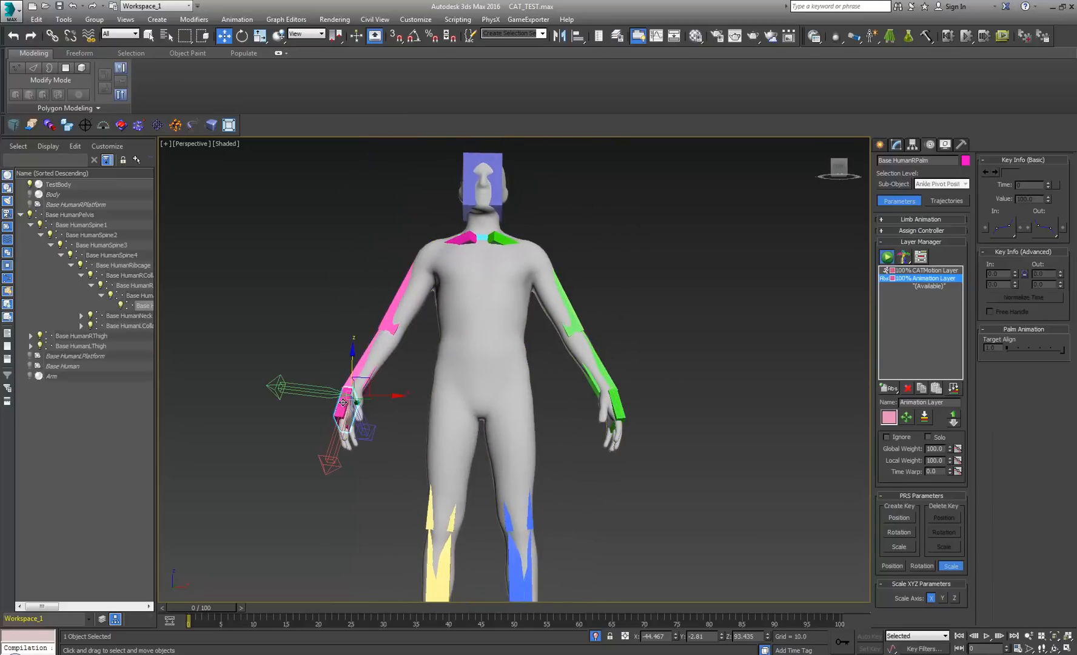
drag(387, 396, 280, 372)
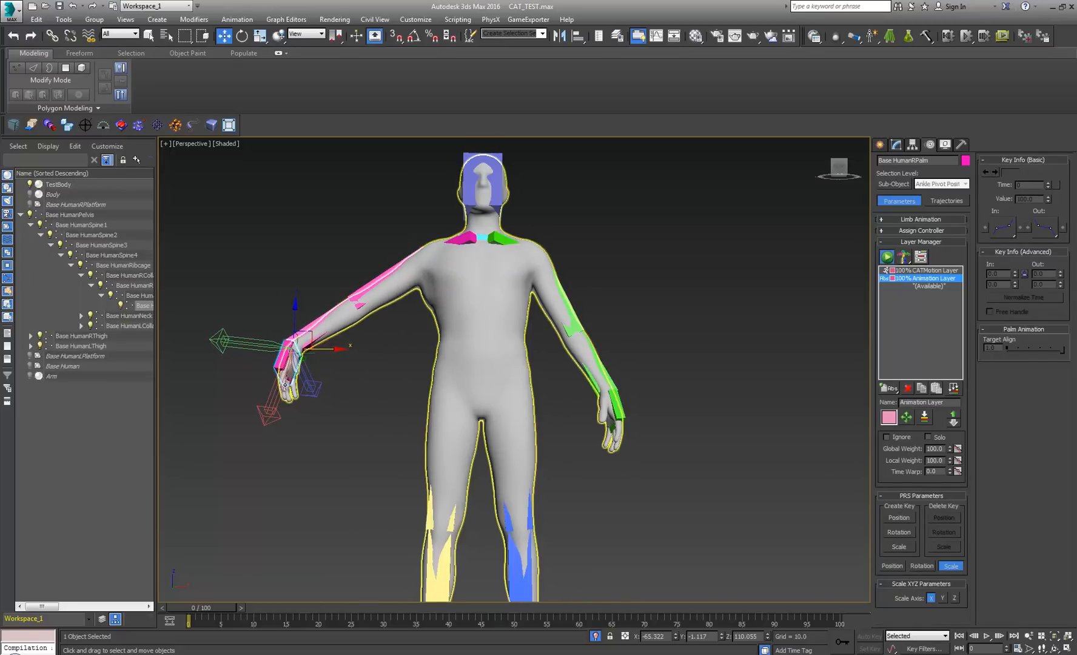
key(ctrl+z)
Examine the rigged TestBody and its bones around the head, neck and shoulders from several angles
alt+middle_drag(471, 292, 491, 298)
middle_drag(491, 298, 485, 319)
scroll(485, 319, up, 3)
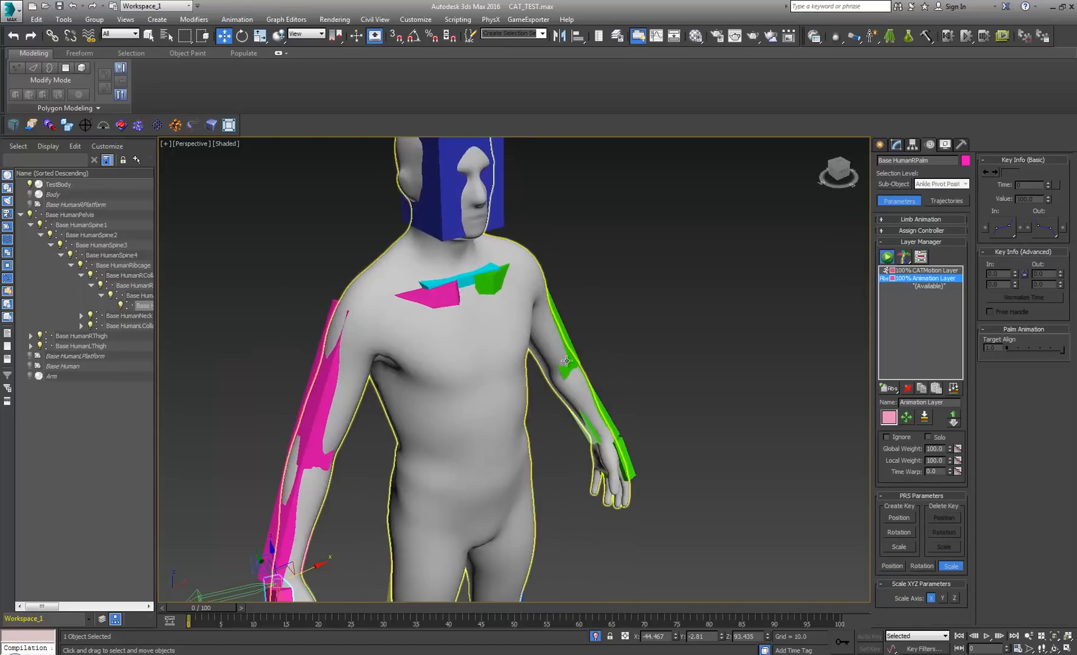
alt+middle_drag(536, 354, 511, 352)
middle_drag(492, 284, 512, 319)
scroll(545, 309, down, 2)
scroll(500, 284, up, 2)
alt+middle_drag(528, 371, 460, 358)
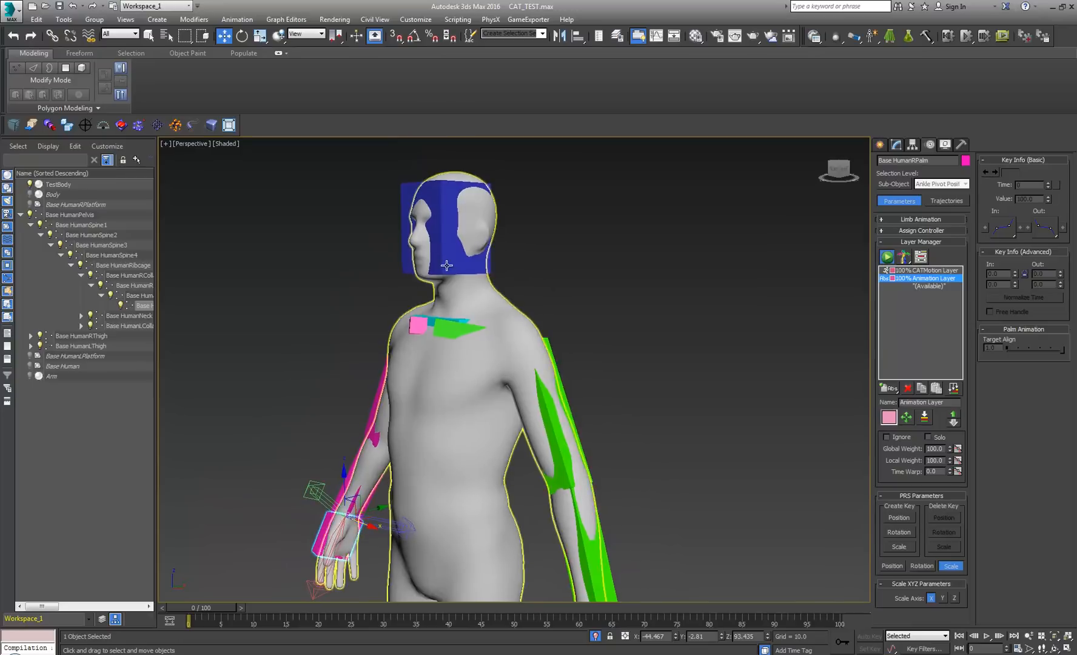
scroll(444, 260, up, 2)
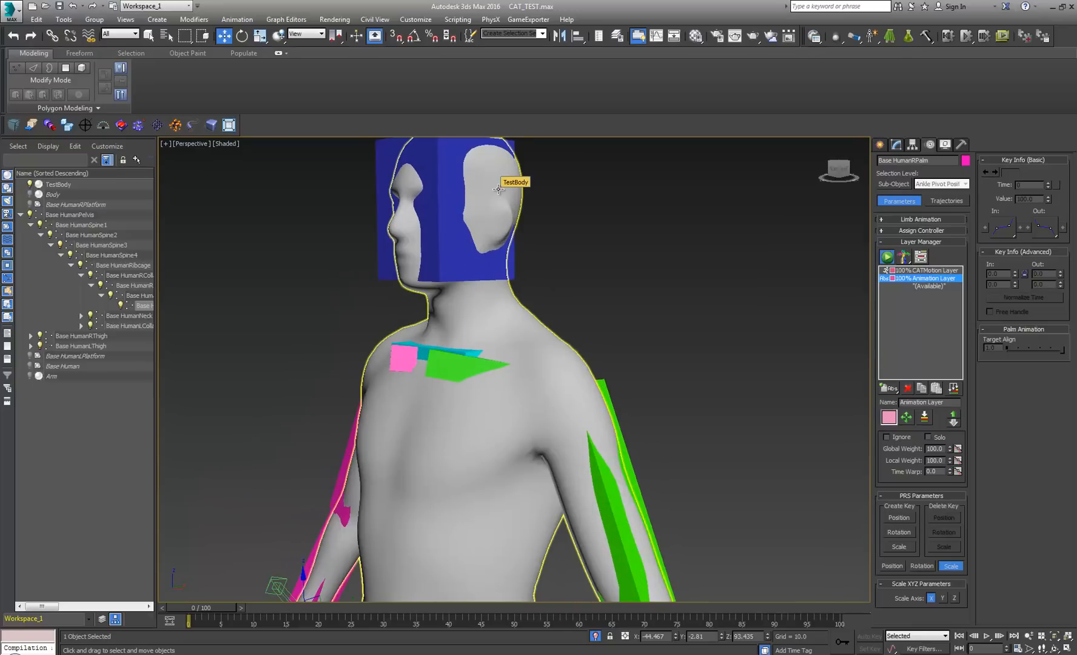
alt+middle_drag(465, 332, 475, 377)
scroll(467, 348, up, 2)
Turn on edged faces and examine TestBody's edge loops around the neck, collarbones, shoulders and torso
key(F4)
alt+middle_drag(412, 362, 442, 342)
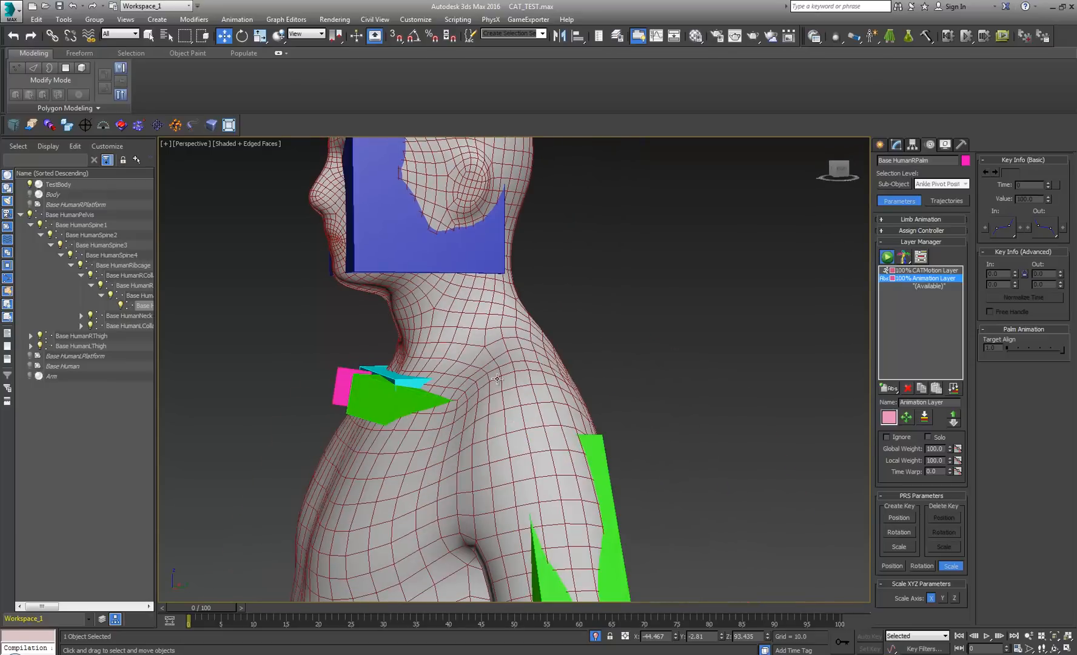
alt+middle_drag(497, 378, 471, 357)
scroll(470, 357, up, 2)
middle_drag(452, 301, 456, 336)
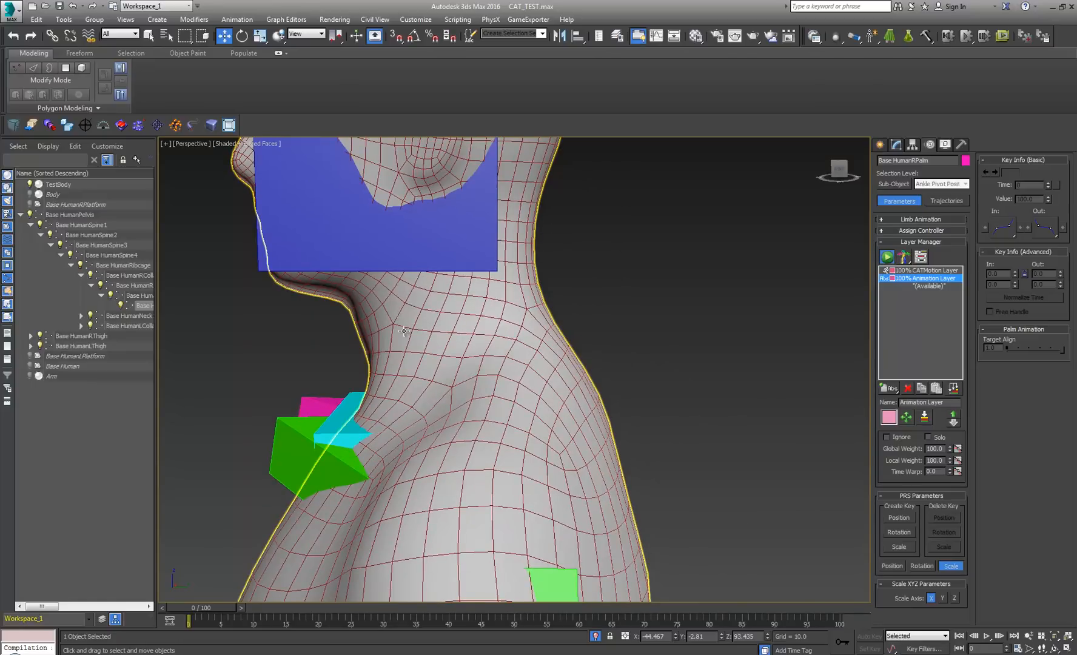
alt+middle_drag(481, 304, 496, 296)
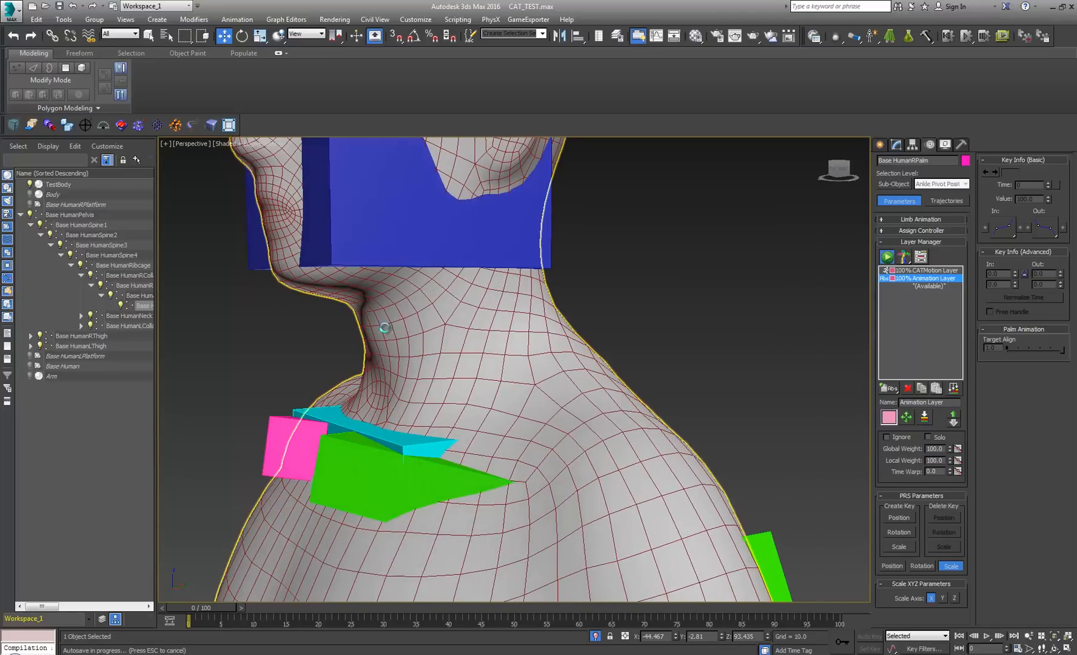
alt+middle_drag(598, 353, 549, 276)
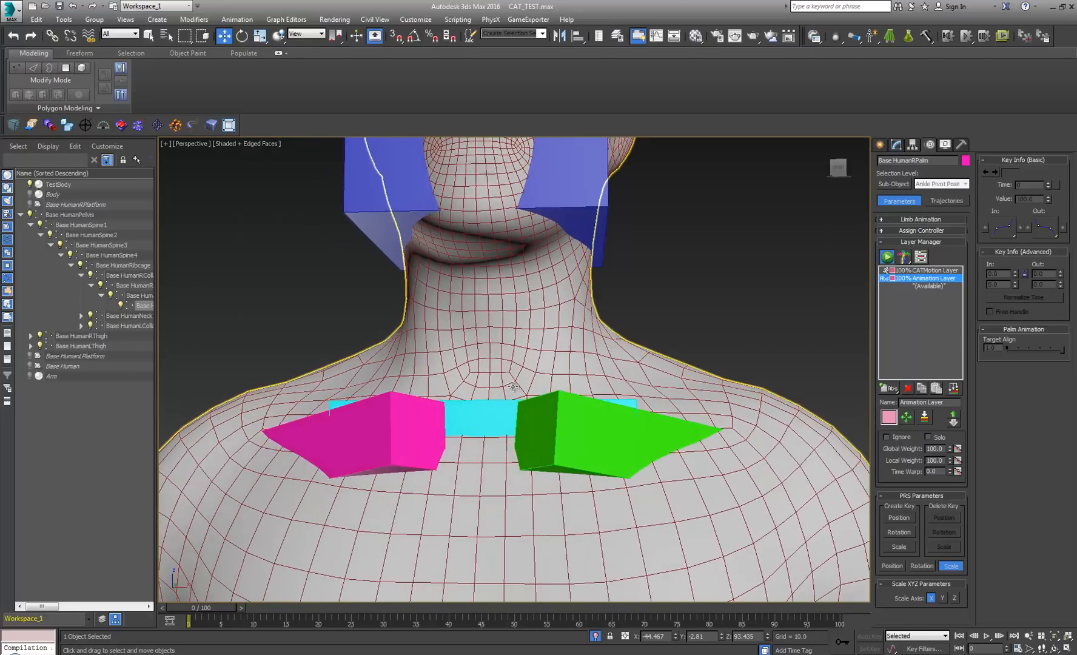
alt+middle_drag(516, 378, 445, 339)
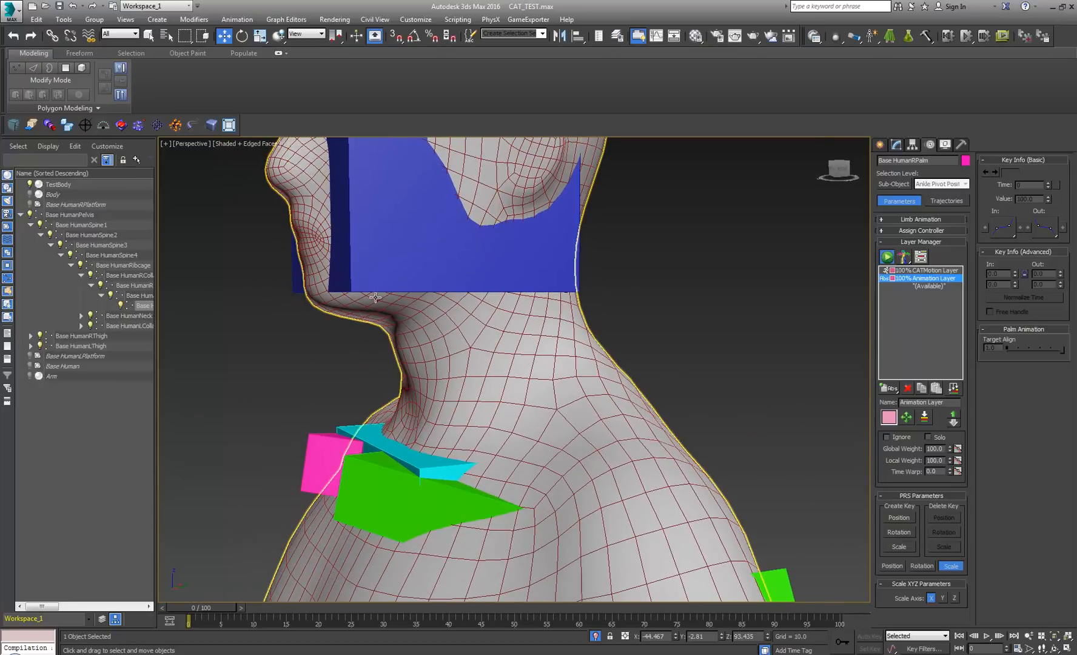
click(503, 242)
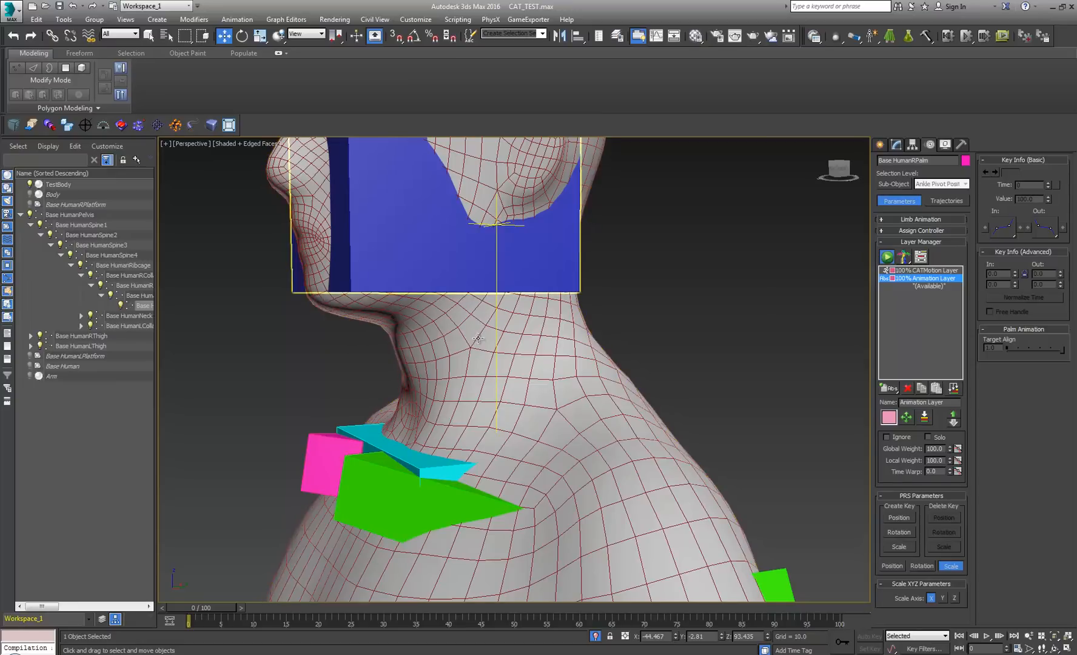
alt+middle_drag(469, 343, 639, 363)
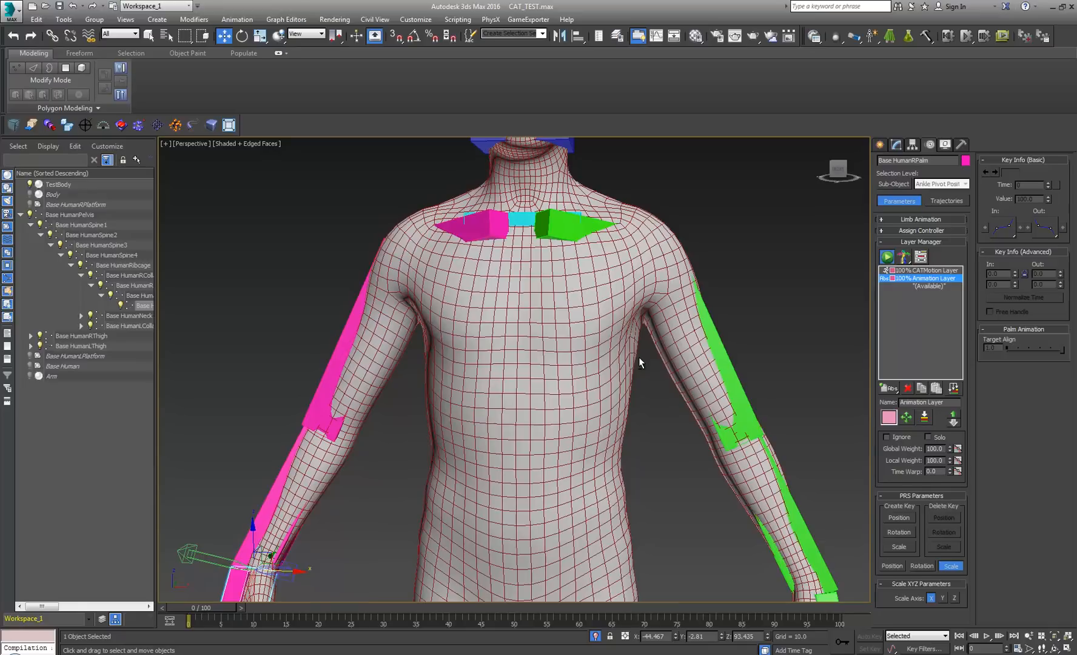
click(896, 145)
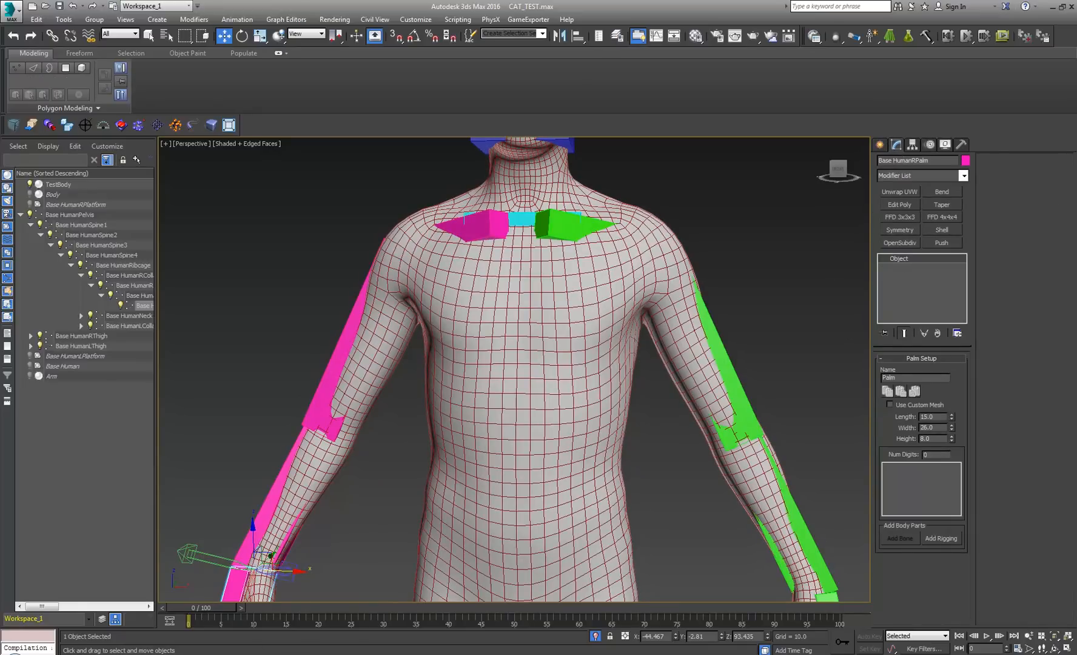
Switch to Photoshop and display only the Red channel of the numbered body-part sketch
click(122, 653)
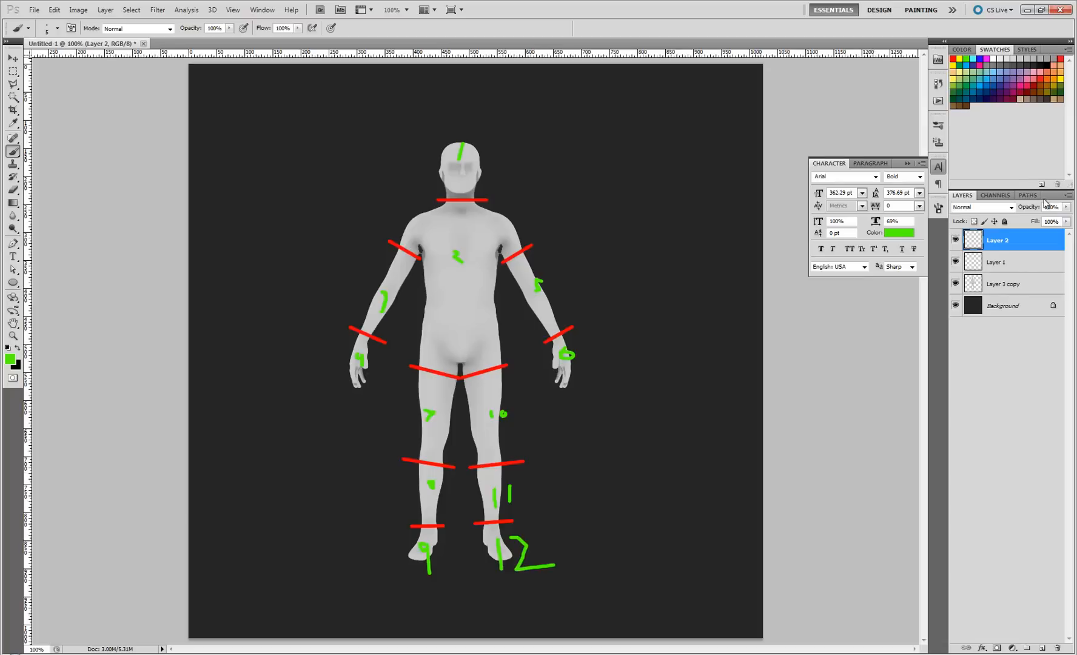
click(1007, 195)
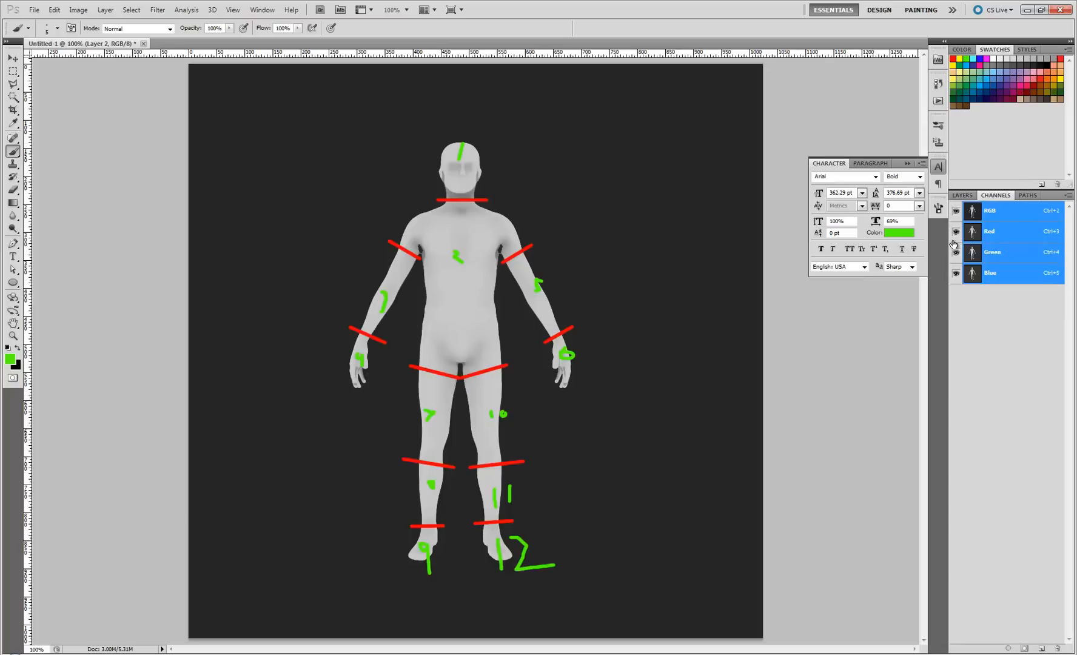
click(1006, 239)
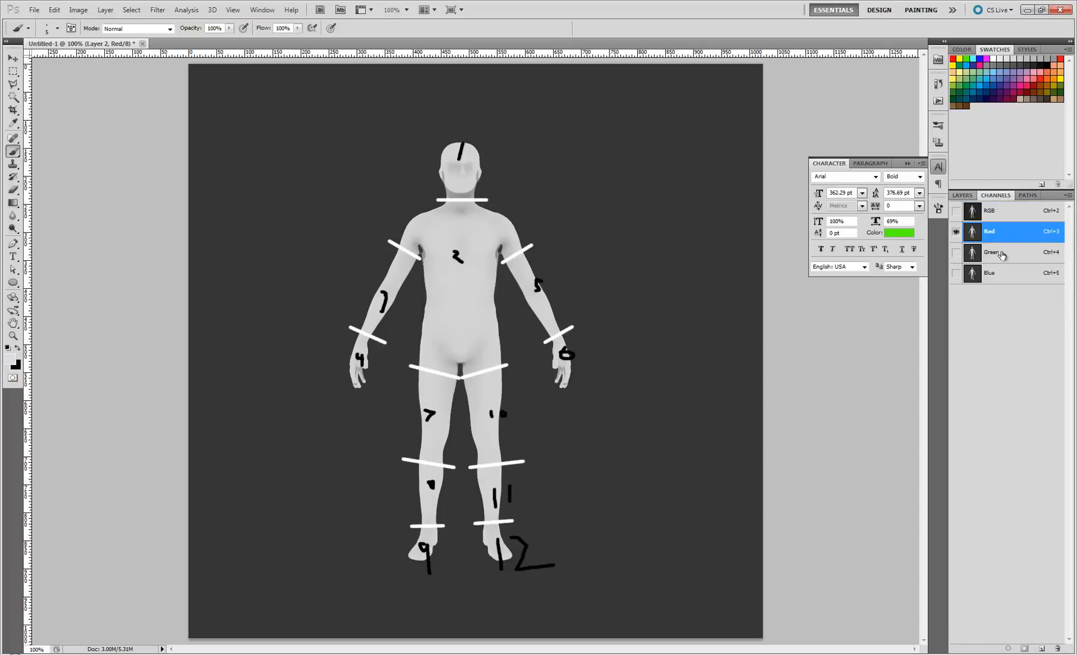
Compare the Red, Green and Blue channels of the numbered body-part sketch one by one, and return to the RGB composite
click(1004, 254)
click(1006, 272)
drag(1006, 273, 1022, 648)
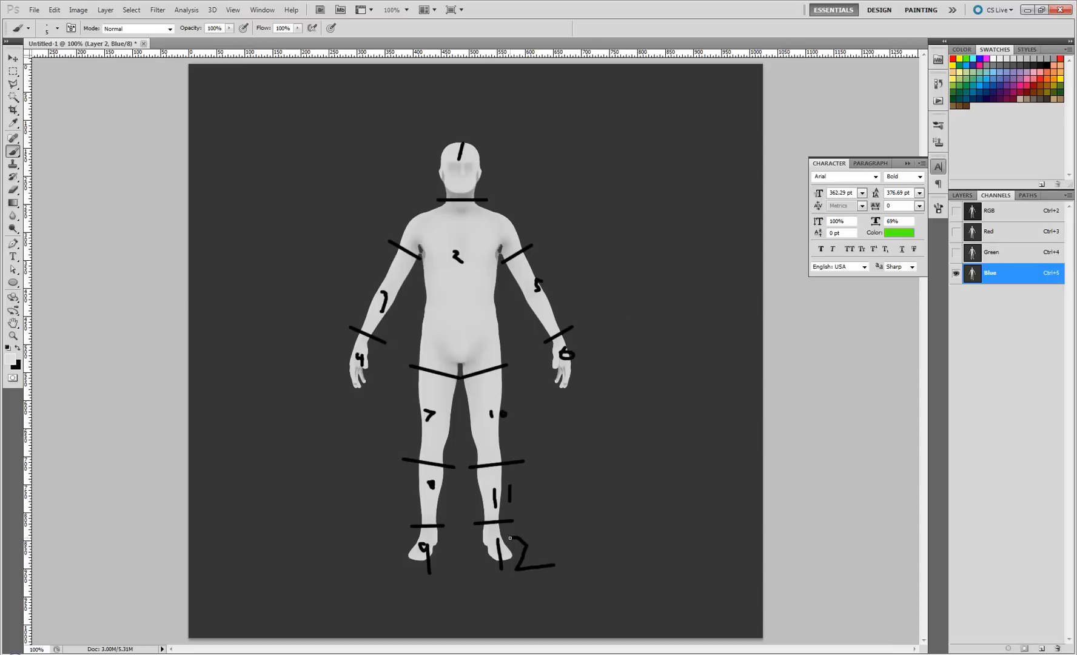
click(1003, 234)
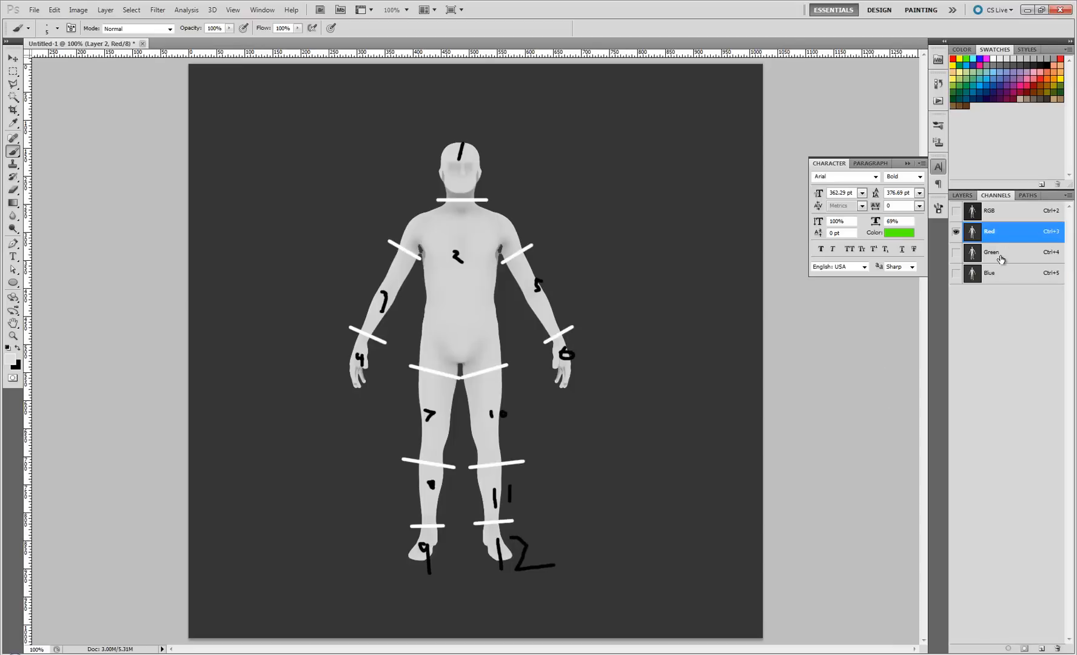
click(1001, 250)
click(1009, 276)
click(1005, 236)
click(1003, 253)
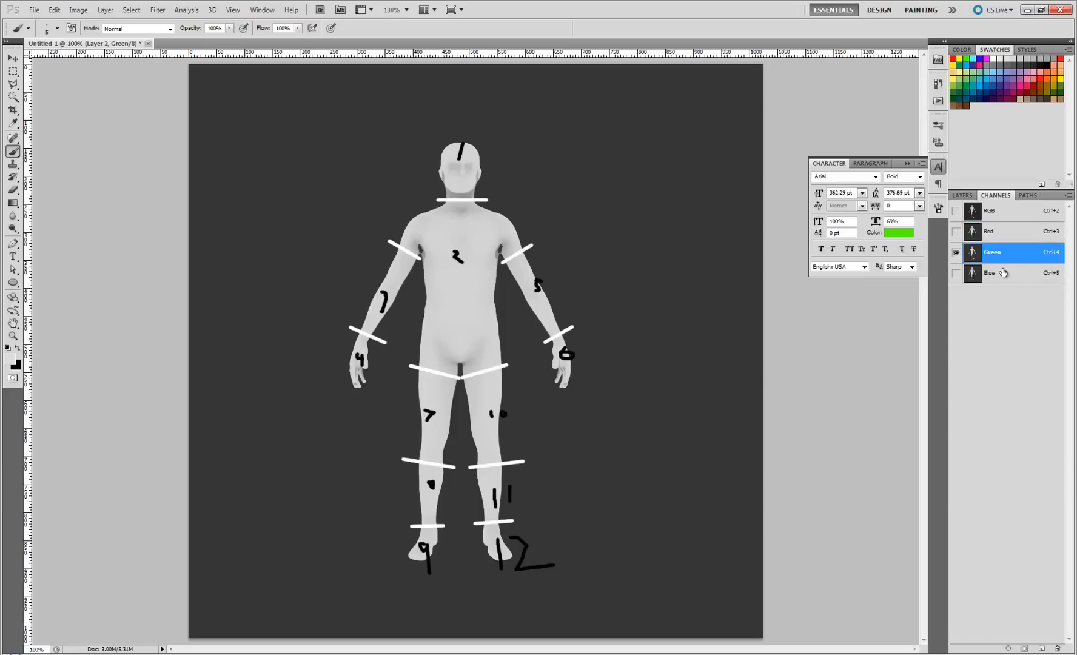
click(1003, 272)
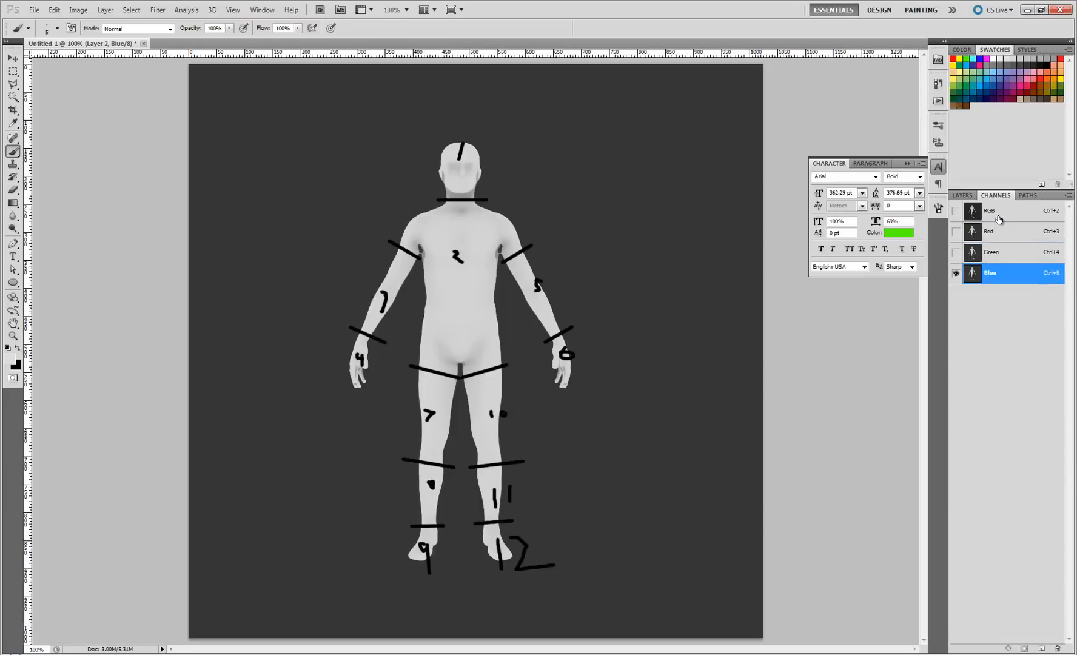
click(999, 219)
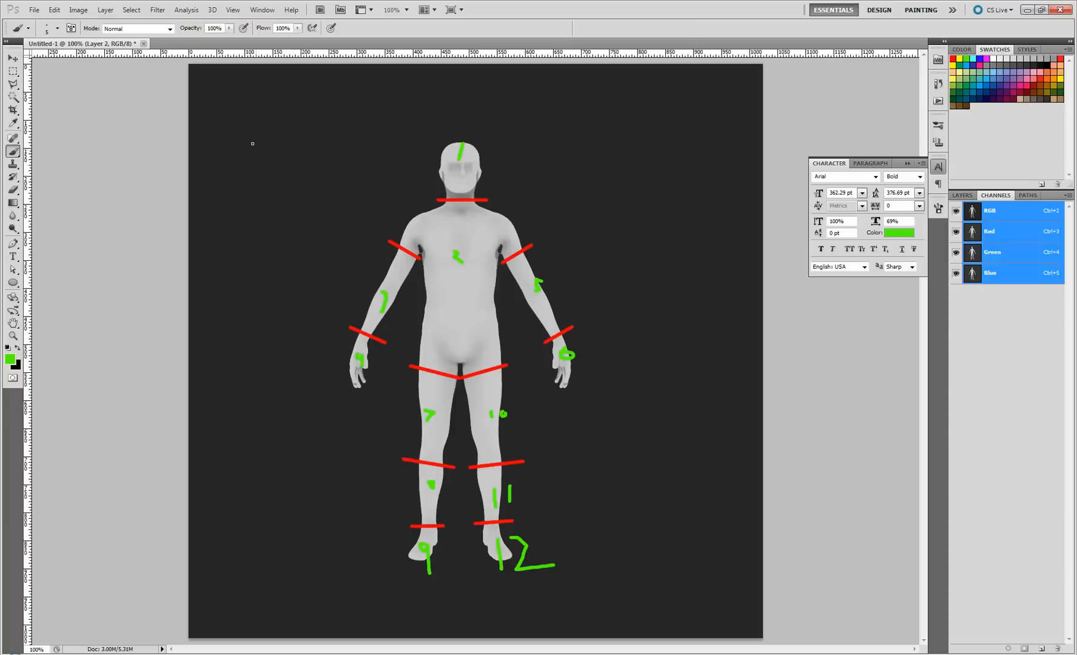
Add a new layer and sketch a green elongated outline with three short vertical marks in the canvas's empty upper-left area
click(962, 49)
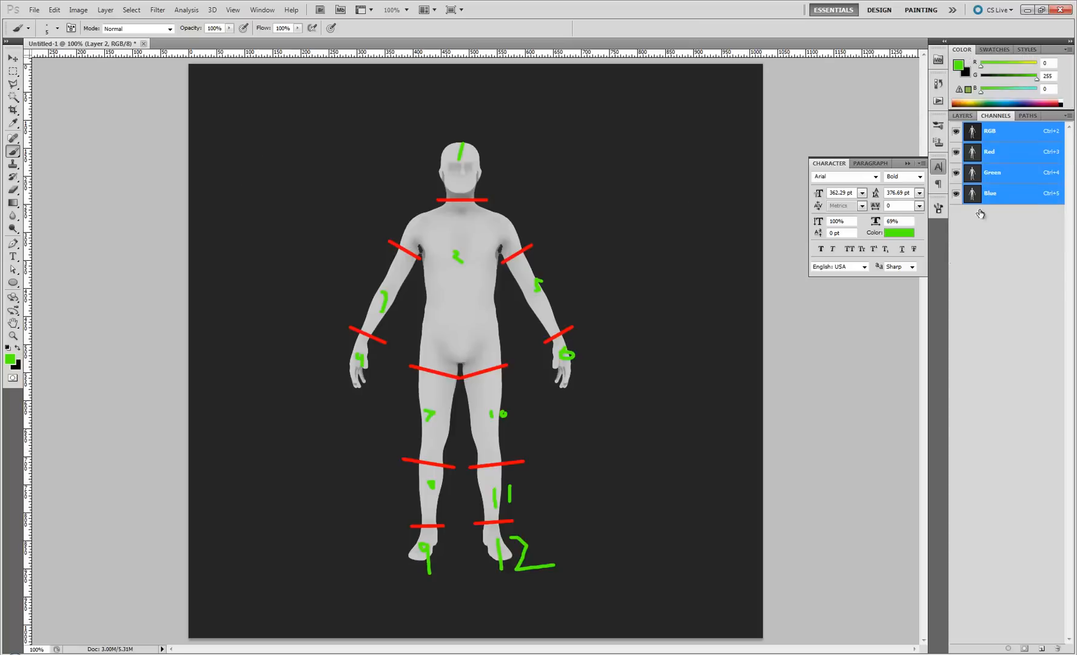
click(962, 115)
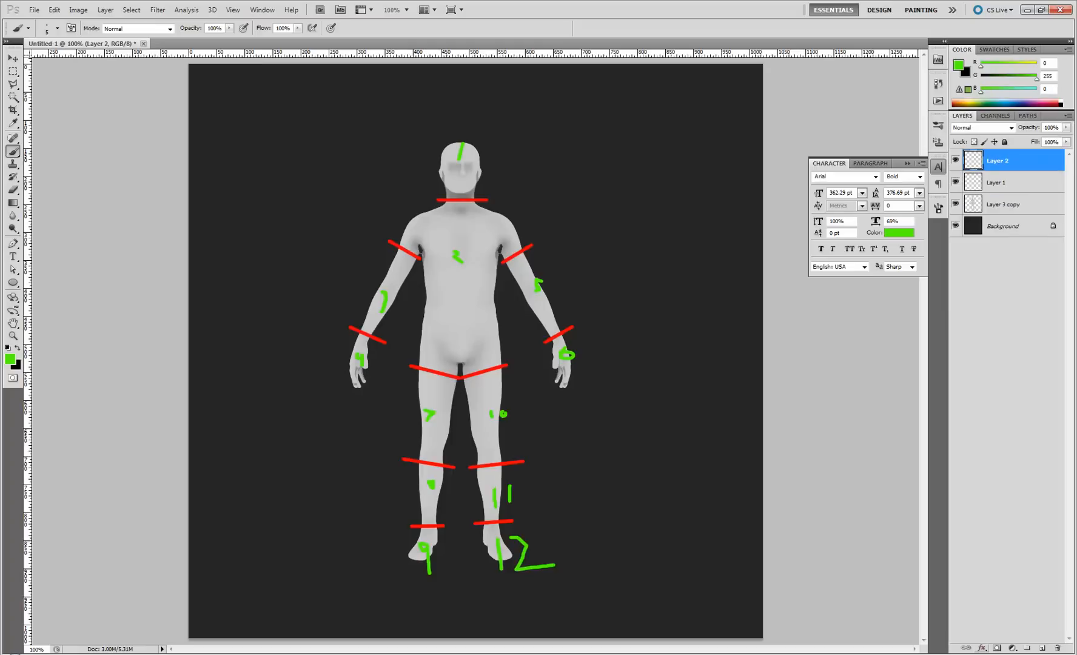
click(1041, 648)
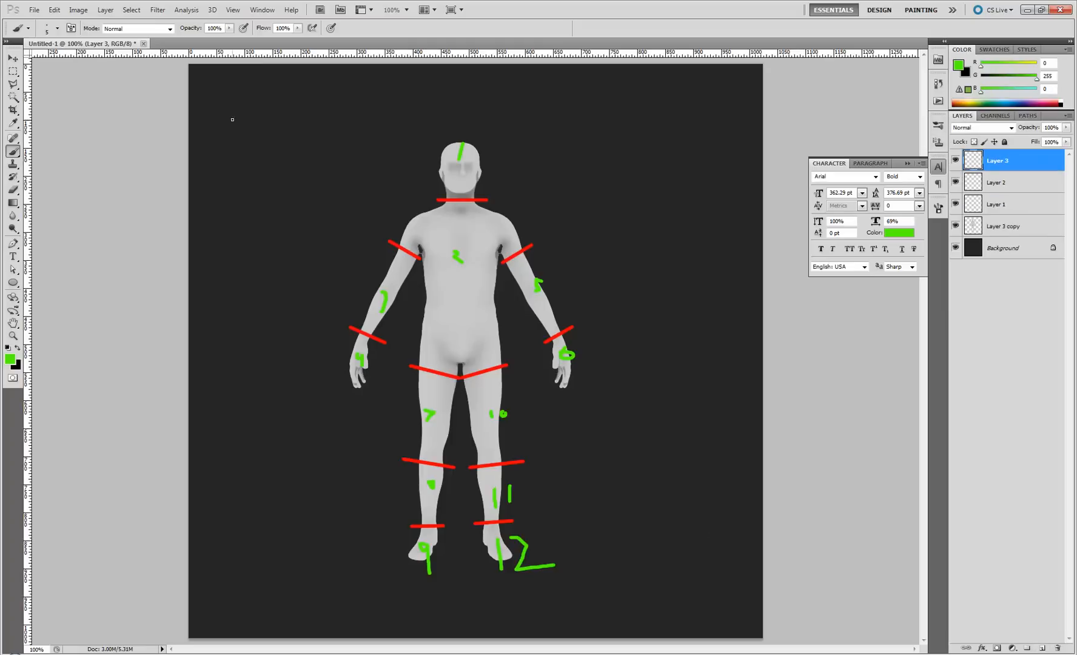
mouse_move(255, 124)
mouse_down()
mouse_move(294, 130)
mouse_move(252, 112)
mouse_move(224, 127)
mouse_up()
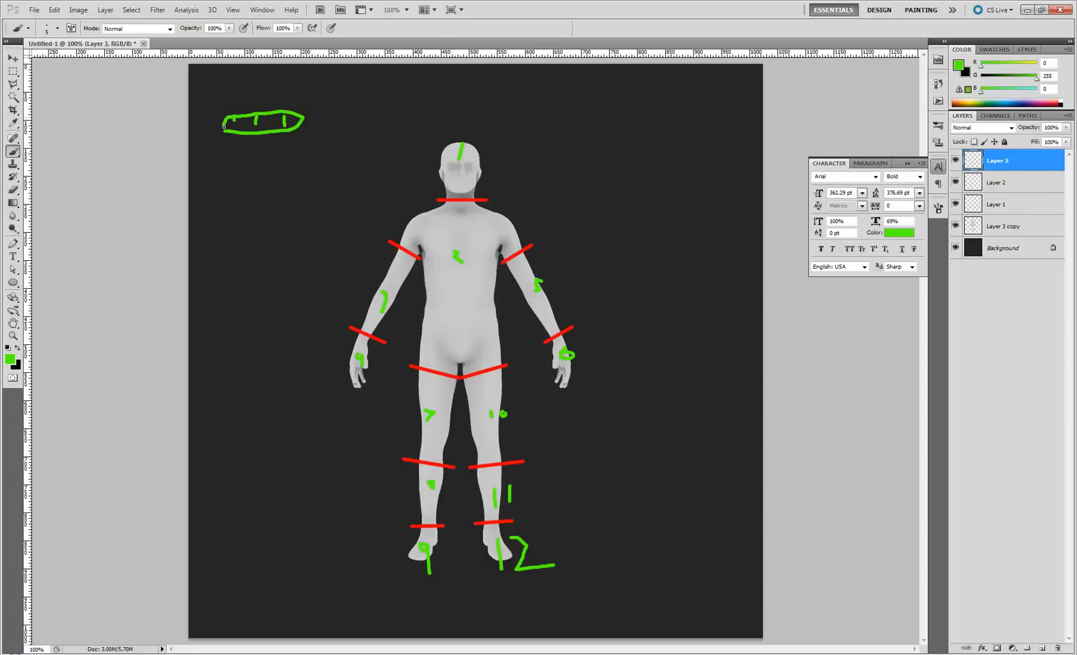
Duplicate the green outline straight down within the same layer to make a stack of four rows, and clear the selection
ctrl+click(973, 160)
key(v)
alt+shift+drag(273, 131, 271, 226)
key(ctrl+d)
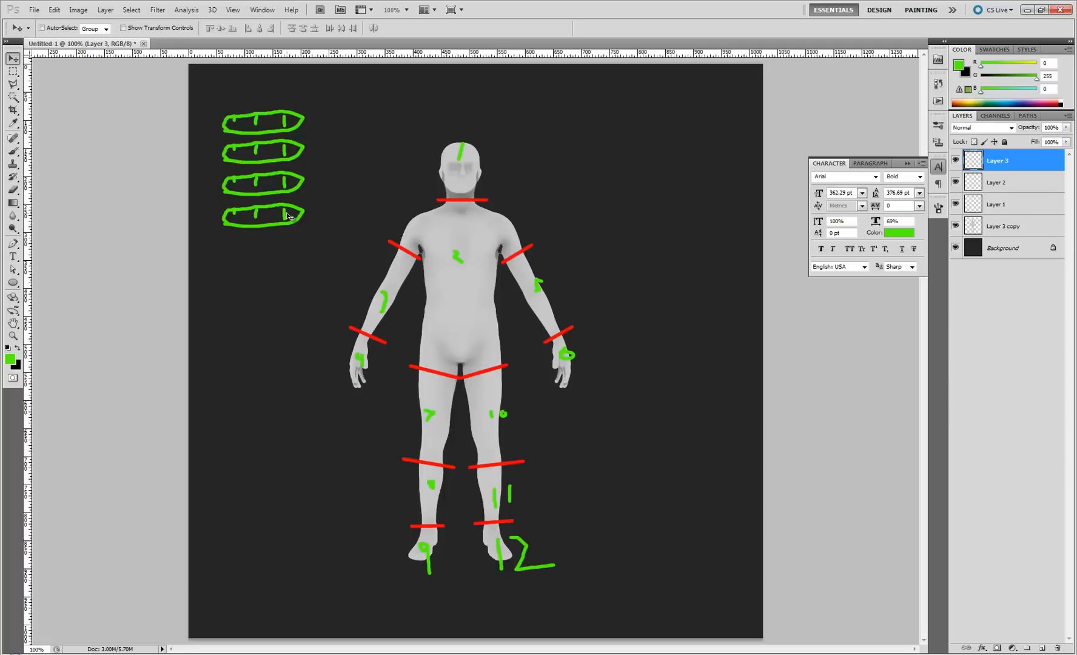
Create a new RGB document 3 pixels wide and 4 pixels high with a white background
key(ctrl+n)
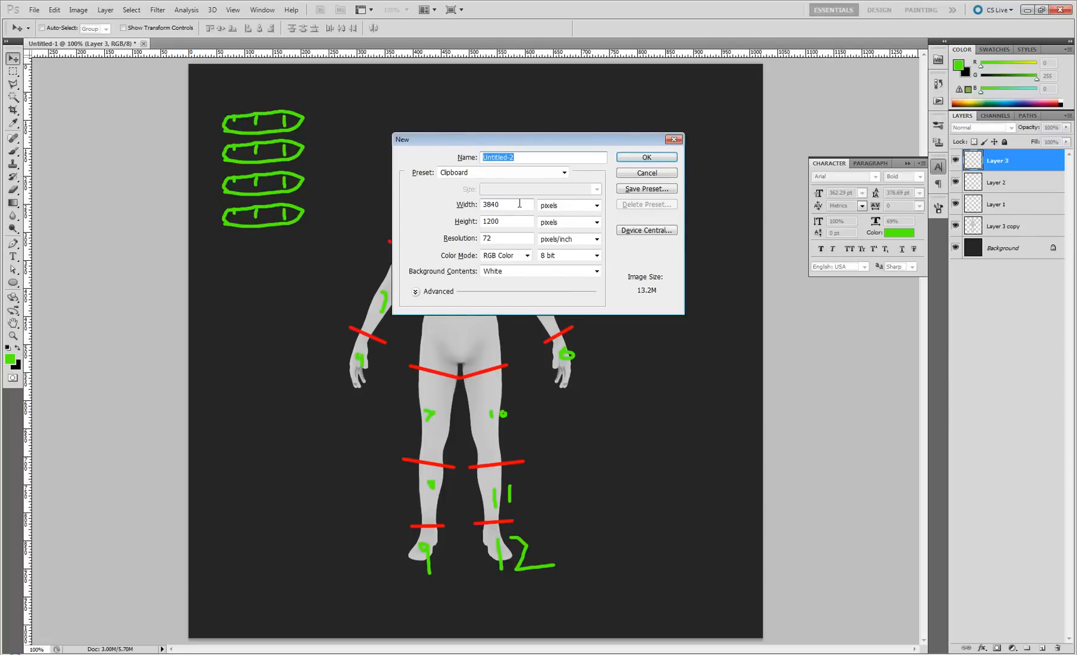
drag(519, 203, 399, 223)
text(3)
key(Tab)
key(Tab)
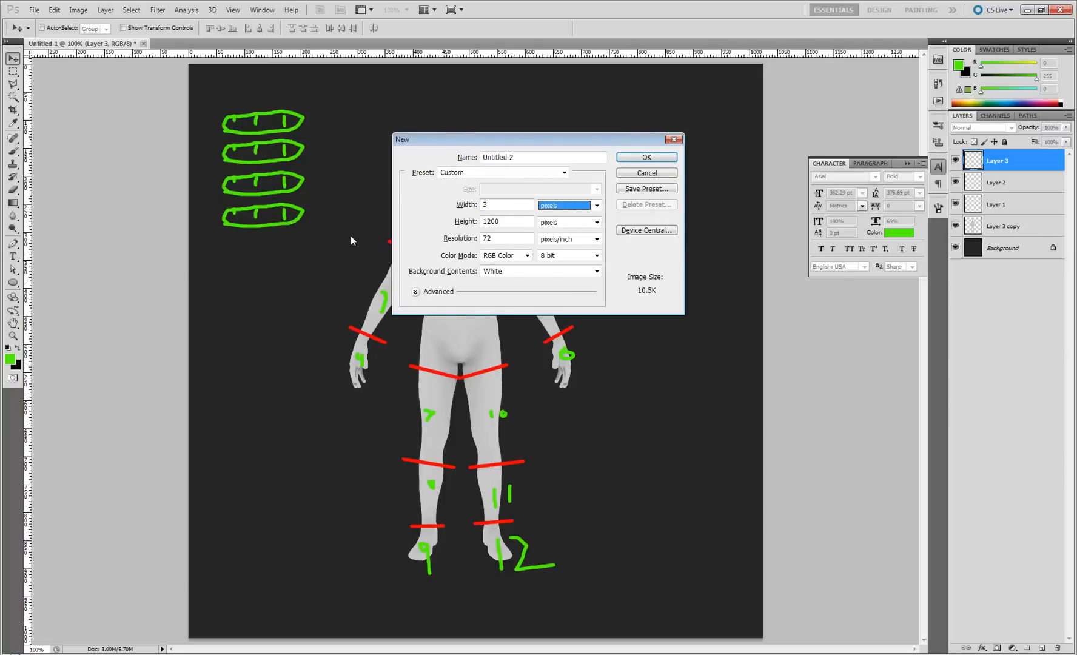
text(4)
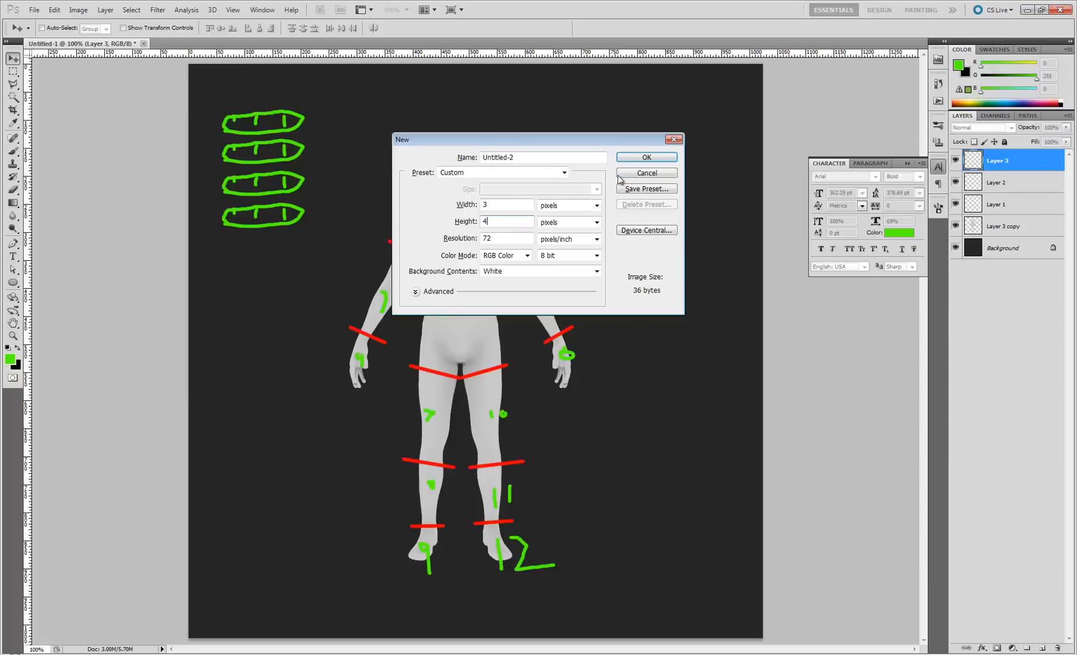
click(649, 158)
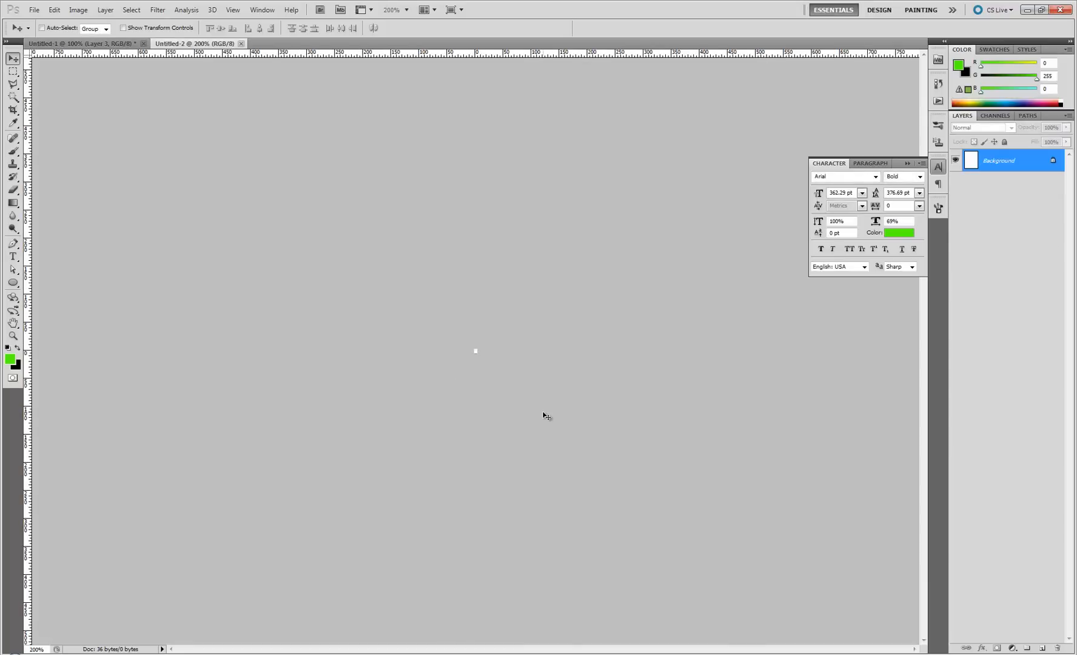
Set the grid to a gridline every 1 pixel with 1 subdivision
key(ctrl+plus)
key(ctrl+plus)
key(ctrl+plus)
key(ctrl+plus)
key(ctrl+plus)
key(ctrl+plus)
key(ctrl+plus)
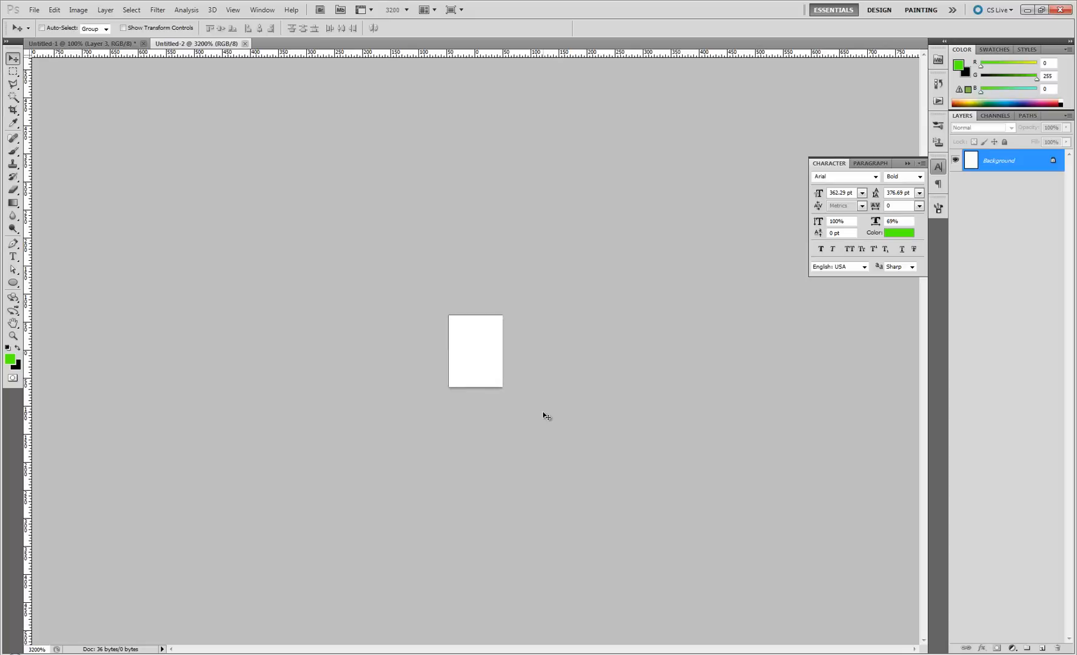
key(ctrl+k)
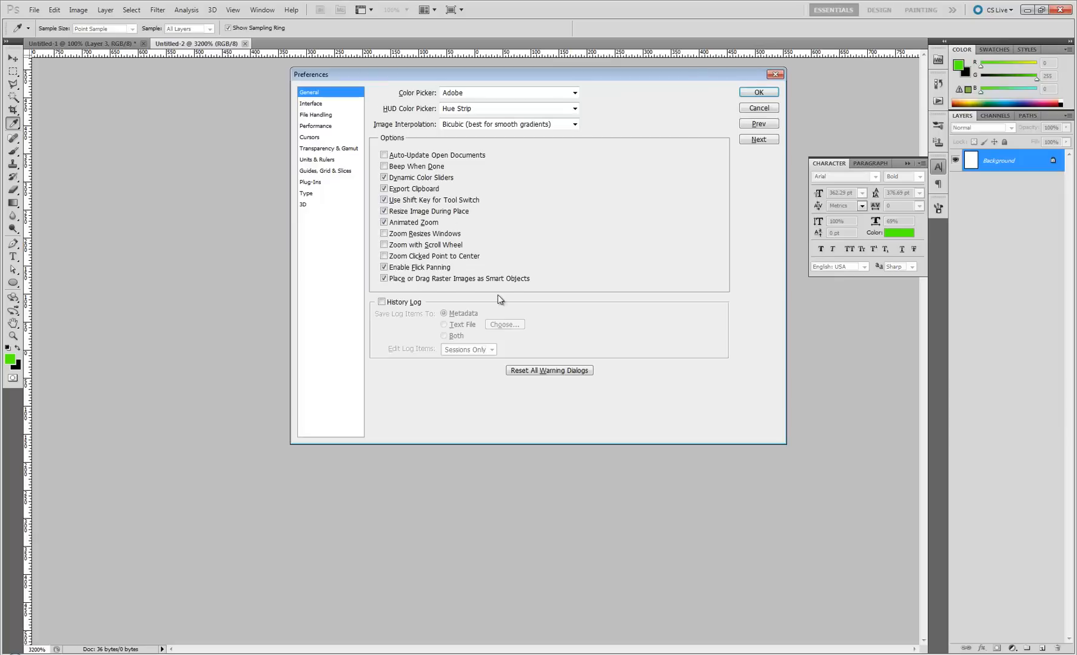
click(328, 172)
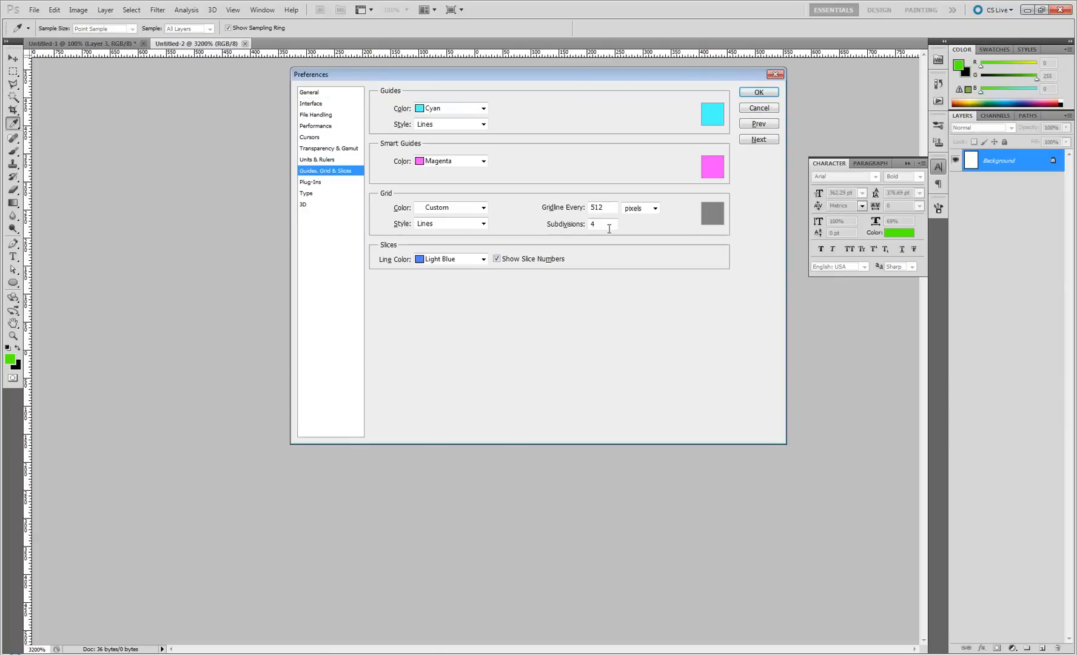
drag(615, 206, 570, 226)
text(11)
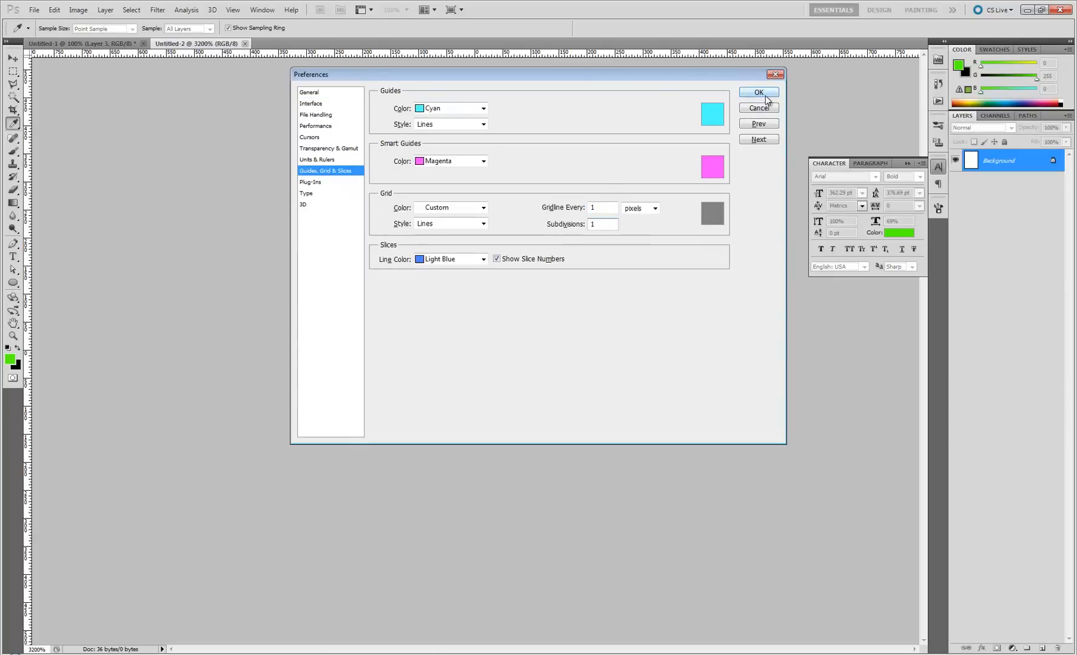
click(758, 92)
key(v)
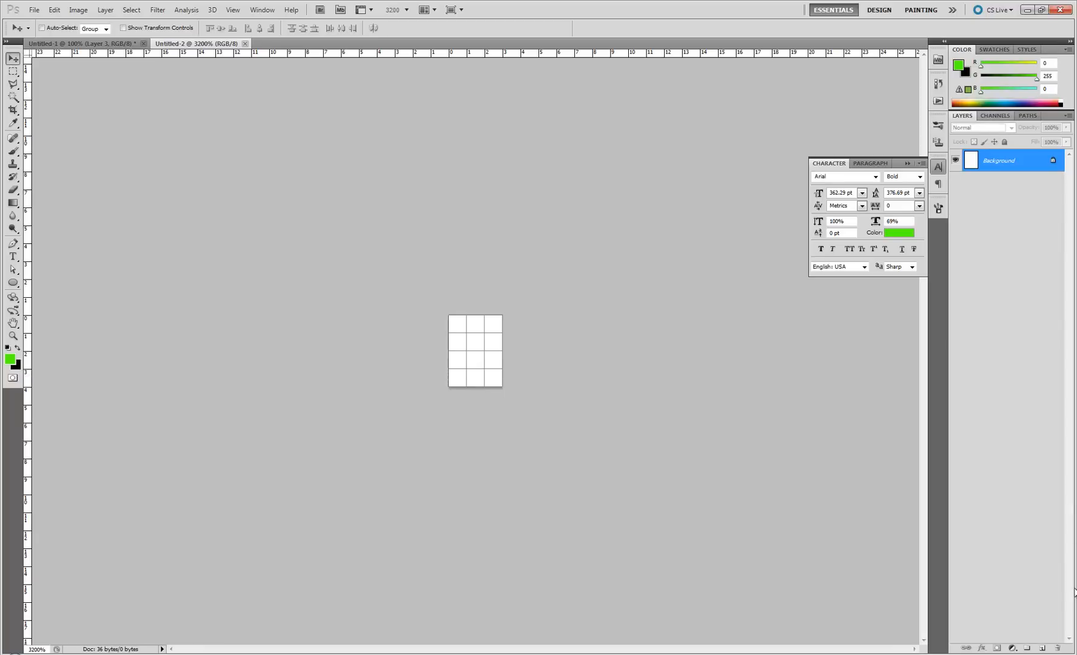
Add a new layer filled with black and set the foreground colour to white over a black background colour
click(1039, 647)
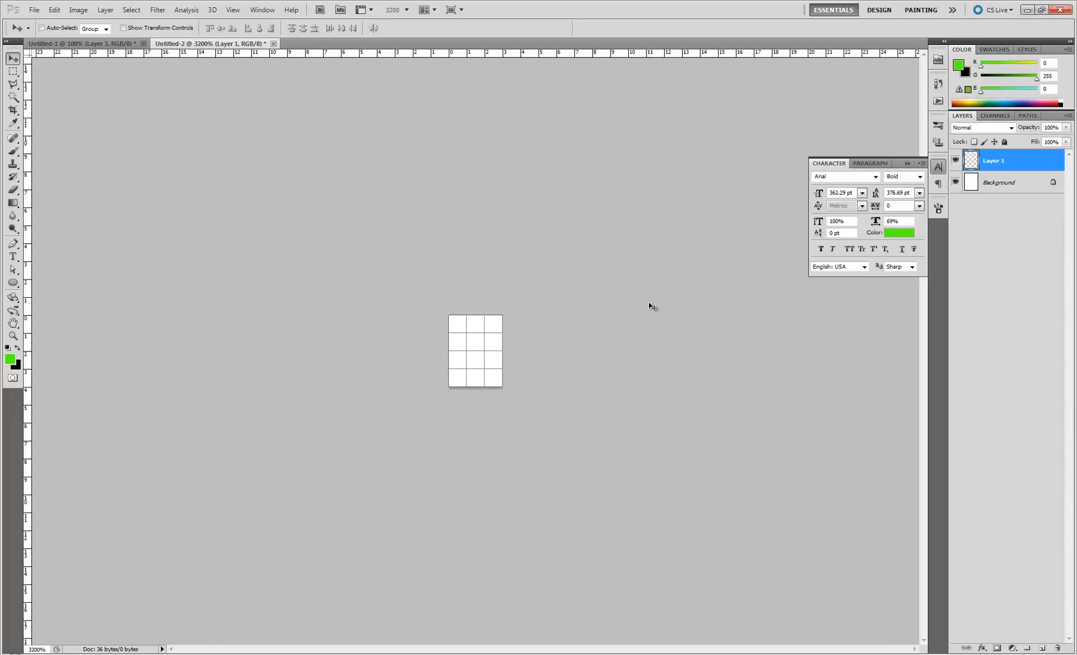
key(ctrl+BackSpace)
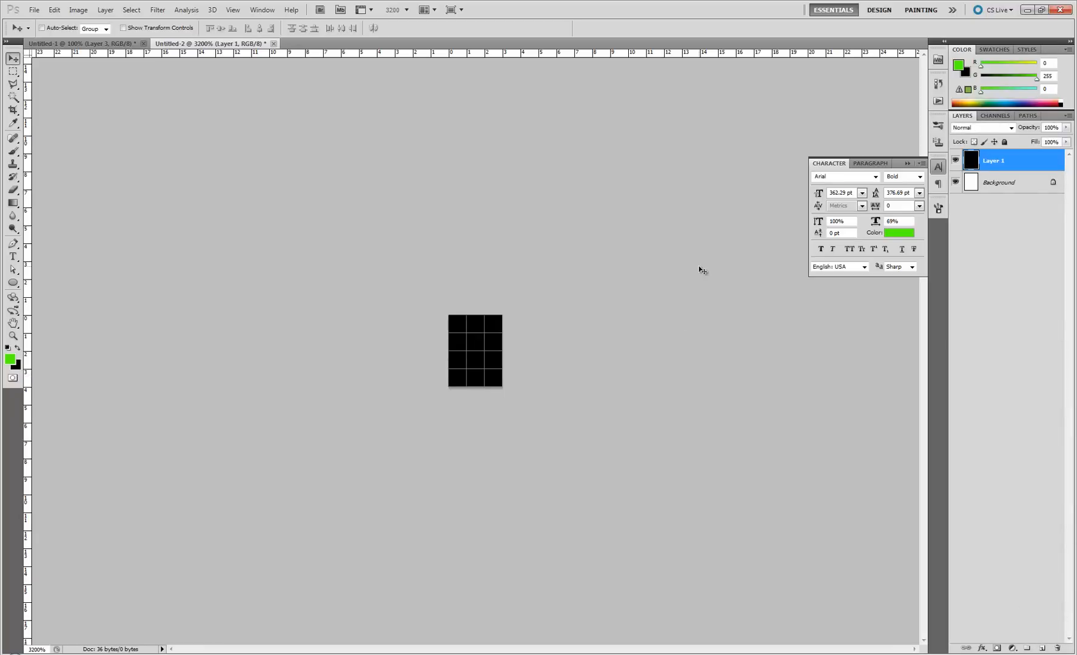
key(d)
key(x)
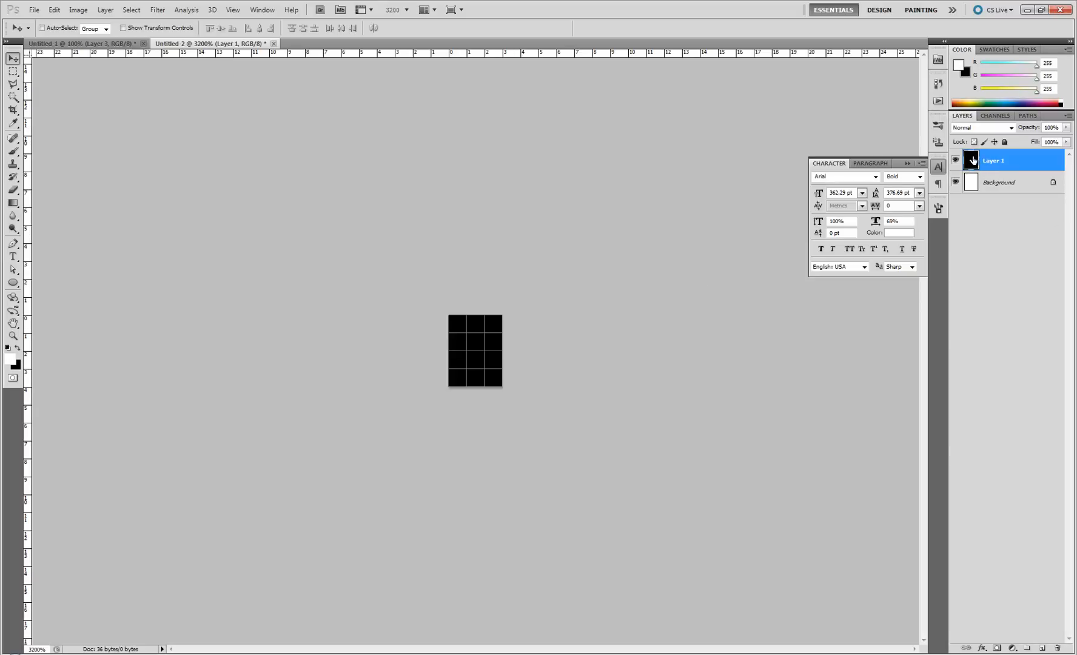
Fill the first pixel of the top row with white in the Red channel only
click(996, 115)
click(971, 157)
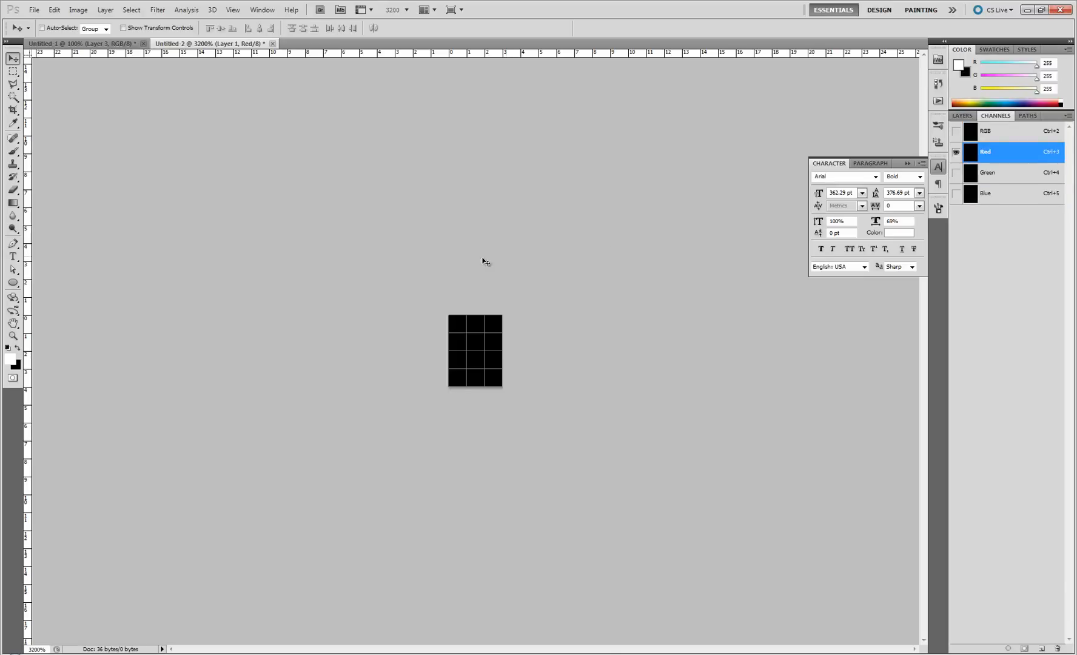
key(m)
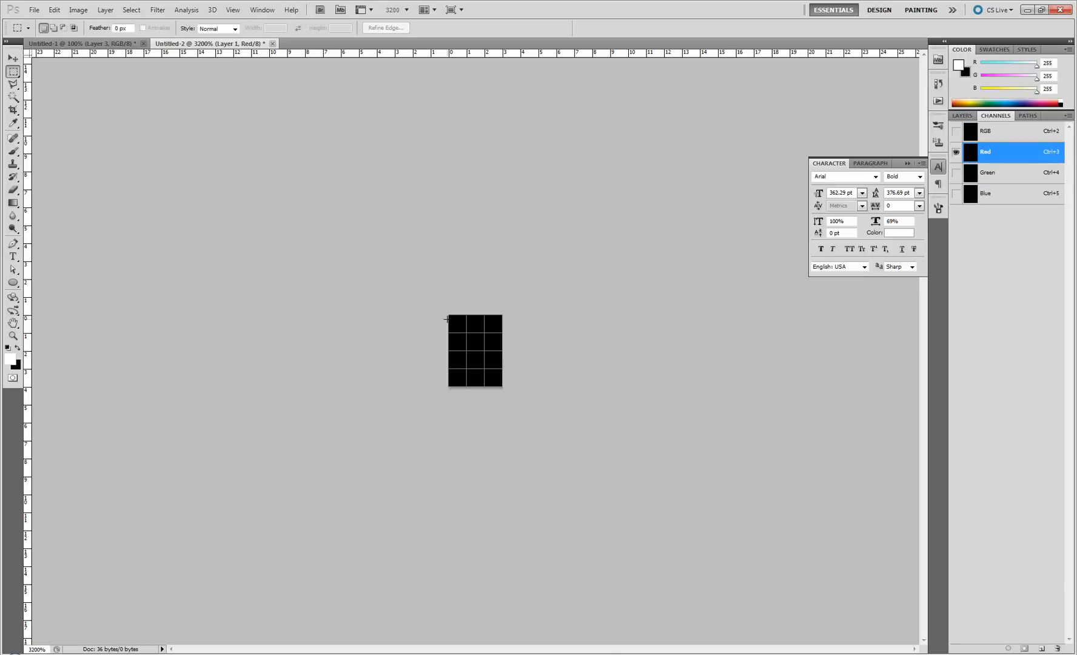
drag(464, 327, 459, 327)
key(alt+BackSpace)
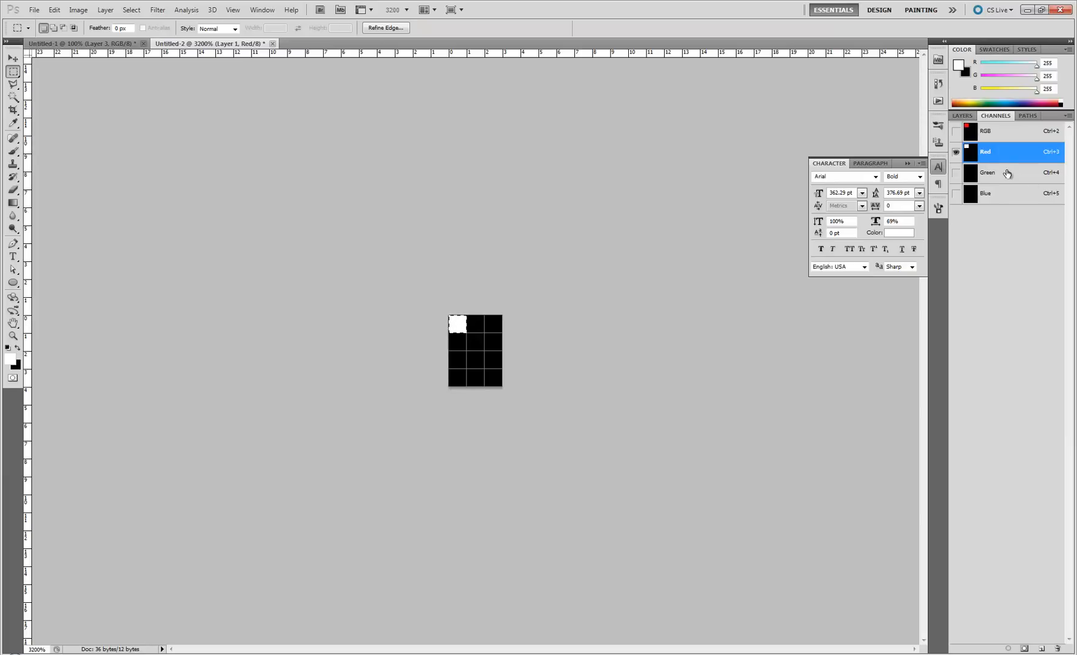
Fill the top row's second pixel with white in the Green channel and its third in the Blue channel, and restore the RGB composite
click(976, 176)
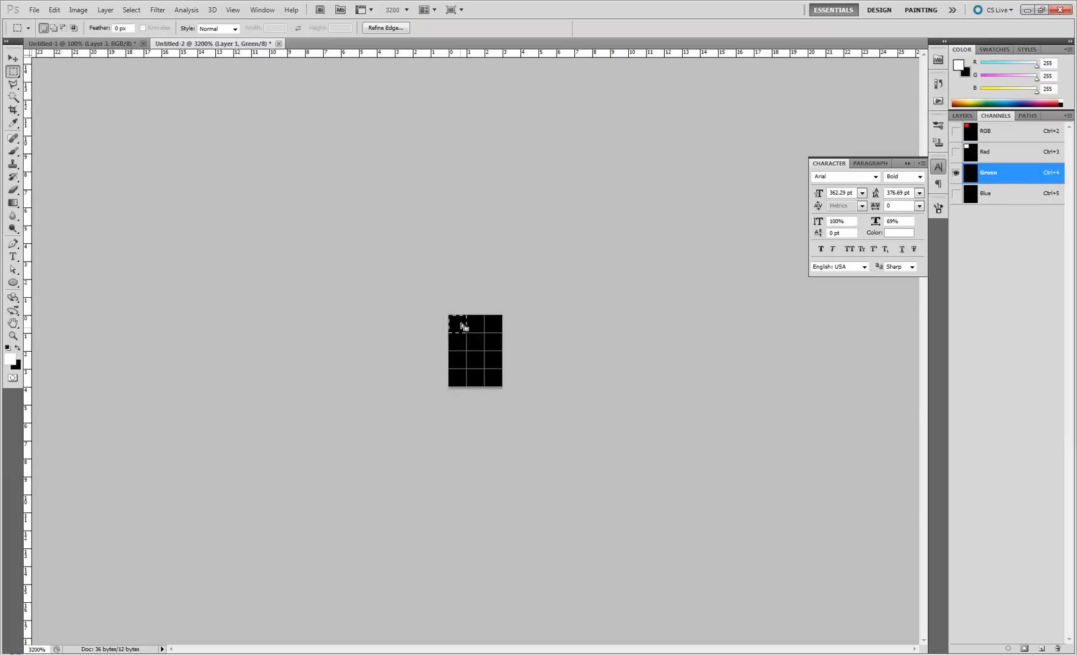
drag(462, 322, 480, 320)
key(alt+BackSpace)
click(991, 193)
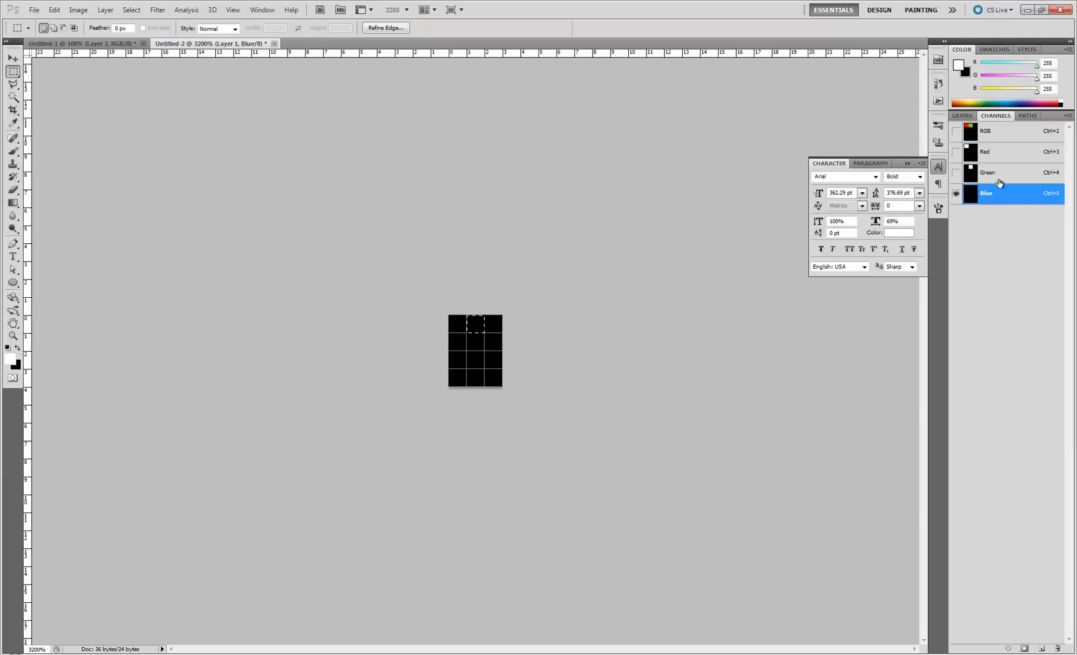
drag(493, 332, 504, 324)
key(alt+BackSpace)
click(970, 131)
click(964, 116)
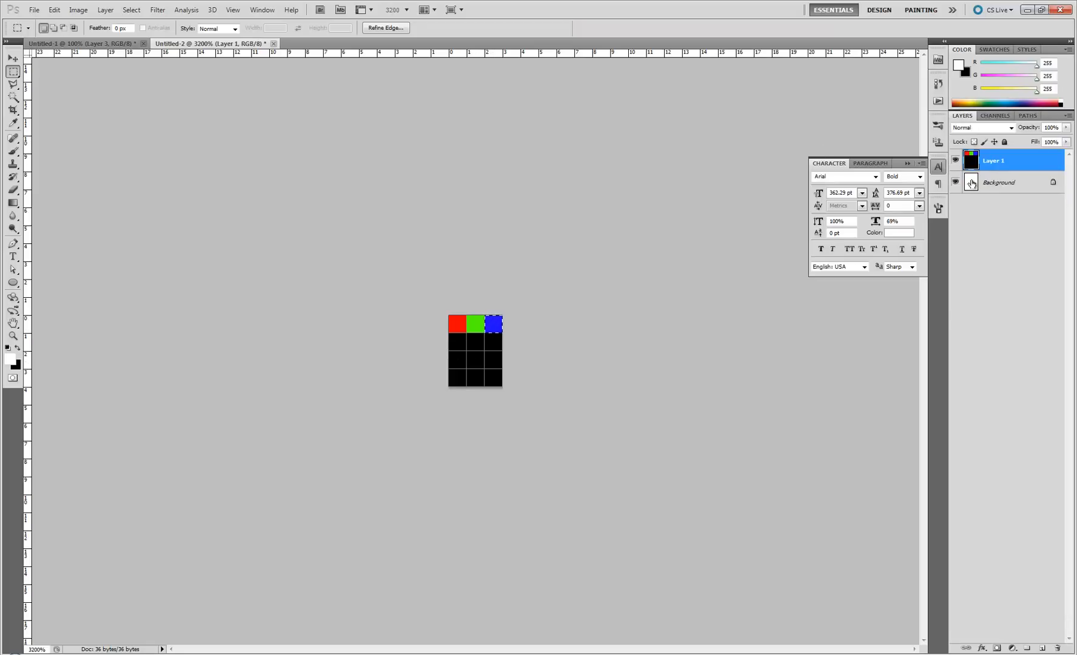
click(460, 328)
key(ctrl+j)
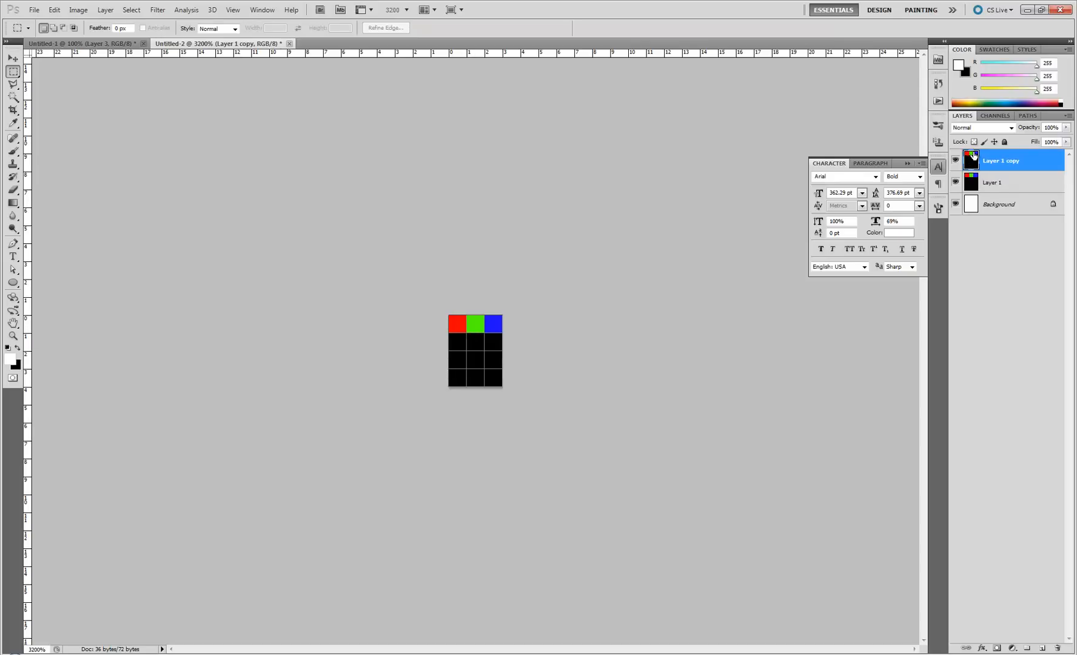
key(v)
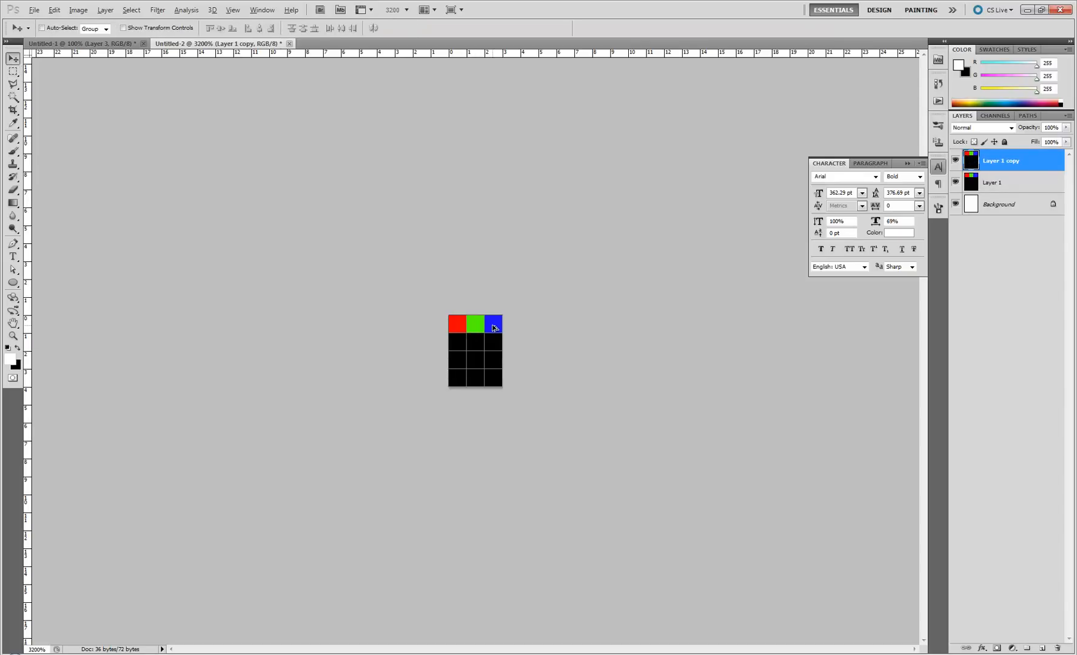
key(alt+Down)
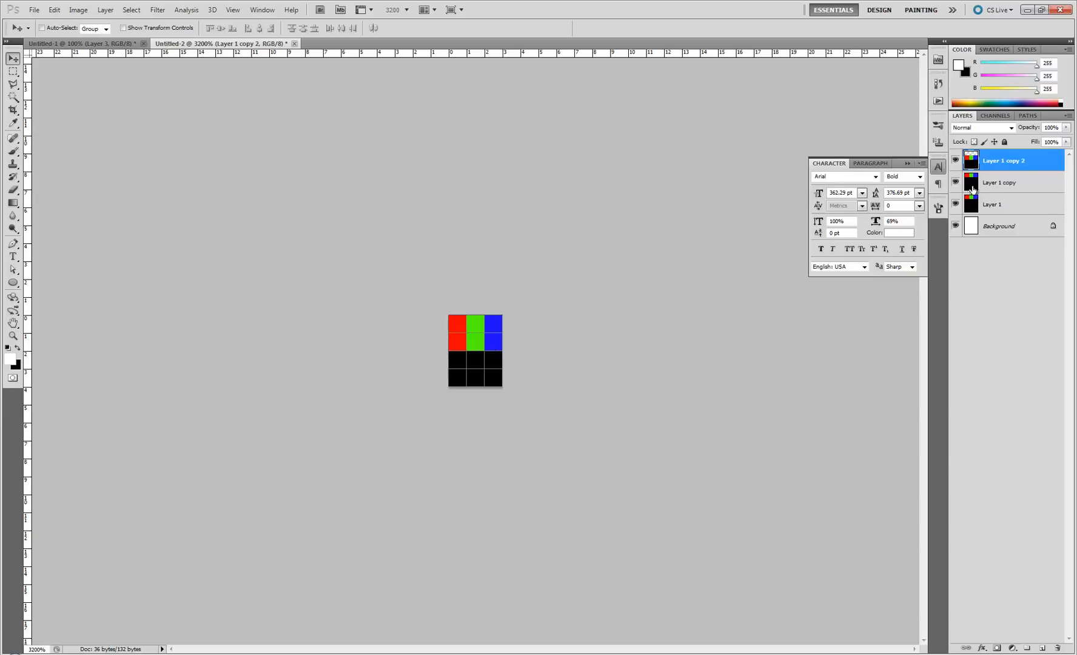
key(ctrl+j)
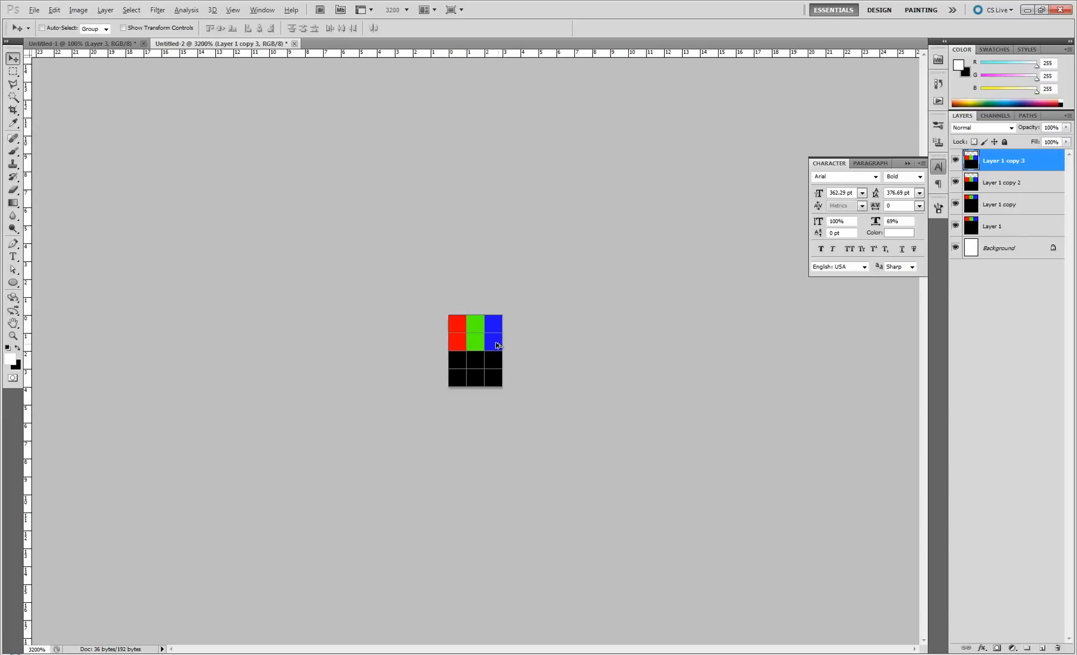
key(alt+Down)
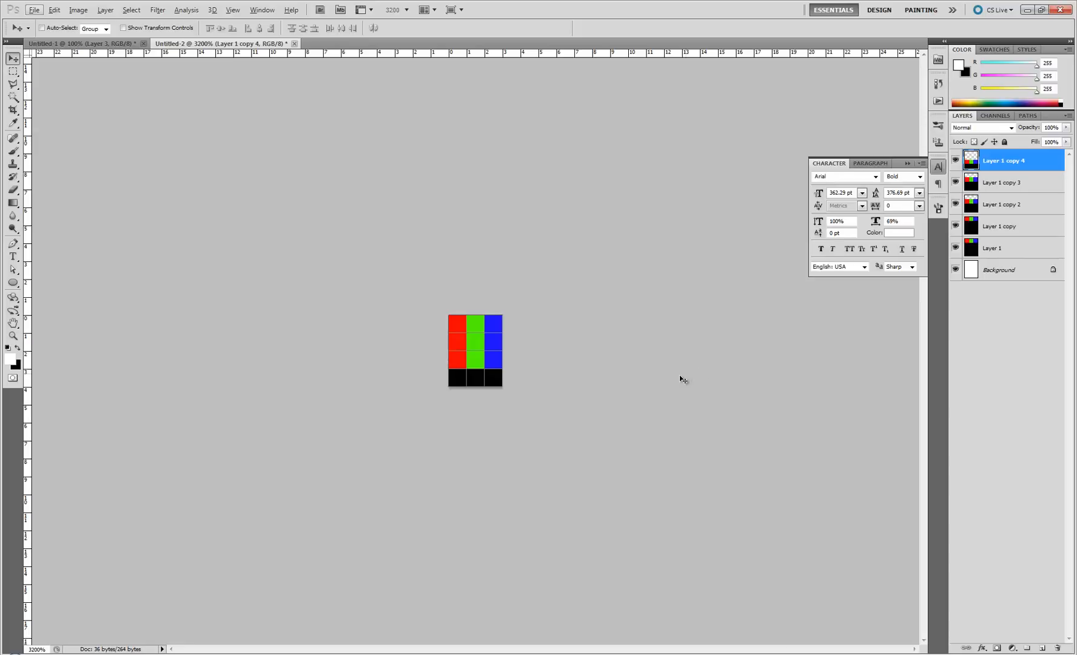
key(Delete)
key(Delete)
key(Delete)
key(Delete)
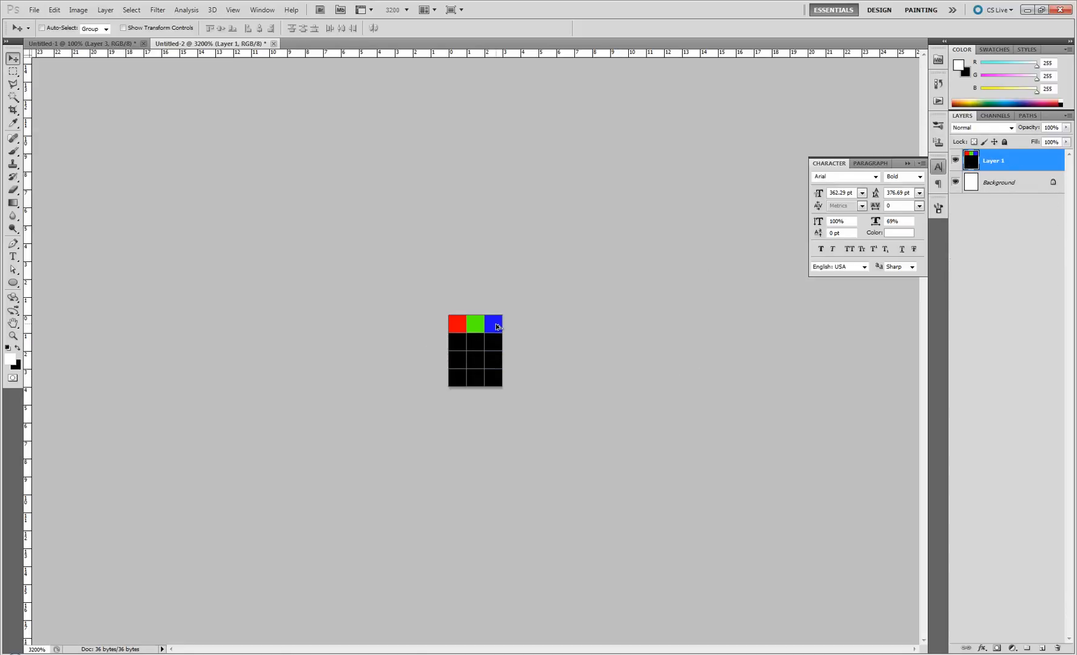
Duplicate the red-green-blue row layer three times, offsetting each copy one pixel further down, and hide the three copies
alt+drag(496, 326, 495, 363)
key(ctrl+z)
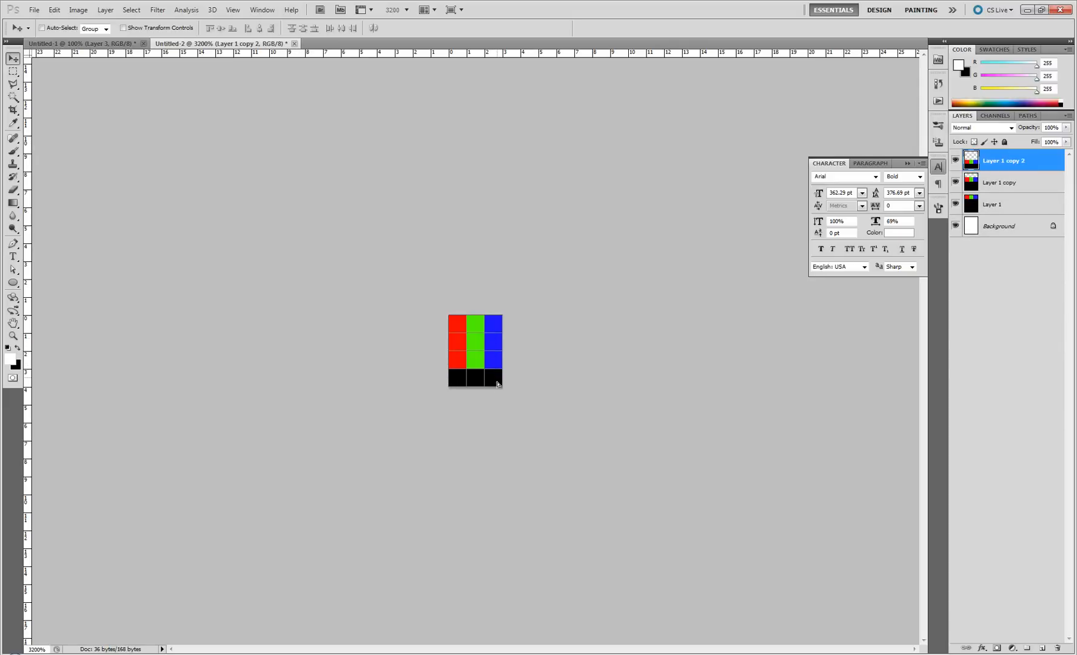
key(alt+Down)
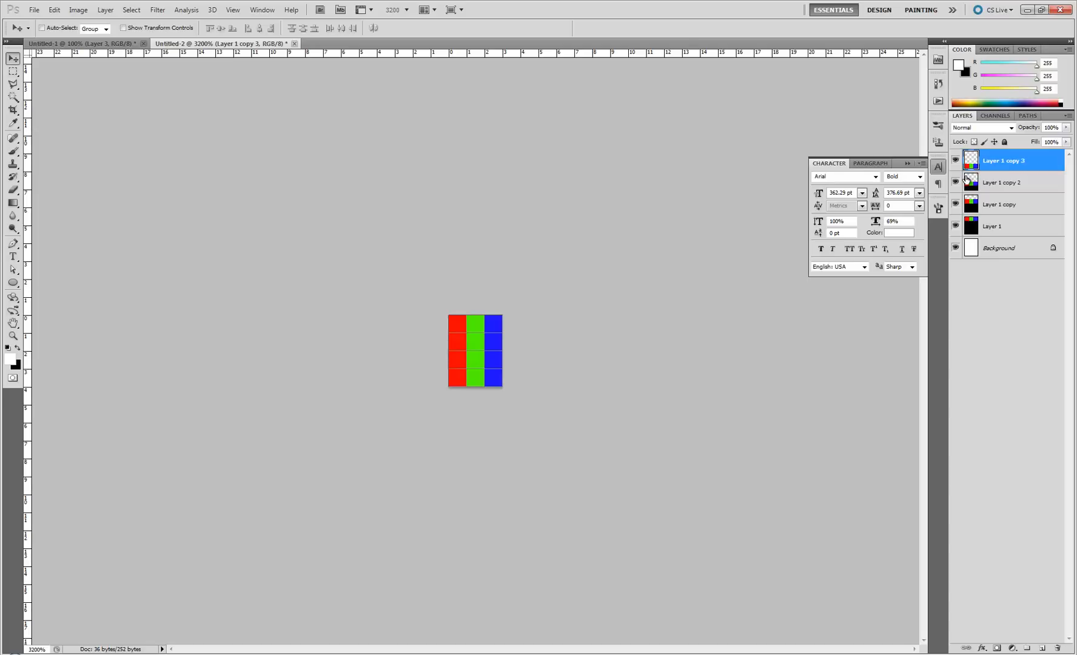
drag(955, 161, 955, 205)
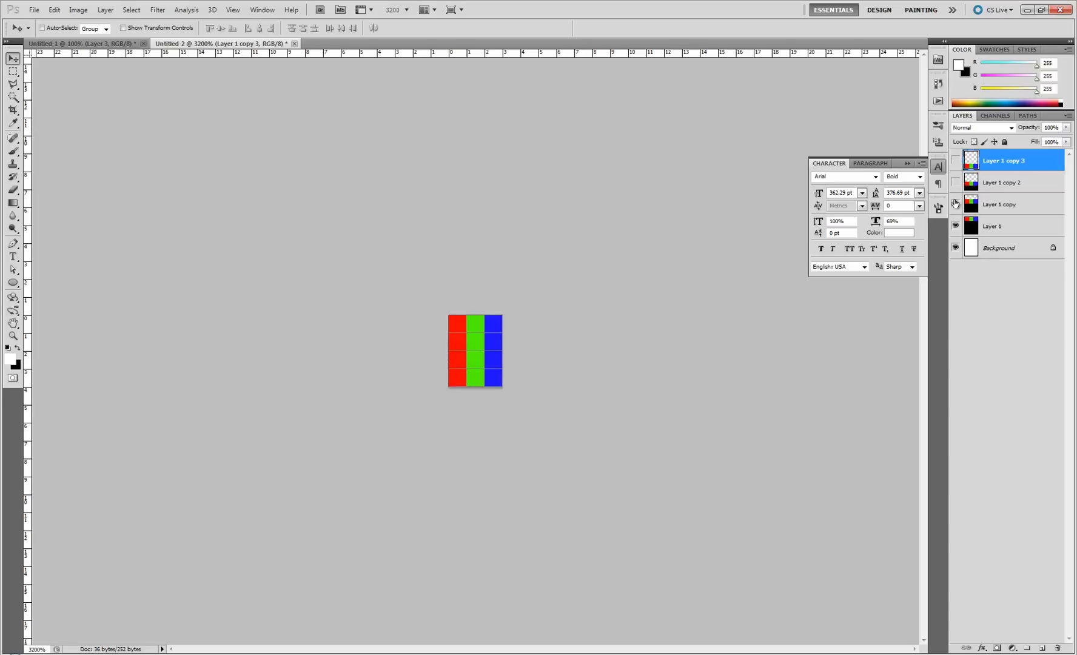
Inspect the Red, Green and Blue channels of the top-row layer one by one
click(995, 115)
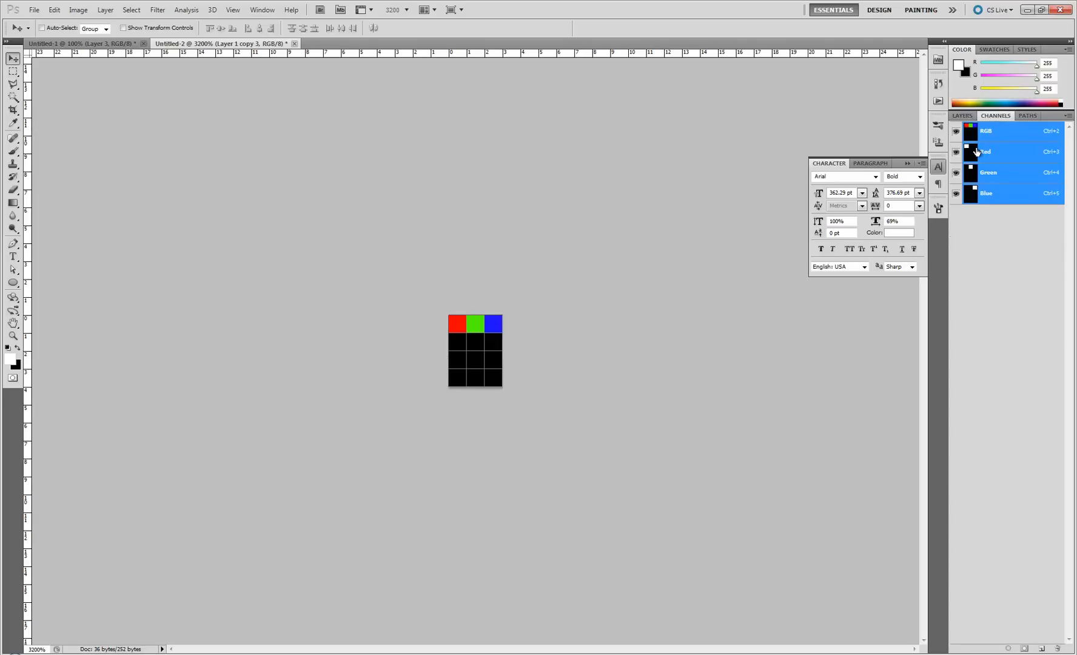
click(971, 154)
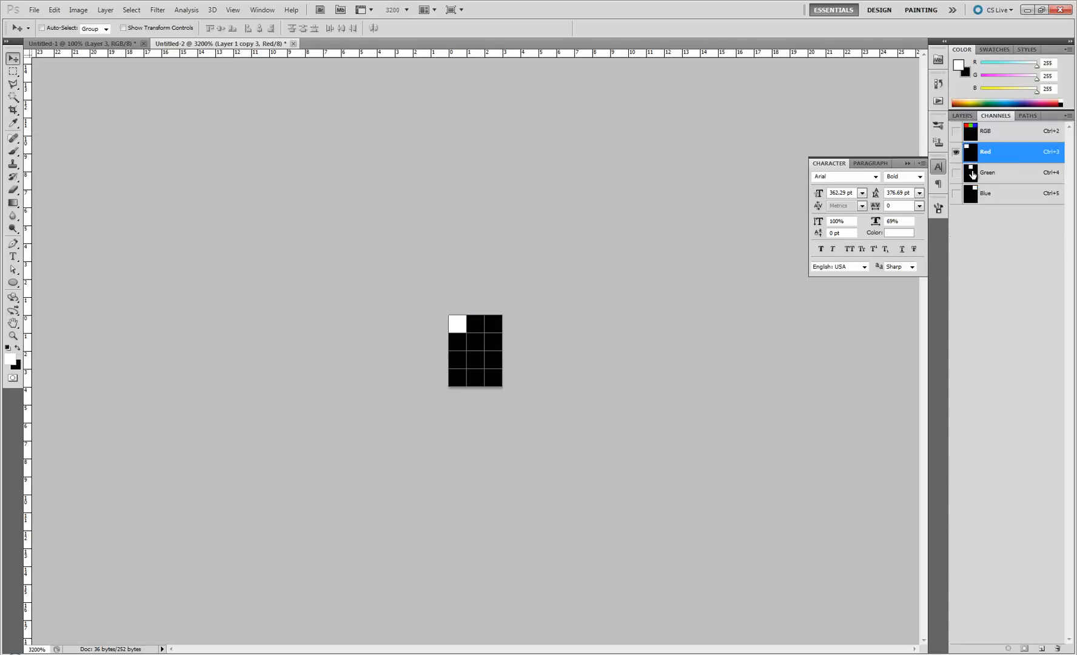
click(972, 174)
click(971, 196)
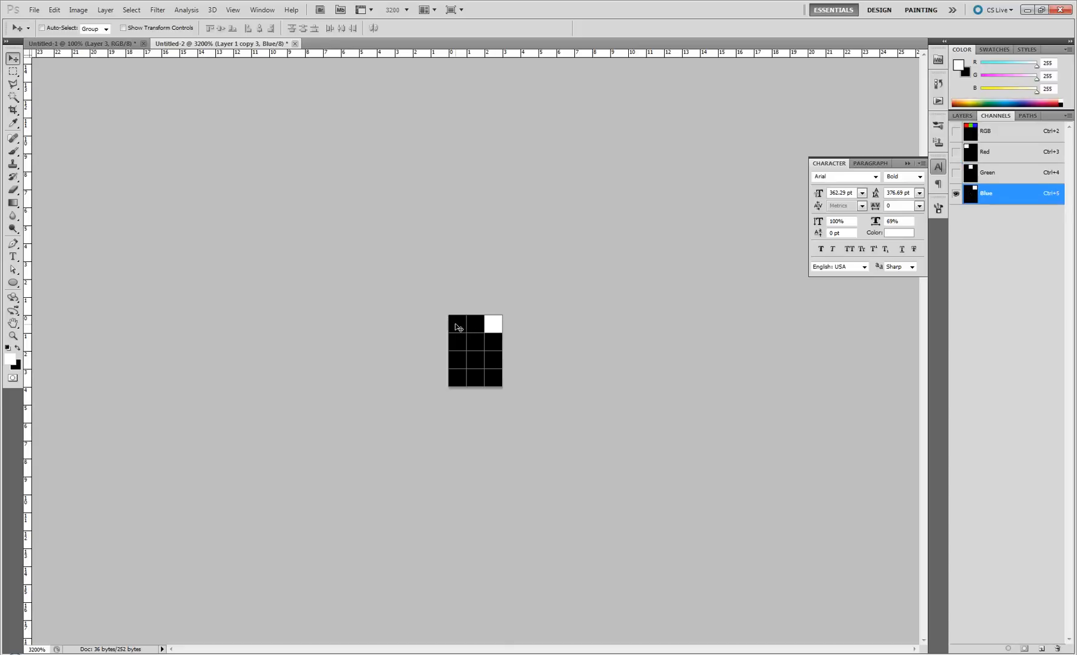
Show Layer 1 copy, hide Layer 1, and fill the Background layer with black
click(963, 116)
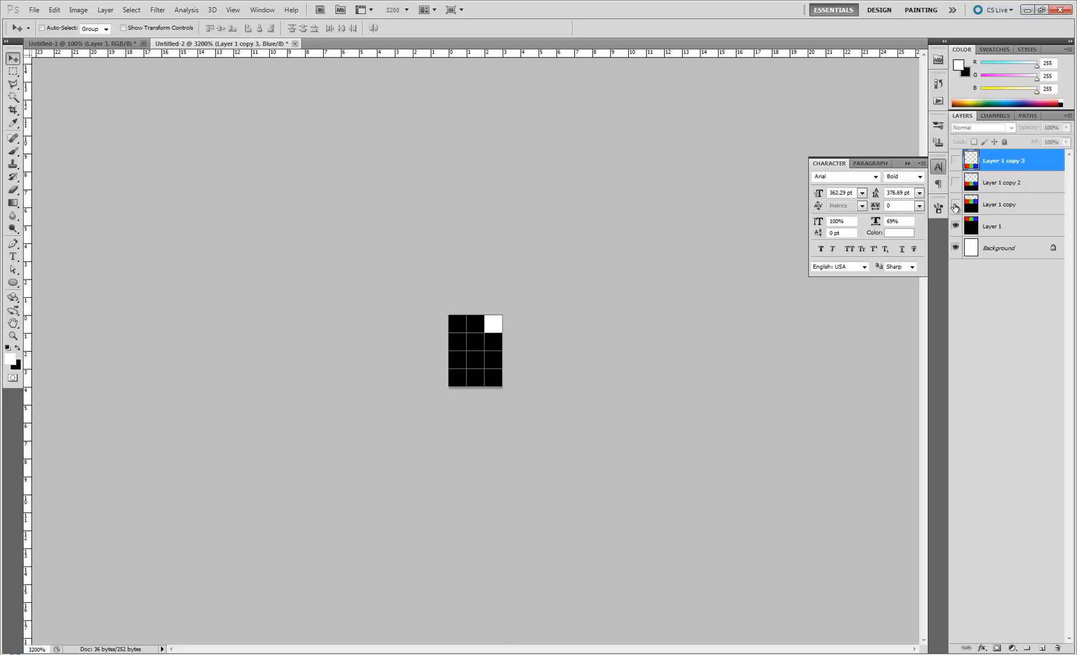
click(956, 205)
click(988, 116)
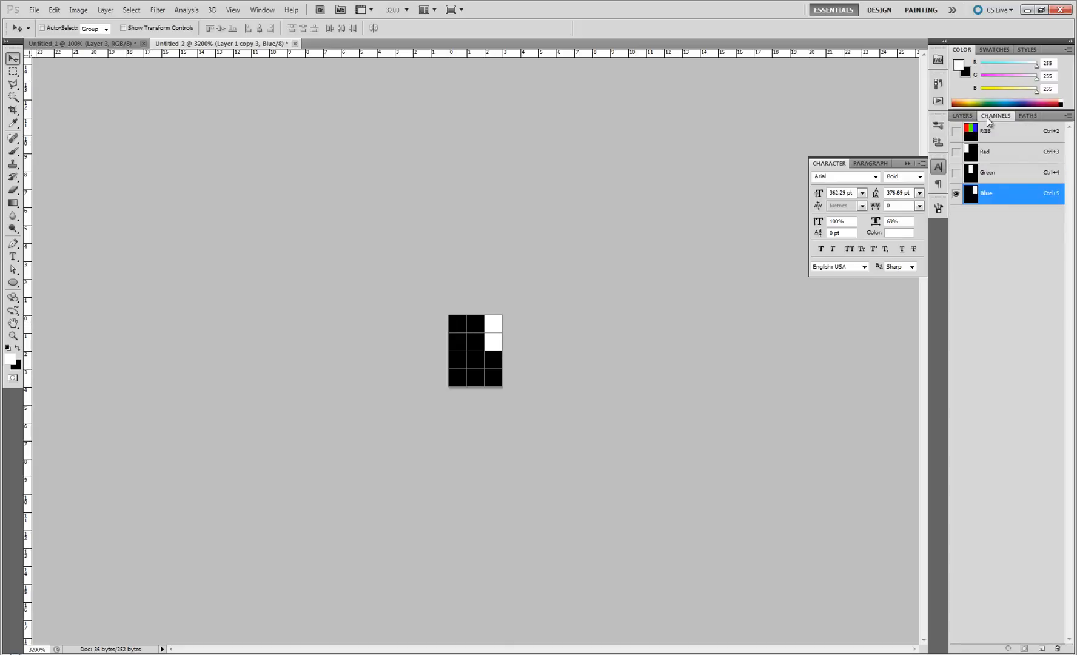
click(962, 115)
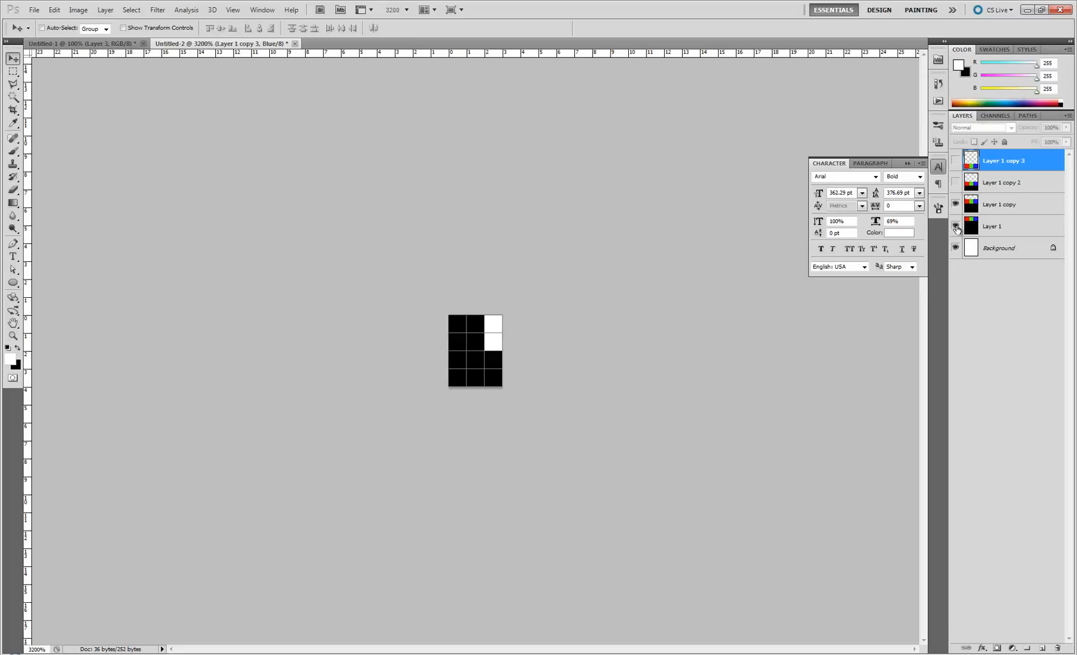
click(955, 226)
click(969, 253)
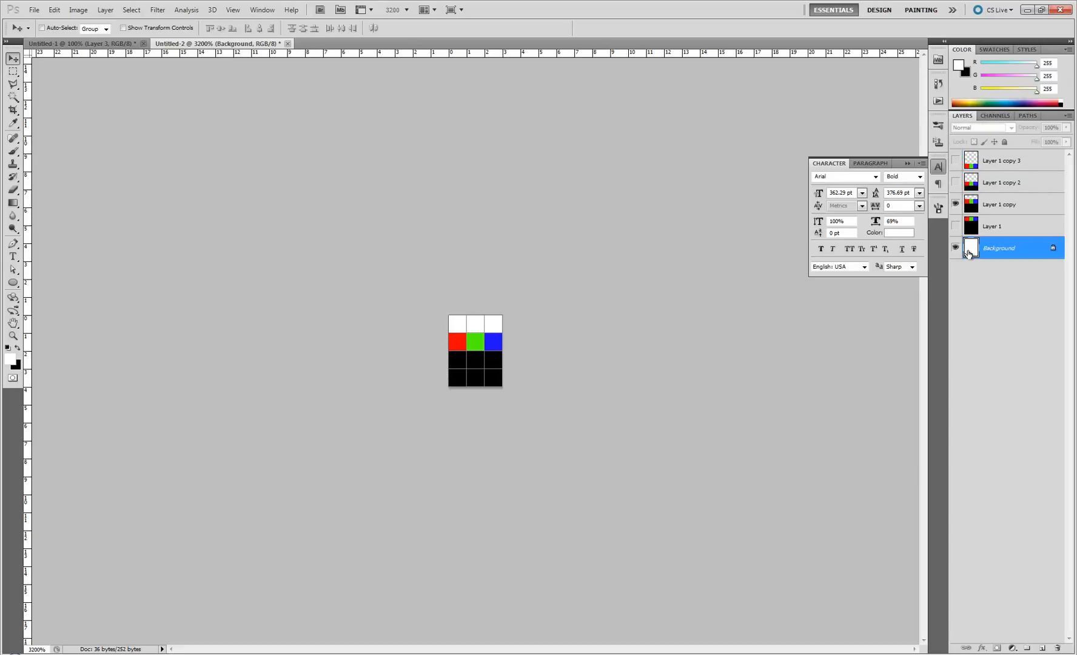
key(ctrl+BackSpace)
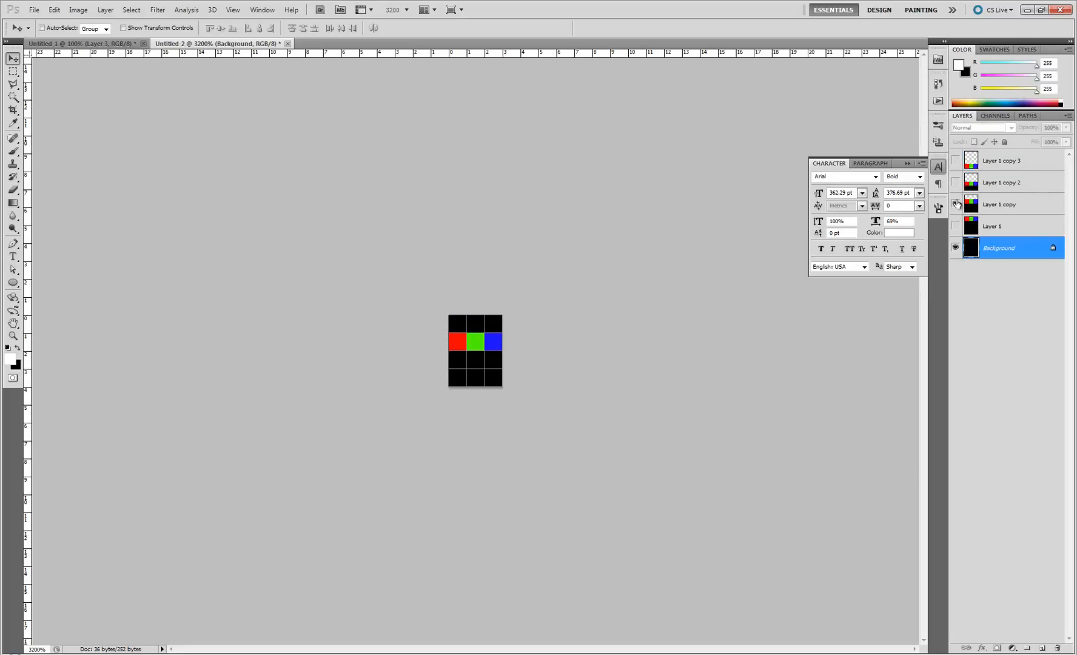
Inspect the Red, Green and Blue channels for the second-row colour layer
click(993, 116)
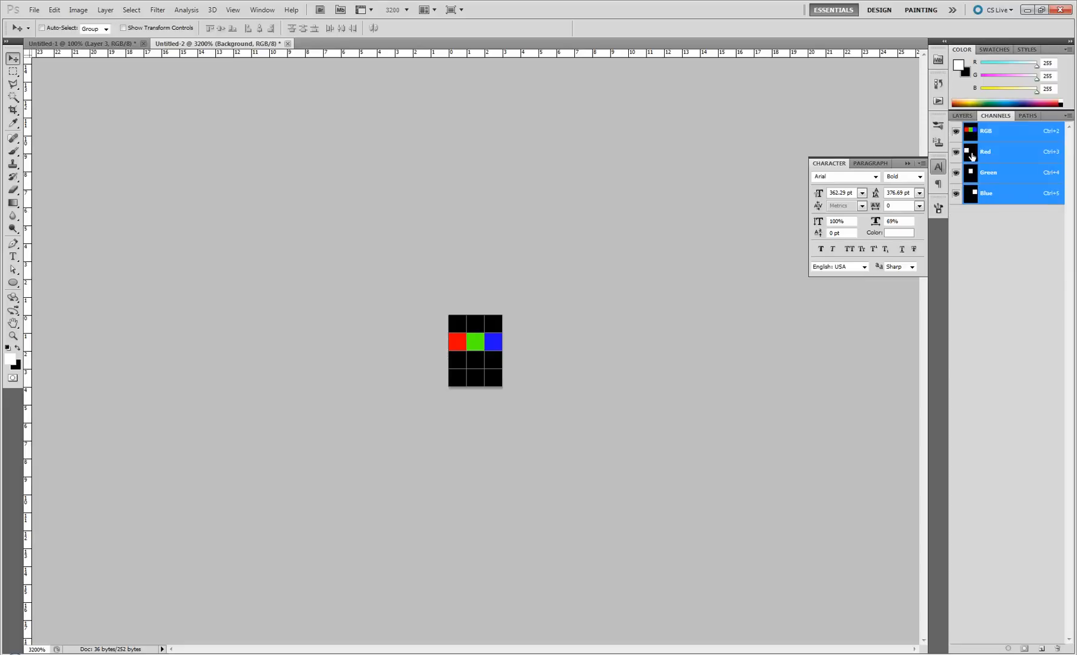
click(974, 156)
click(975, 178)
click(976, 195)
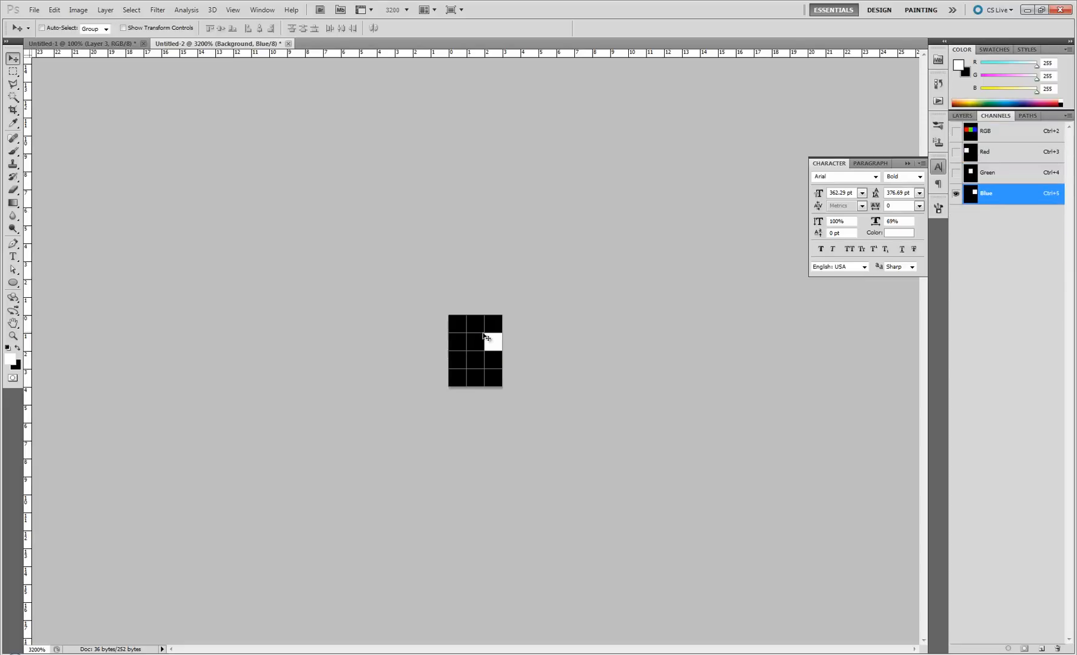
Show Layer 1 copy 2 instead of Layer 1 copy and inspect its Green and Red channels
click(962, 115)
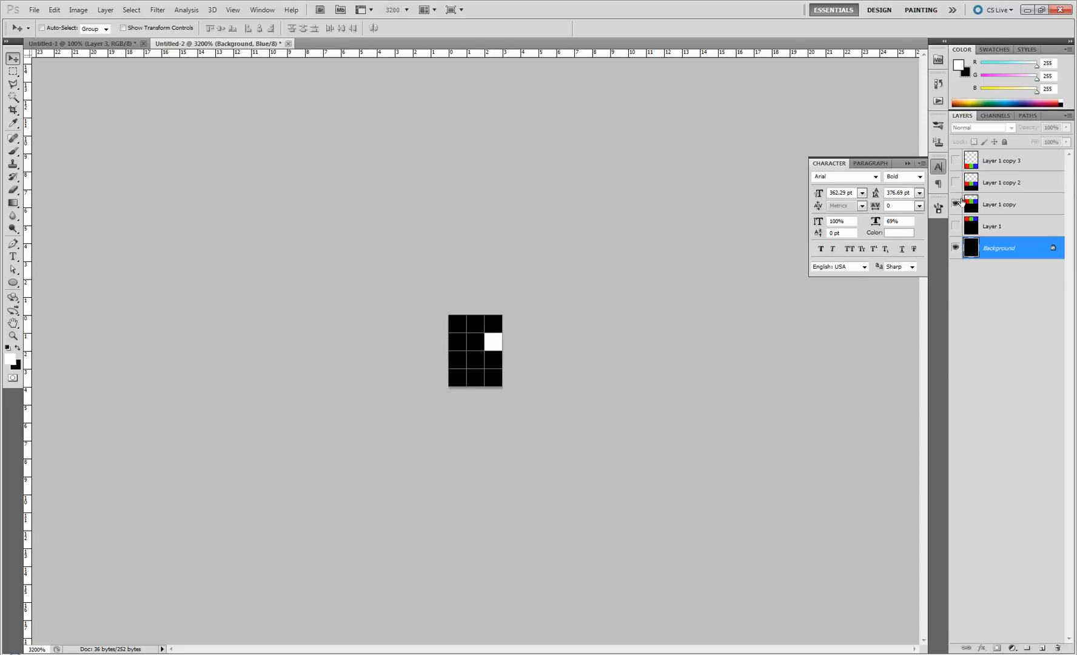
click(955, 205)
click(955, 205)
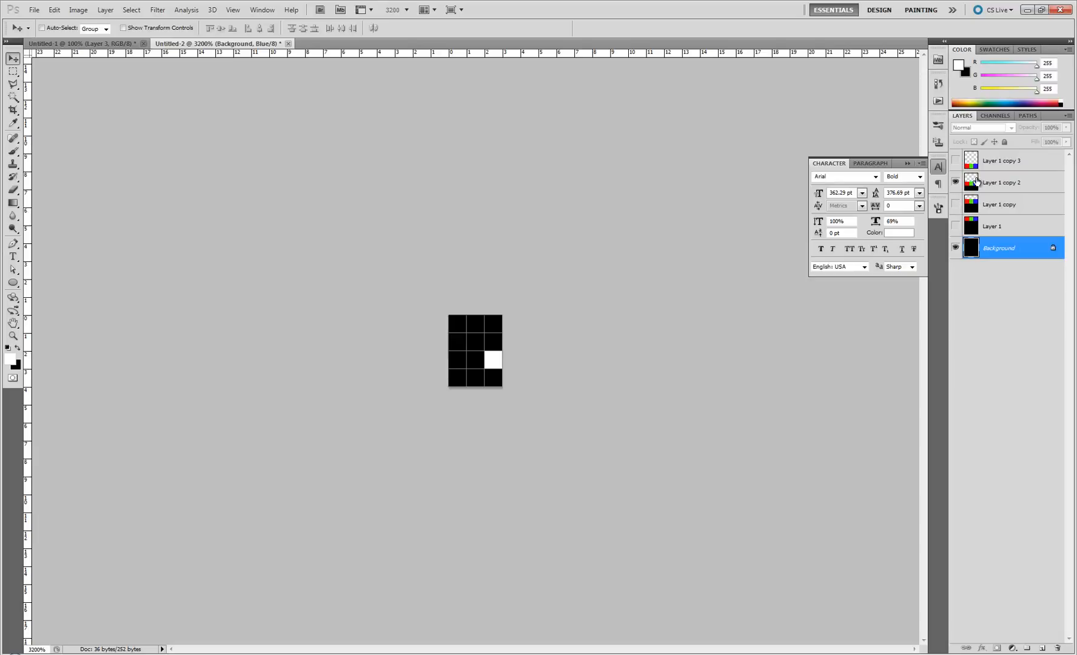
click(995, 115)
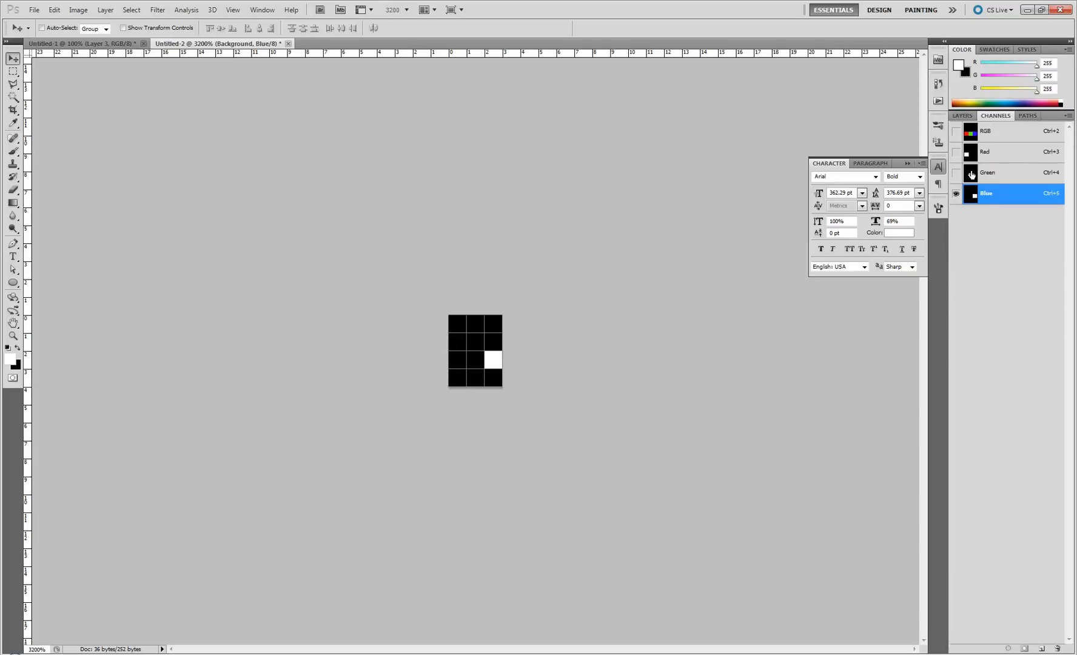
click(973, 173)
click(974, 152)
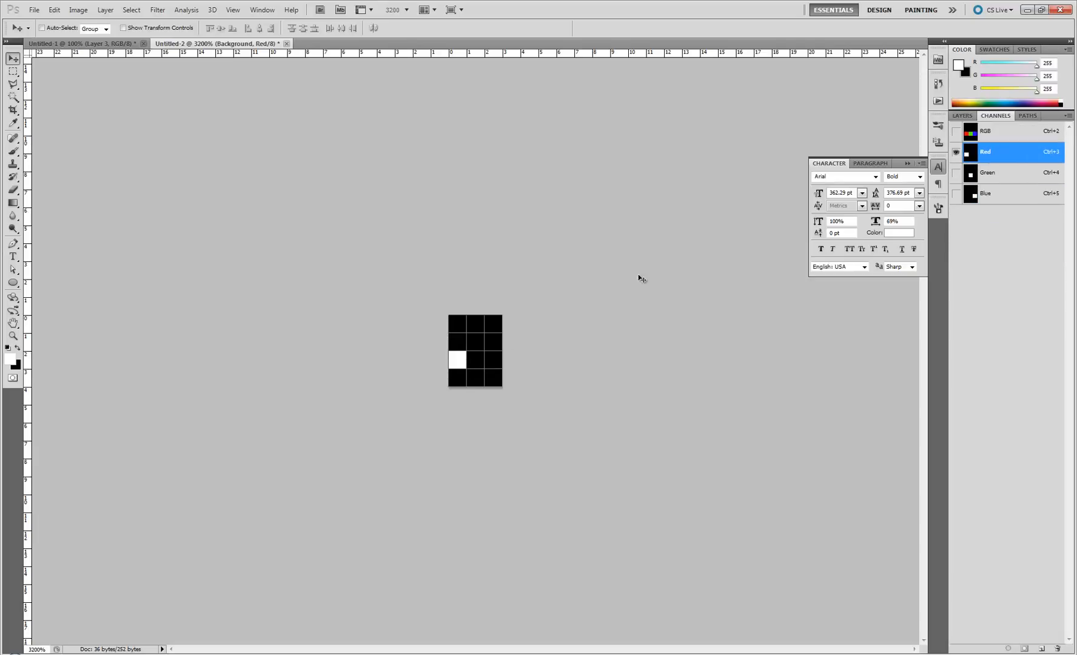
Return to the RGB composite, hide all three layer copies, show Layer 1 over the black background, and select Layer 1
click(963, 116)
click(974, 168)
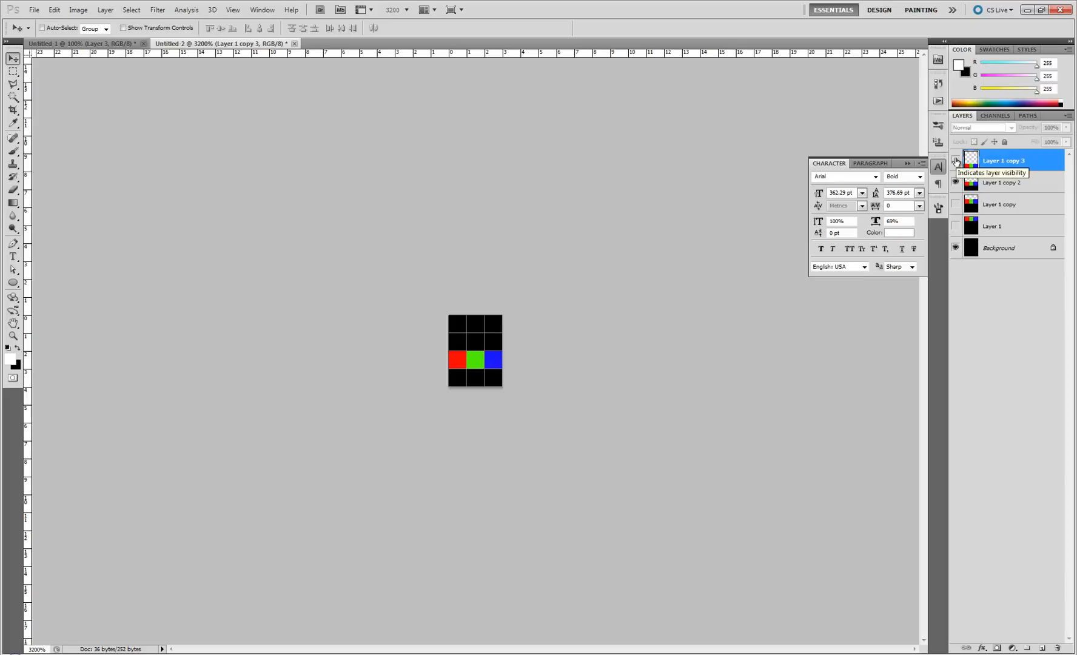
click(955, 160)
click(955, 204)
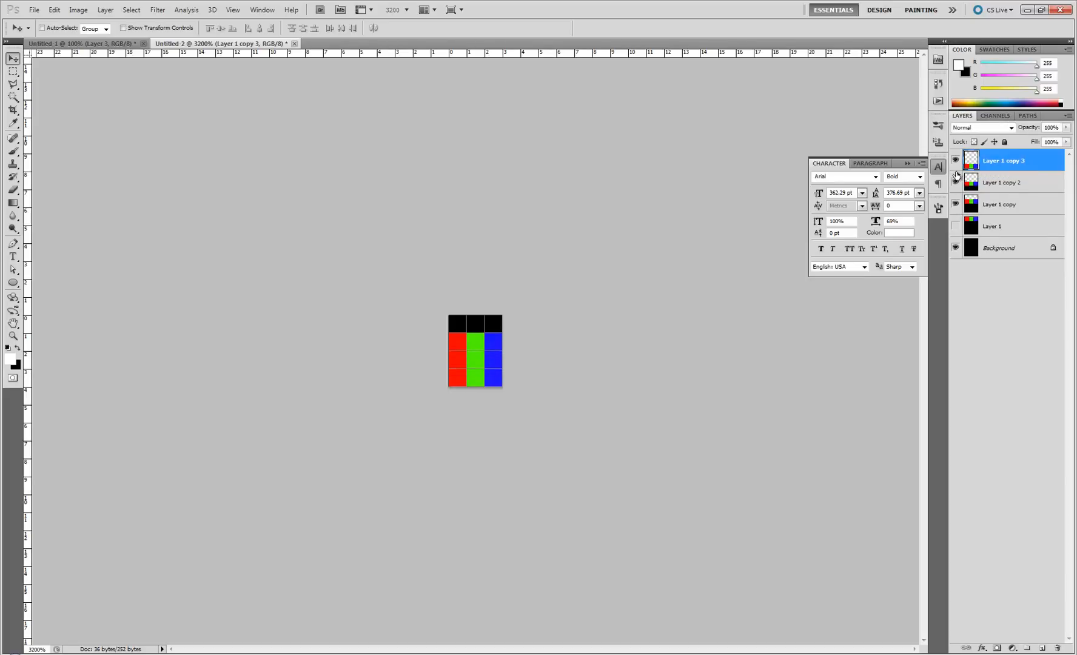
click(956, 181)
click(956, 160)
click(955, 204)
click(956, 226)
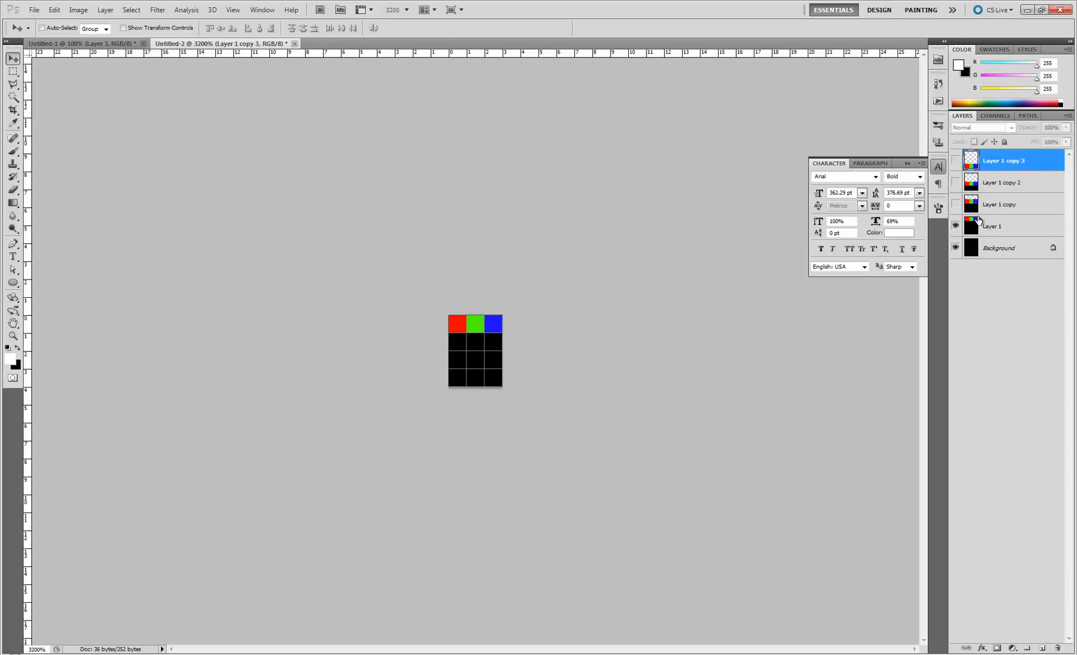
click(967, 229)
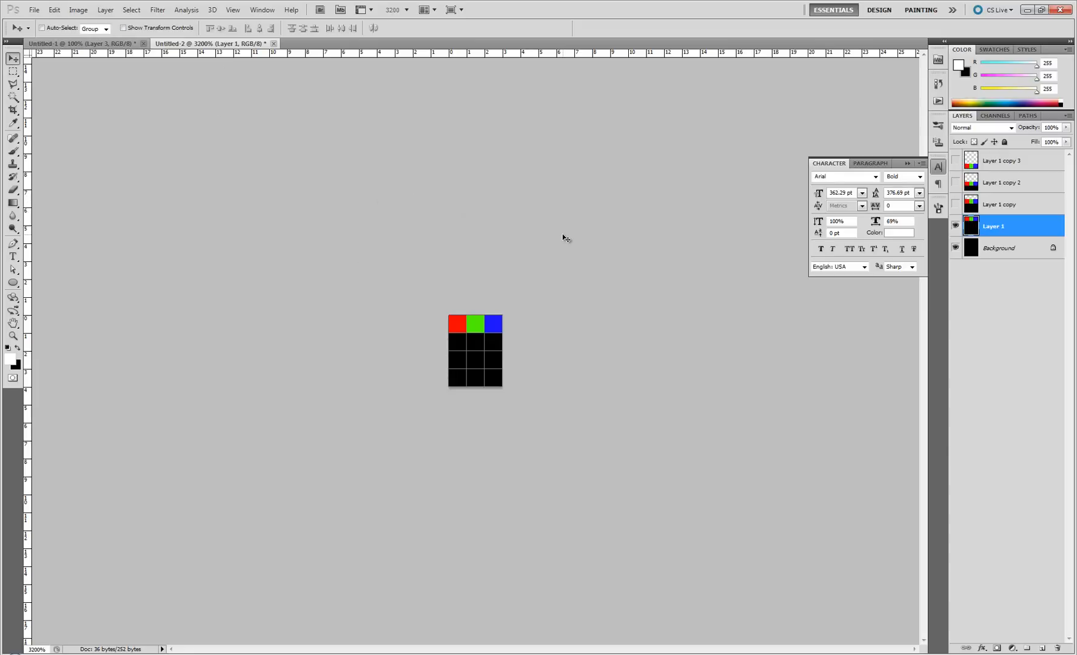
Save the layered document as 3X4_Mask.psd in the SplitTutorial folder with Maximize Compatibility on
key(ctrl+s)
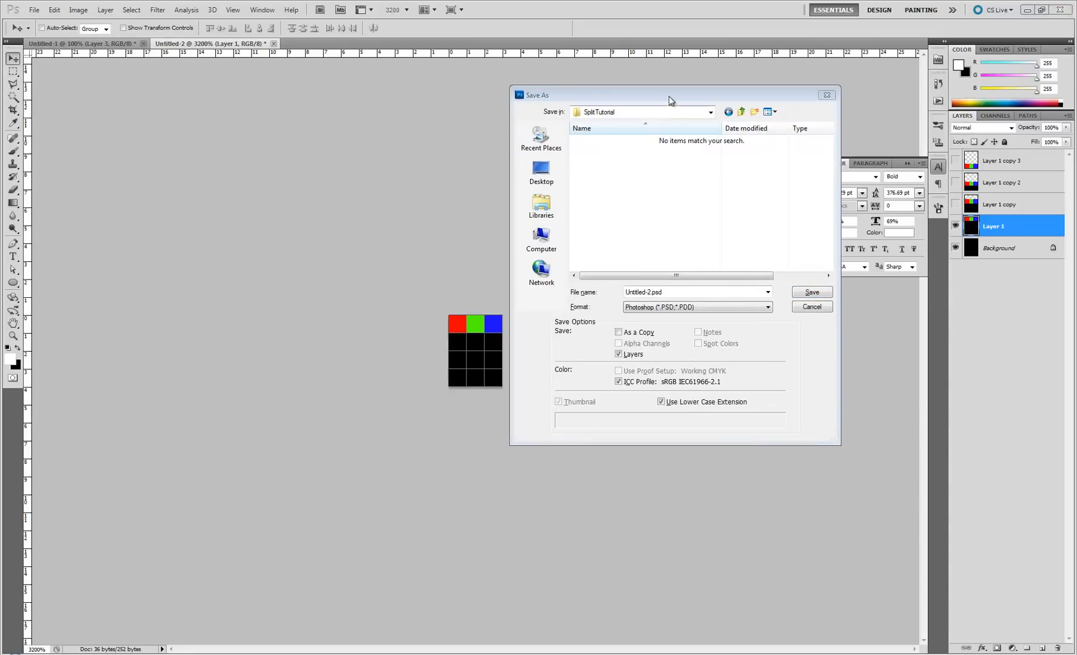
drag(668, 99, 685, 113)
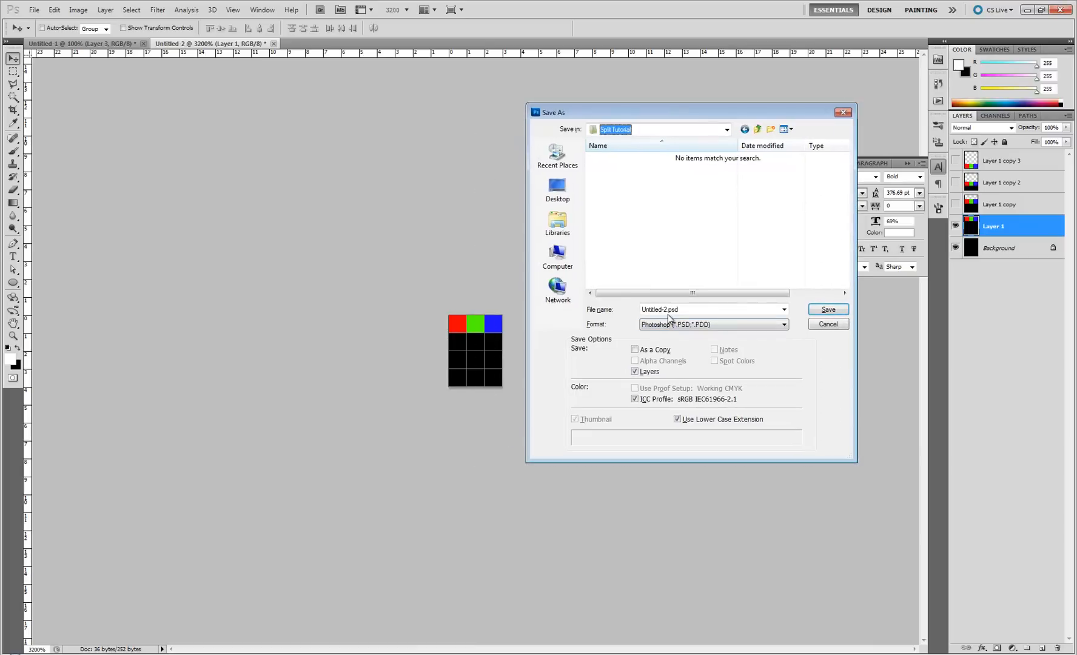
double_click(667, 310)
click(667, 311)
text(3X4)
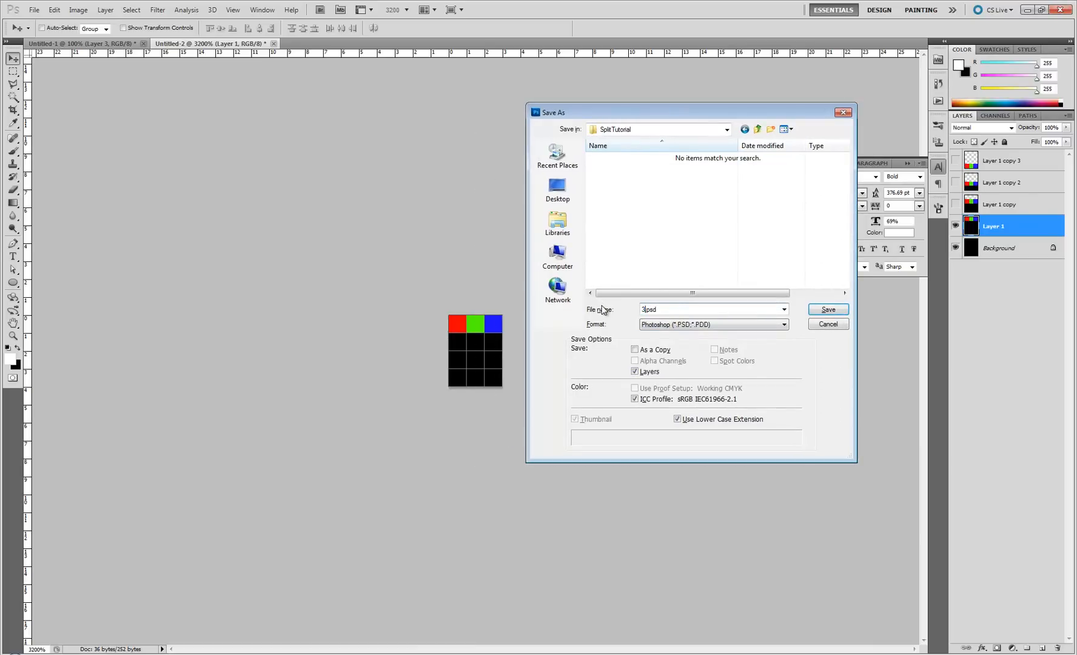
text(_MaskM)
key(BackSpace)
click(839, 310)
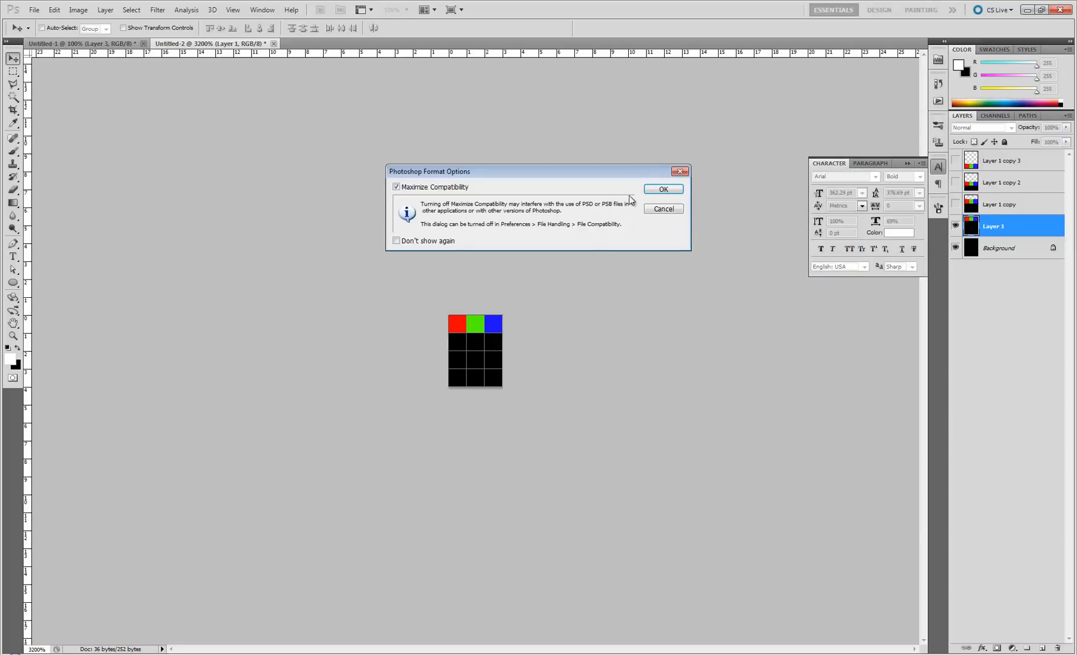
click(661, 189)
Save the top-row mask as a 24 bits/pixel Targa copy named 3X4_Mask_1.tga
key(ctrl+shift+s)
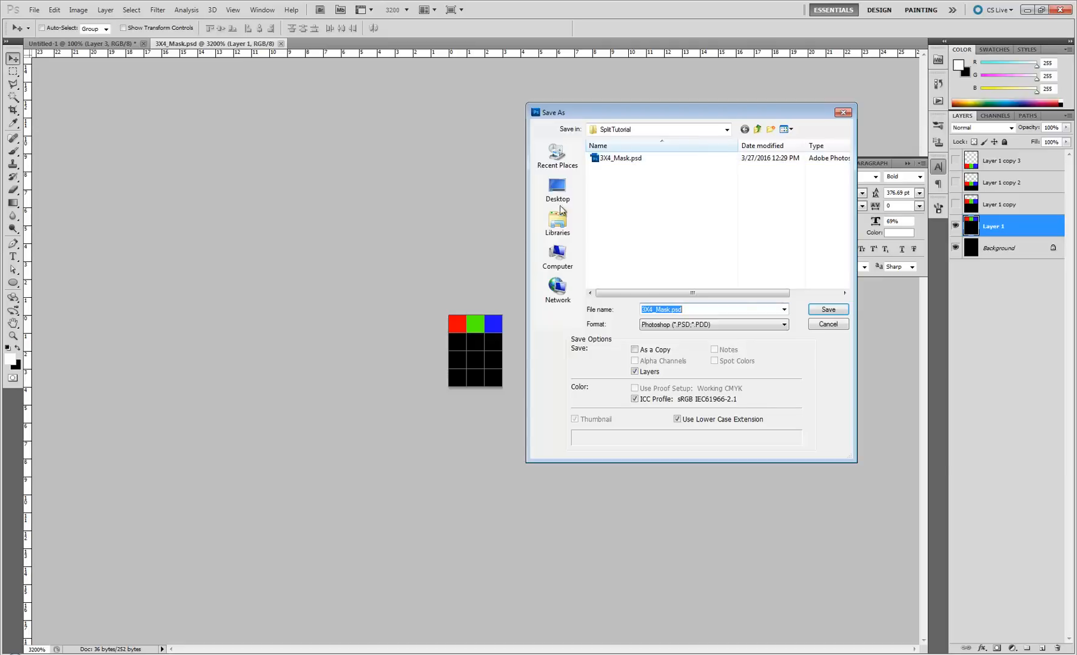
click(691, 326)
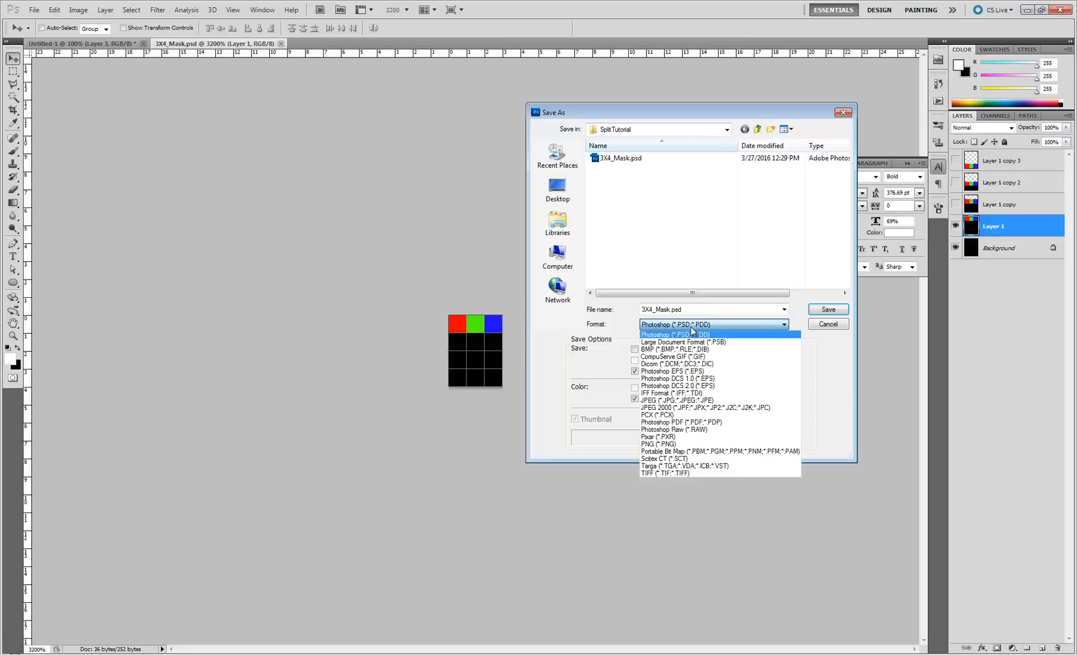
click(665, 466)
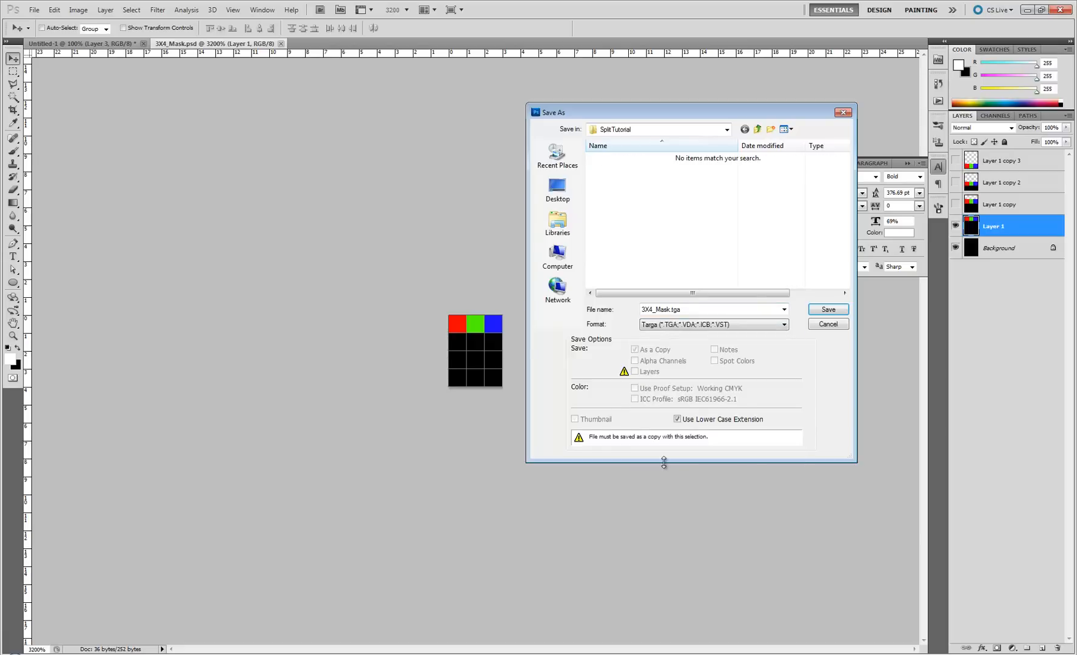
click(671, 309)
click(671, 309)
text(_1)
click(837, 311)
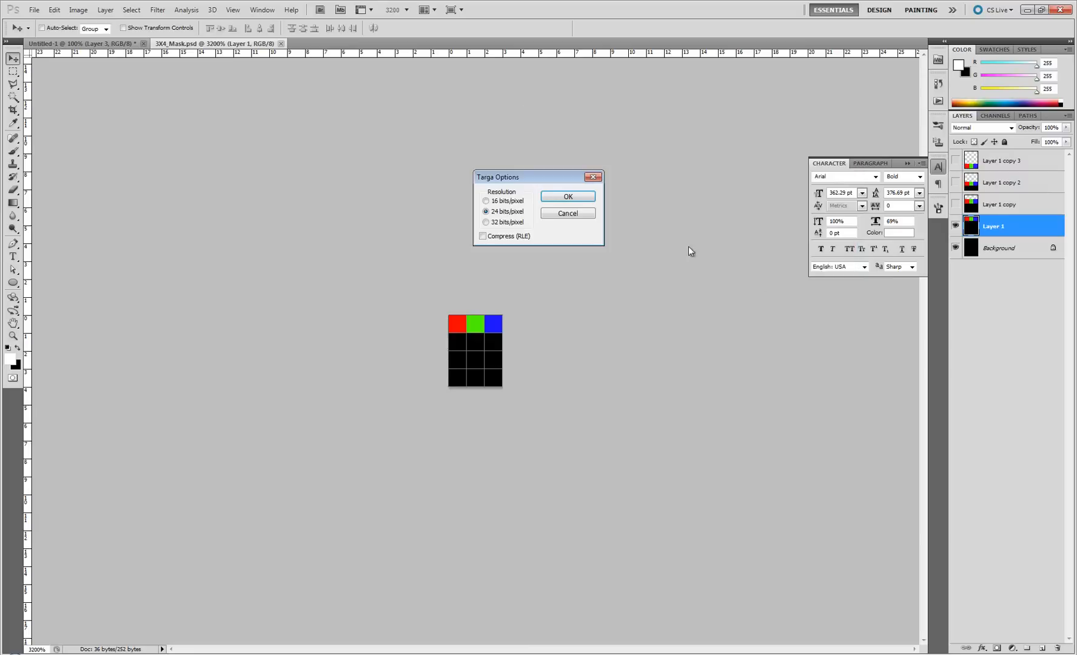
click(568, 197)
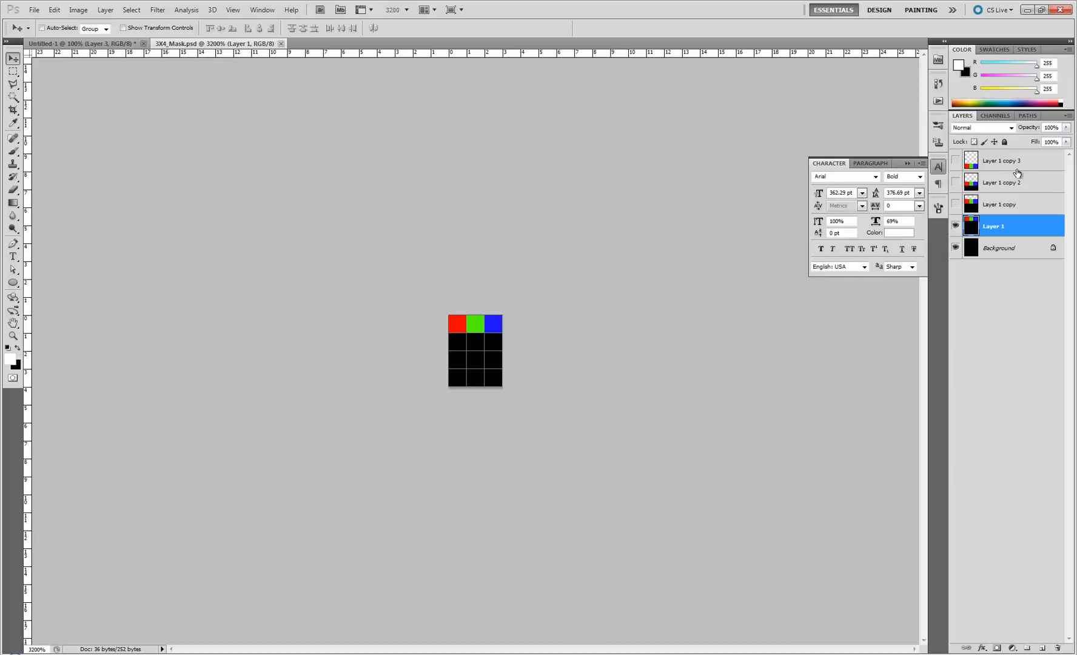
Show only Layer 1 copy over the background and save it as a Targa copy, basing the file name on 3X4_Mask_1.tga
click(955, 204)
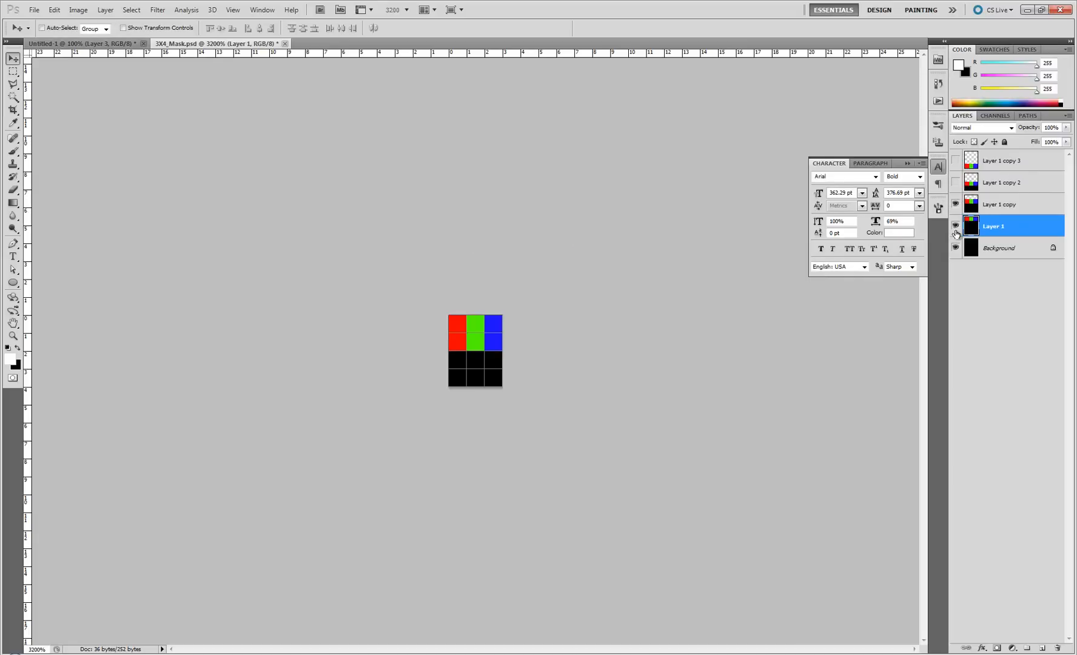
click(955, 225)
key(ctrl+shift+s)
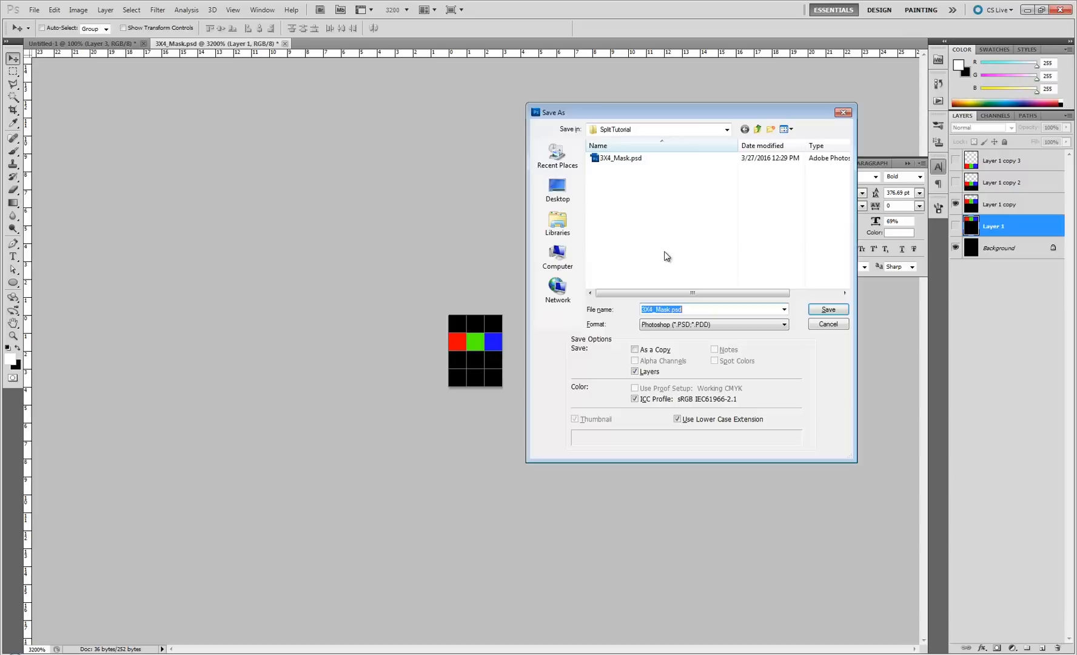
click(658, 325)
click(662, 466)
click(623, 157)
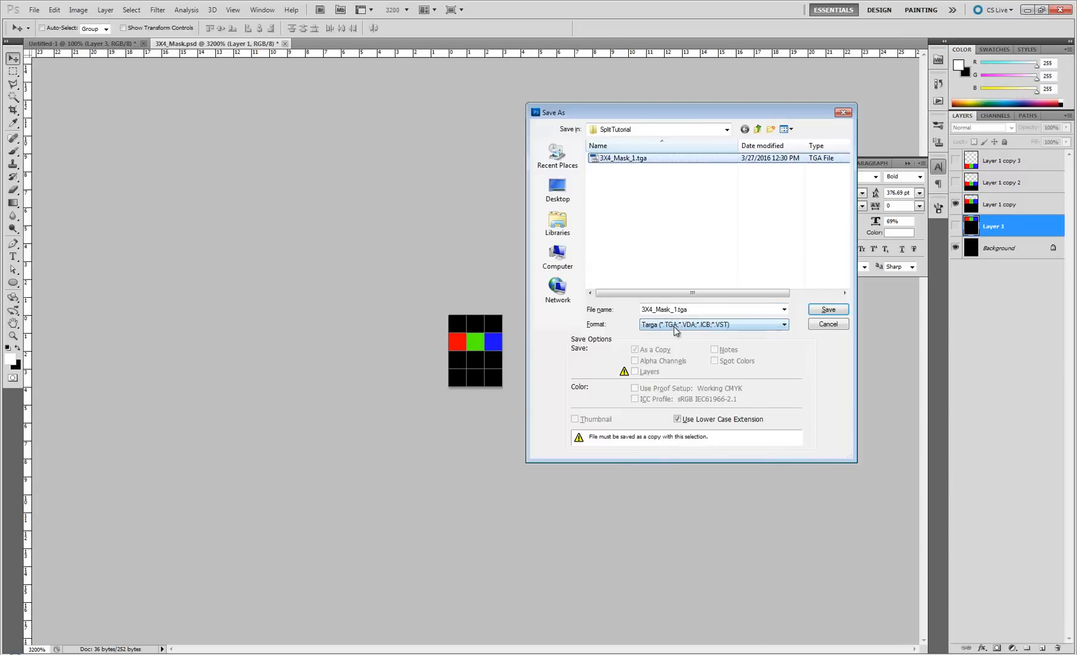
click(677, 309)
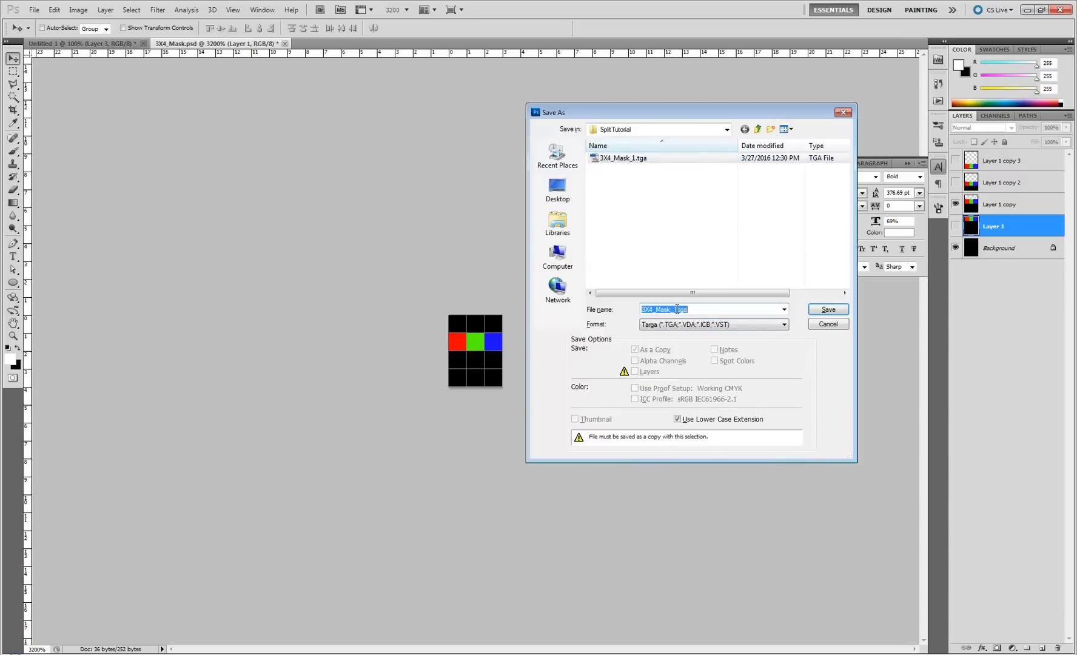
click(826, 309)
click(570, 197)
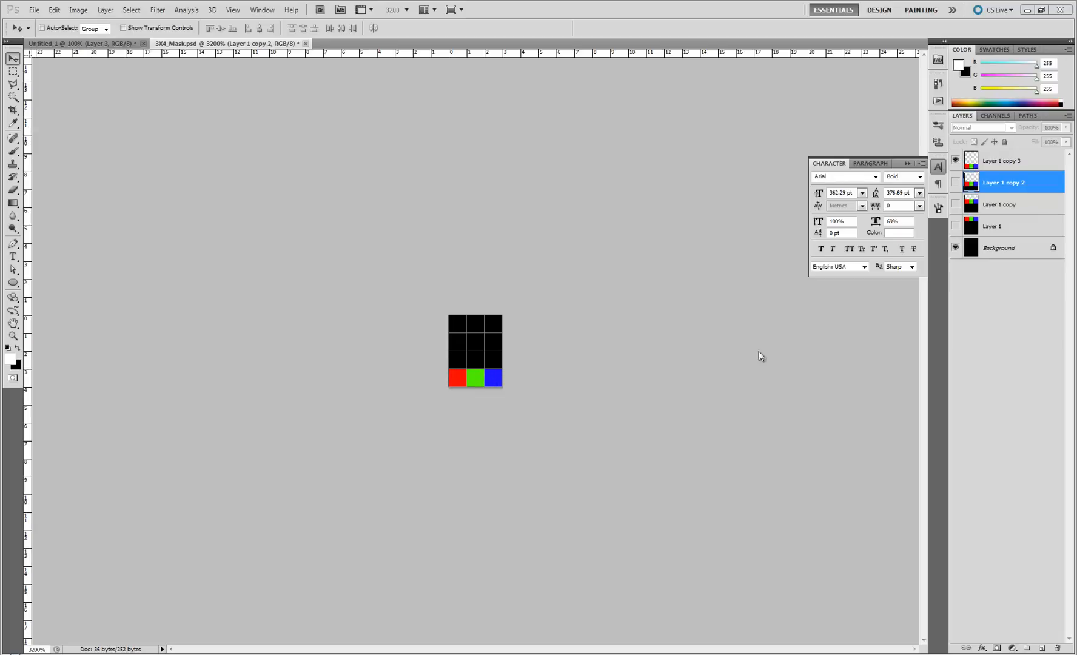
Resize the image to 300 by 400 pixels with proportions constrained and fit it to the window
click(80, 10)
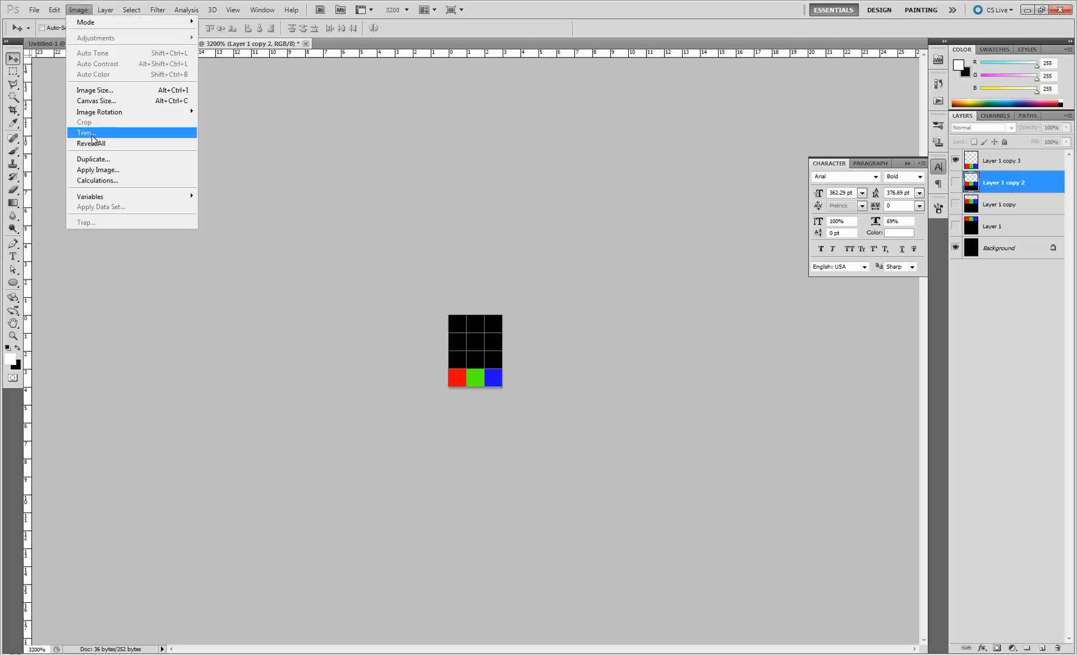
click(110, 91)
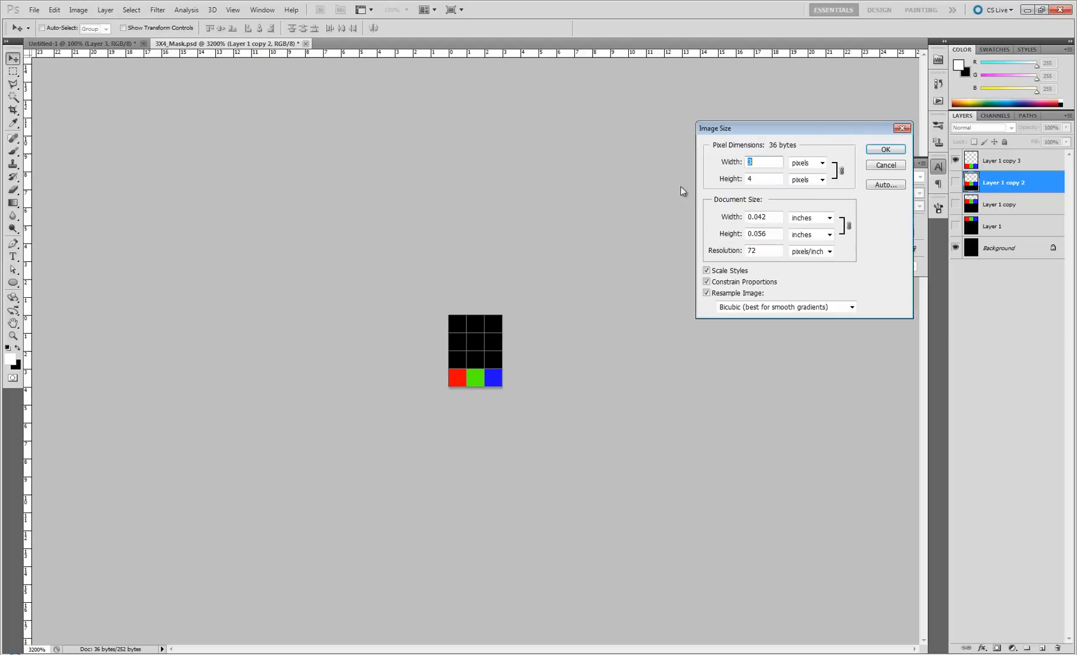
click(821, 164)
click(713, 161)
click(760, 161)
text(300)
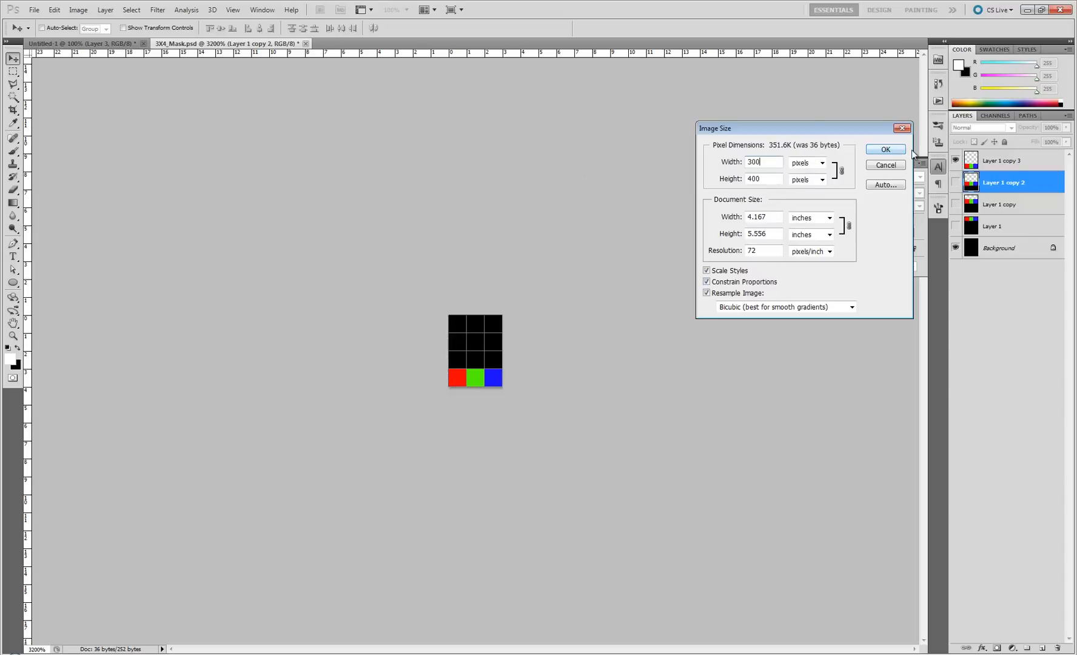
click(886, 150)
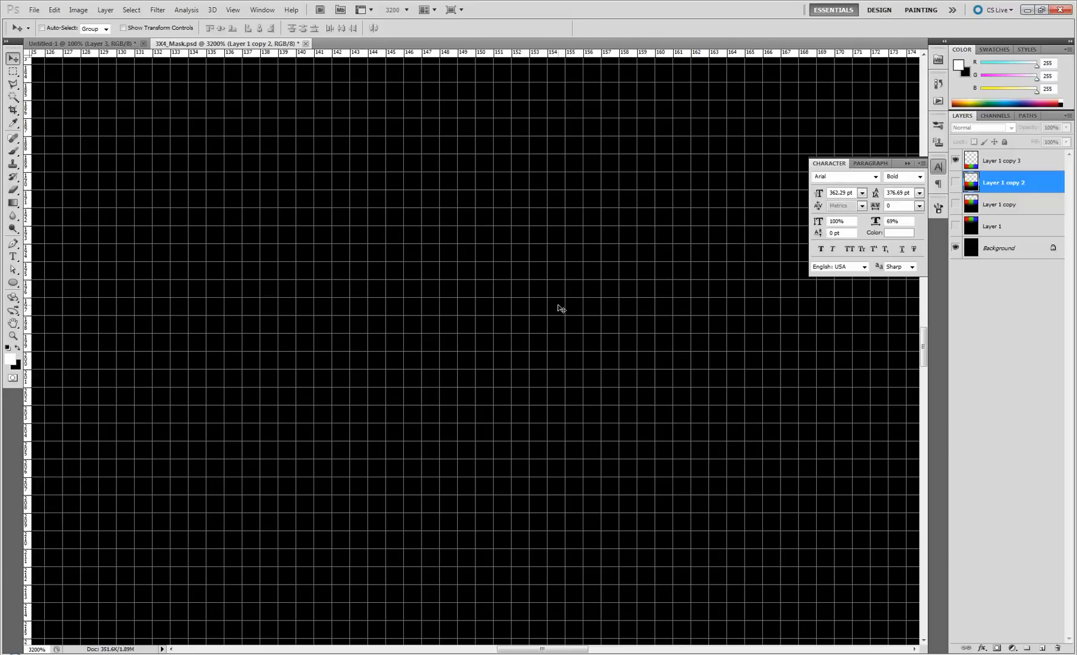
key(ctrl+0)
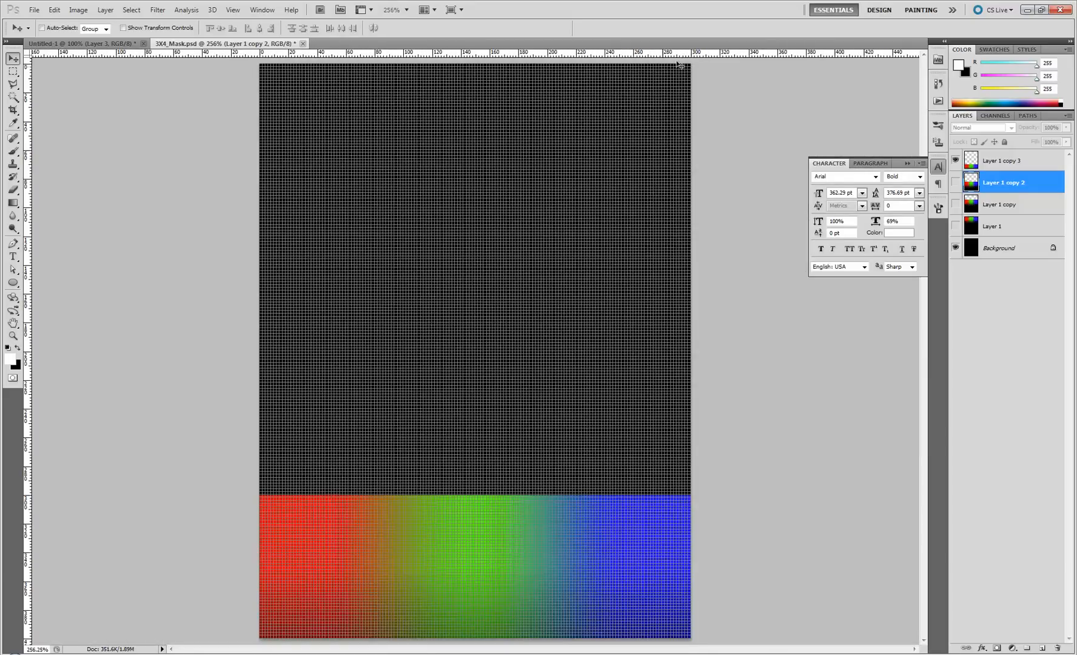
Set the grid preferences to a gridline every 100 pixels
key(ctrl+k)
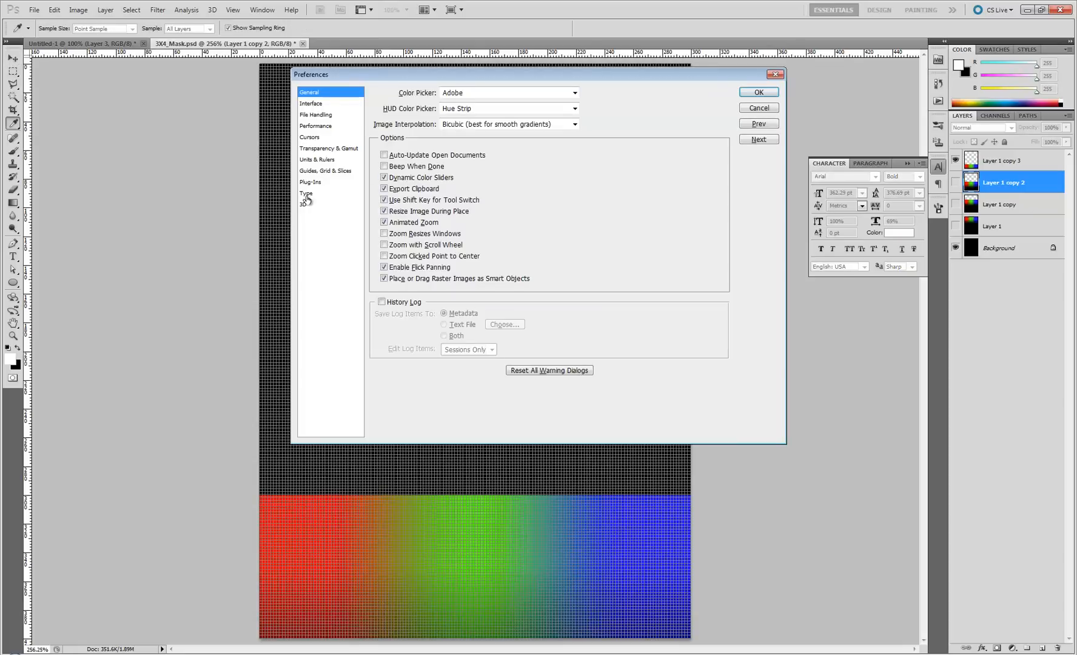
click(316, 162)
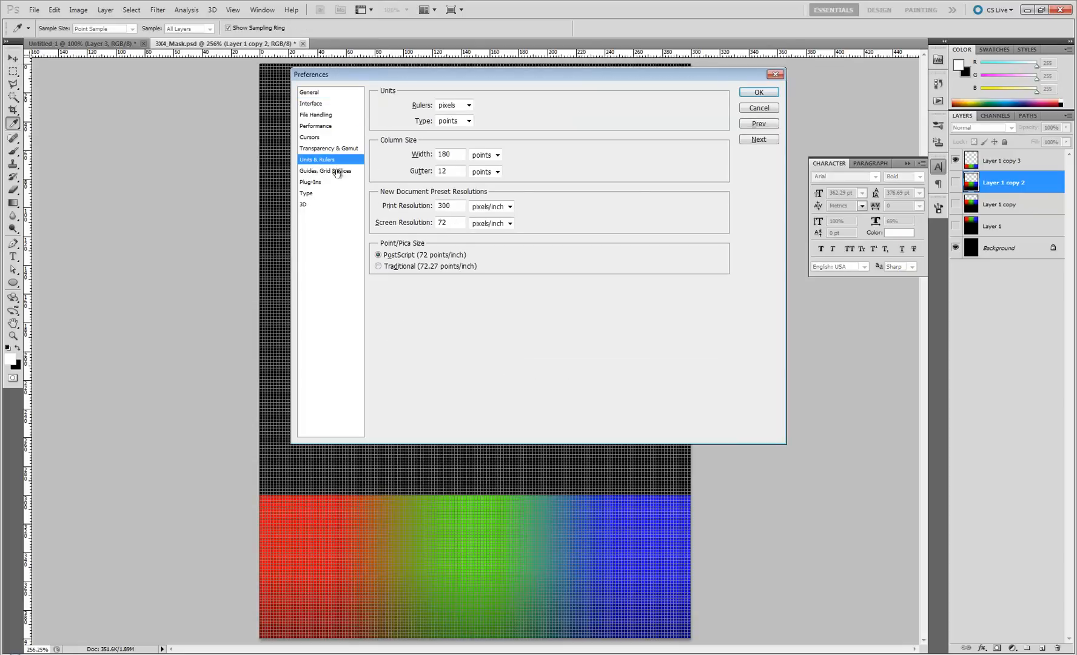
click(328, 171)
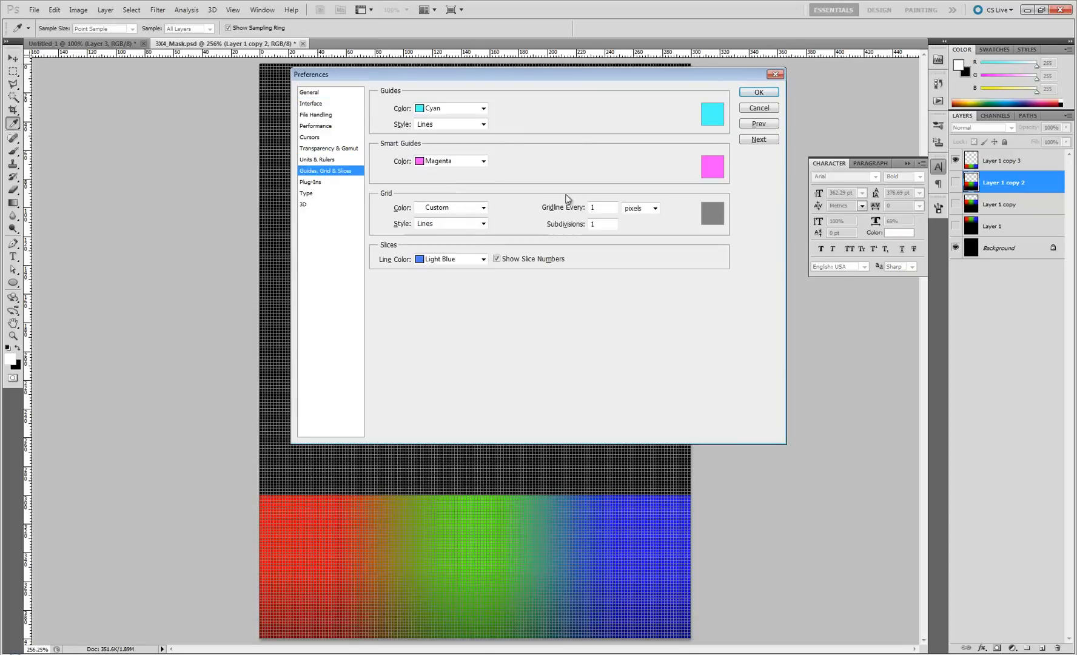
double_click(603, 209)
text(00)
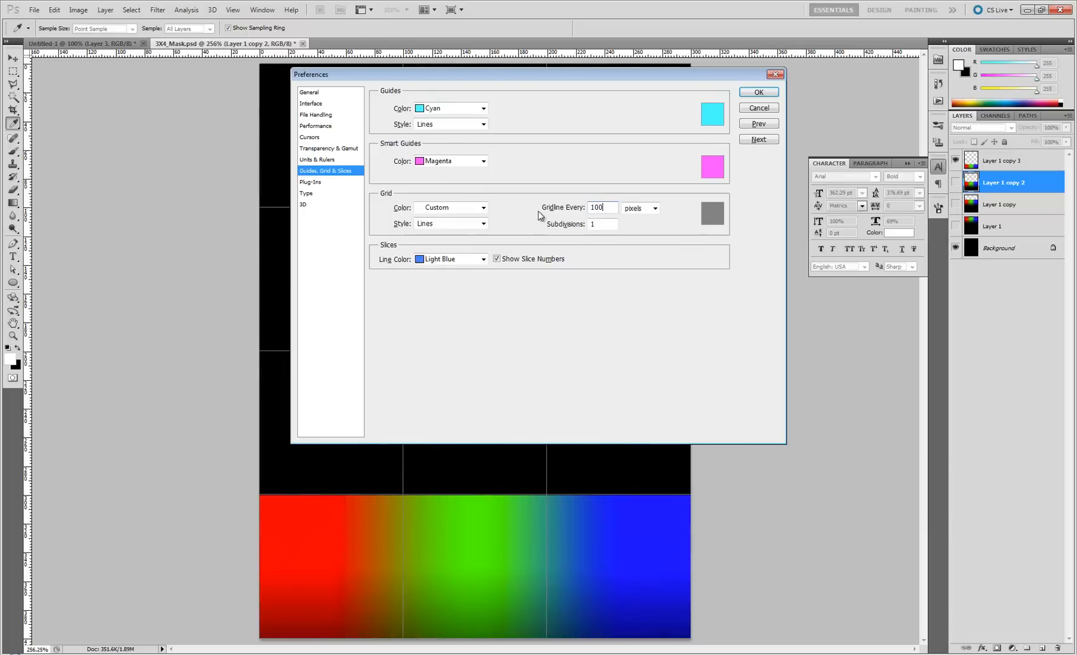
click(759, 92)
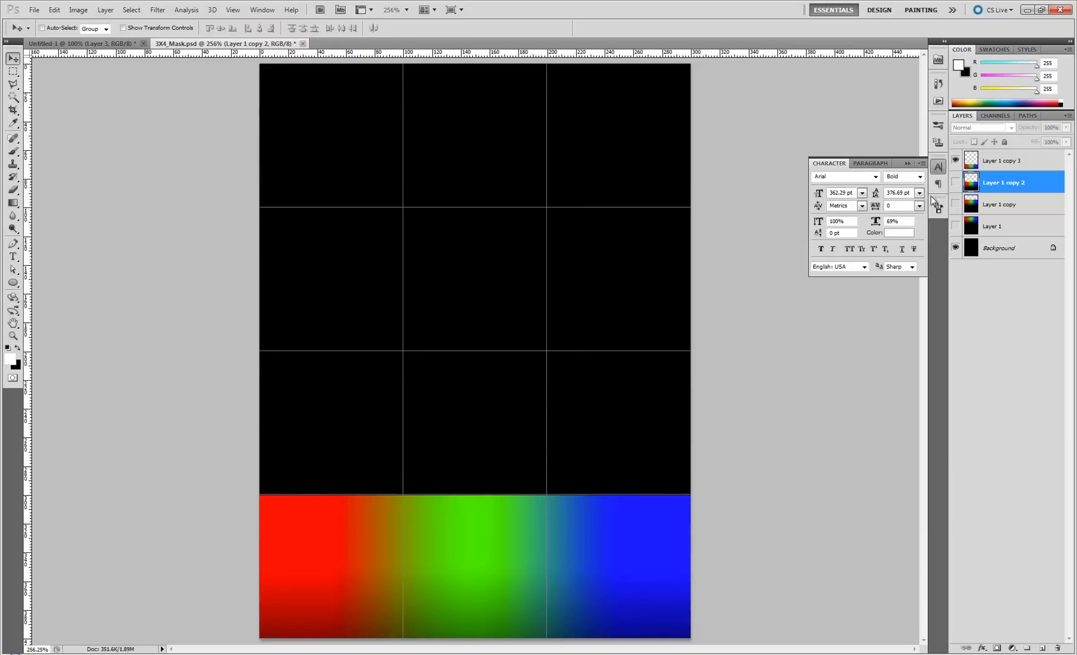
Check the enlarged colour rows, hide Layer 1 and all its copies, and add a new layer directly above the Background
click(956, 160)
click(956, 160)
click(956, 183)
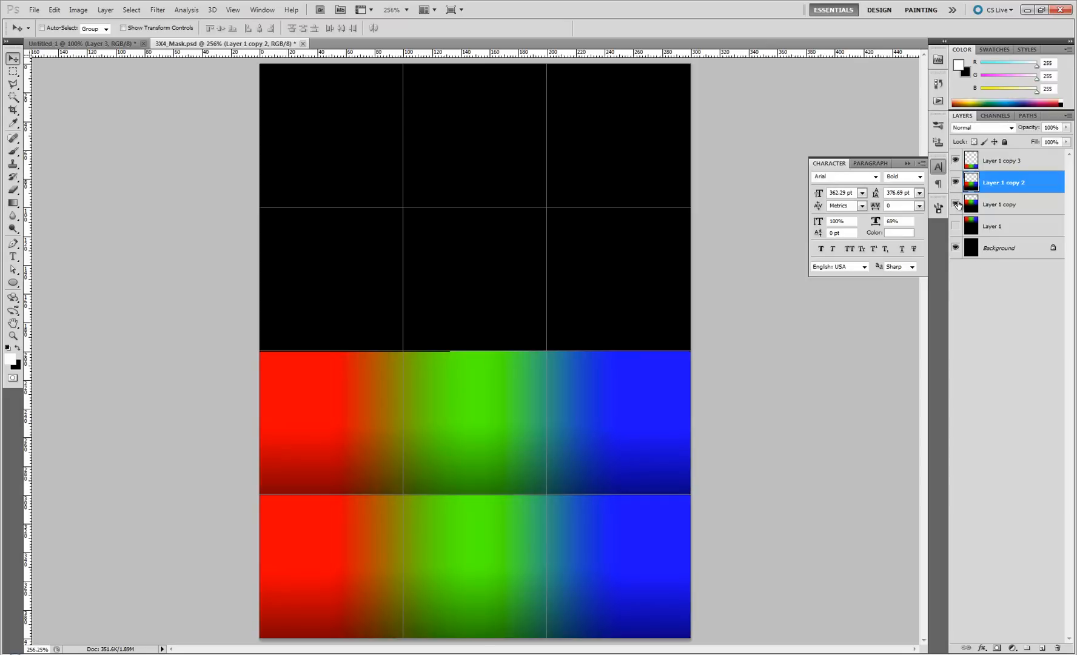
click(957, 204)
click(956, 226)
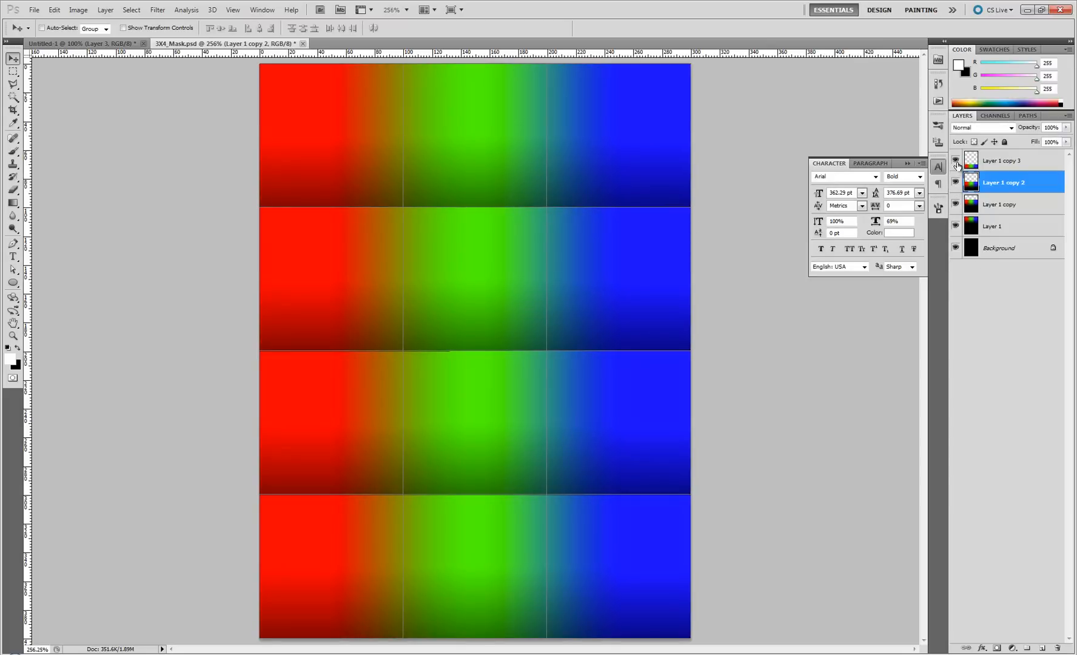
drag(956, 161, 956, 232)
click(978, 250)
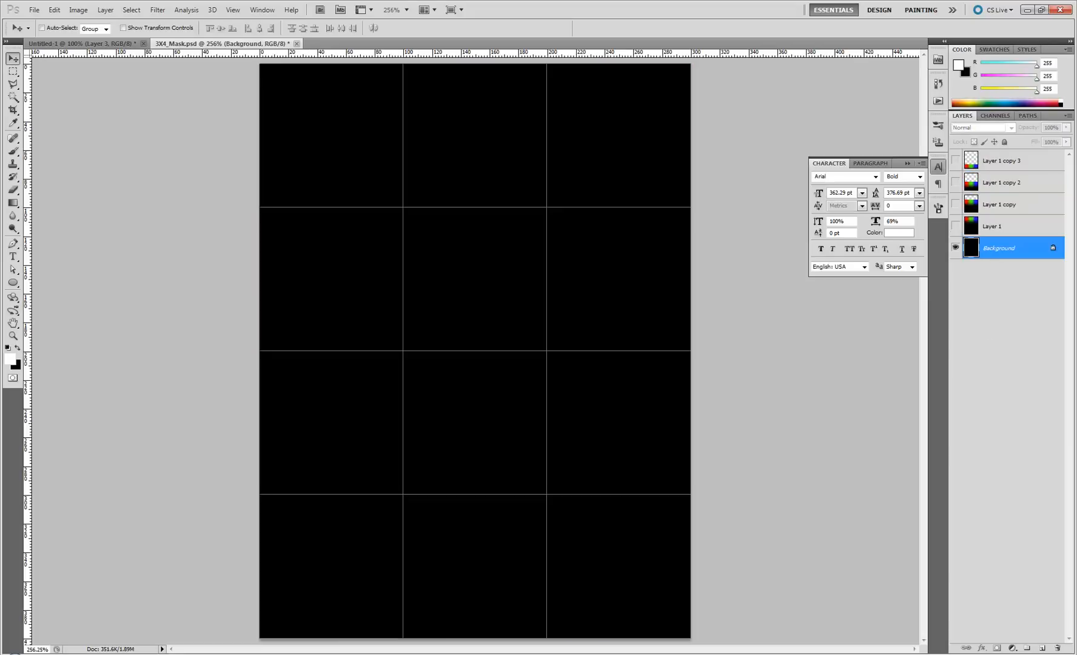
click(1042, 648)
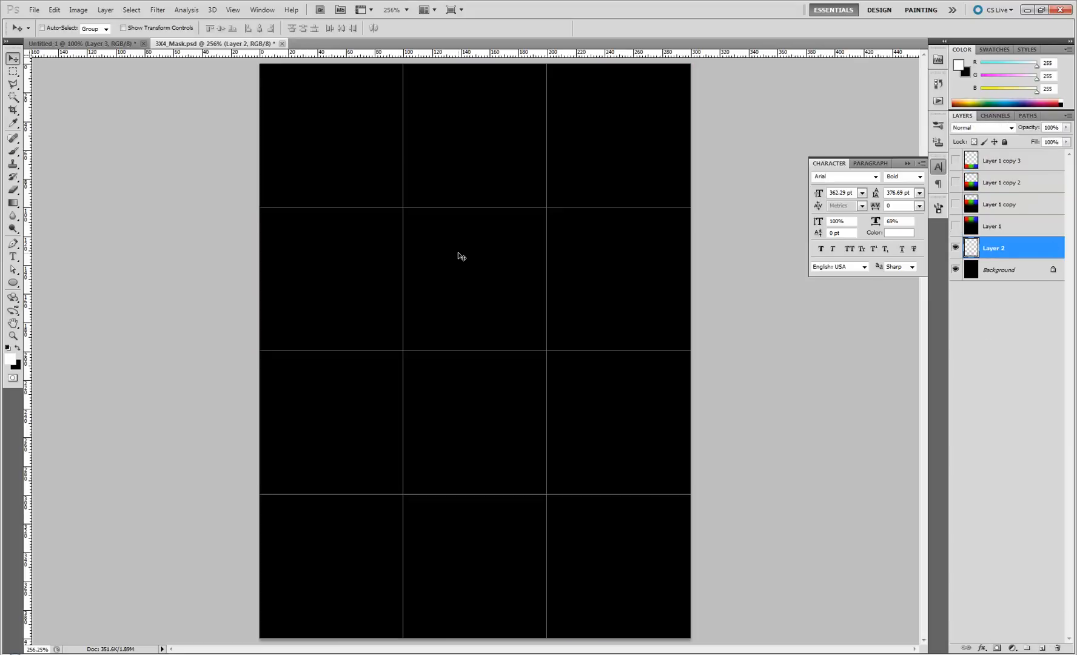
Select the first row's two outer cells and the second row's middle cell, and fill them with white
key(m)
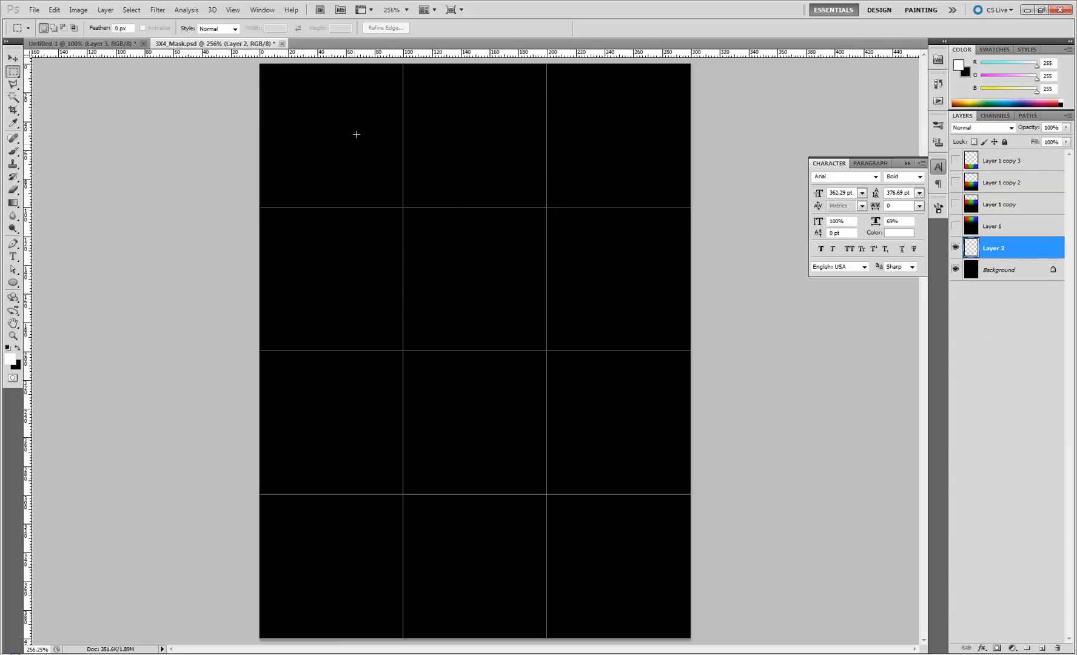
drag(251, 64, 404, 207)
shift+drag(550, 214, 692, 65)
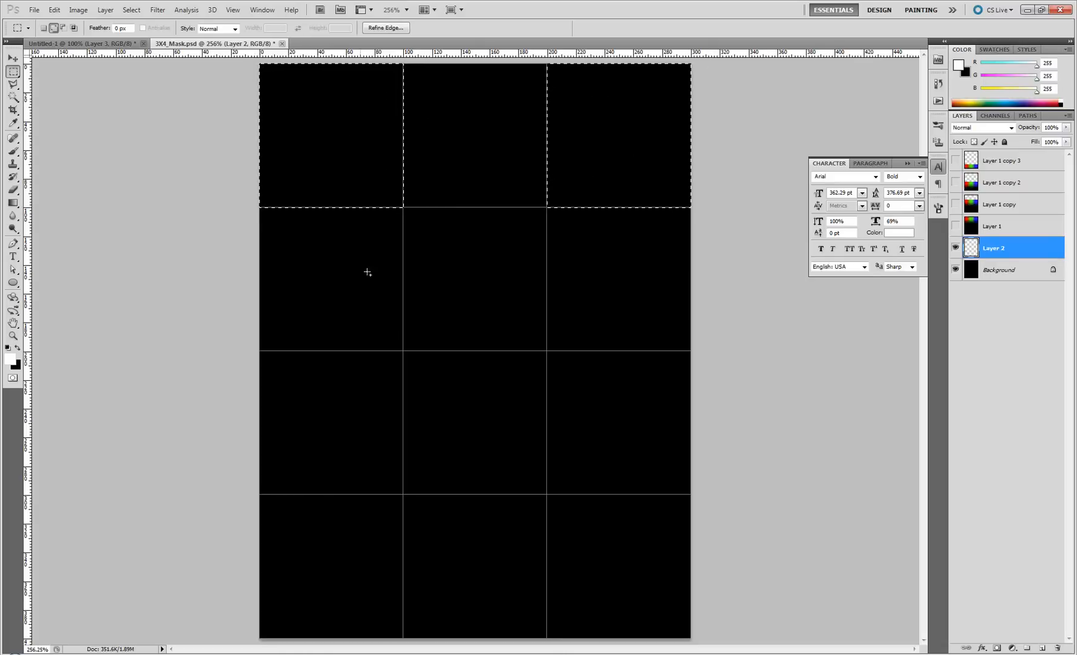
shift+drag(404, 208, 545, 350)
key(alt+BackSpace)
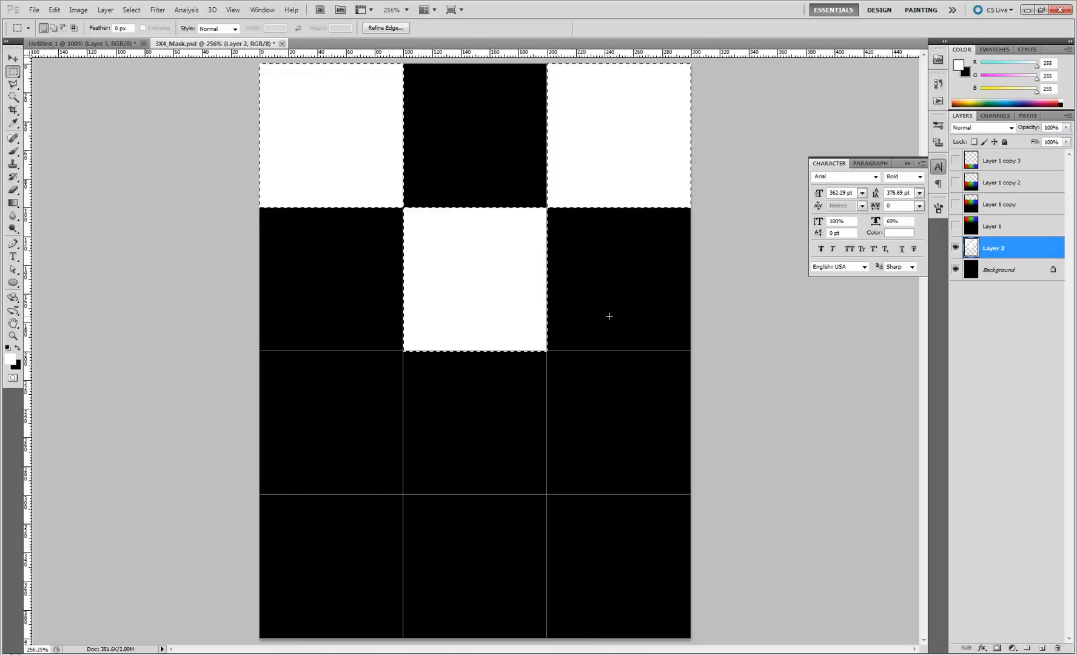
Duplicate the white cell pattern onto the two lower rows to complete the checkerboard, and deselect it
key(v)
alt+drag(519, 252, 504, 538)
key(ctrl+d)
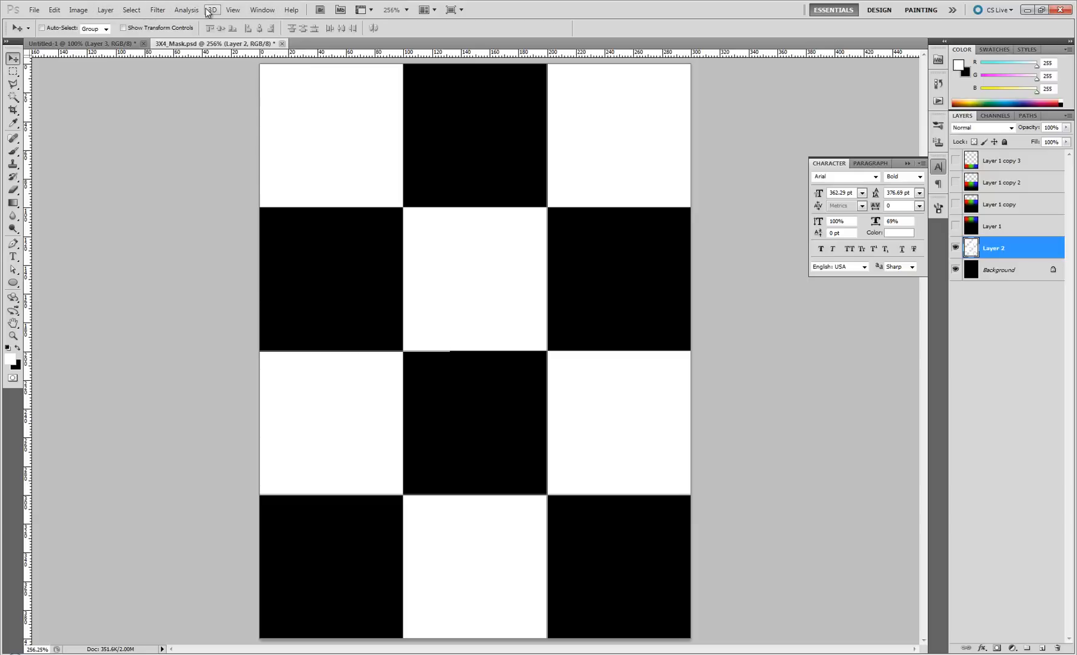
click(233, 9)
mouse_move(247, 224)
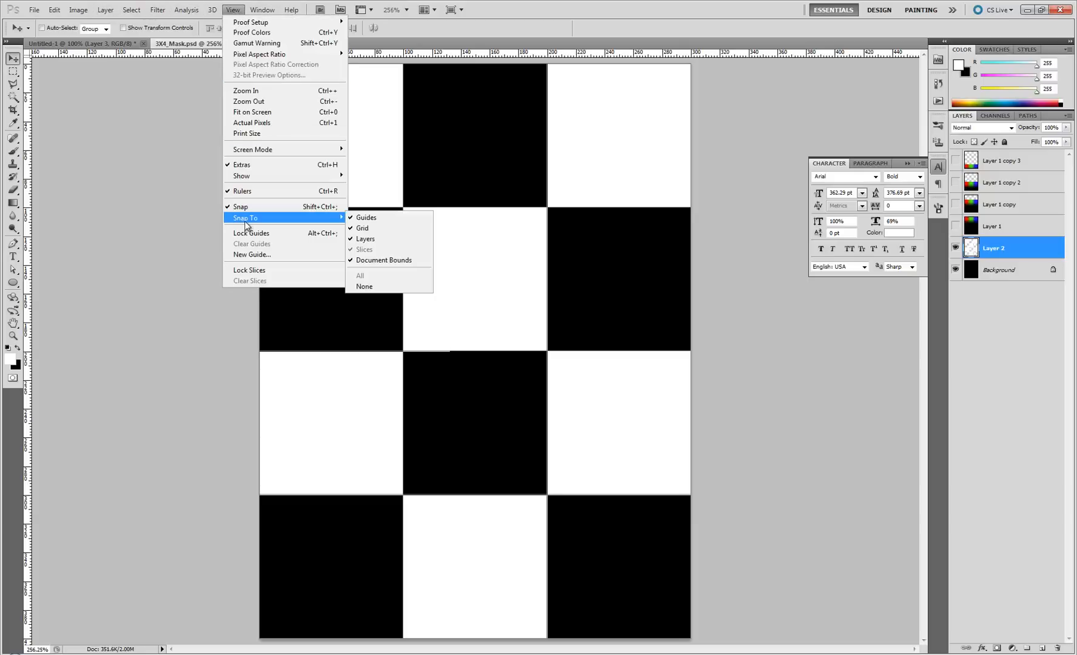
click(751, 289)
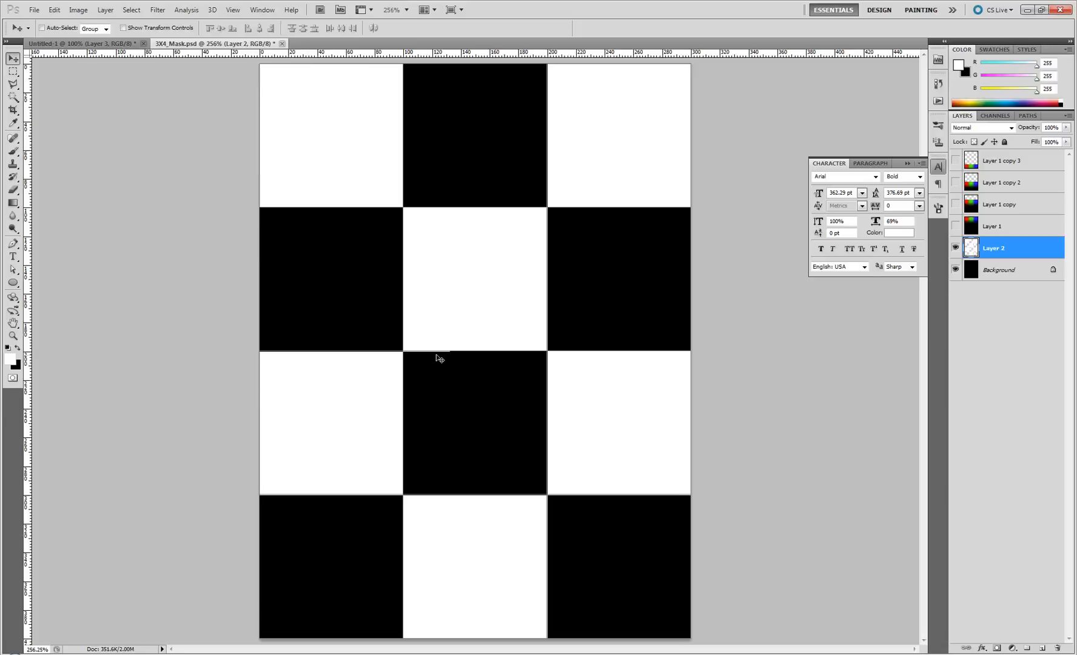
key(z)
drag(462, 337, 474, 305)
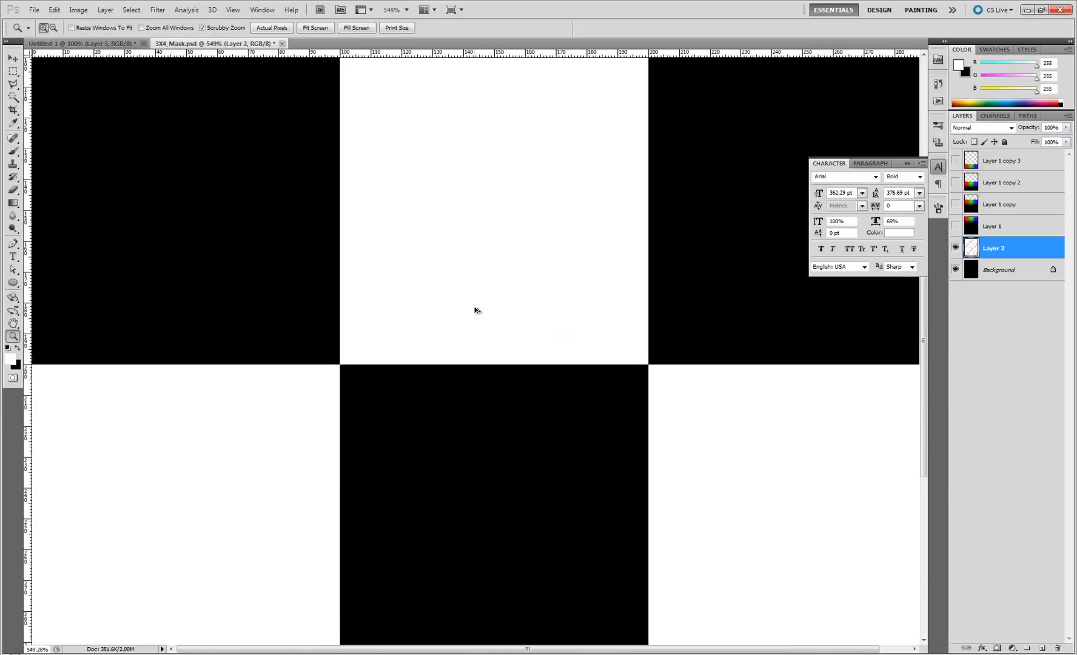
key(ctrl+1)
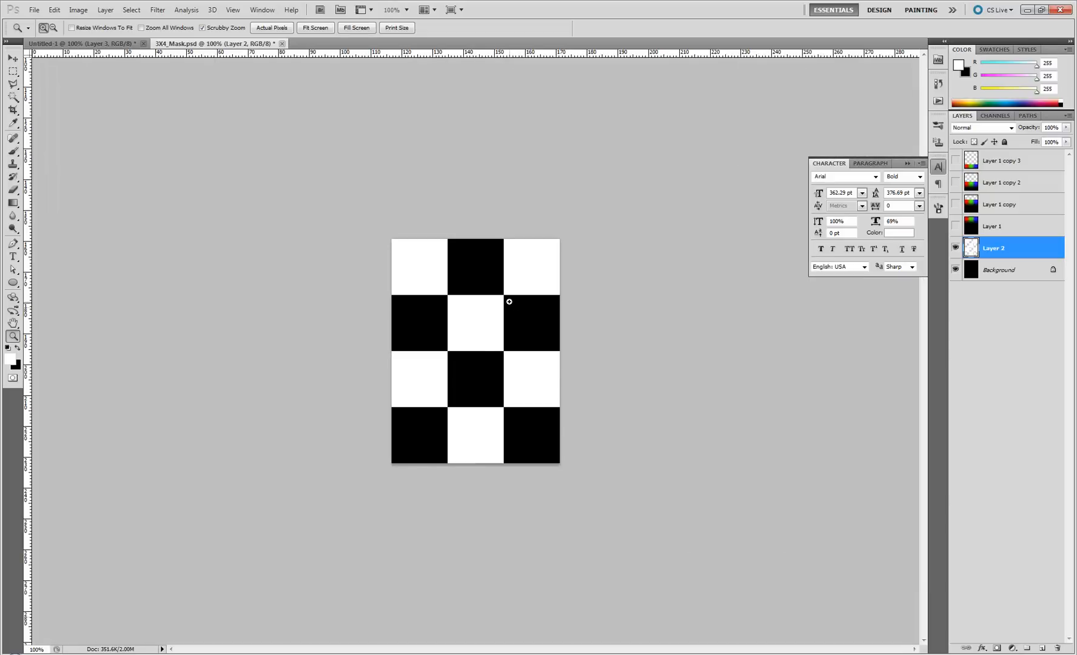
Save the checkerboard as a 24 bits/pixel Targa copy named 3X4_Mask_HR.tga in the SplitTutorial folder
key(ctrl+shift+s)
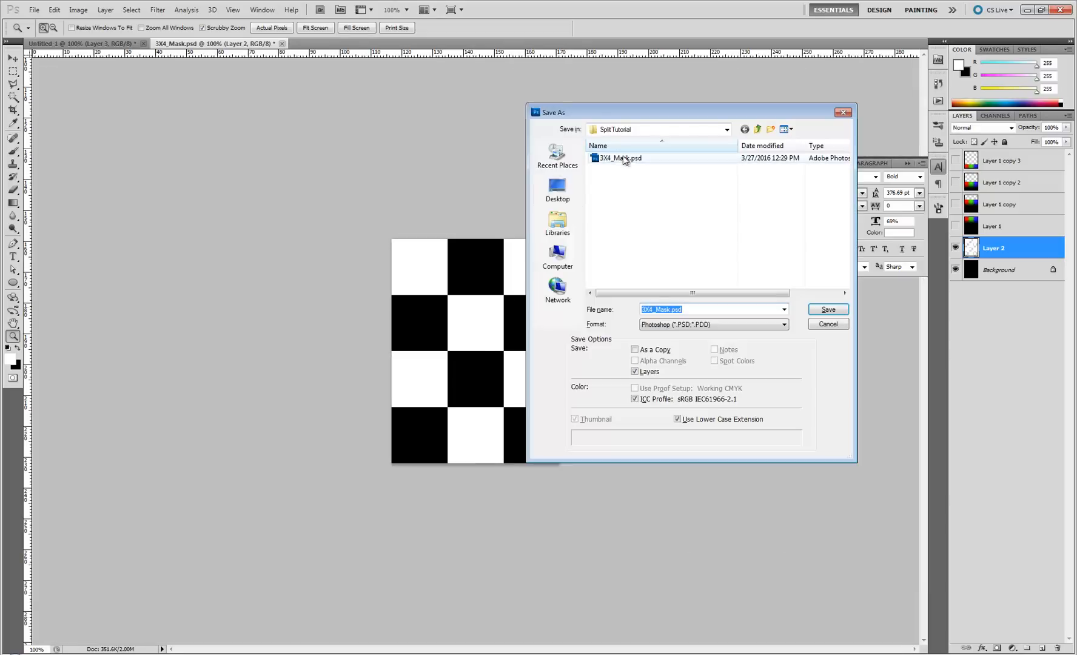
click(673, 325)
click(697, 575)
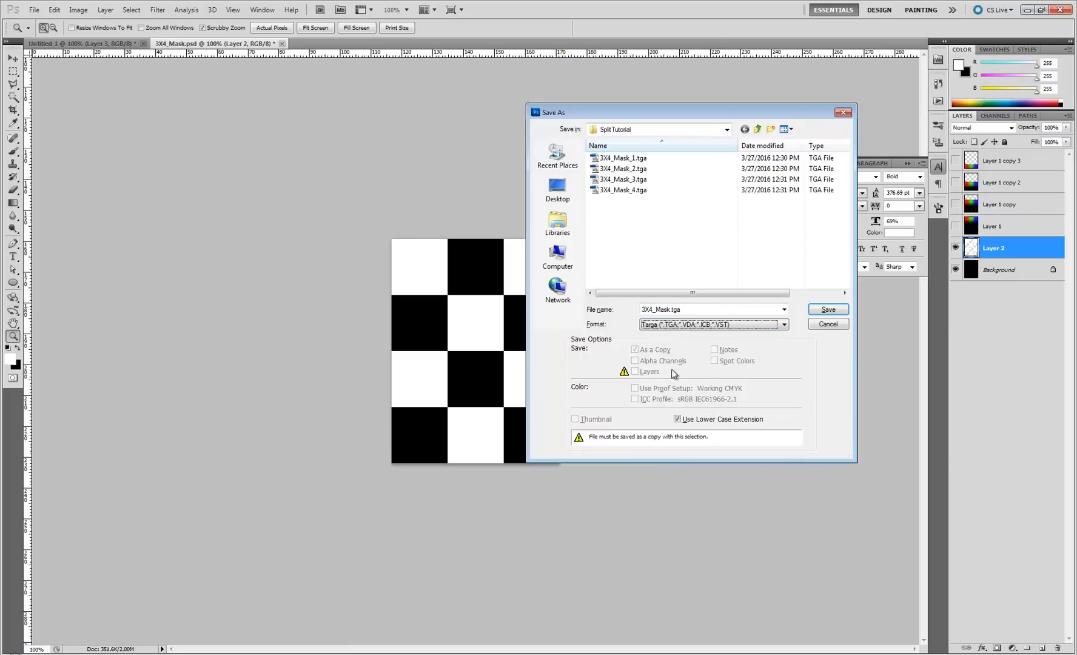
double_click(692, 309)
click(692, 310)
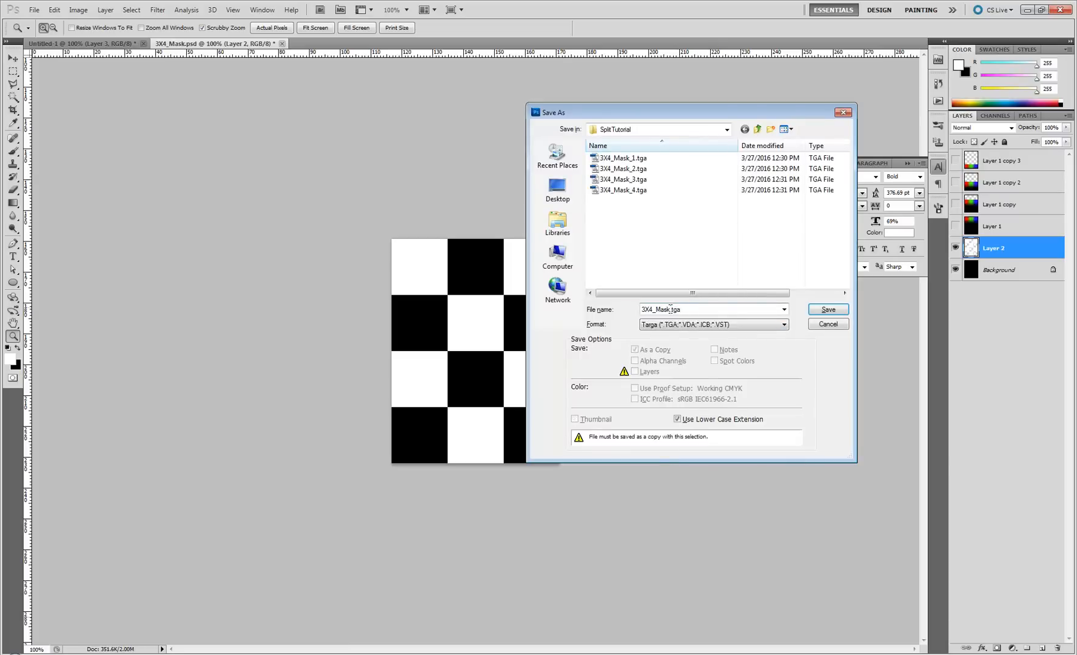
click(670, 309)
text(_HR)
click(836, 310)
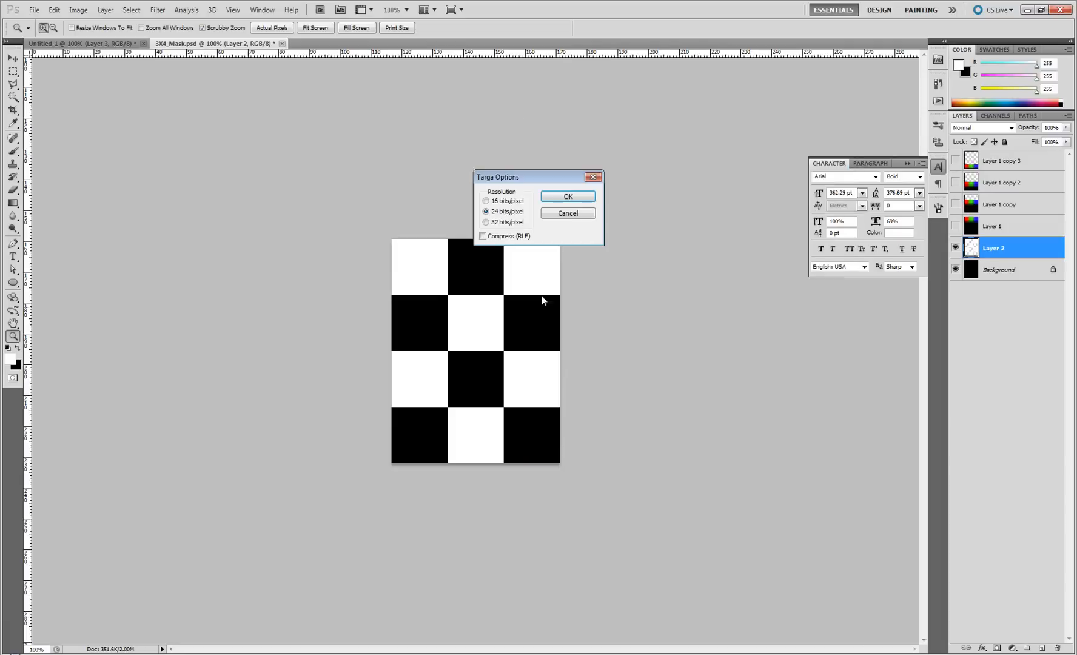
click(591, 198)
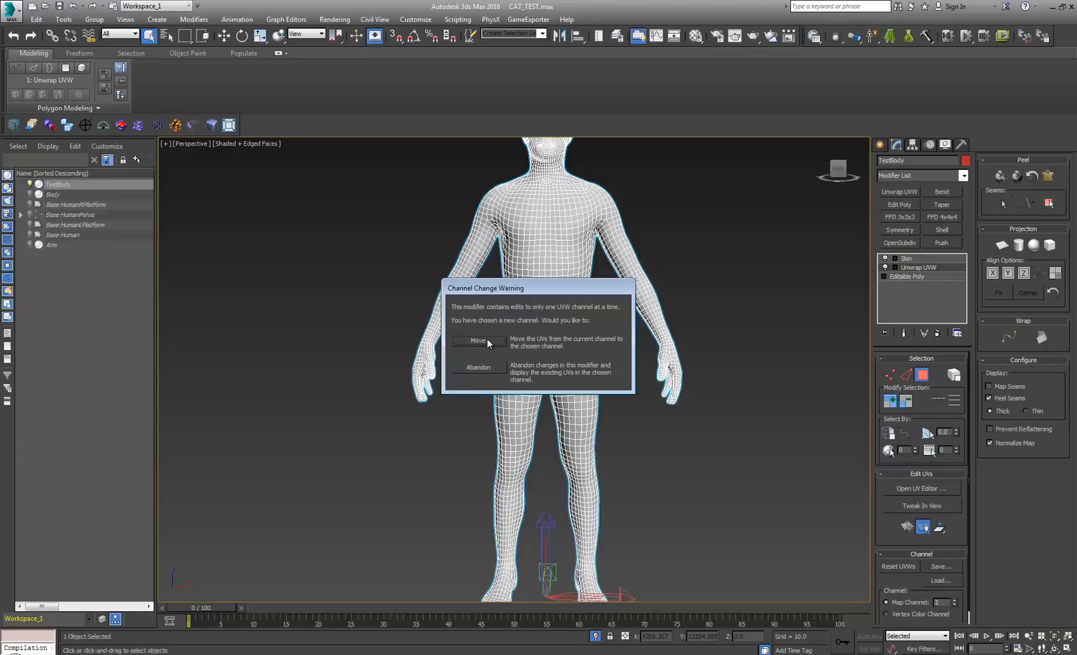
Switch to 3ds Max, move the TestBody UVs to map channel 2, and open the UV editor
click(487, 339)
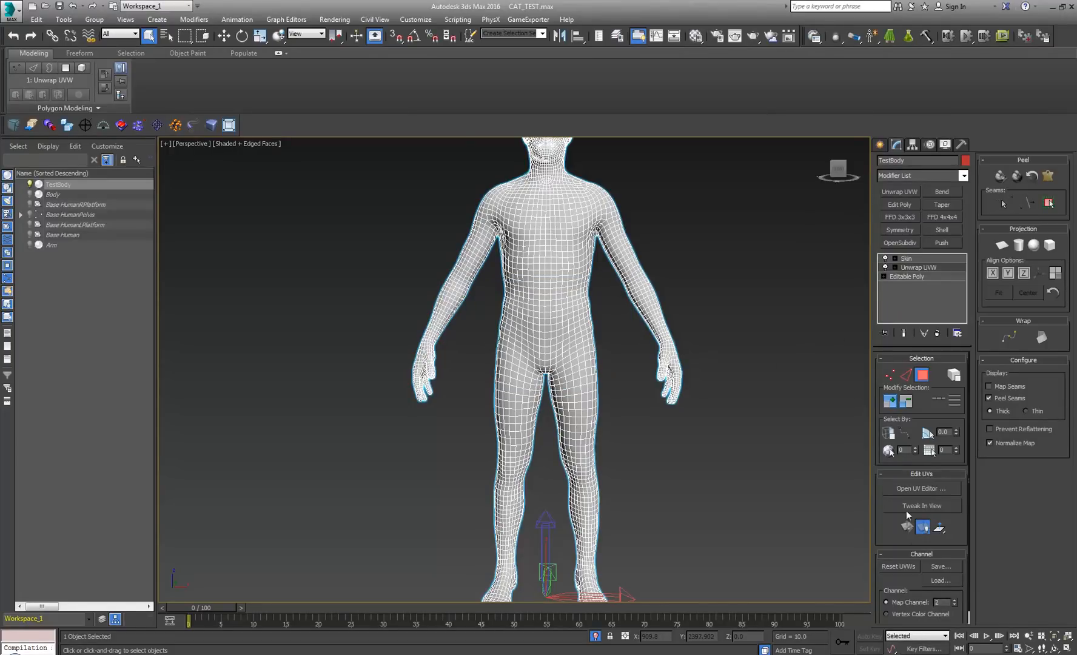
click(934, 490)
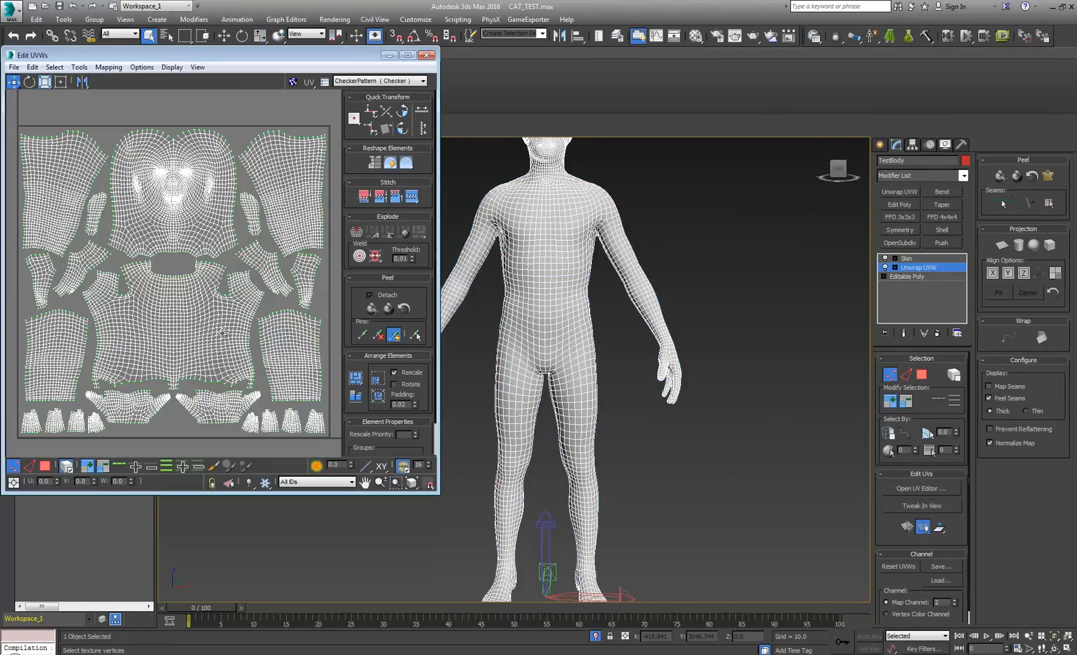
scroll(223, 295, down, 3)
Select the arm's polygon shell at the lower right of the UV layout and examine its place on the body
click(45, 466)
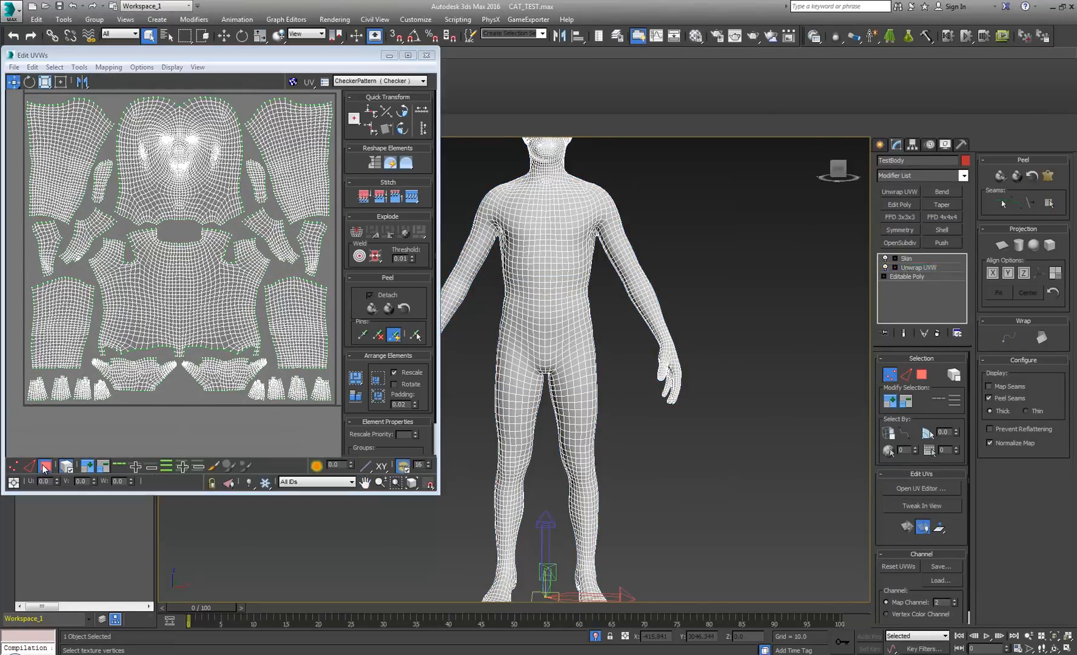
click(297, 333)
middle_drag(581, 325, 642, 367)
middle_drag(281, 236, 326, 335)
scroll(215, 225, up, 8)
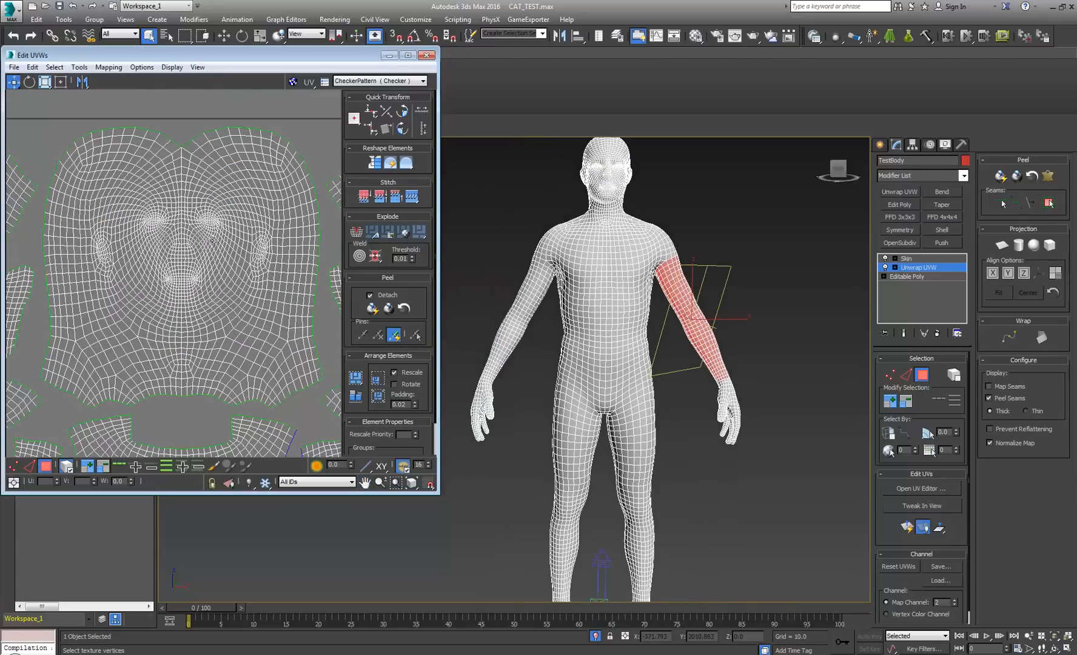
middle_drag(287, 376, 179, 174)
scroll(49, 293, down, 10)
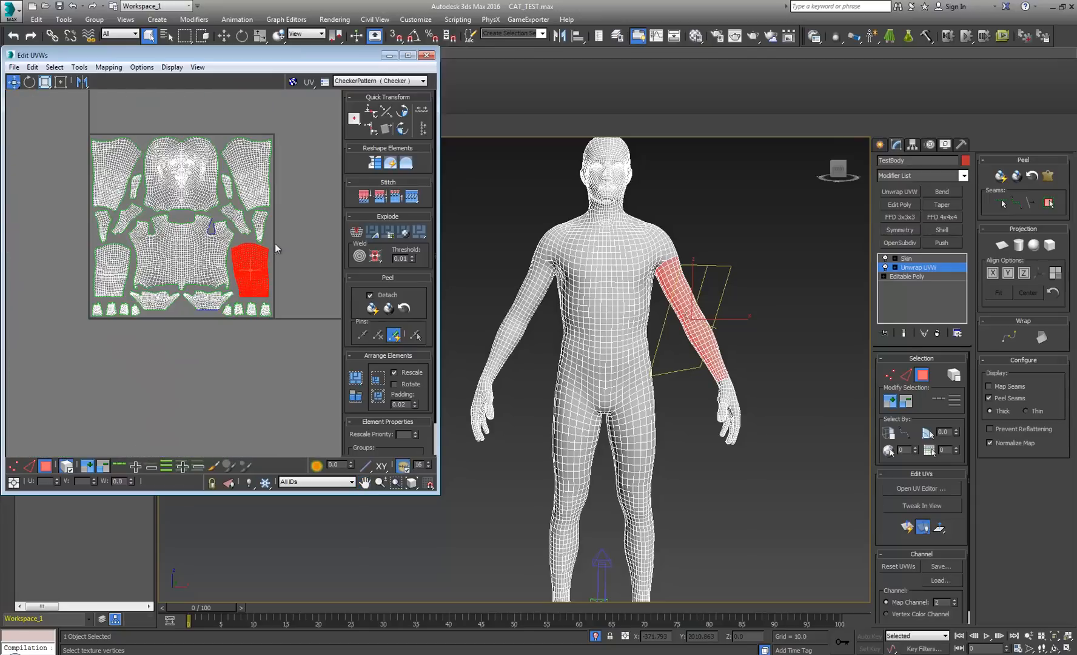
Open the Material Editor and apply the 3X4_Mask_HR.tga checkerboard to TestBody as the material's diffuse map, displayed on the model
drag(336, 54, 371, 27)
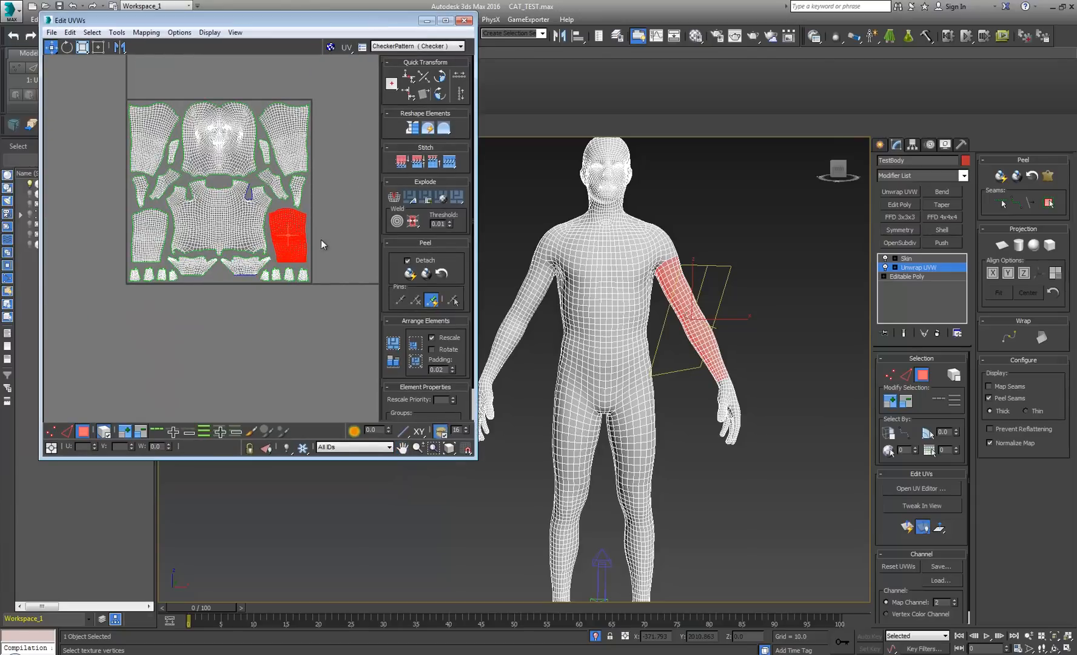
click(909, 271)
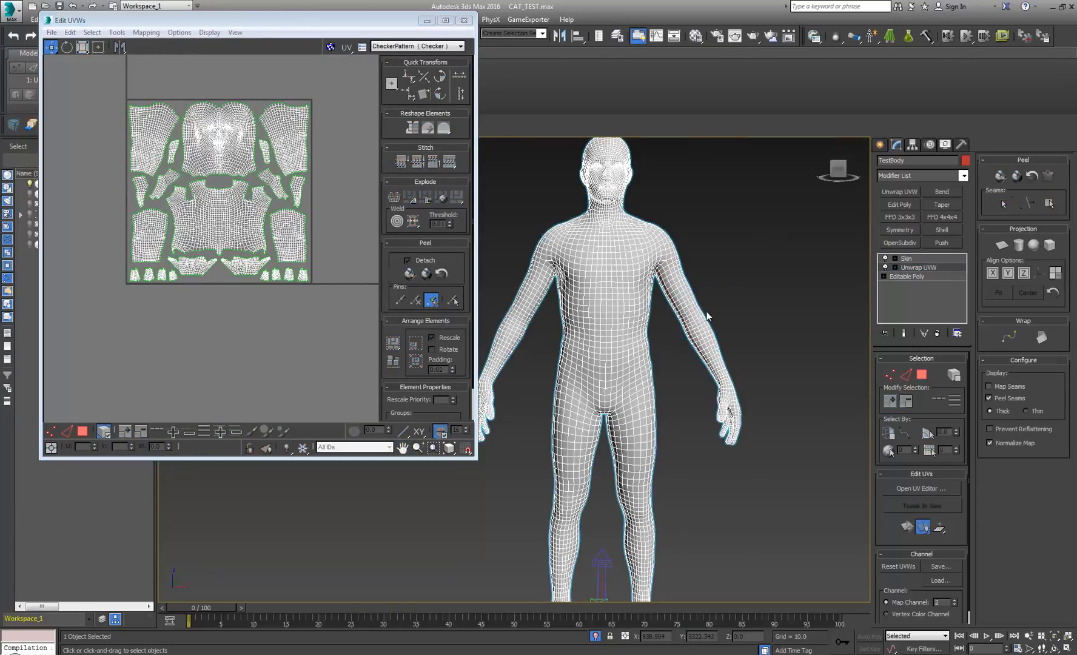
click(431, 48)
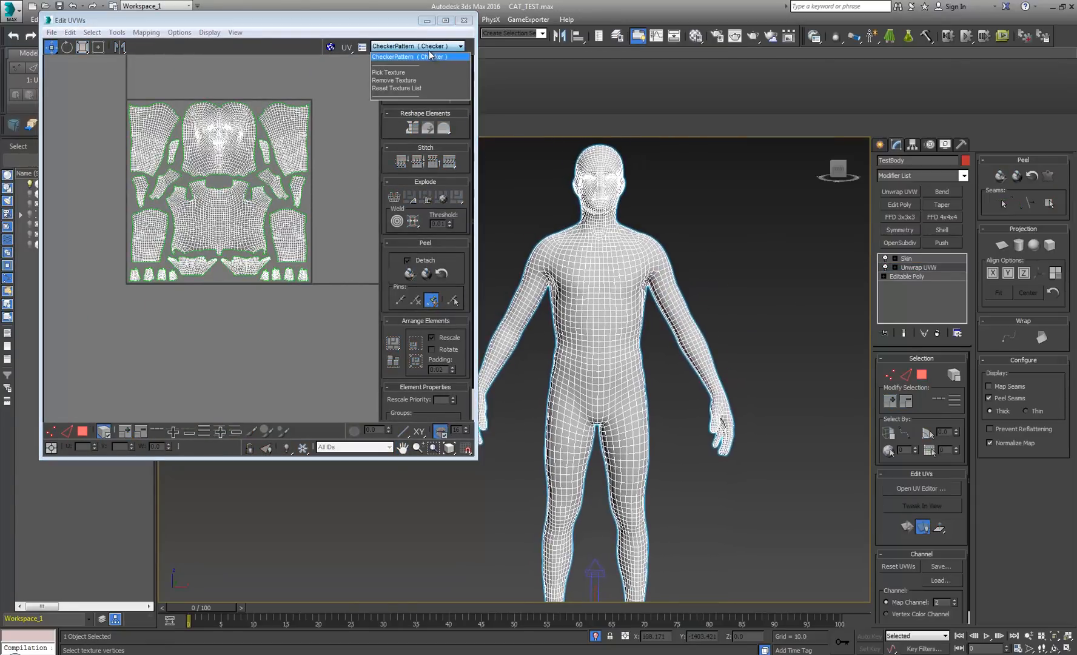
click(429, 56)
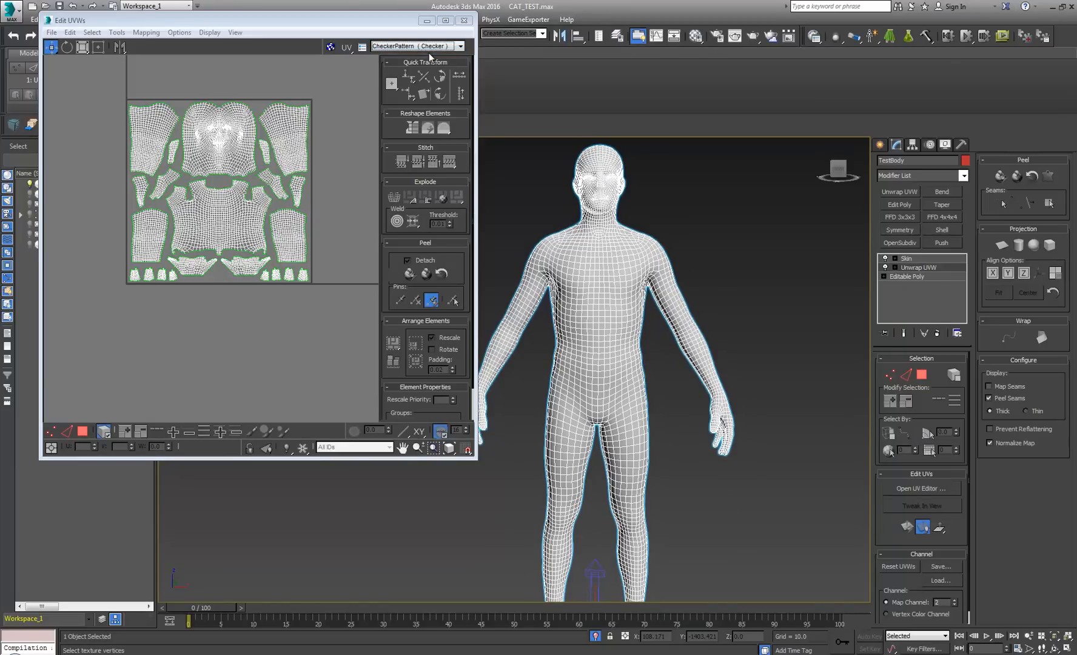
alt+middle_drag(713, 315, 703, 310)
key(m)
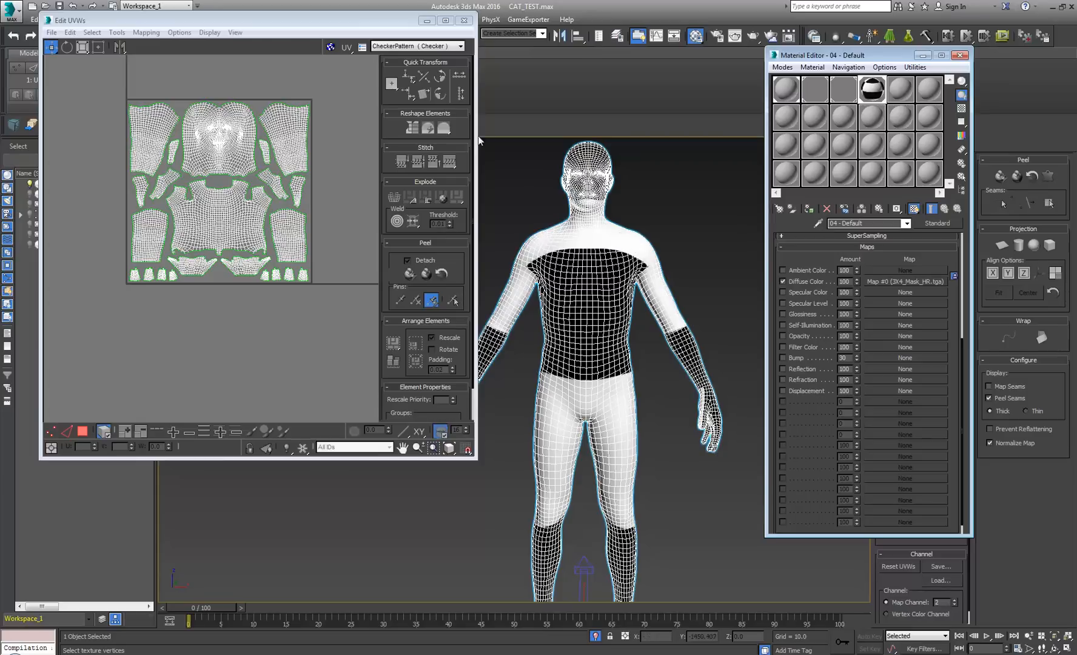
Try to find the checkerboard map in the UV editor's texture list, closing and reopening the editor to refresh it
click(449, 47)
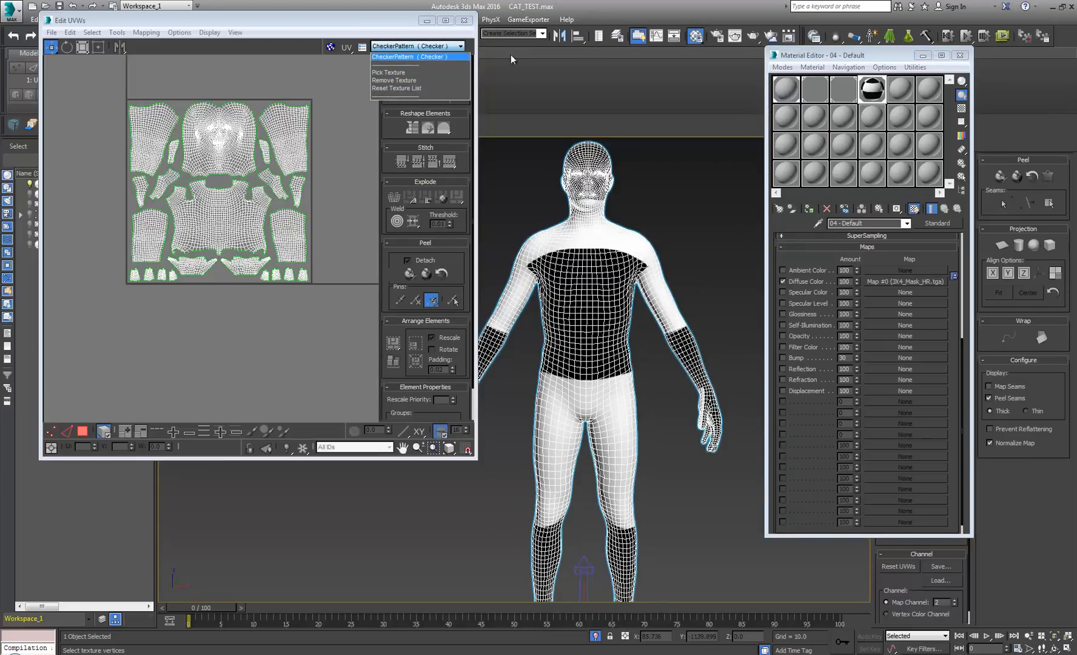
click(464, 20)
click(464, 21)
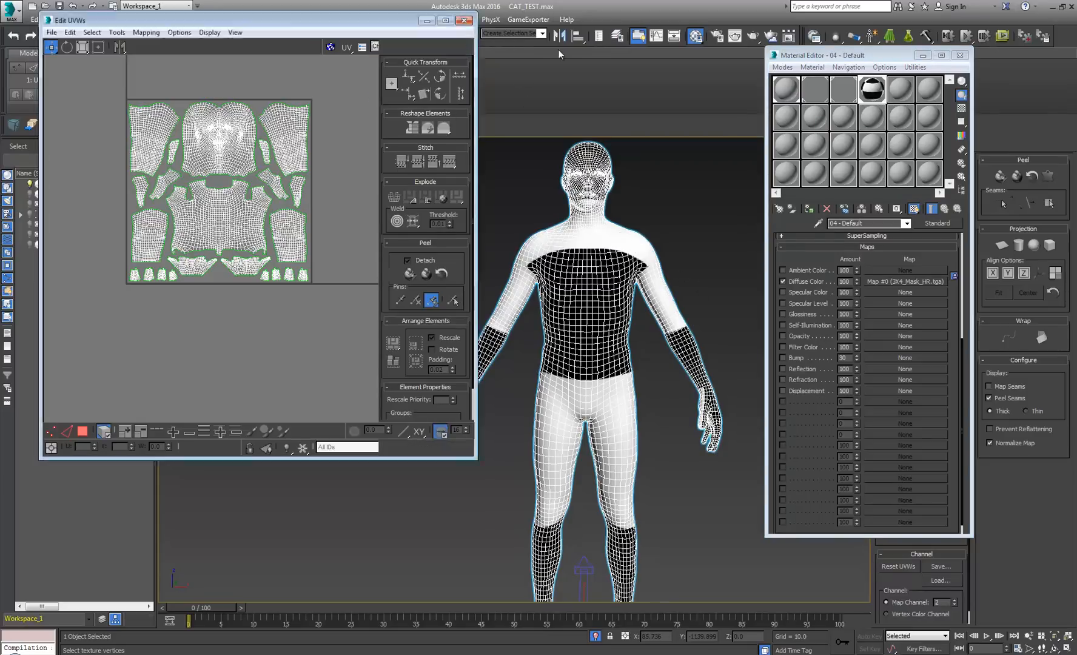
drag(908, 58, 785, 52)
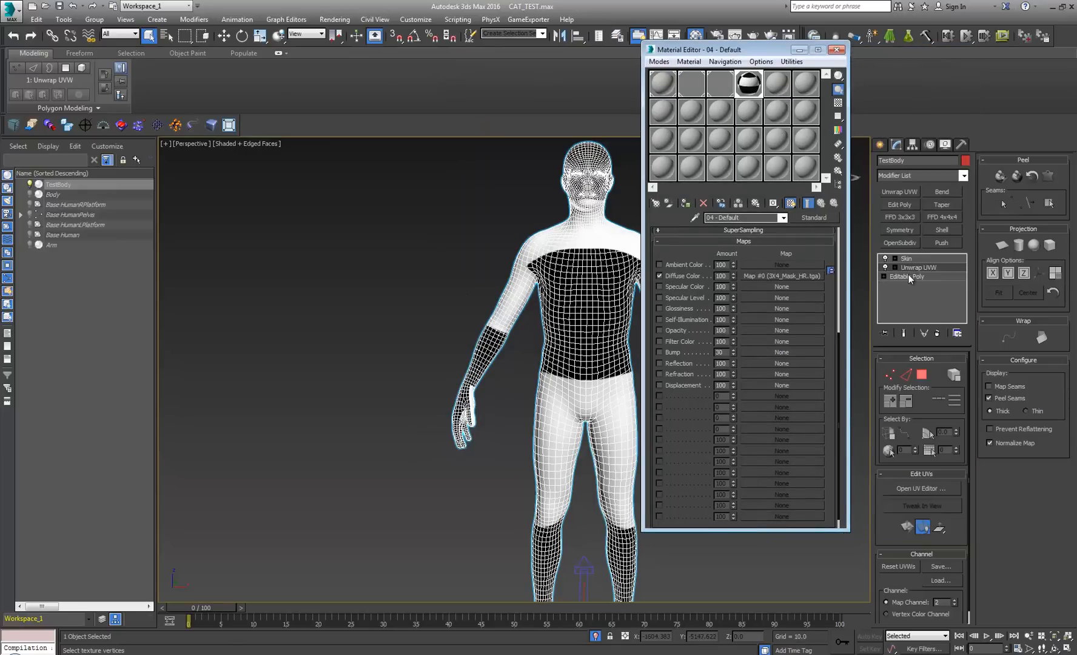
click(909, 277)
click(919, 268)
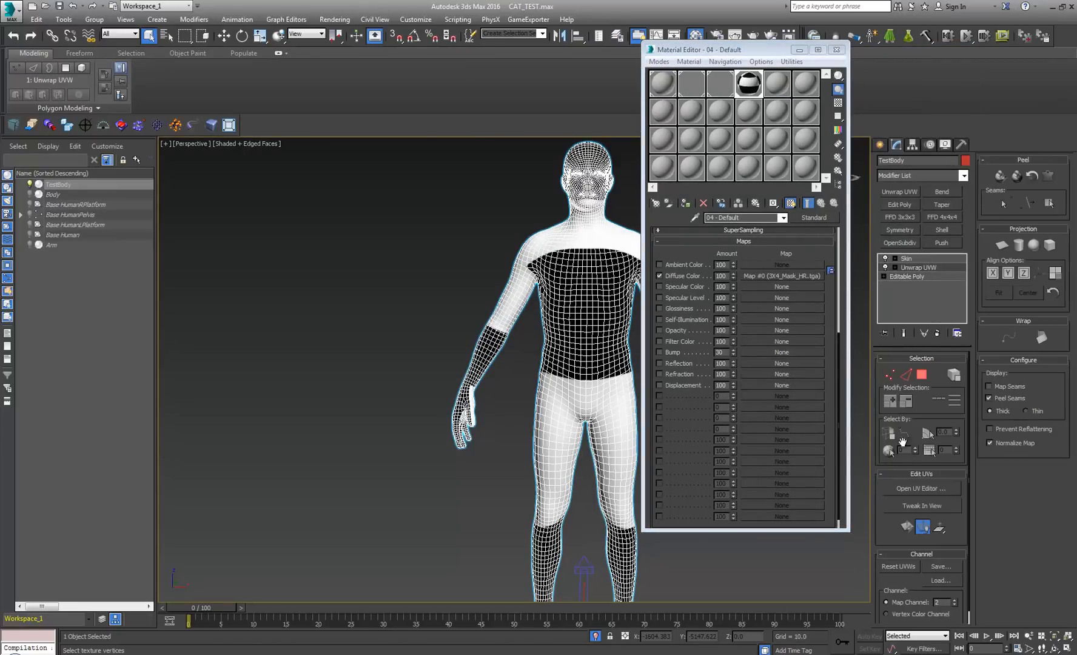
click(921, 489)
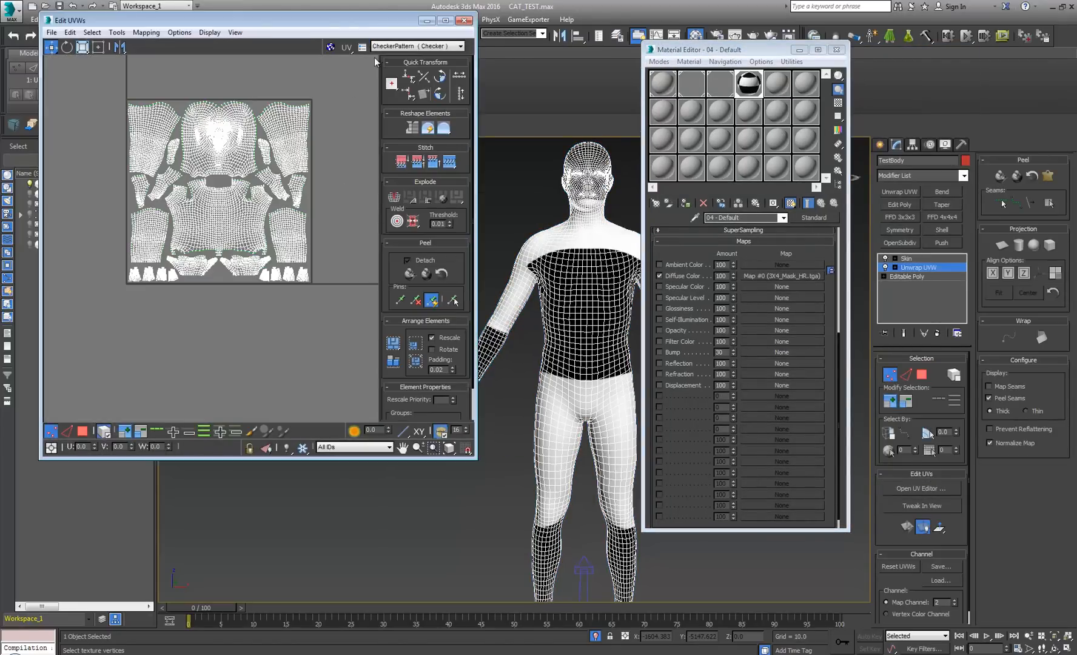
click(411, 48)
click(425, 56)
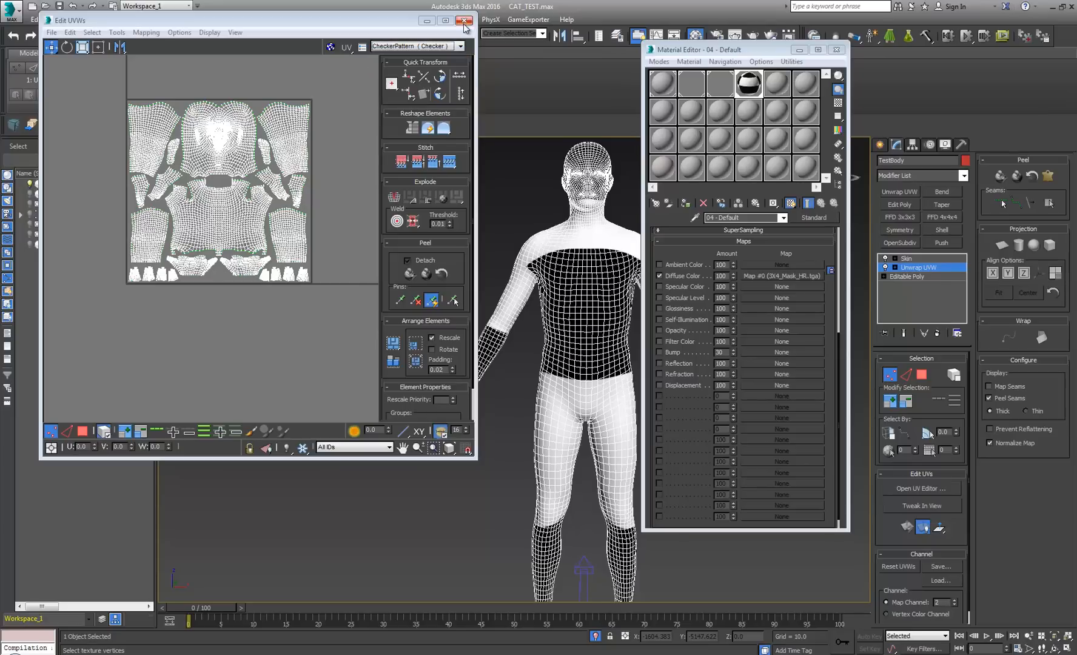
Replace TestBody's Unwrap UVW modifier with a fresh one set to map channel 2, and open its UV editor
key(Delete)
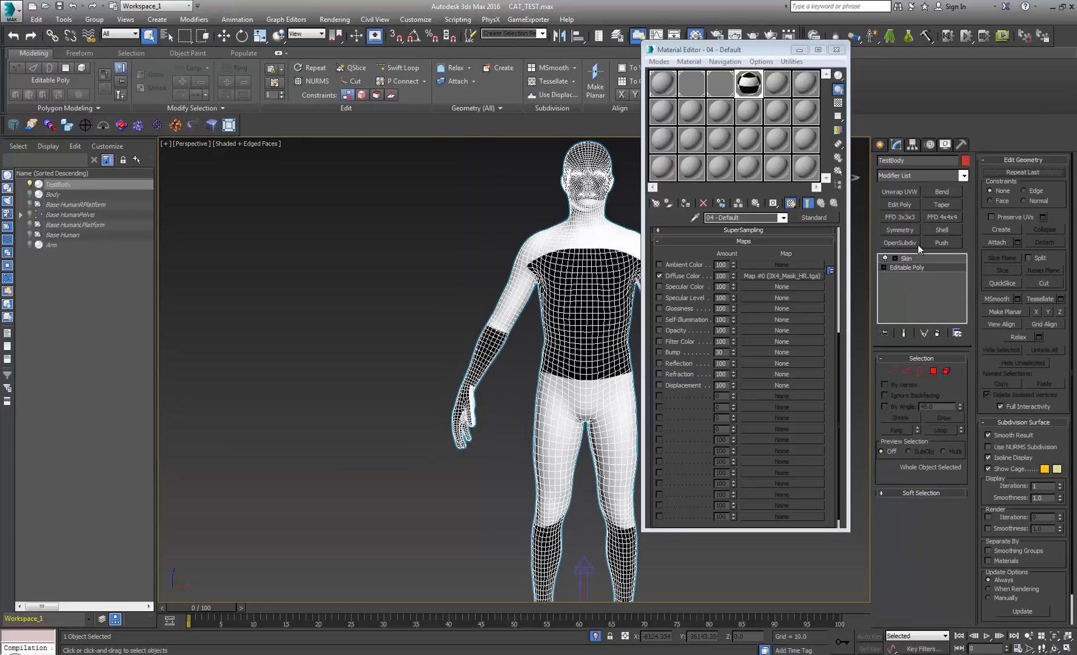
click(910, 192)
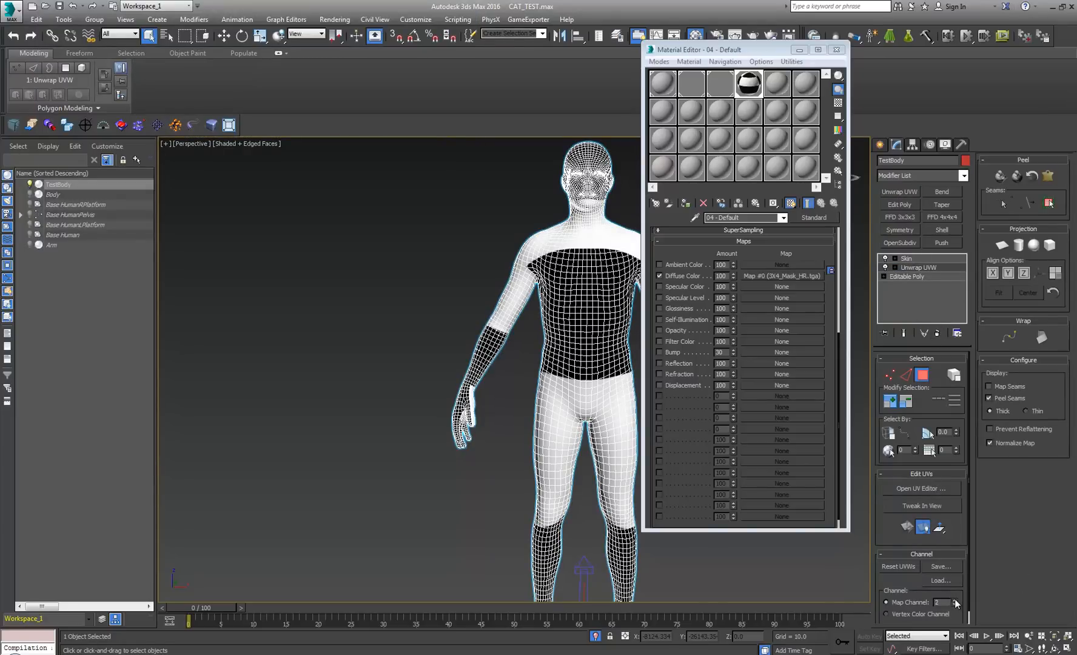
click(494, 344)
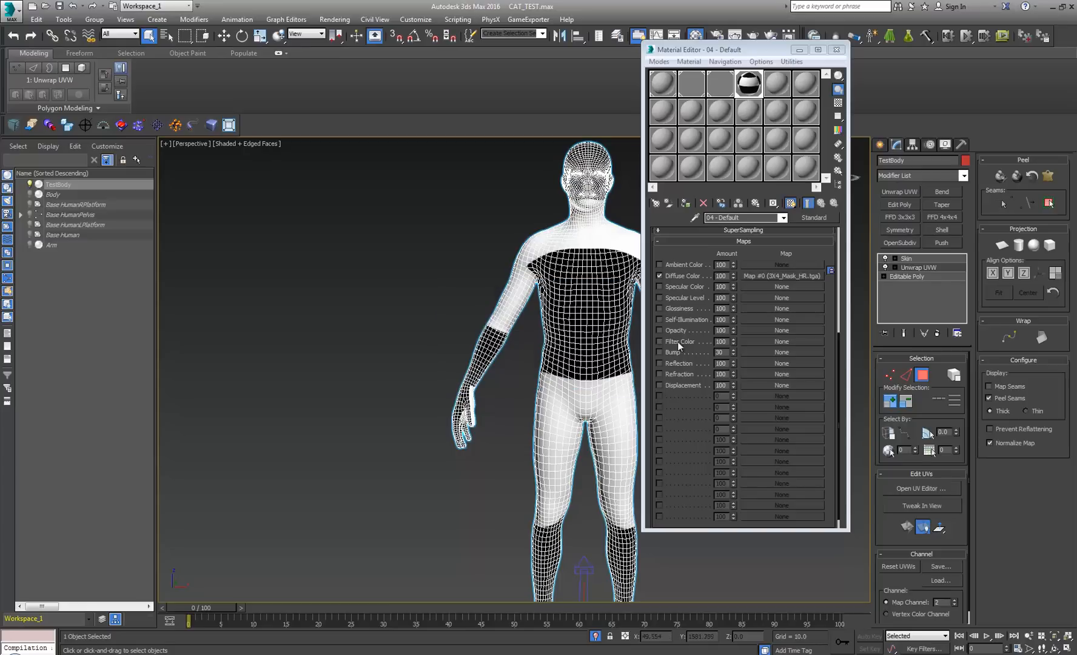
click(918, 487)
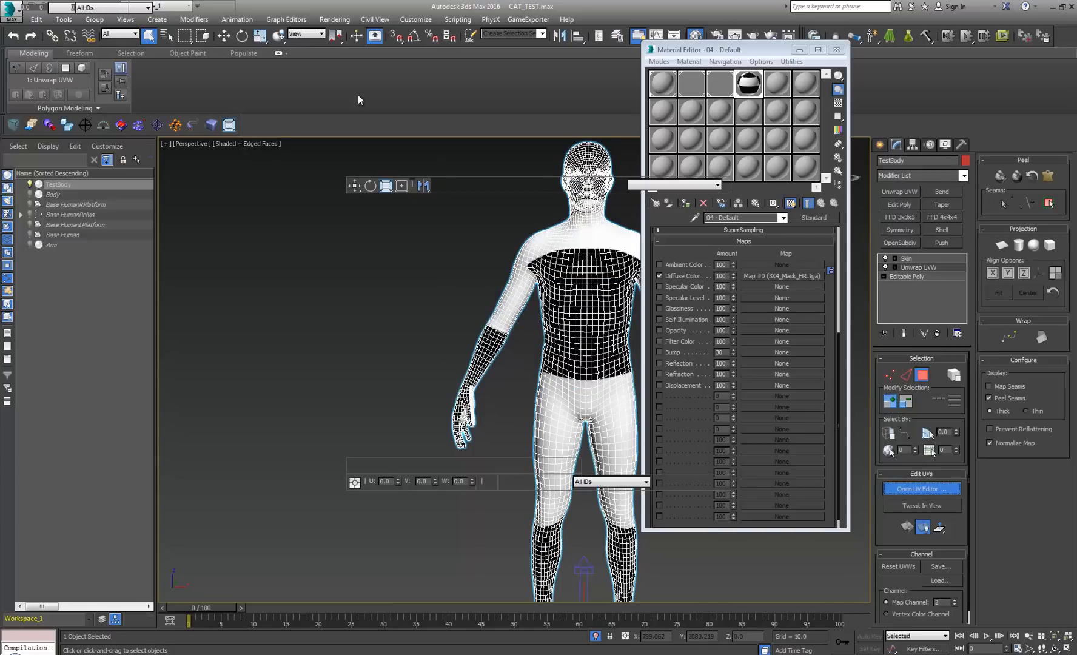
Display Map #0 (3X4_Mask_HR.tga) as the UV editor's background and minimize the Material Editor
click(377, 80)
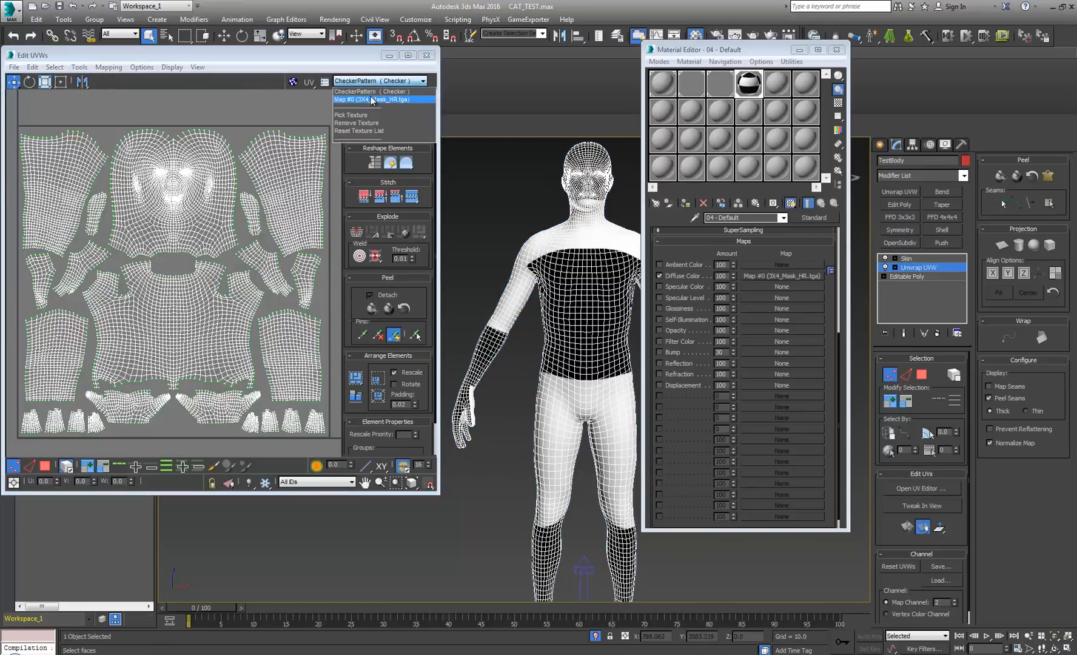
click(372, 99)
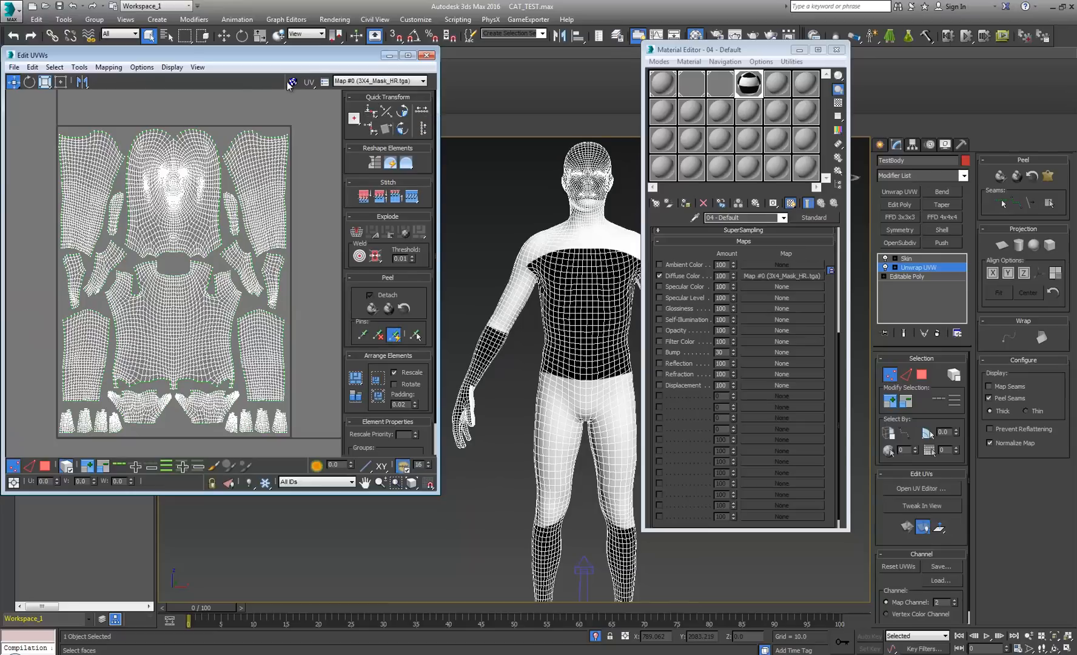
click(291, 82)
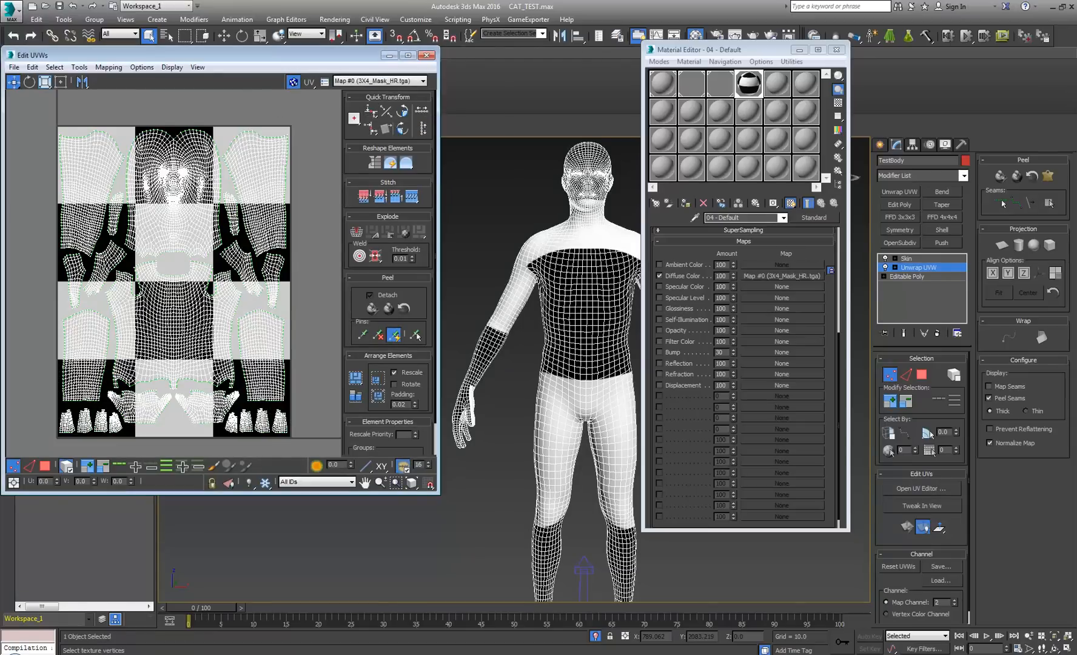
click(798, 50)
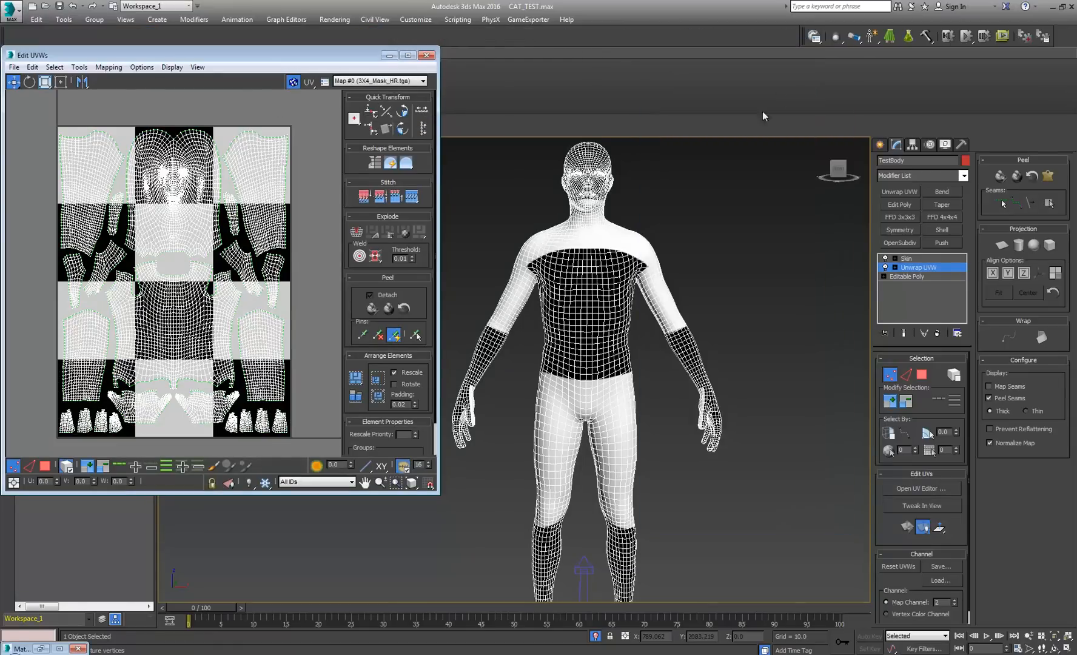
Select the whole head-and-neck UV shell in polygon mode
middle_drag(600, 336, 644, 405)
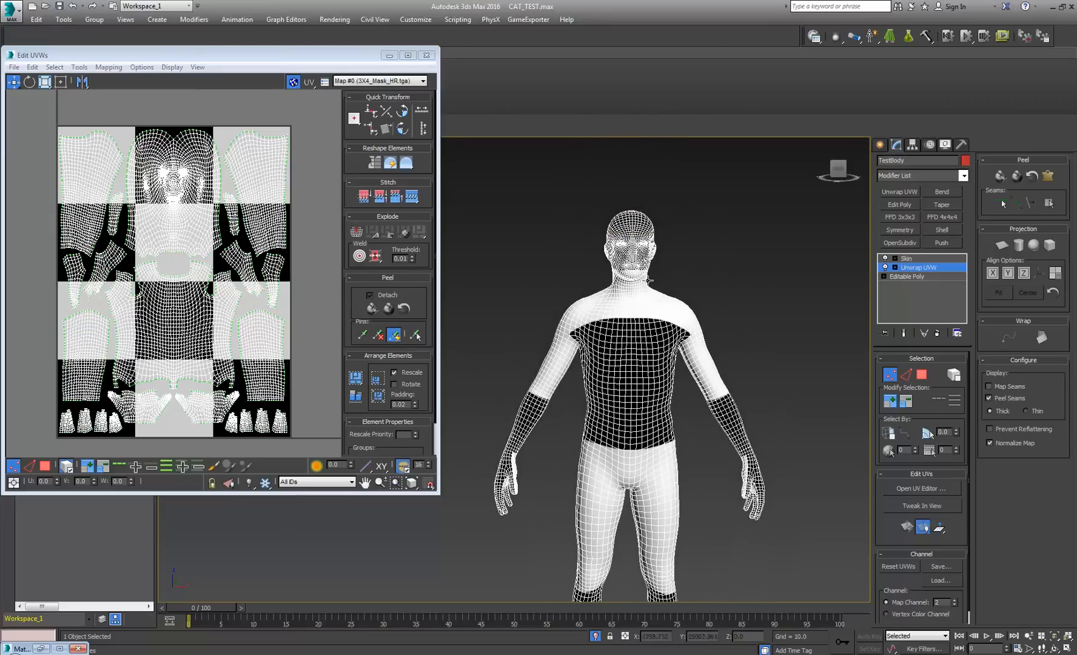
click(180, 173)
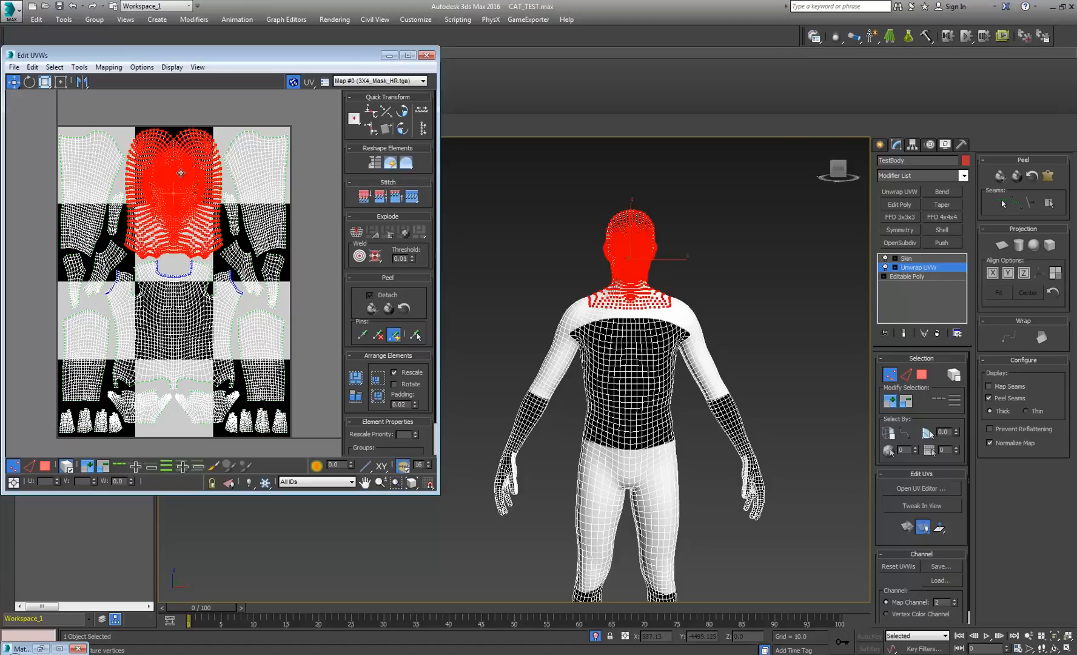
scroll(631, 315, up, 6)
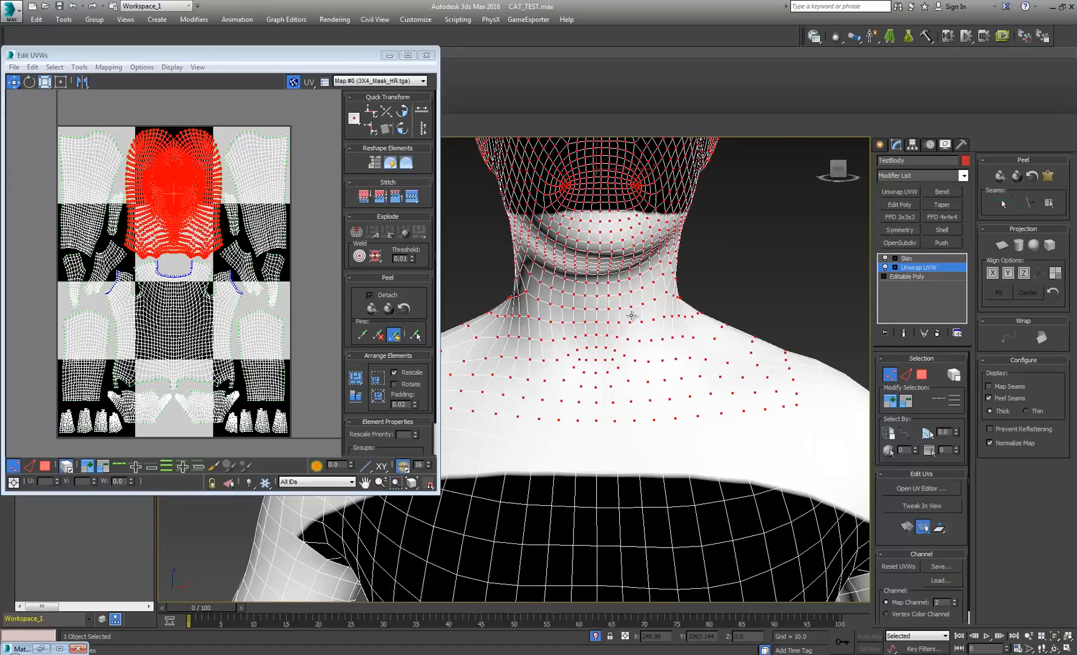
scroll(631, 316, down, 3)
click(44, 466)
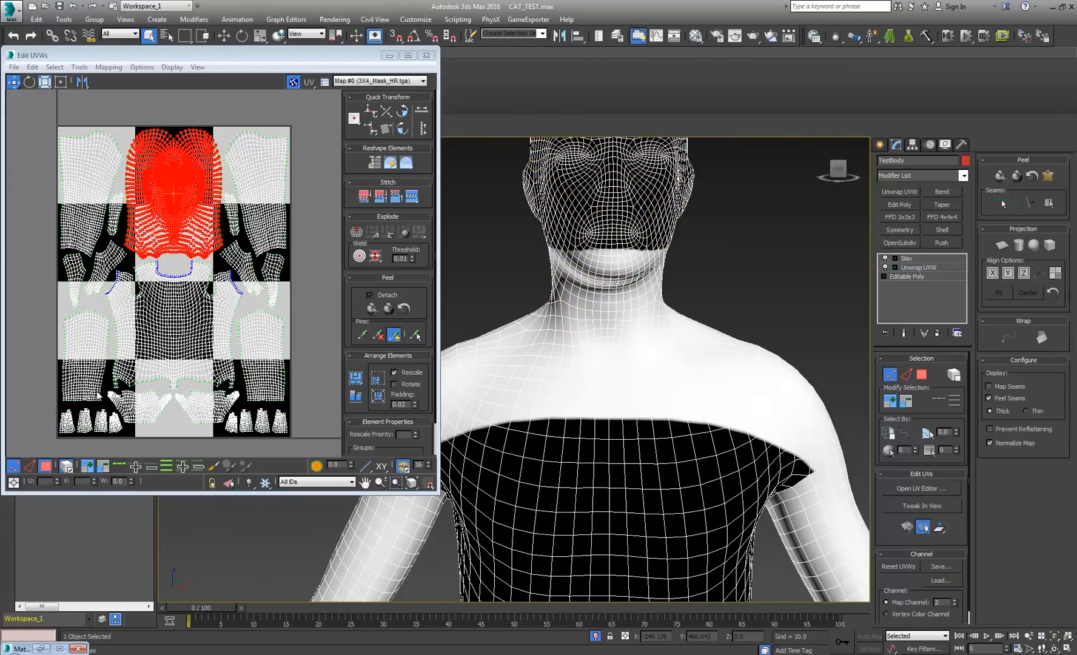
click(620, 302)
Remove the upper-chest, shoulder and upper-back polygons from the head selection, on both the front and back of the body
alt+middle_drag(652, 300, 685, 327)
drag(484, 434, 727, 327)
alt+middle_drag(607, 357, 521, 525)
scroll(486, 412, down, 4)
scroll(488, 452, up, 5)
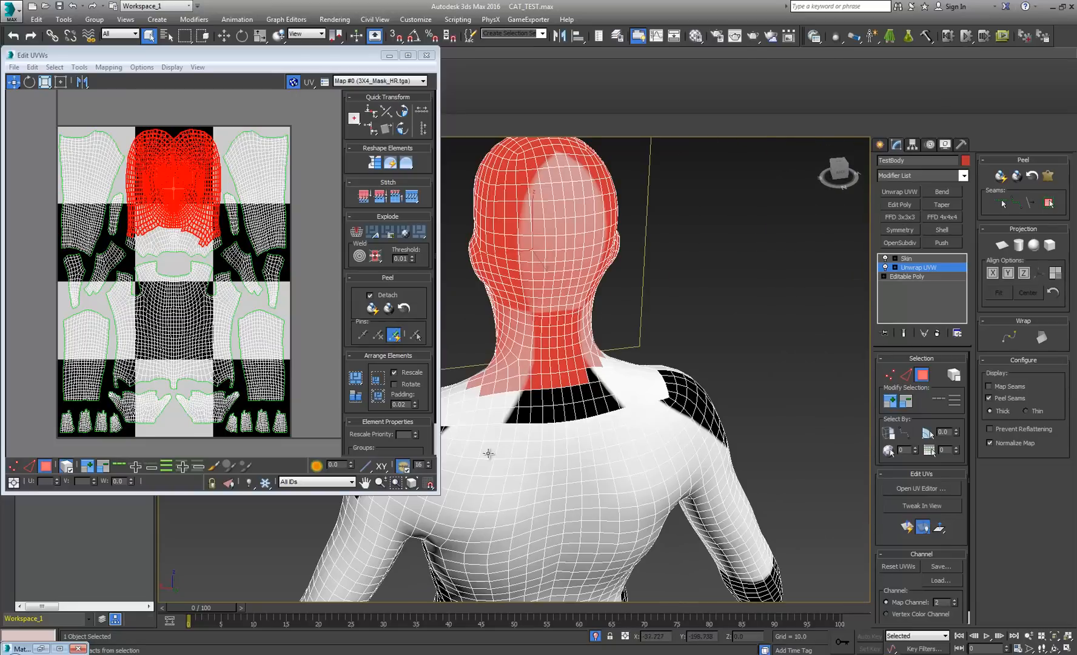
drag(471, 441, 613, 365)
Trim the remaining lower-neck polygons on both sides out of the head selection and check the neck boundary
alt+middle_drag(667, 383, 595, 361)
alt+drag(519, 364, 562, 352)
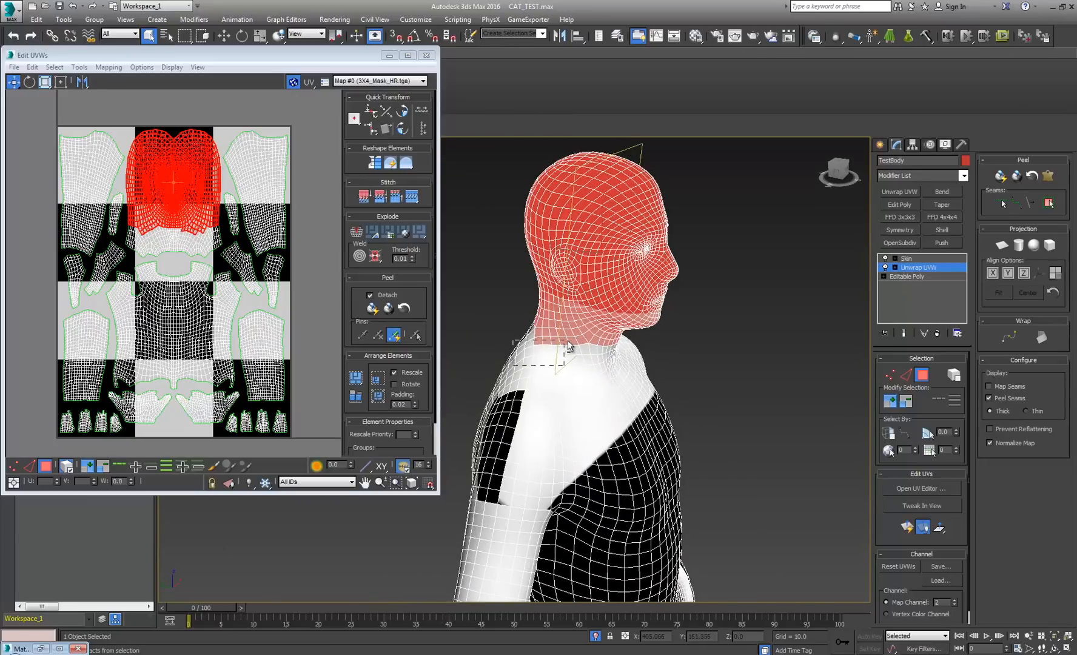
alt+drag(579, 341, 579, 341)
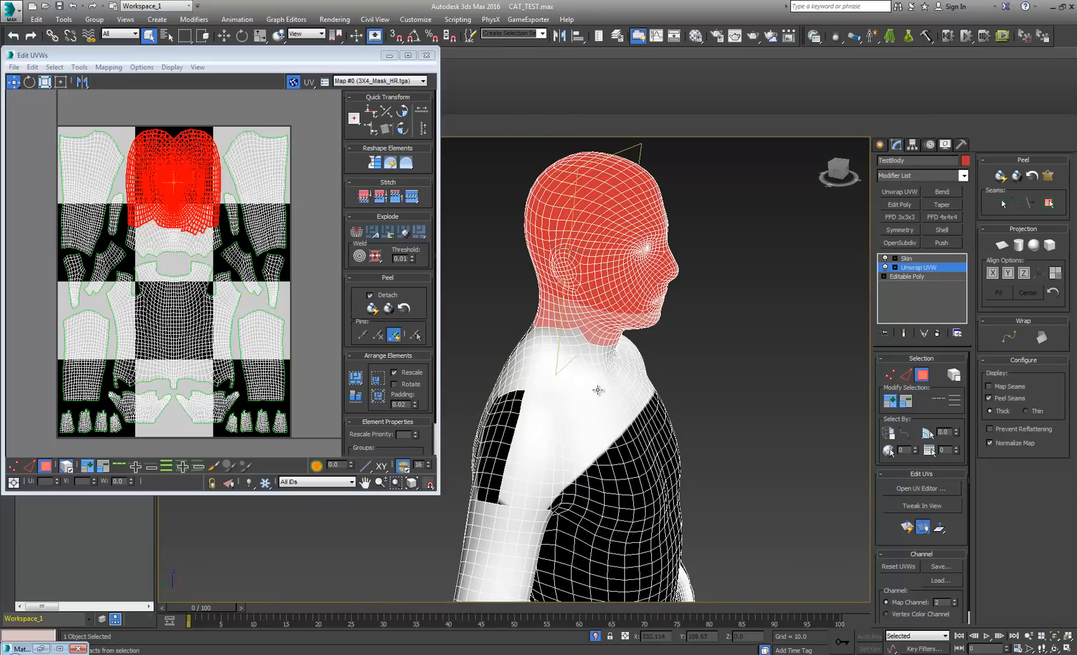
alt+middle_drag(586, 381, 467, 349)
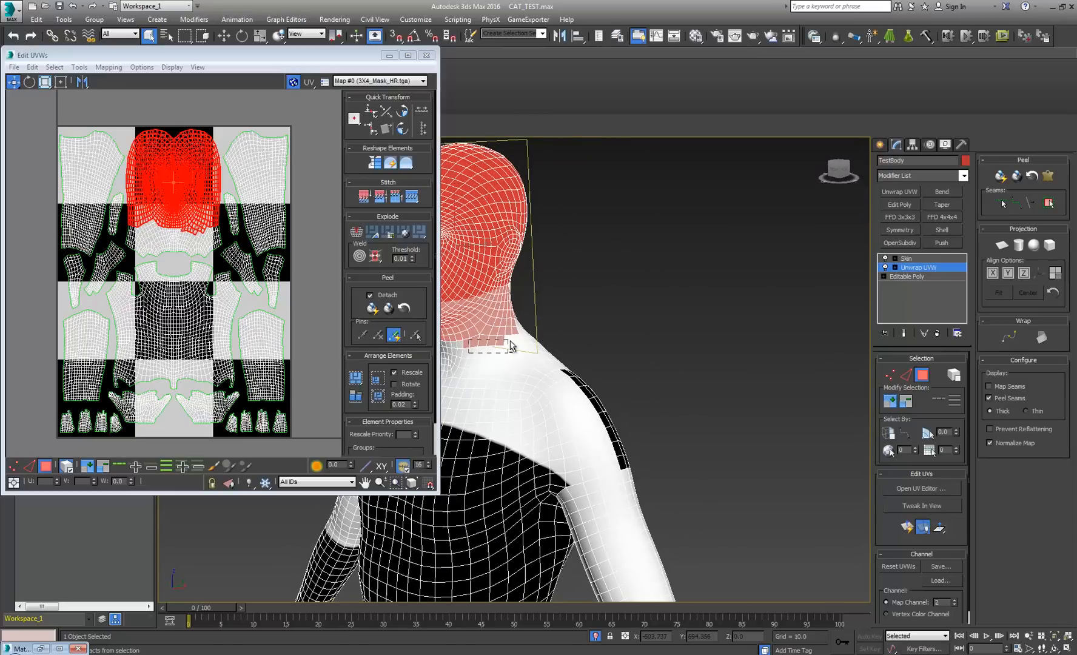
alt+drag(508, 350, 493, 325)
mouse_move(512, 371)
alt+mouse_down()
mouse_move(456, 384)
mouse_move(468, 385)
alt+mouse_up()
mouse_move(524, 346)
alt+middle_down()
mouse_move(449, 344)
mouse_move(430, 349)
mouse_move(461, 352)
mouse_move(427, 357)
mouse_move(472, 334)
mouse_move(664, 343)
mouse_move(539, 332)
mouse_move(573, 341)
alt+middle_up()
scroll(583, 304, up, 5)
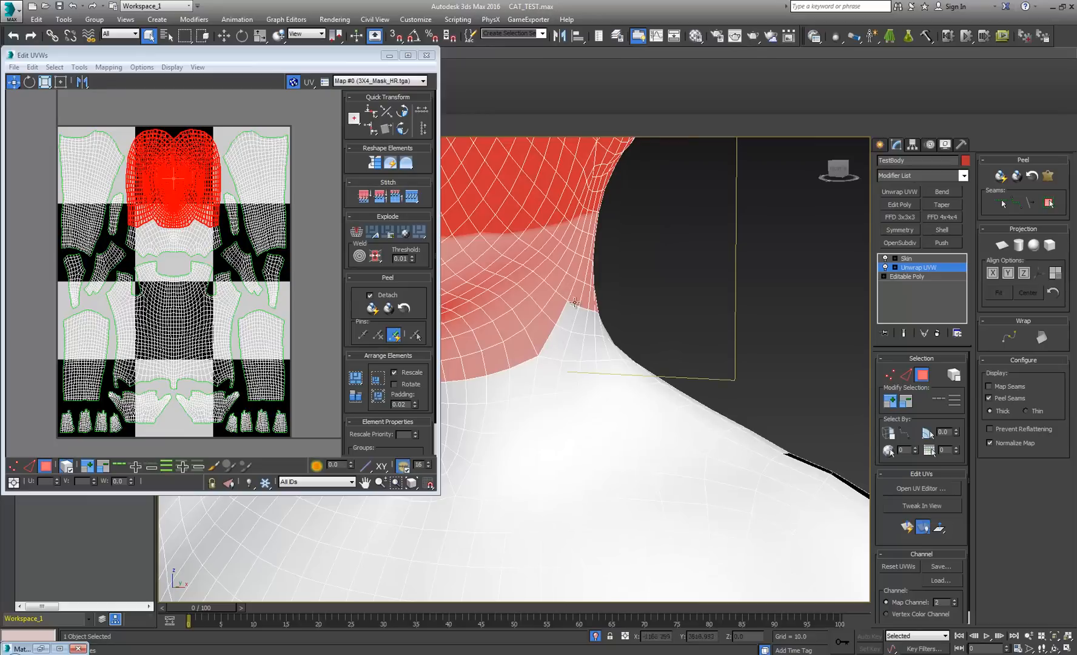
scroll(575, 302, down, 5)
scroll(586, 366, down, 2)
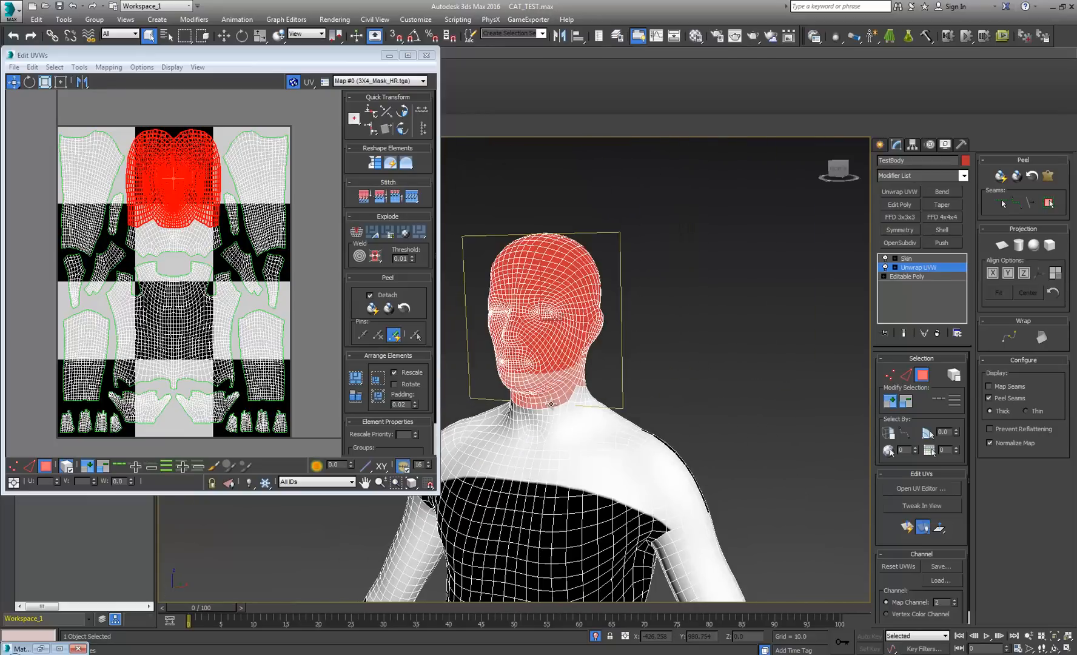
Use Freeform mode to shrink the head polygons and fit them inside the top-left white cell of the checkerboard
middle_drag(516, 441, 544, 428)
mouse_move(195, 199)
middle_down()
mouse_move(180, 194)
mouse_move(191, 199)
middle_up()
click(61, 82)
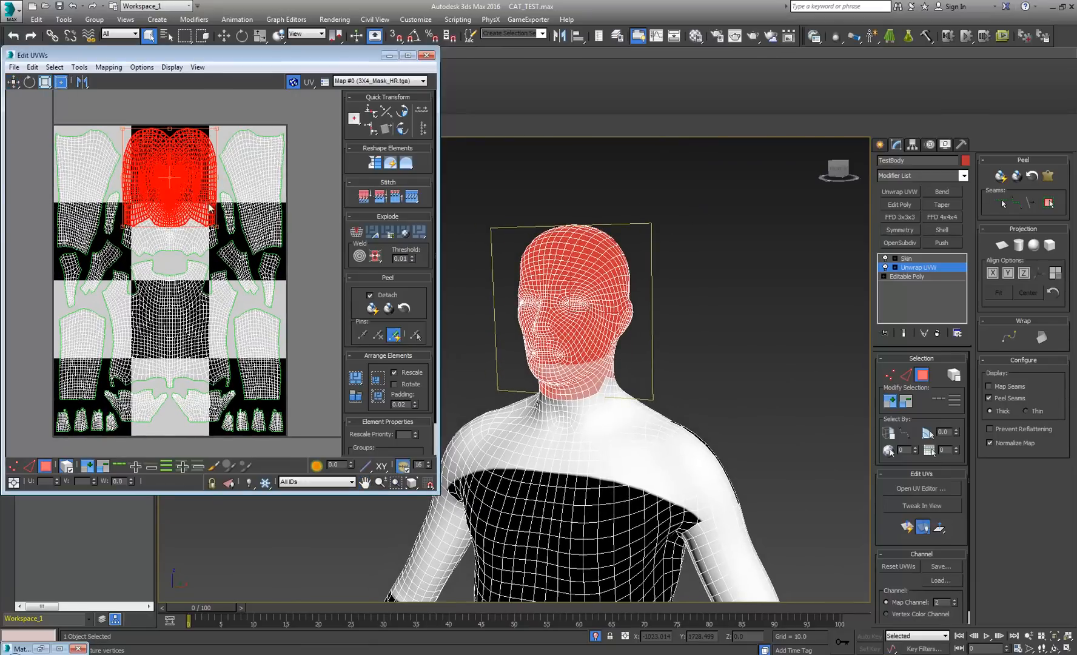
drag(192, 194, 123, 196)
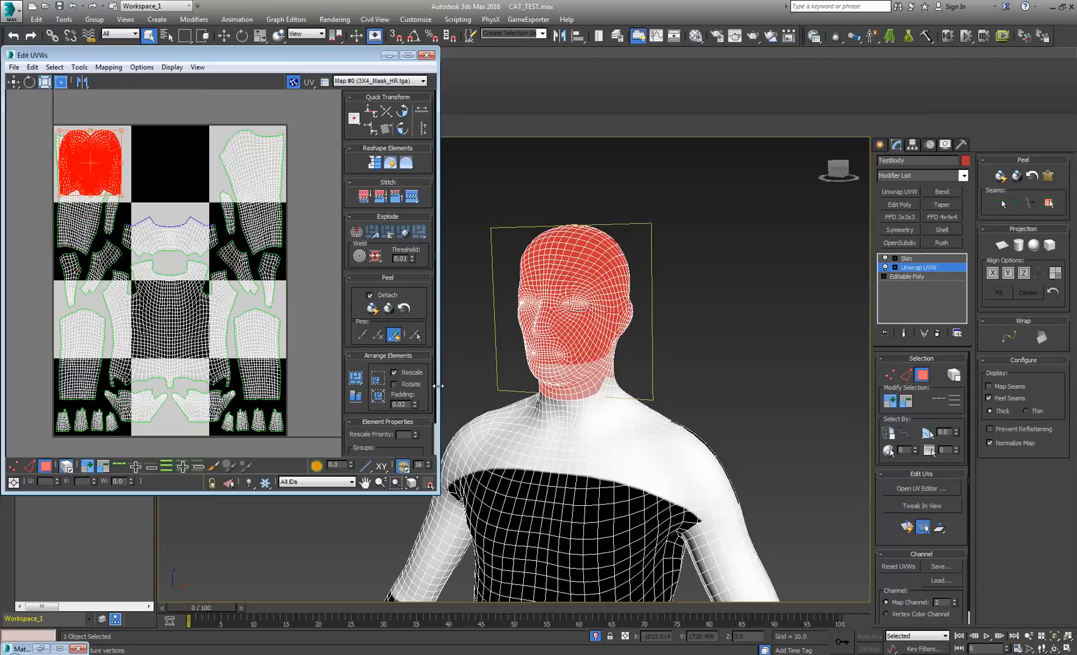
Select the torso UV shell together with the leftover neck-and-shoulder shell above it, and inspect their extent on the body
middle_drag(577, 459, 615, 301)
click(615, 337)
click(194, 326)
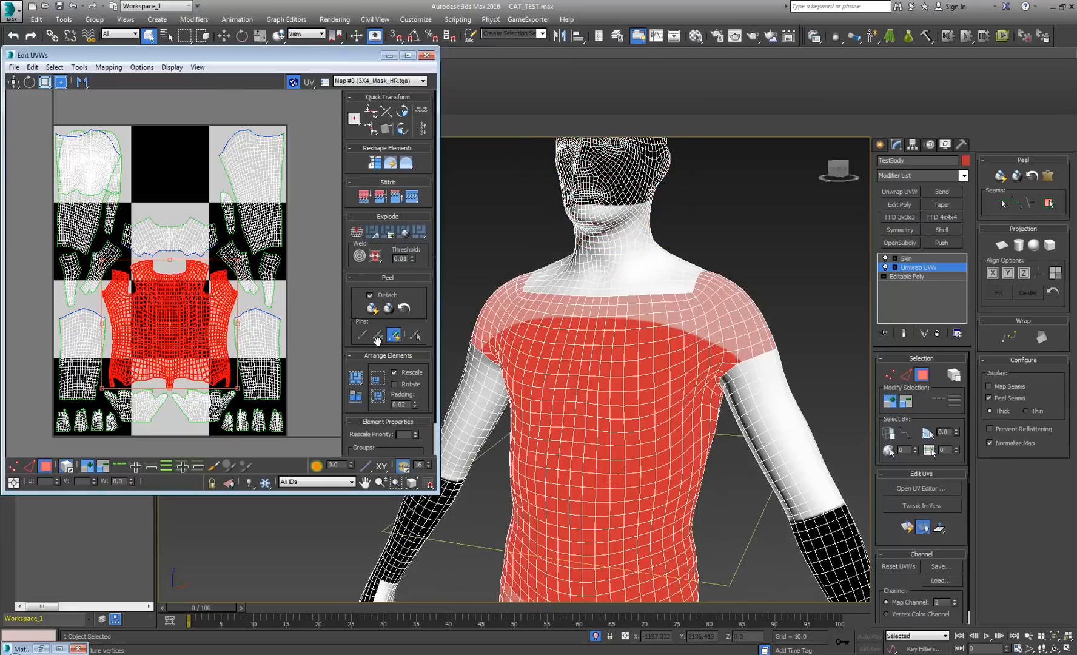
alt+middle_drag(571, 346, 608, 338)
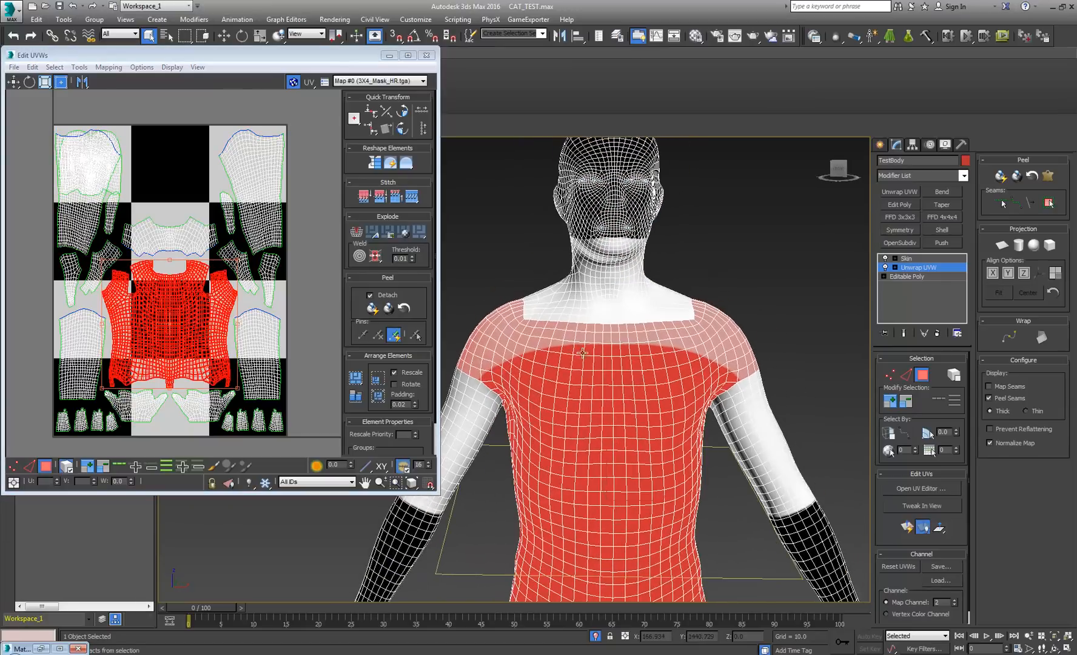
ctrl+click(205, 239)
alt+middle_drag(628, 378, 594, 353)
middle_drag(595, 353, 630, 225)
scroll(630, 224, down, 3)
alt+middle_drag(643, 369, 512, 485)
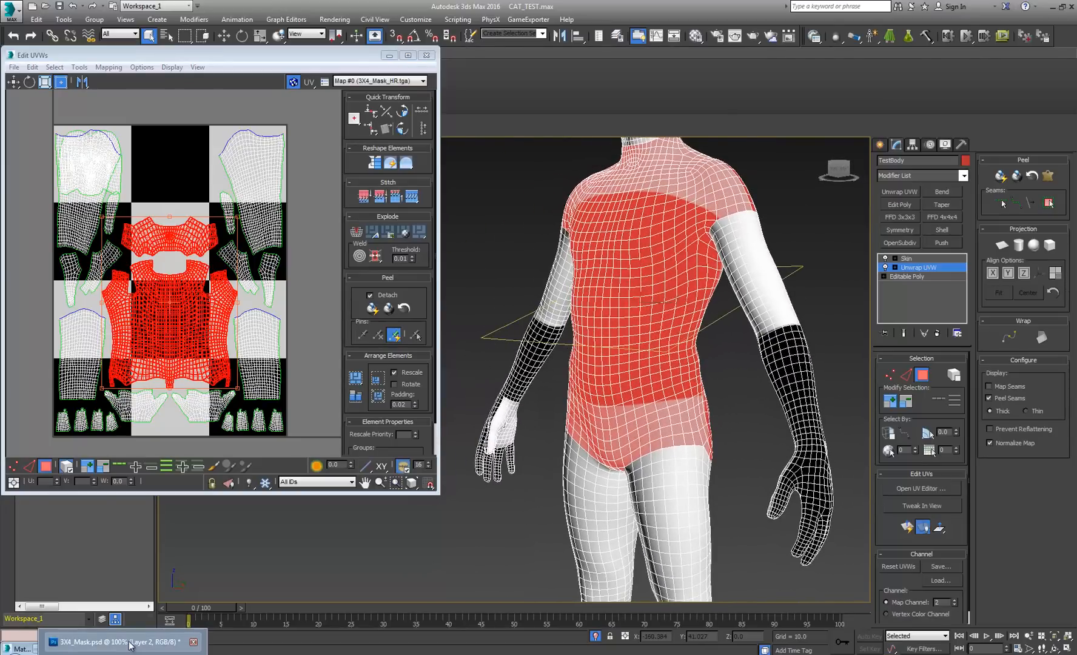
Switch to Photoshop to check the torso boundaries on the numbered body sketch, and compare them with the model in 3ds Max
click(129, 643)
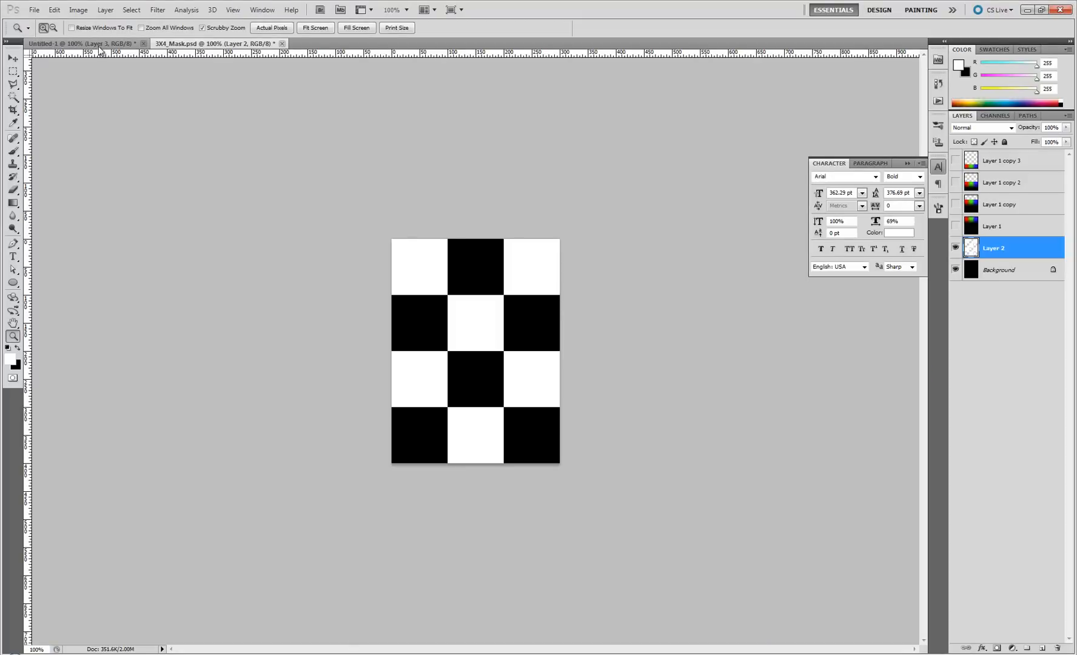
click(106, 45)
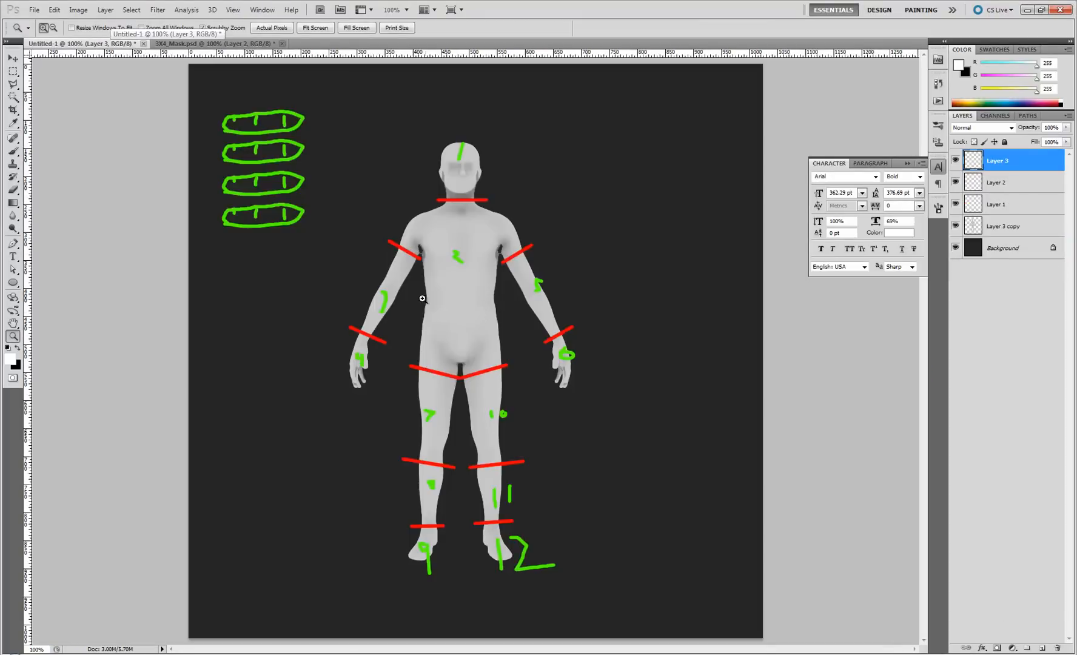
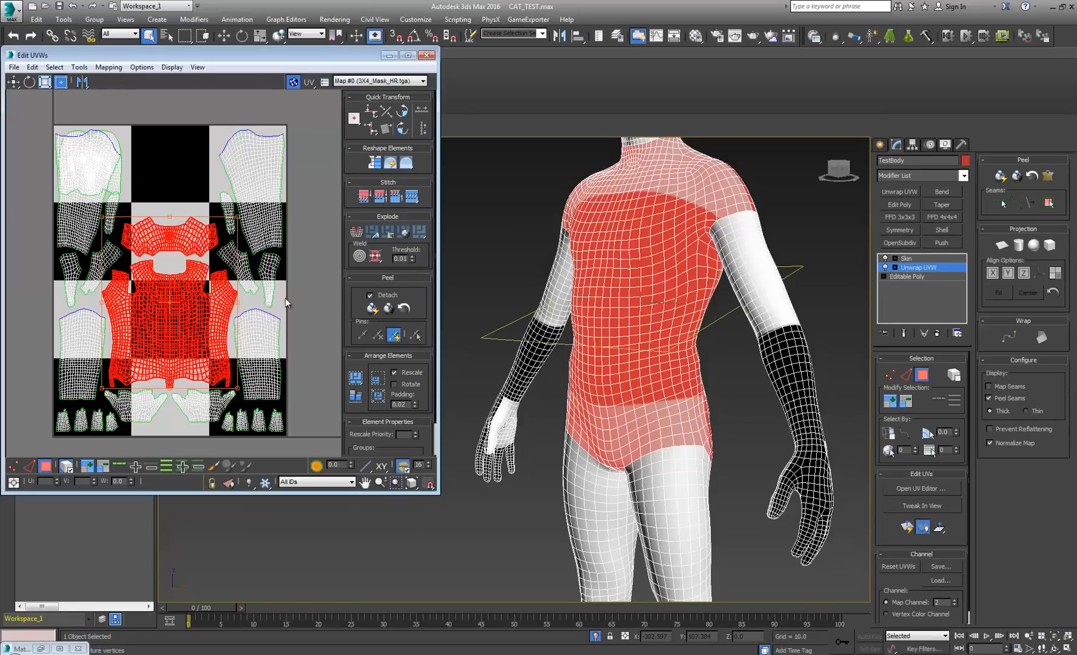
alt+middle_drag(692, 286, 695, 384)
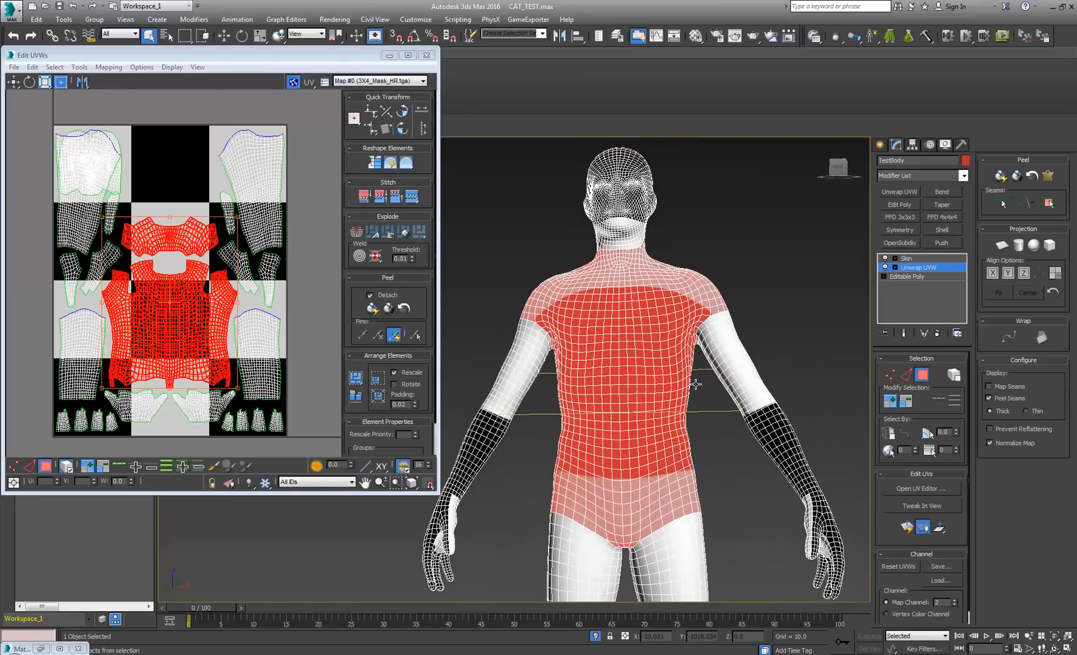
middle_drag(655, 489, 634, 397)
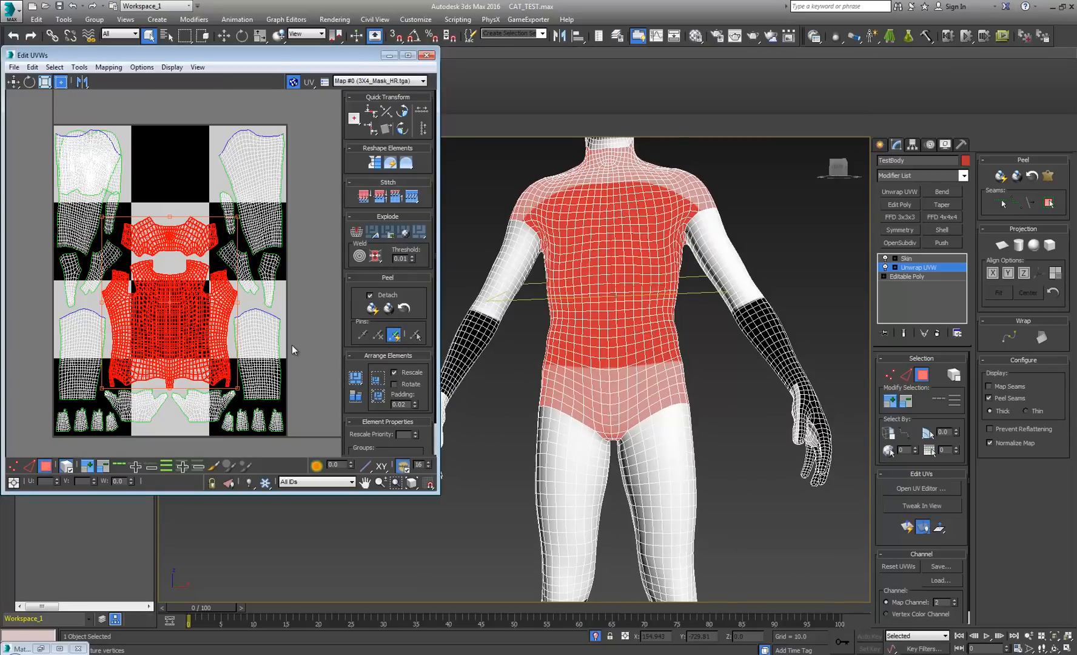
Try to select the edge rings around both upper thighs and convert them to a polygon selection
key(2)
click(559, 418)
ctrl+click(560, 415)
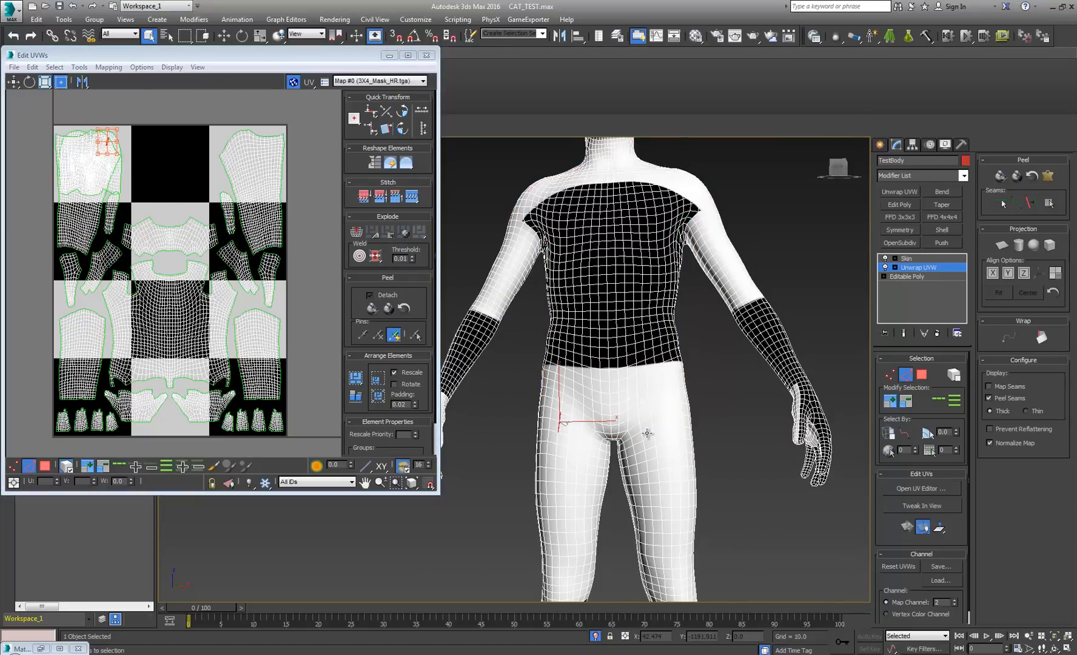
scroll(640, 436, up, 2)
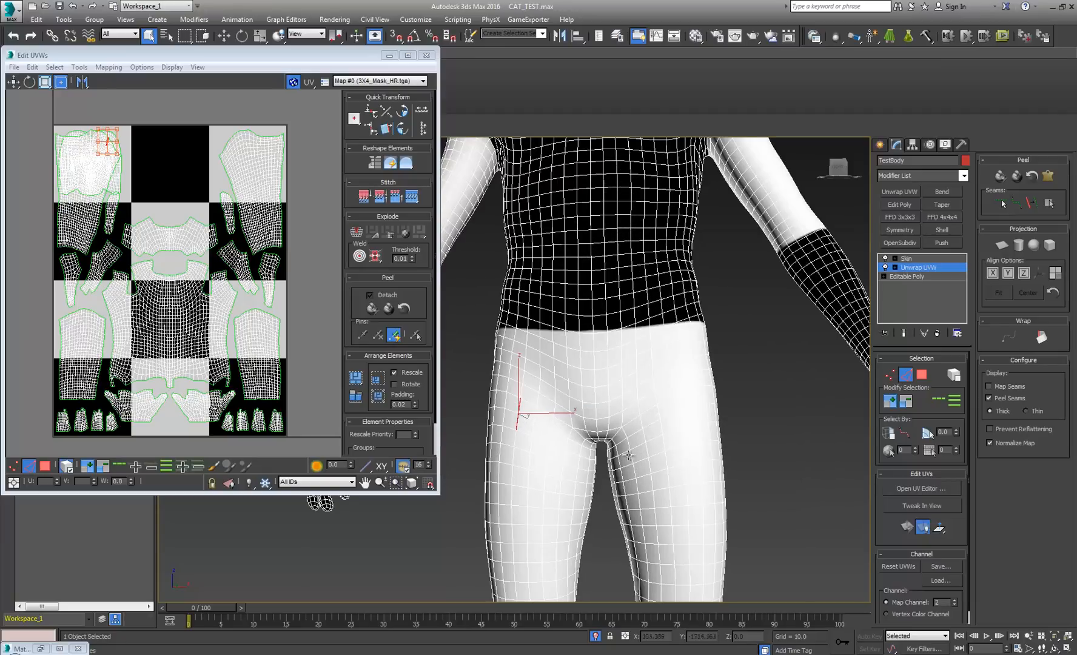
ctrl+click(642, 422)
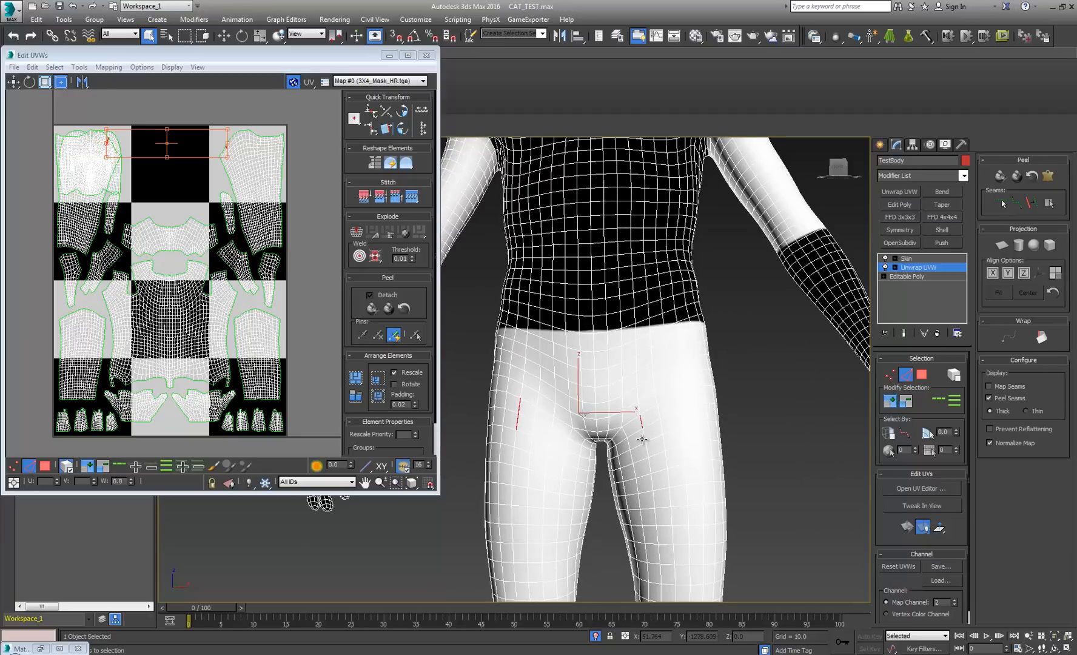
click(938, 401)
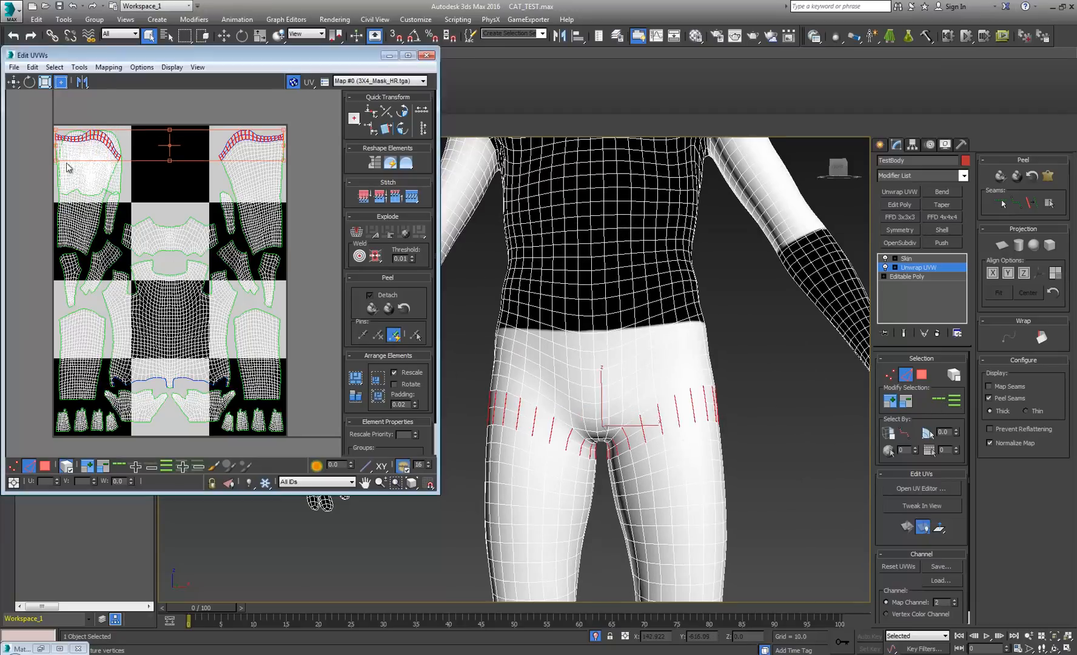
click(55, 66)
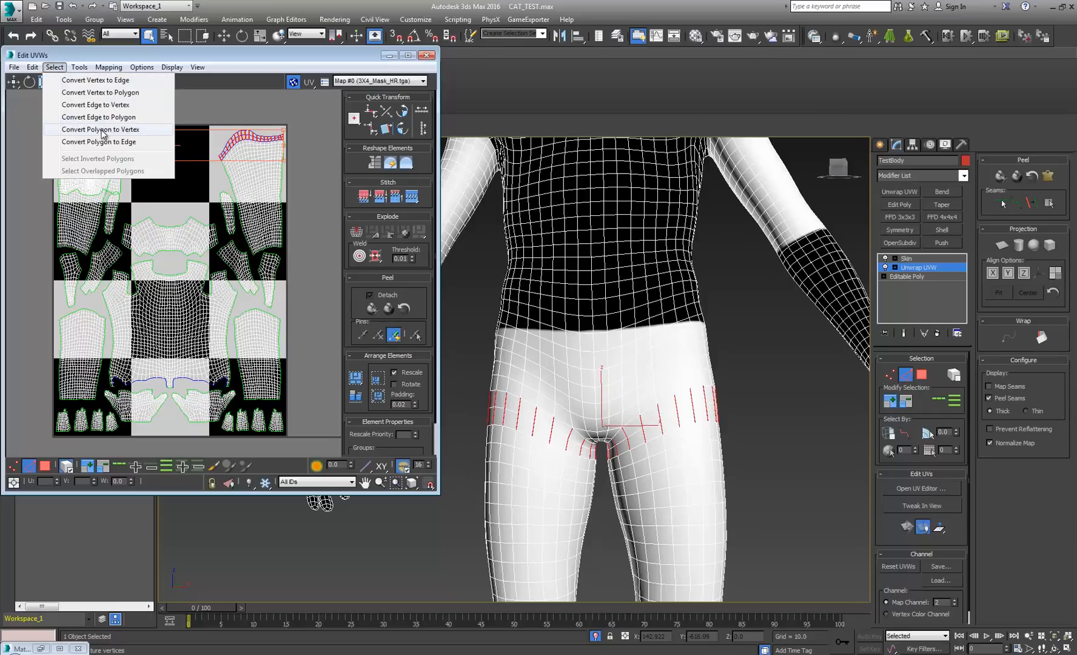
click(104, 117)
Try to select a single edge loop around the character's left upper thigh and convert it to polygons
alt+middle_drag(629, 420, 673, 405)
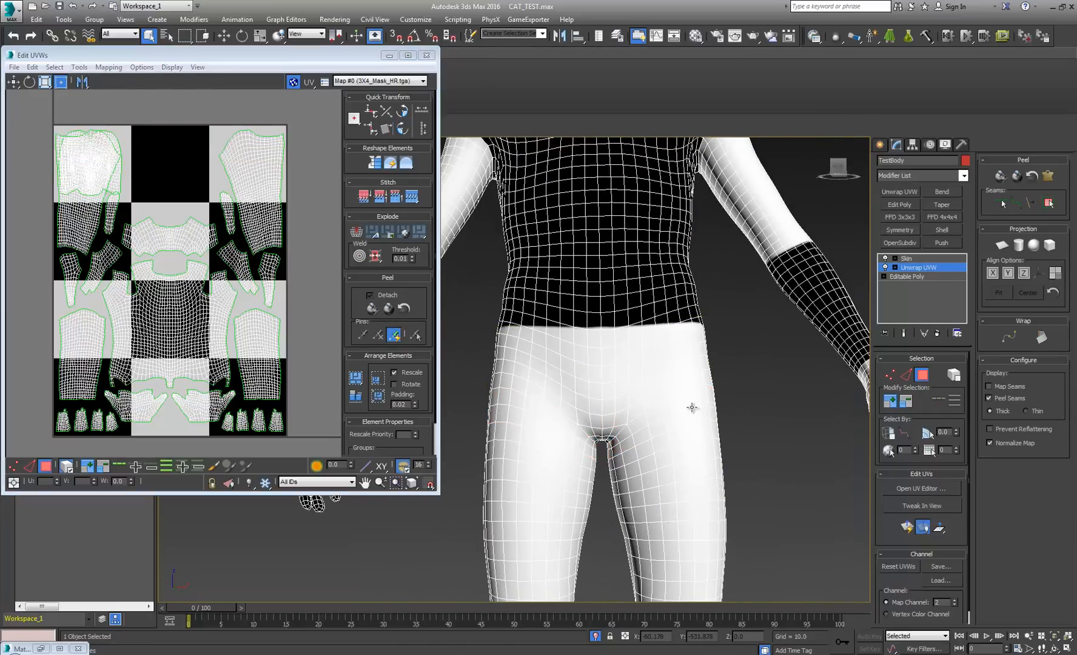
click(673, 407)
key(2)
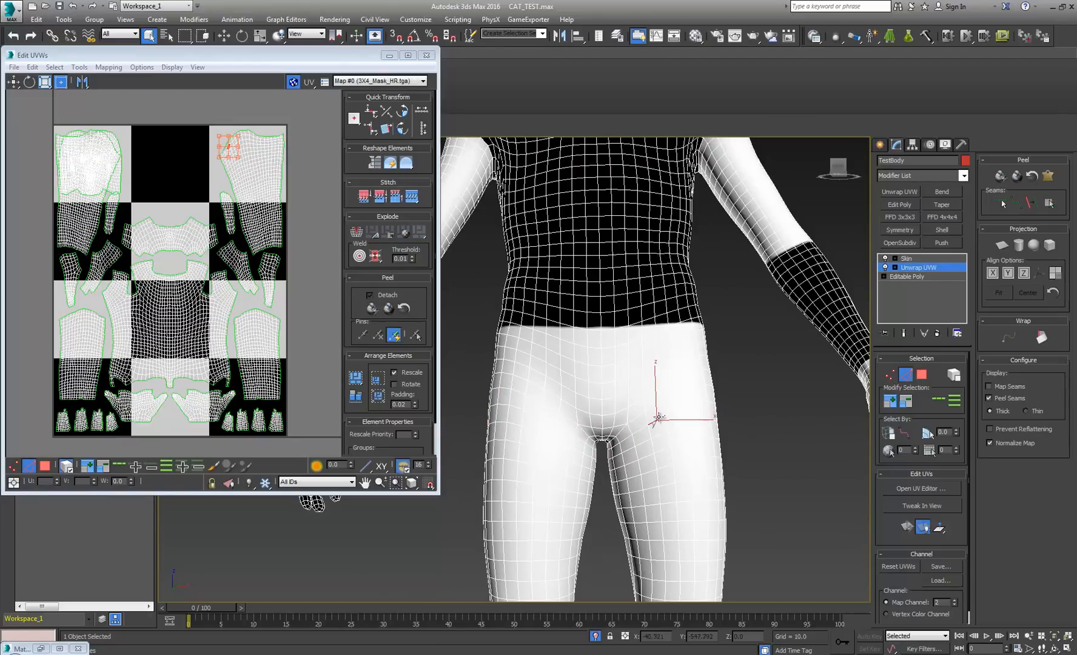
double_click(697, 415)
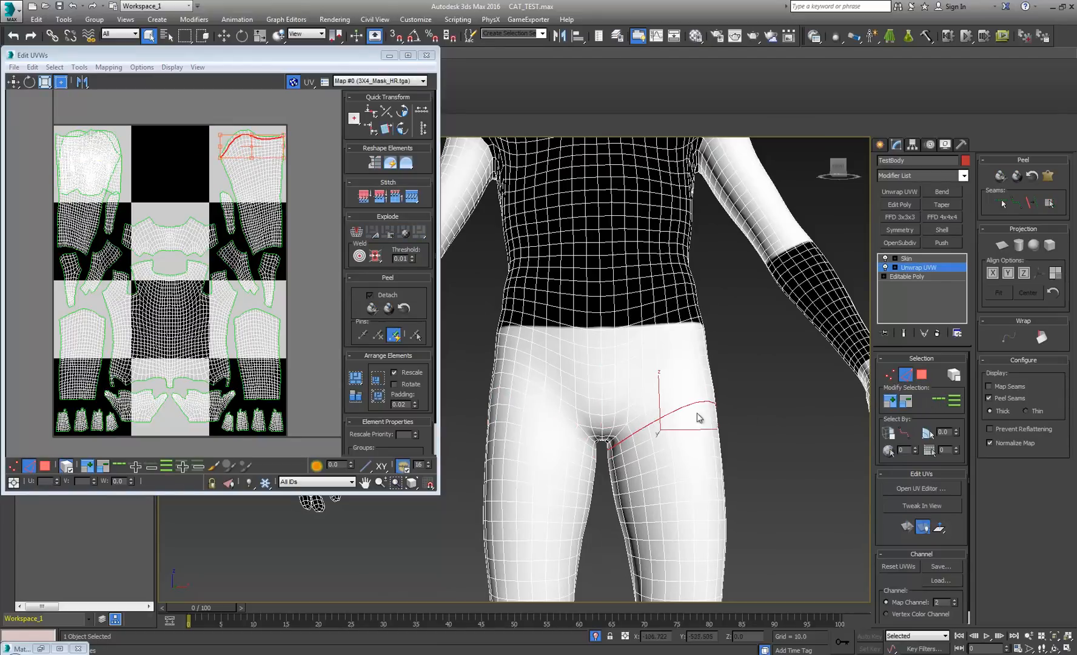
click(55, 67)
click(99, 119)
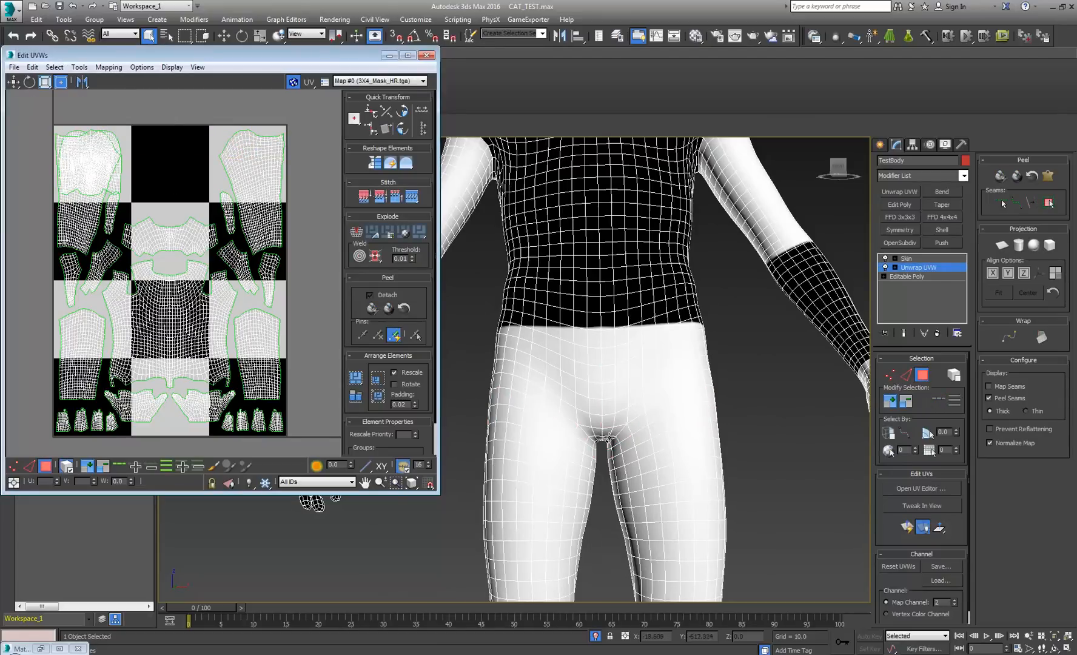
Select the polygon band around each upper thigh just below the hips, and move both bands down in the UV layout
click(633, 432)
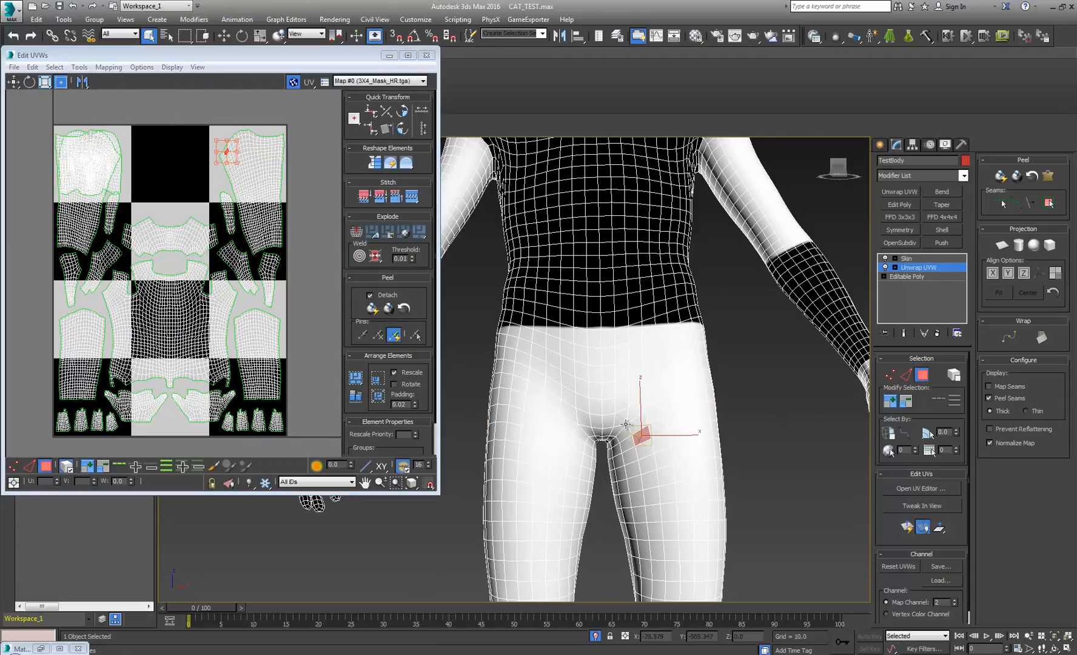
click(637, 423)
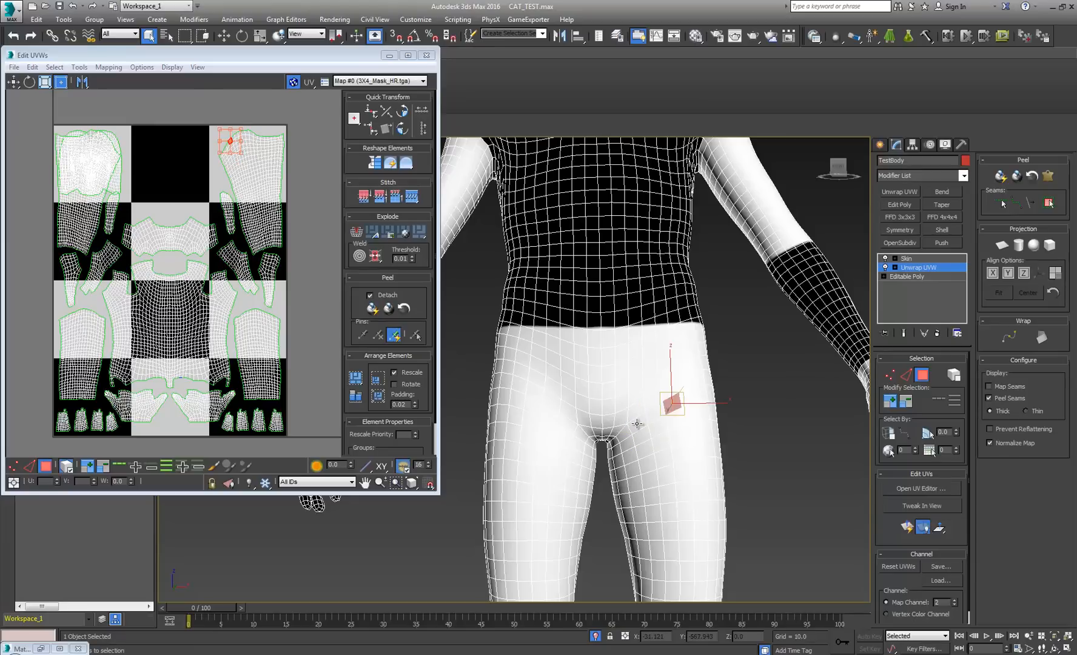
scroll(654, 446, up, 1)
click(601, 404)
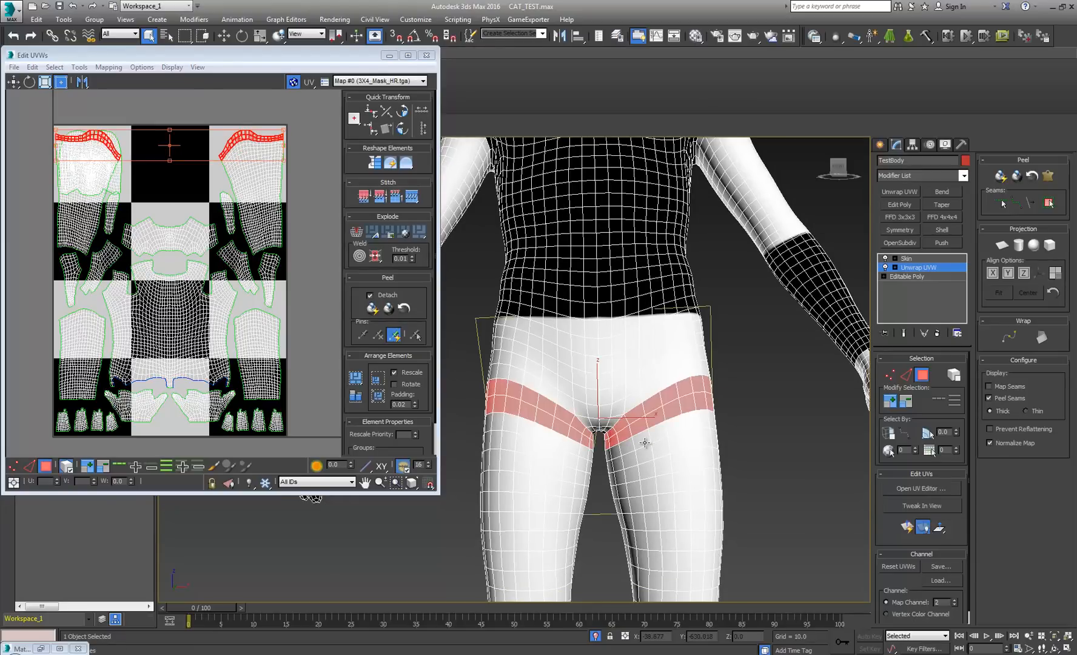
middle_drag(230, 261, 214, 180)
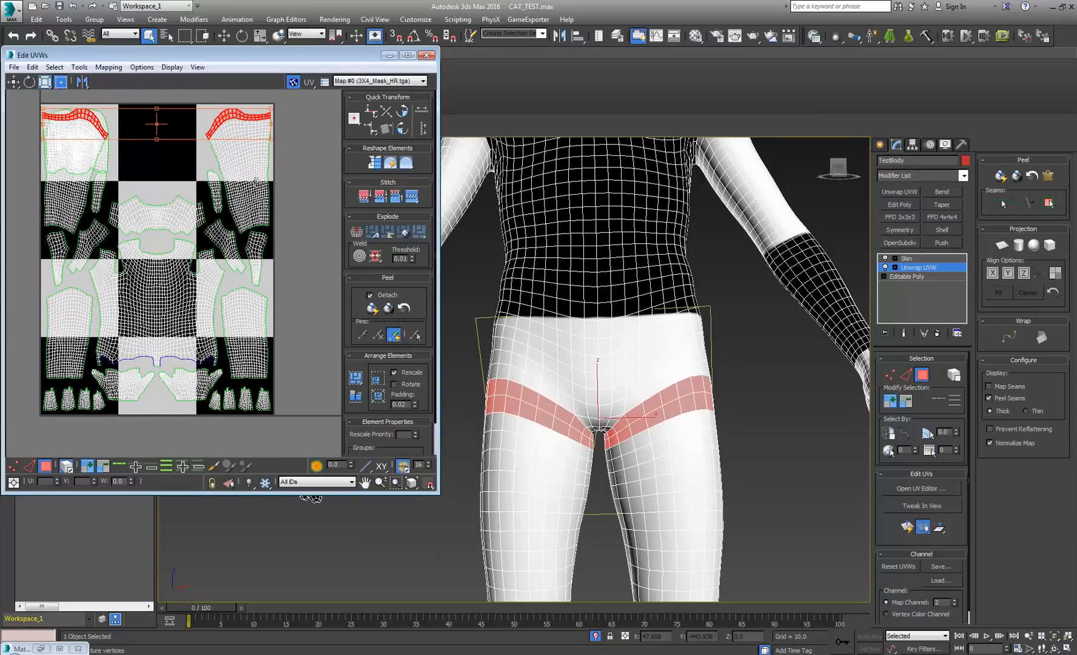
drag(235, 125, 243, 158)
Add the neck-and-shoulder shell and the torso shell to the selected thigh bands
ctrl+click(163, 289)
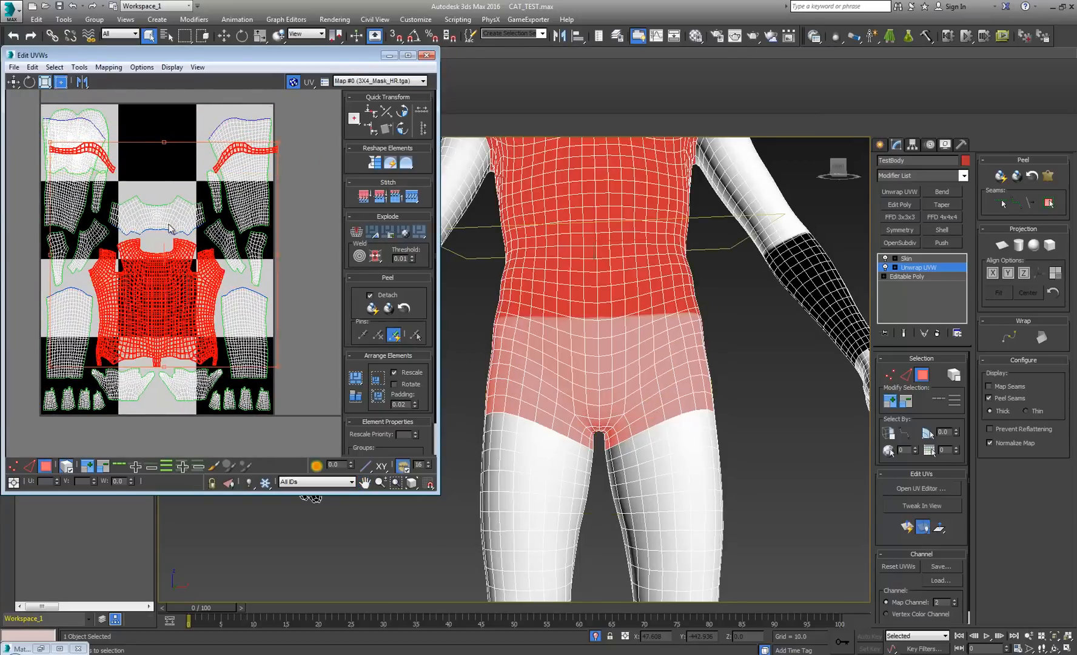
key(ctrl+z)
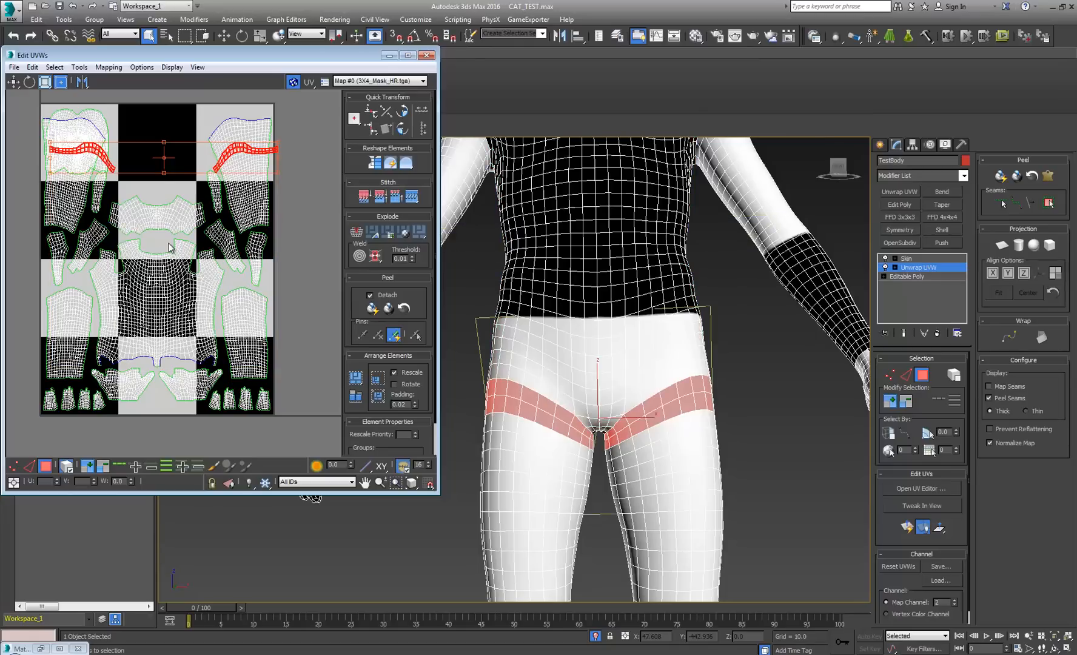
ctrl+click(160, 216)
ctrl+click(164, 304)
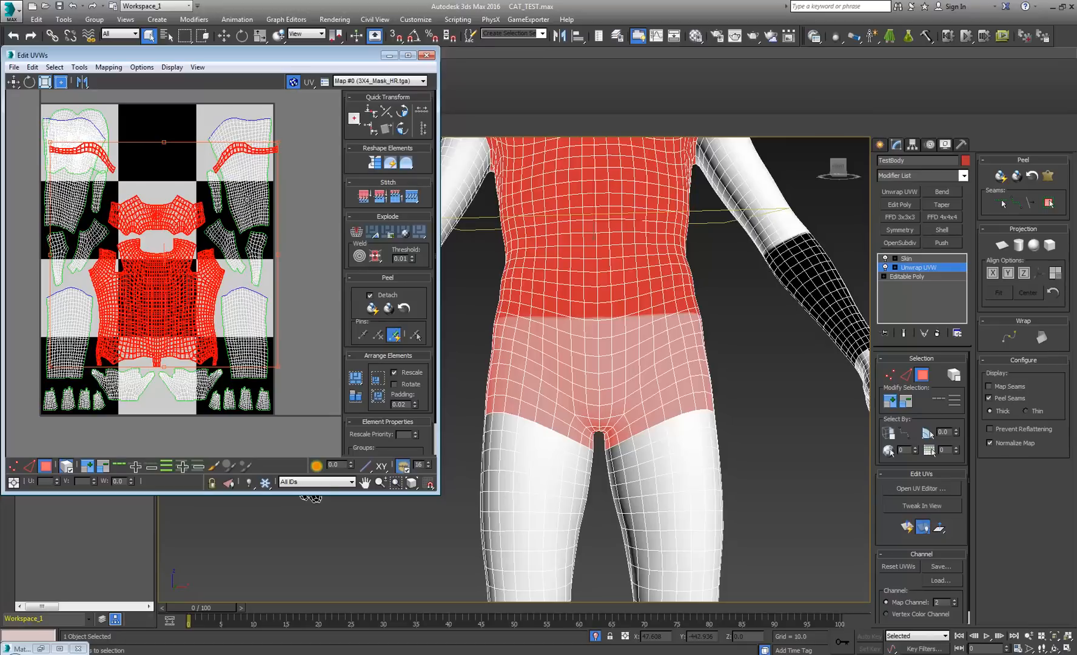
drag(247, 199, 201, 220)
key(ctrl+z)
ctrl+drag(320, 242, 235, 260)
alt+click(253, 276)
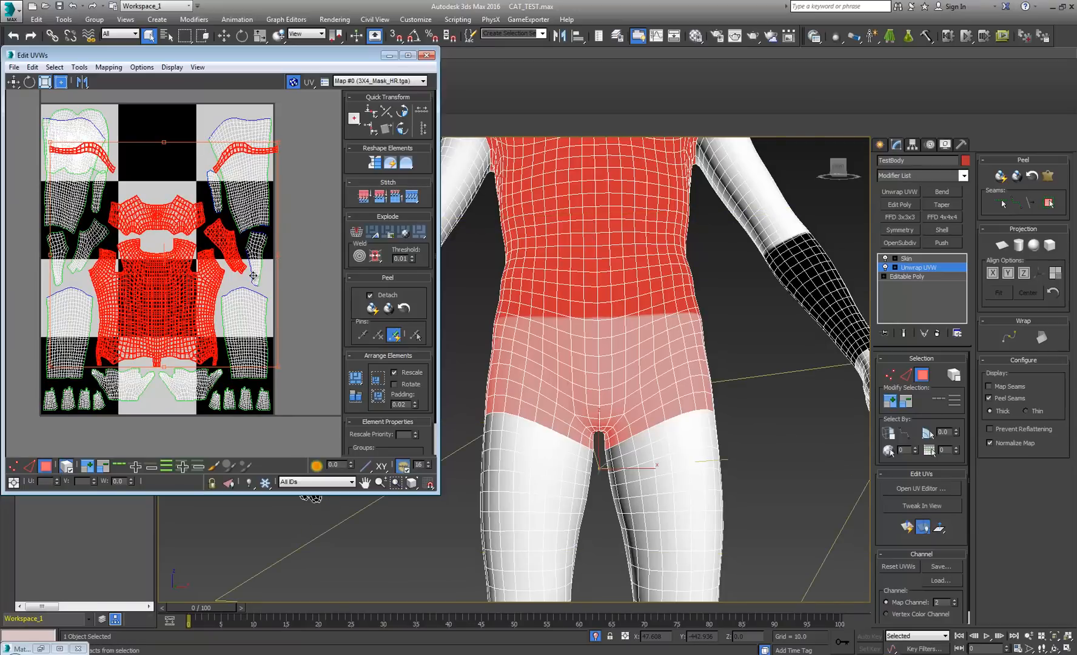
drag(303, 239, 263, 270)
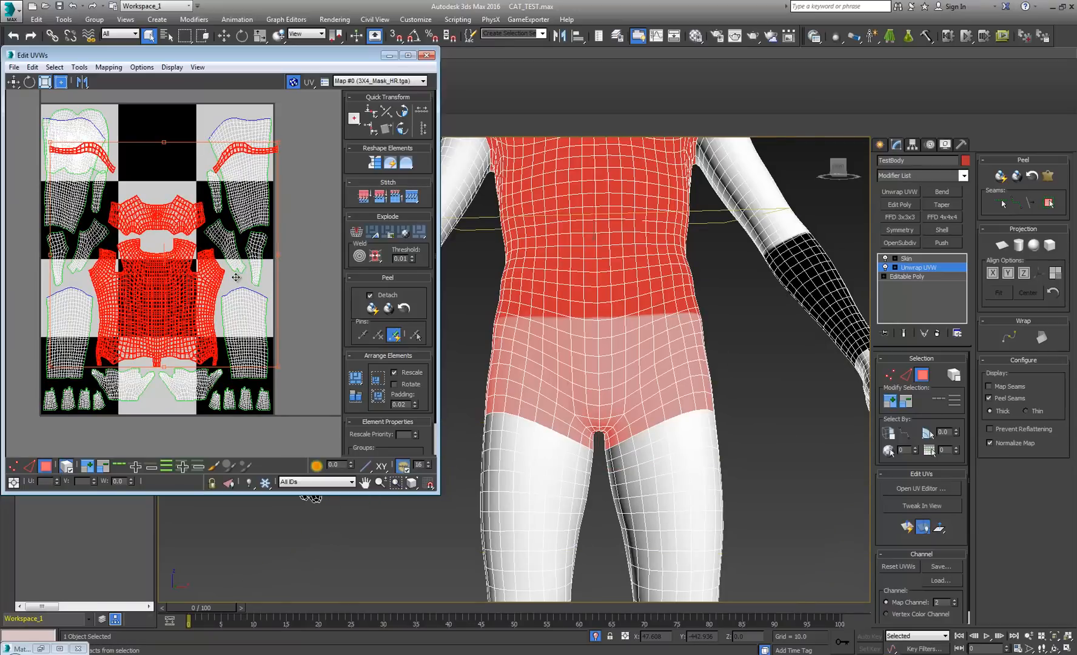
Use Freeform mode to shrink the torso, neck-and-shoulder and thigh-band polygons and fit them inside the top-middle black cell
click(13, 81)
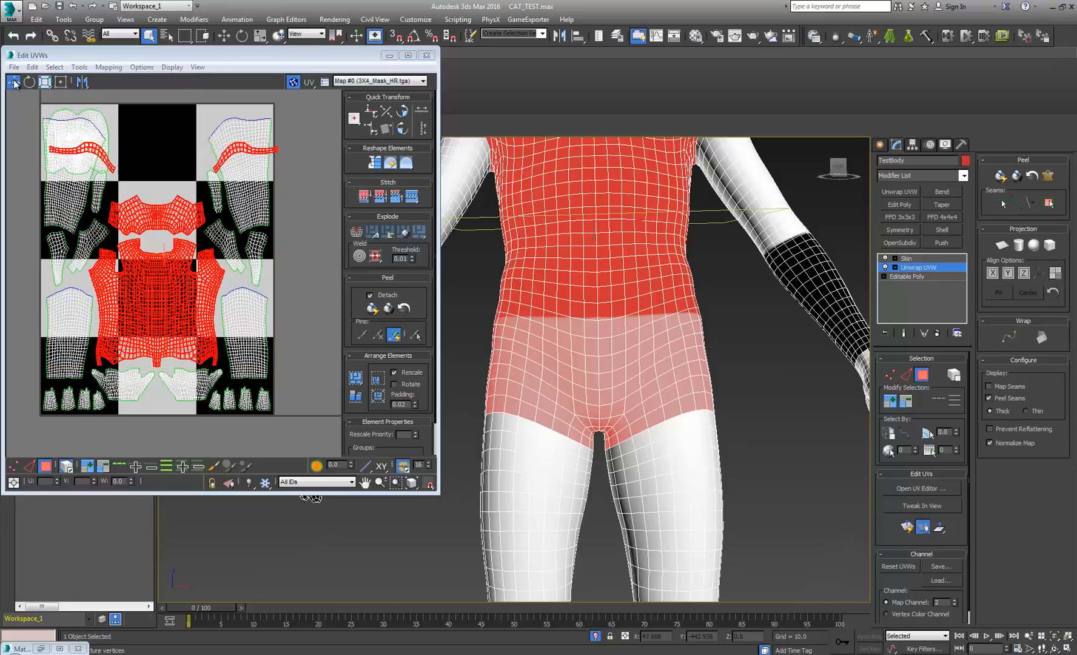
click(234, 255)
click(93, 374)
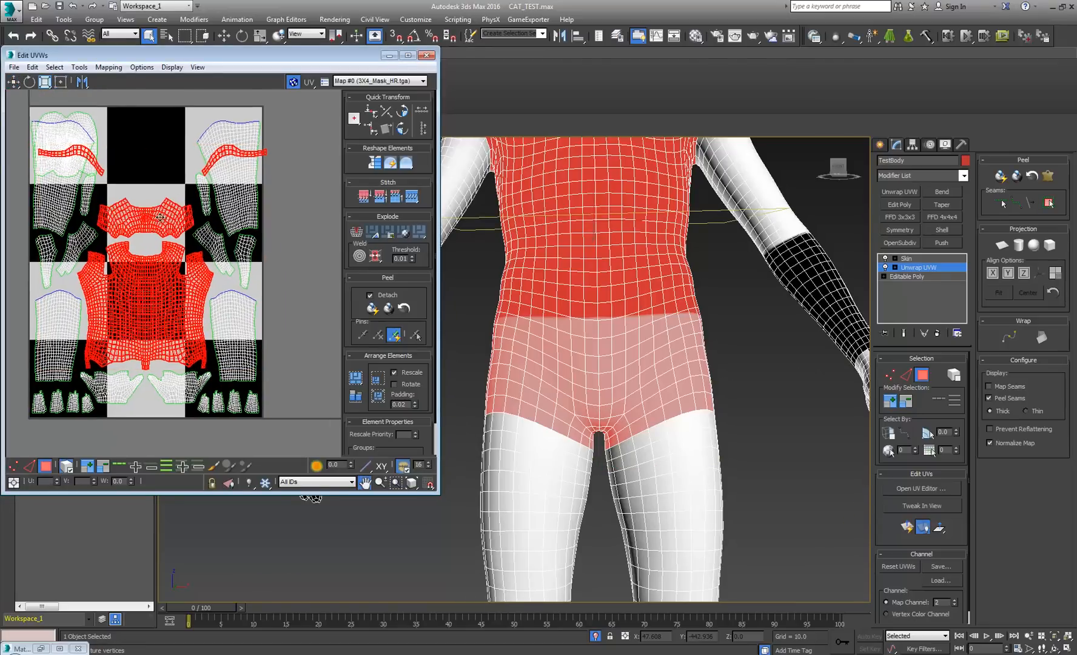
click(60, 82)
drag(259, 377, 161, 211)
drag(32, 260, 105, 185)
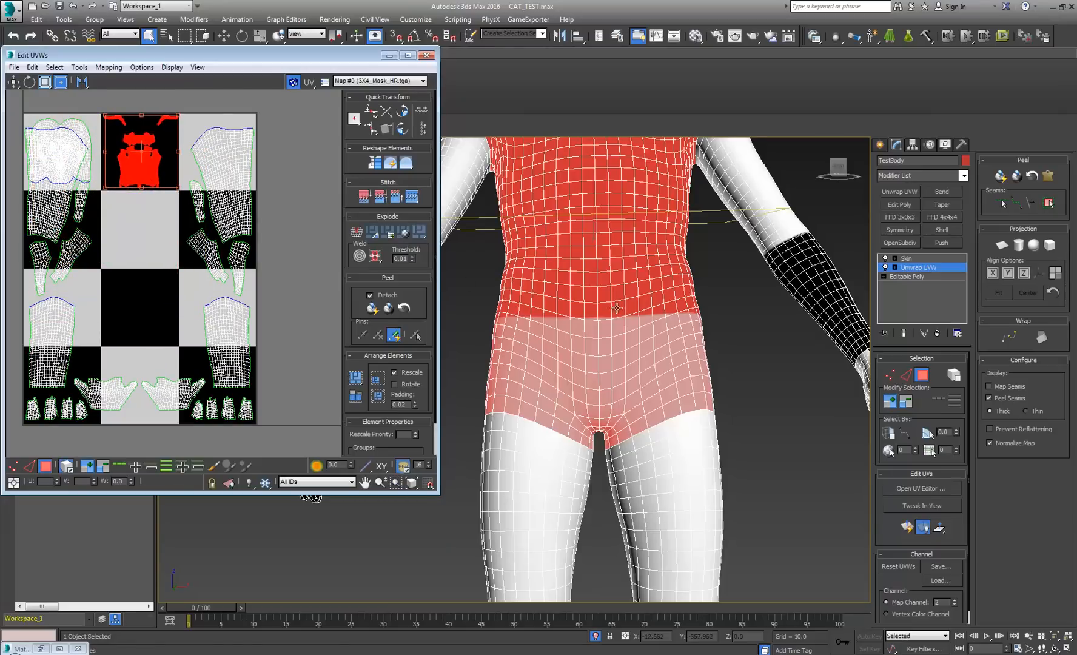
View the whole body with its torso selection and compare it with the numbered body sketch in Photoshop
scroll(605, 292, down, 5)
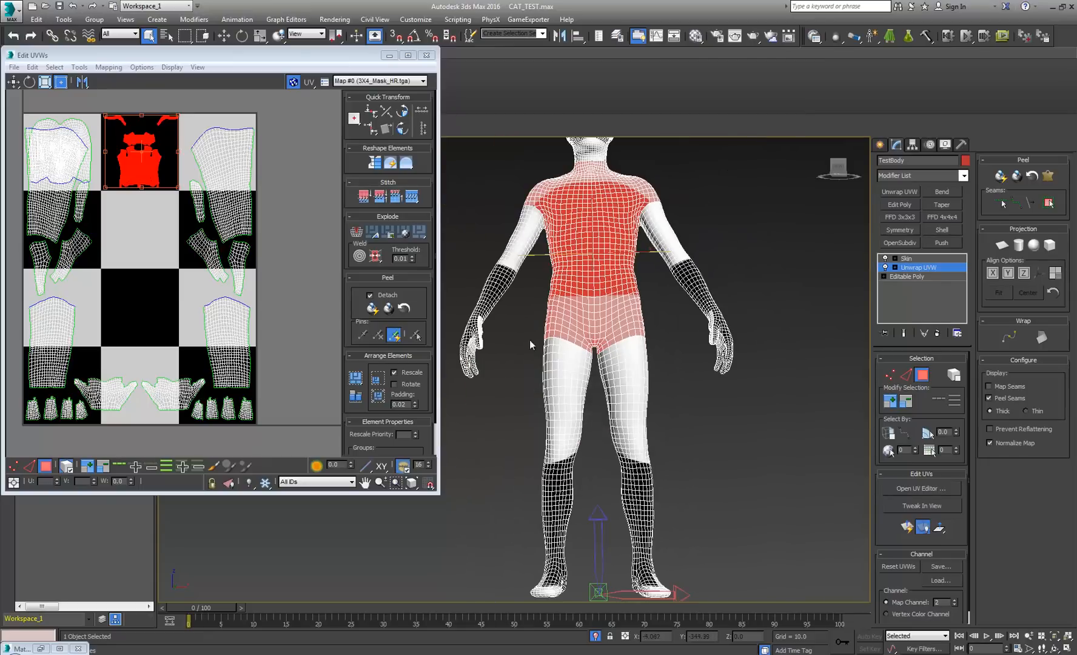
middle_drag(558, 294, 567, 353)
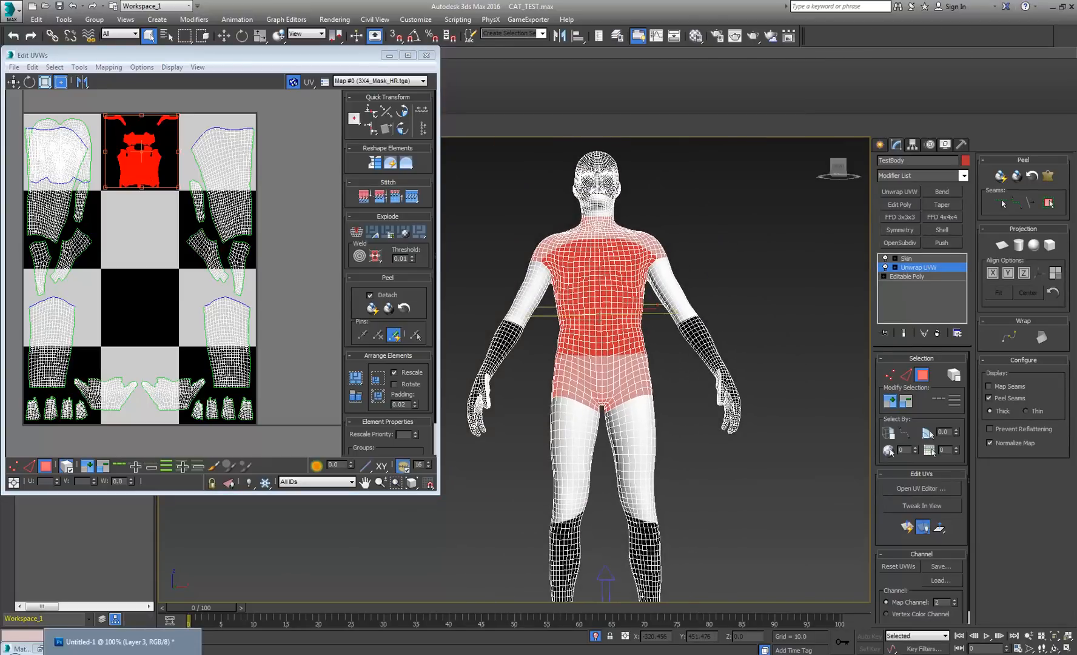
click(126, 652)
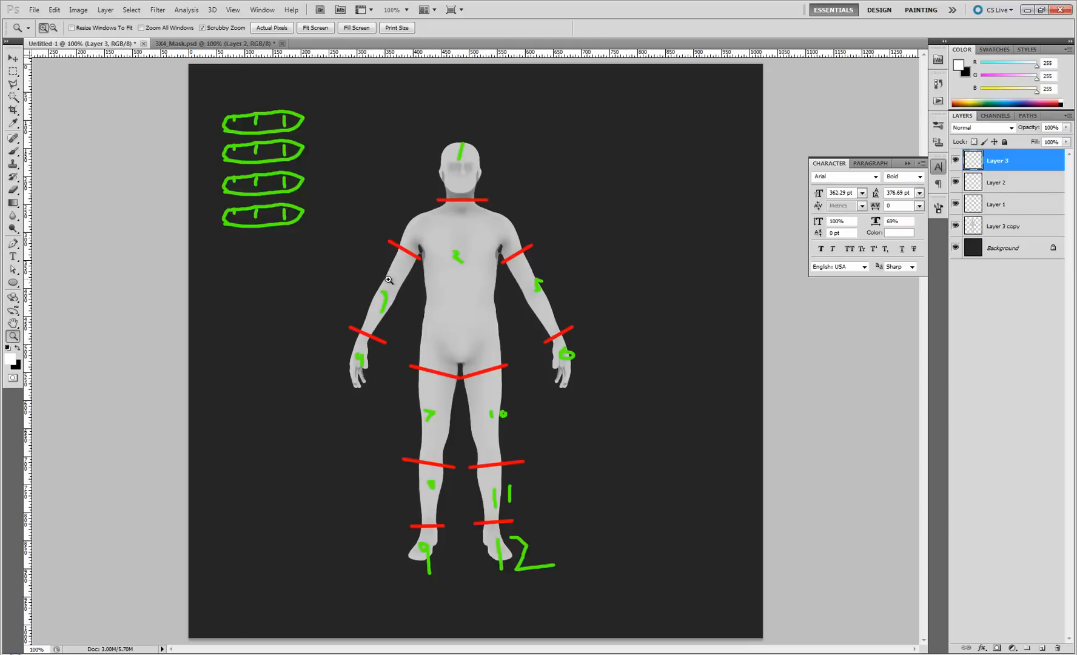
click(226, 650)
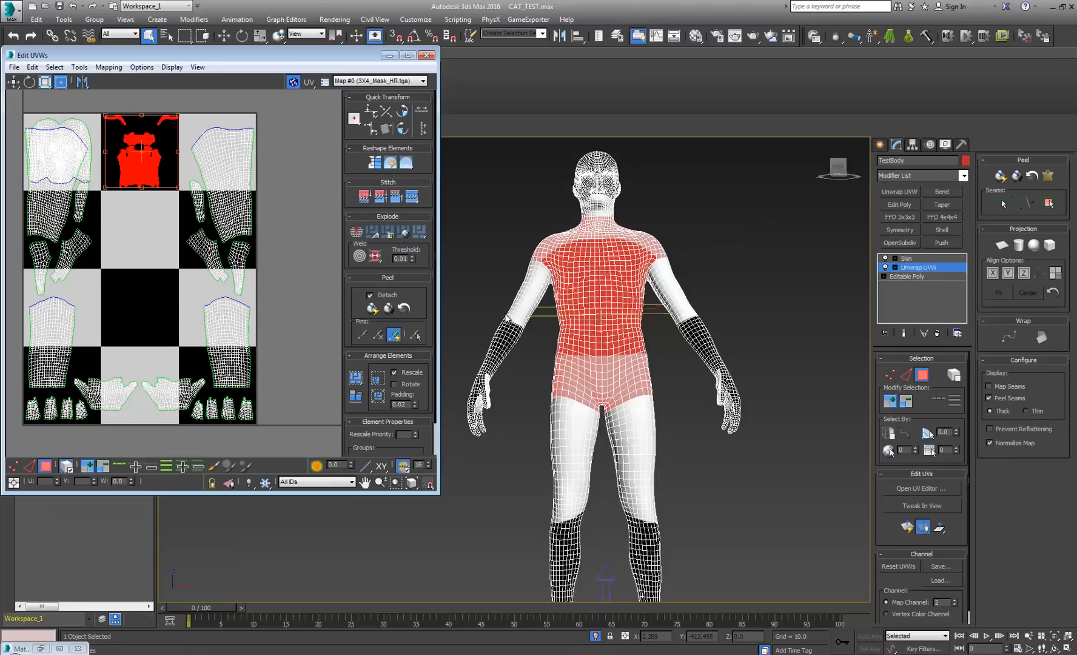
Select the character's right arm shell down to the wrist, and move and shrink it to fit inside the top-right white cell
click(507, 317)
click(513, 317)
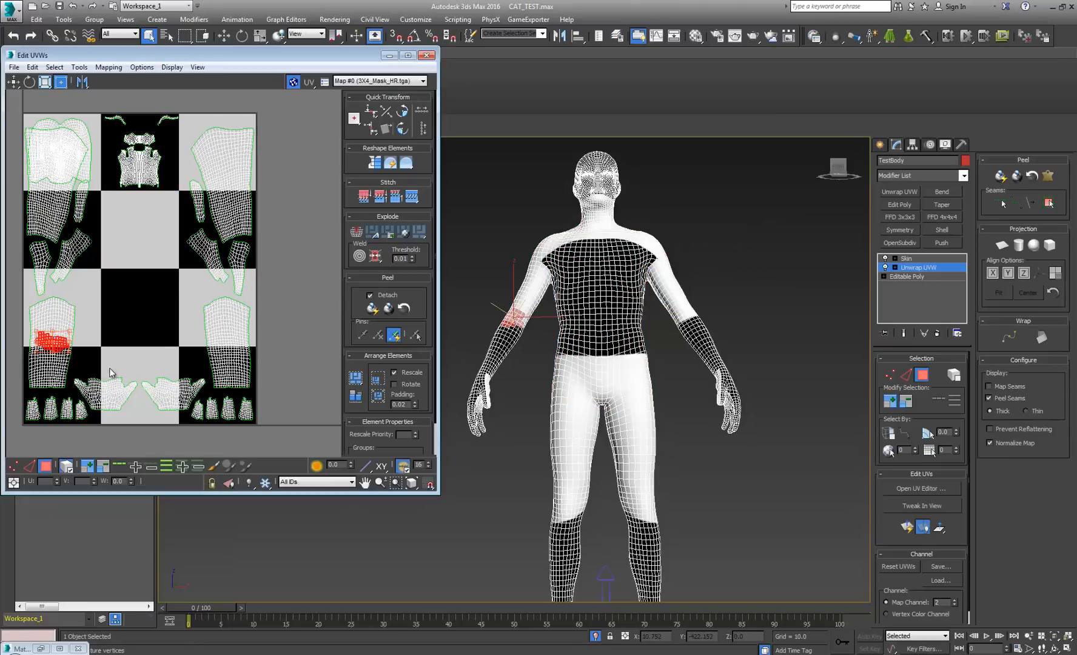
click(61, 361)
drag(72, 350, 247, 169)
ctrl+drag(205, 206, 222, 169)
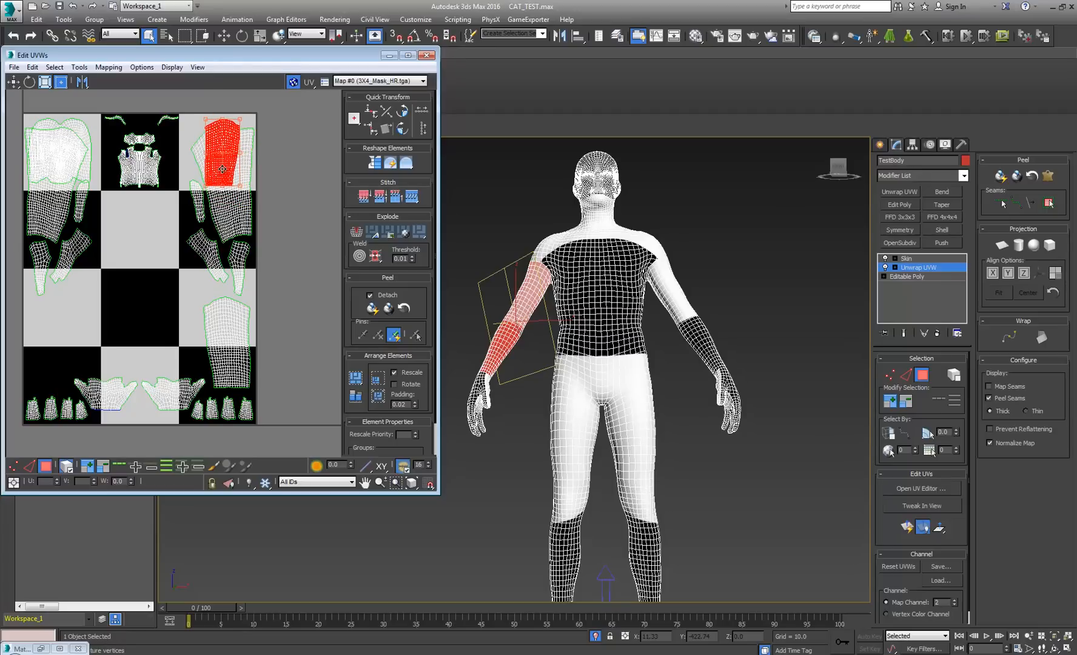
Reselect the torso group and scale it down further within the top-middle black cell, leaving a margin around it
click(159, 172)
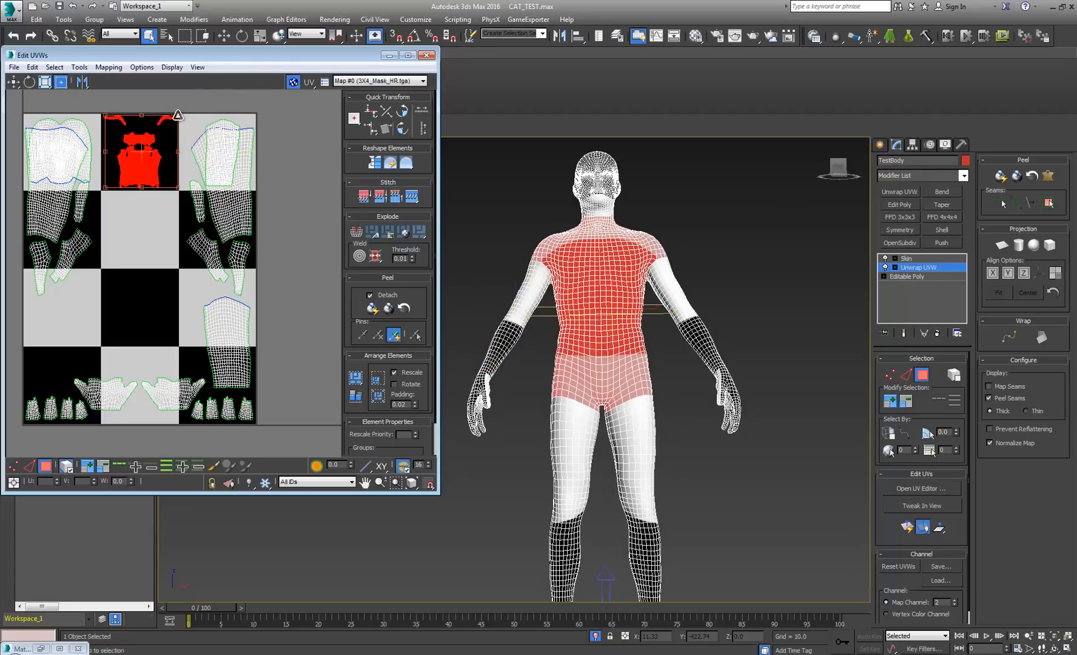
mouse_move(169, 121)
ctrl+mouse_down()
mouse_move(152, 142)
mouse_move(188, 109)
mouse_move(182, 117)
ctrl+mouse_up()
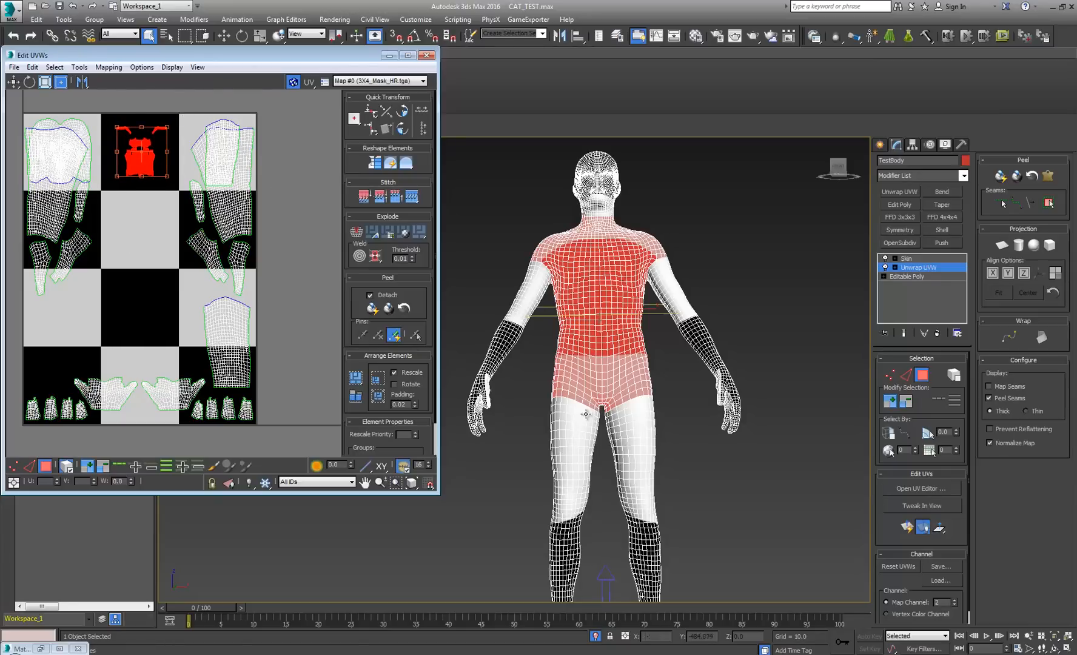
click(480, 400)
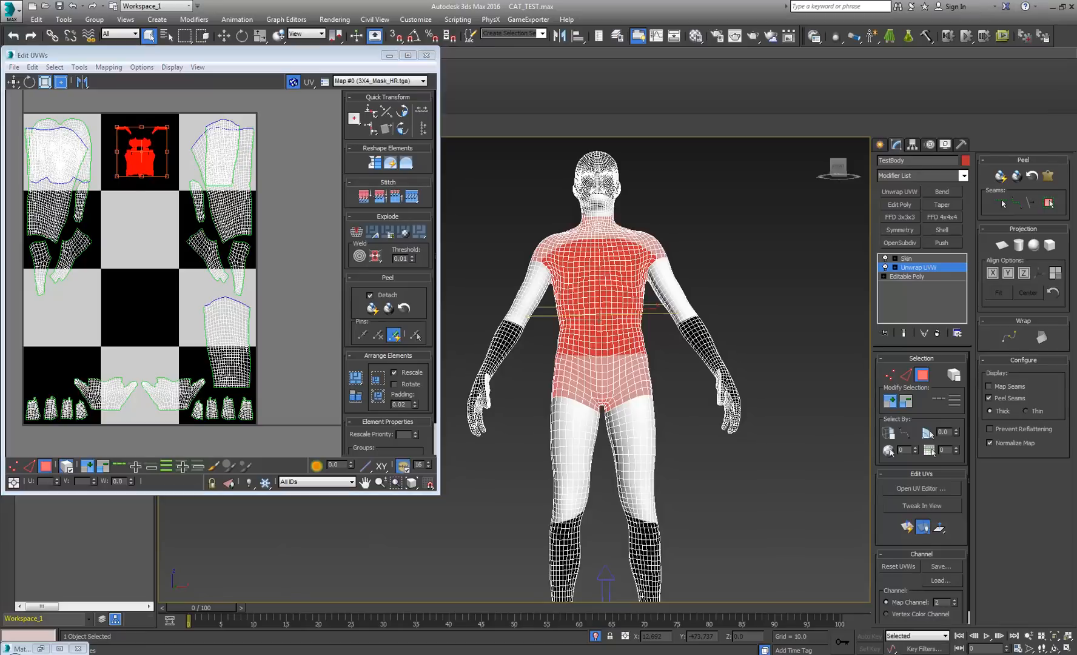
Select the right hand and finger shells and, after checking the numbered Photoshop sketch, move and shrink them into the second row's left black cell
click(110, 402)
drag(22, 431, 104, 386)
alt+middle_drag(515, 358, 464, 447)
drag(459, 443, 508, 390)
alt+middle_drag(508, 390, 545, 417)
scroll(544, 417, up, 10)
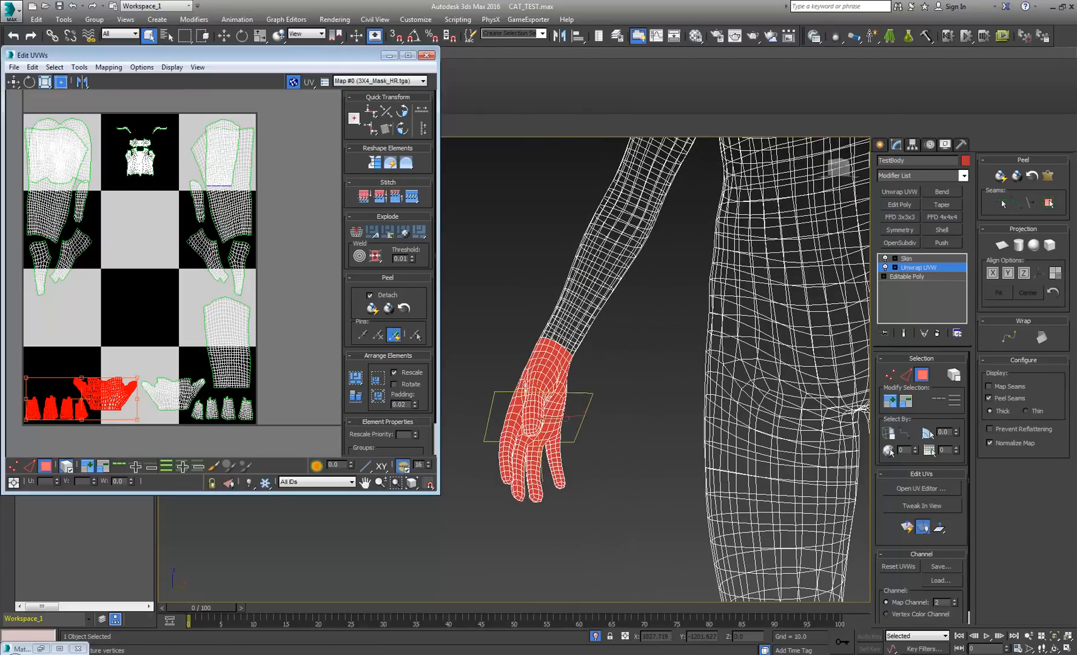
click(139, 630)
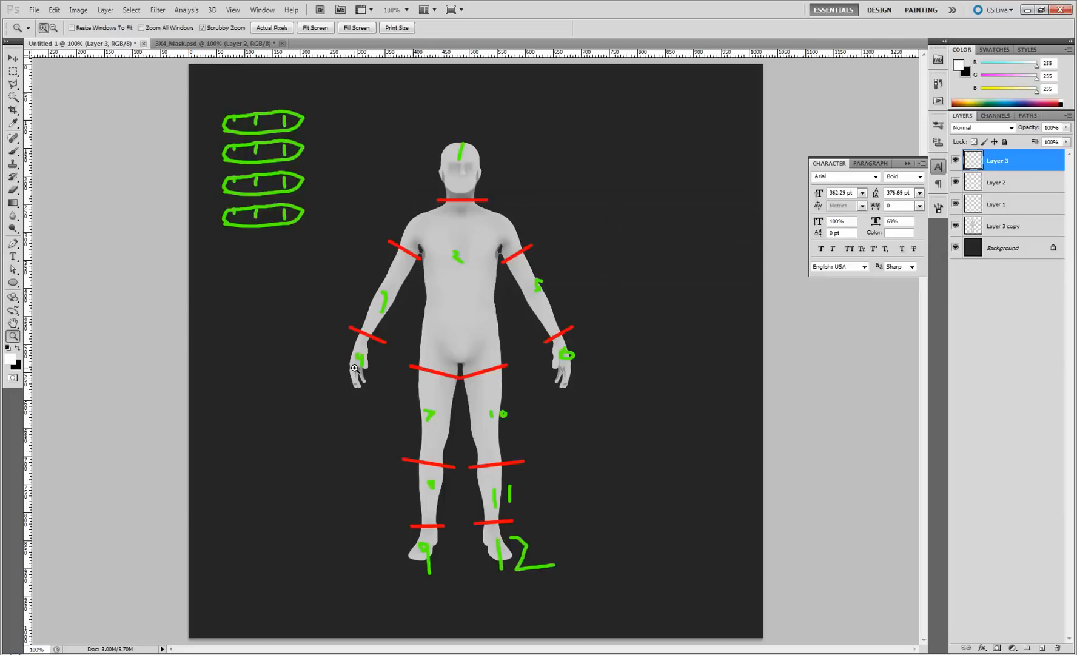
click(249, 649)
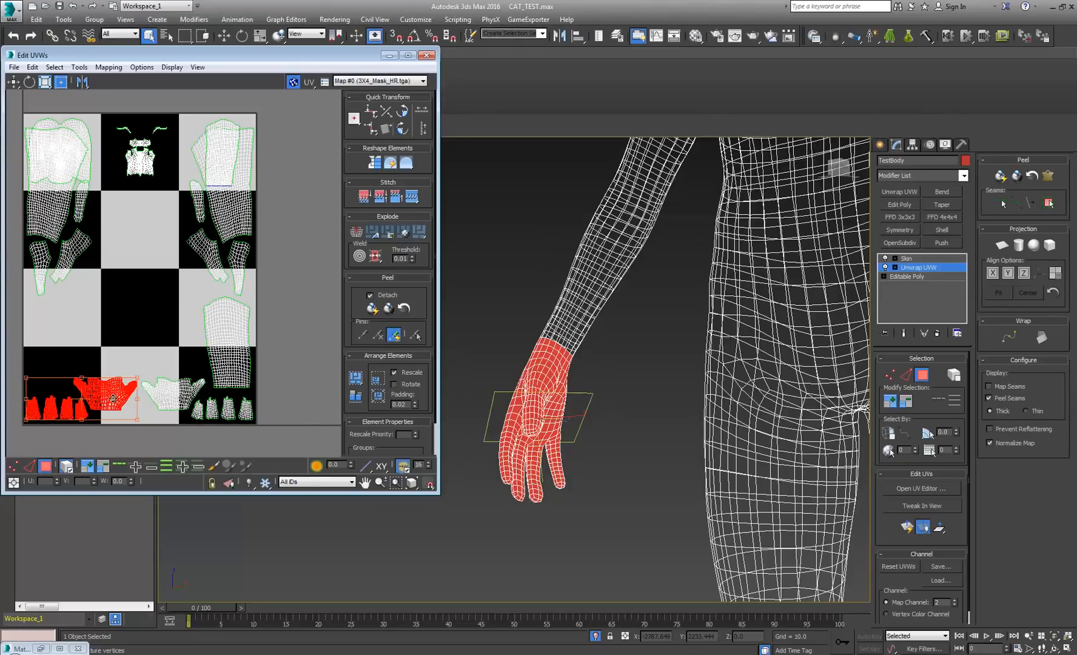
drag(113, 399, 87, 230)
Recheck the Photoshop sketch and fit the left arm shell in the second row's middle white cell and the left hand shells in its right black cell
scroll(641, 392, down, 5)
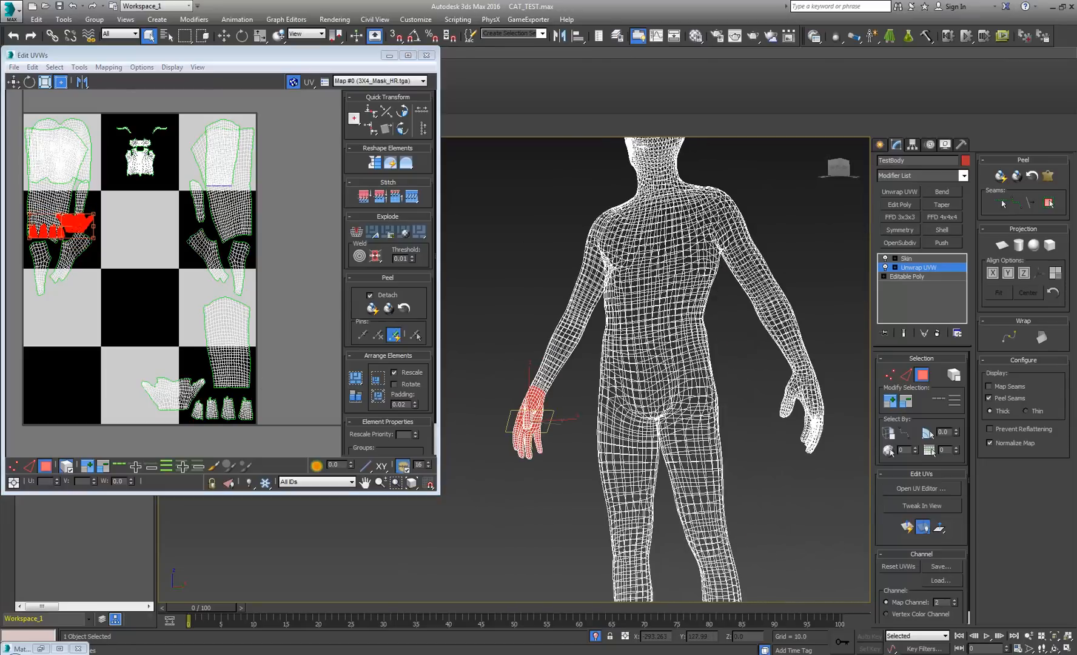
key(alt+Tab)
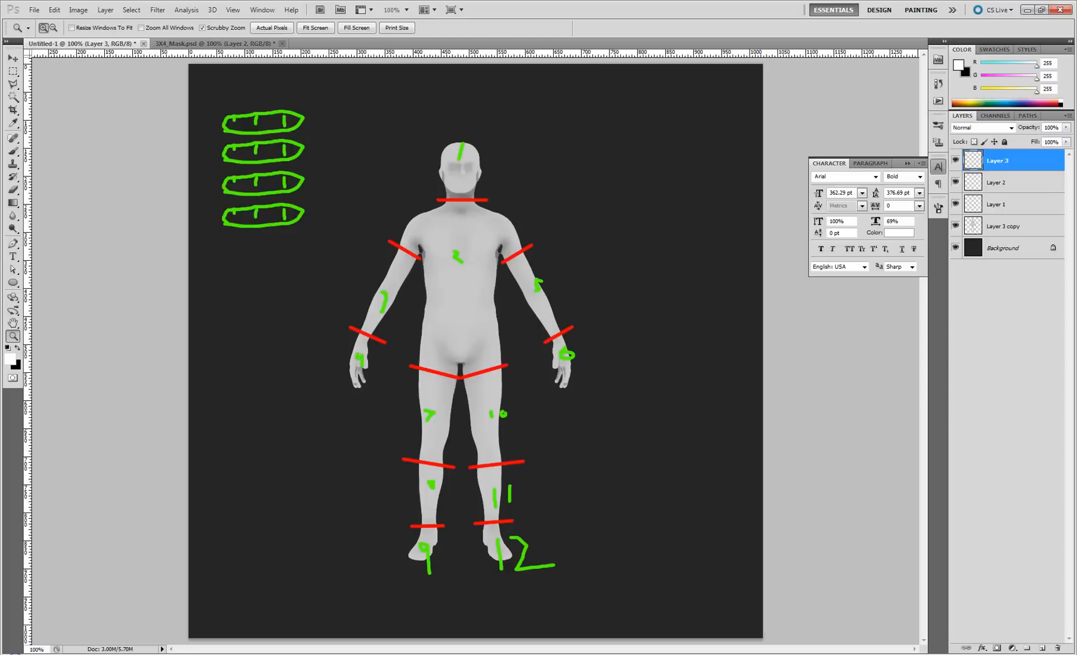
key(alt+Tab)
middle_drag(640, 384, 606, 479)
click(717, 360)
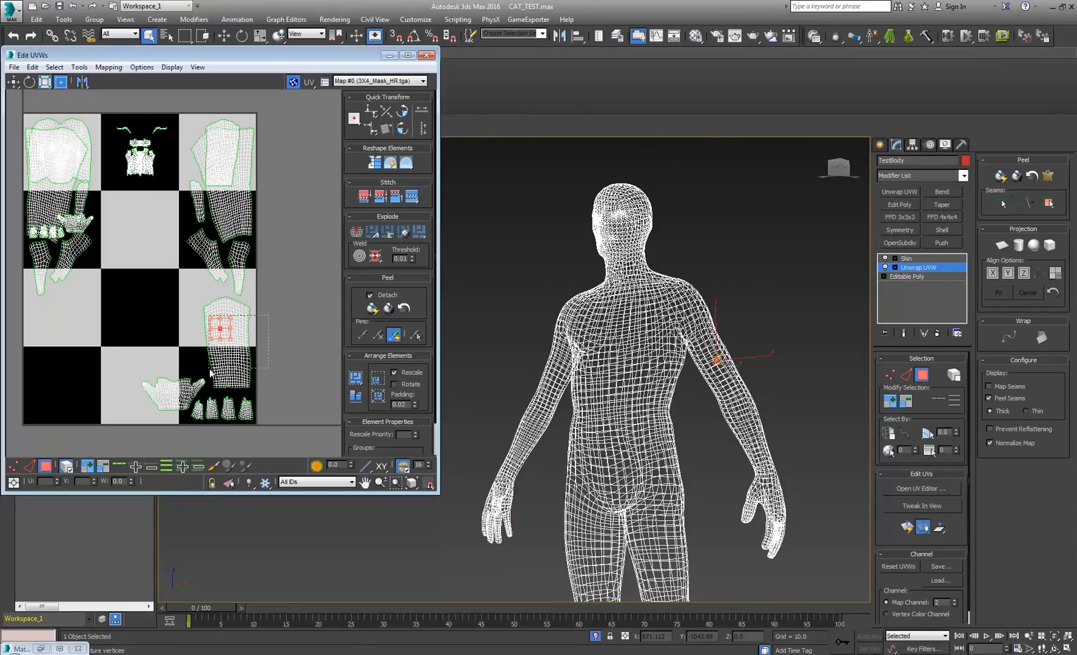
drag(209, 370, 133, 256)
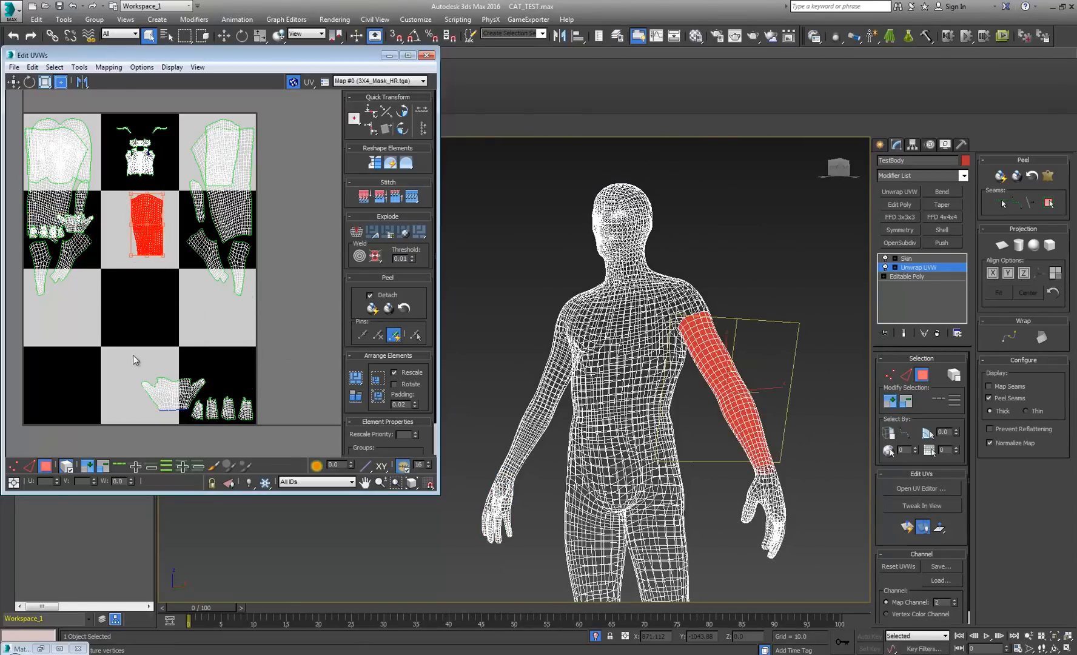
drag(133, 356, 251, 228)
Select a polygon on the character's right thigh and grow the selection over the connected leg shell
middle_drag(563, 579, 535, 463)
click(567, 473)
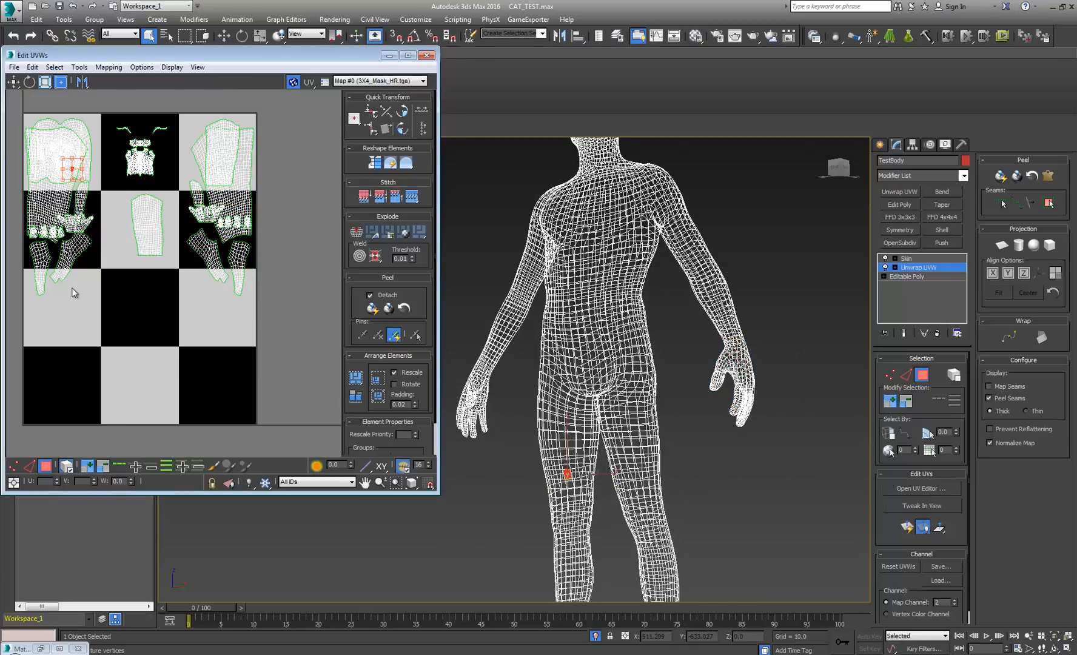
click(89, 468)
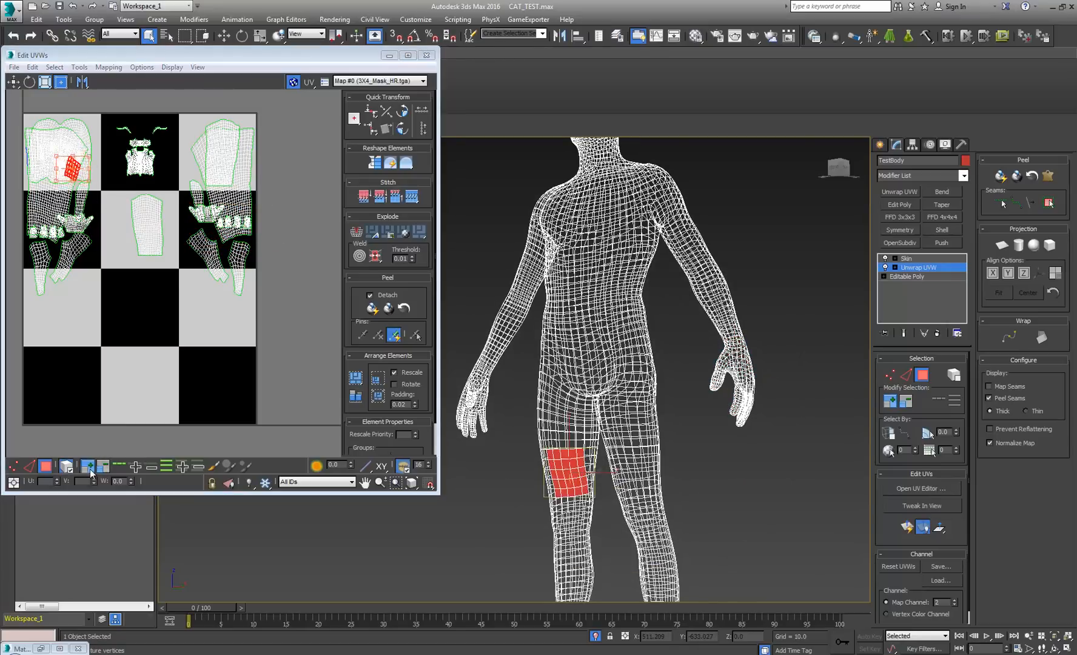
click(89, 468)
click(90, 468)
click(91, 470)
click(94, 472)
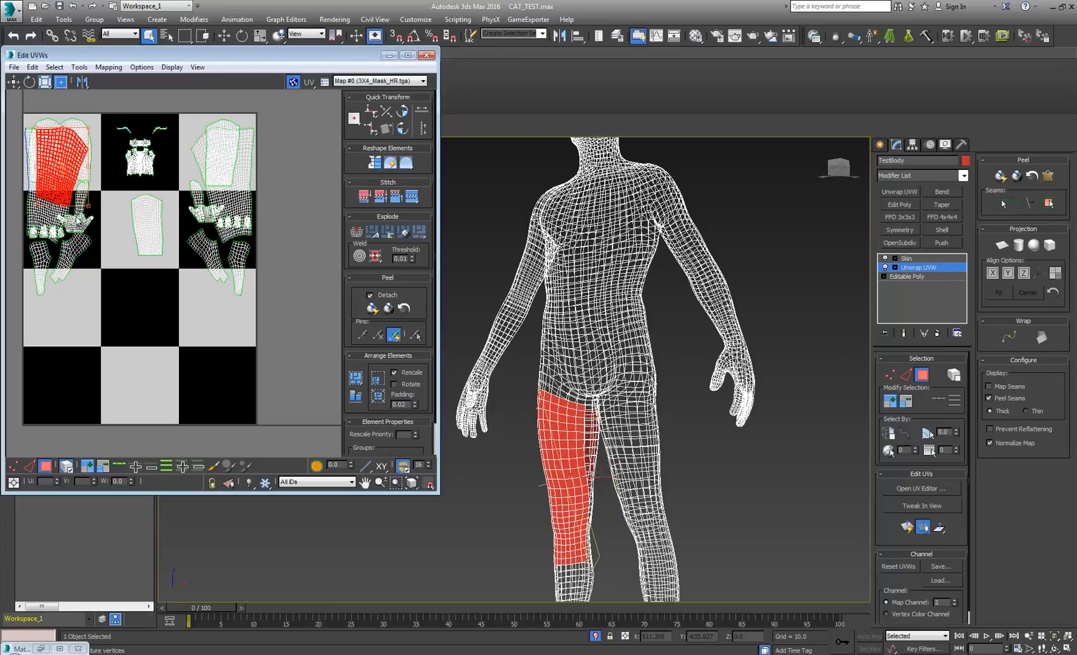
click(94, 473)
Move and shrink the right leg shell into the third row's left white cell, and compare the leg divisions with the Photoshop sketch
mouse_move(545, 340)
alt+middle_down()
mouse_move(574, 328)
mouse_move(581, 256)
mouse_move(599, 253)
alt+middle_up()
drag(57, 213, 71, 308)
ctrl+drag(101, 221, 71, 277)
alt+middle_drag(592, 493, 676, 471)
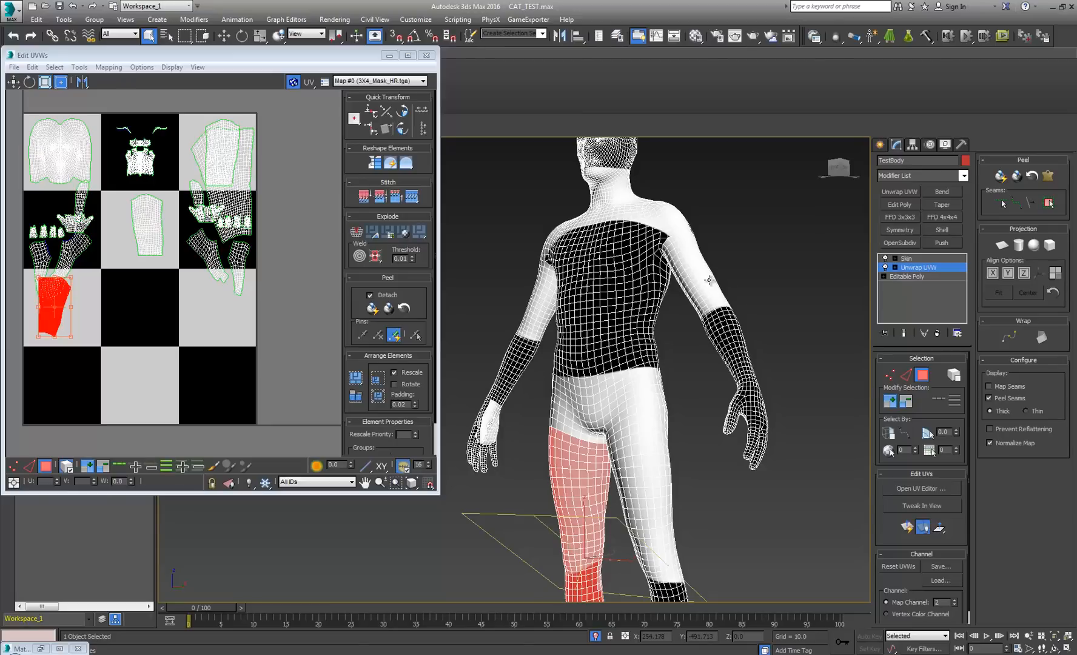
middle_drag(570, 459, 570, 297)
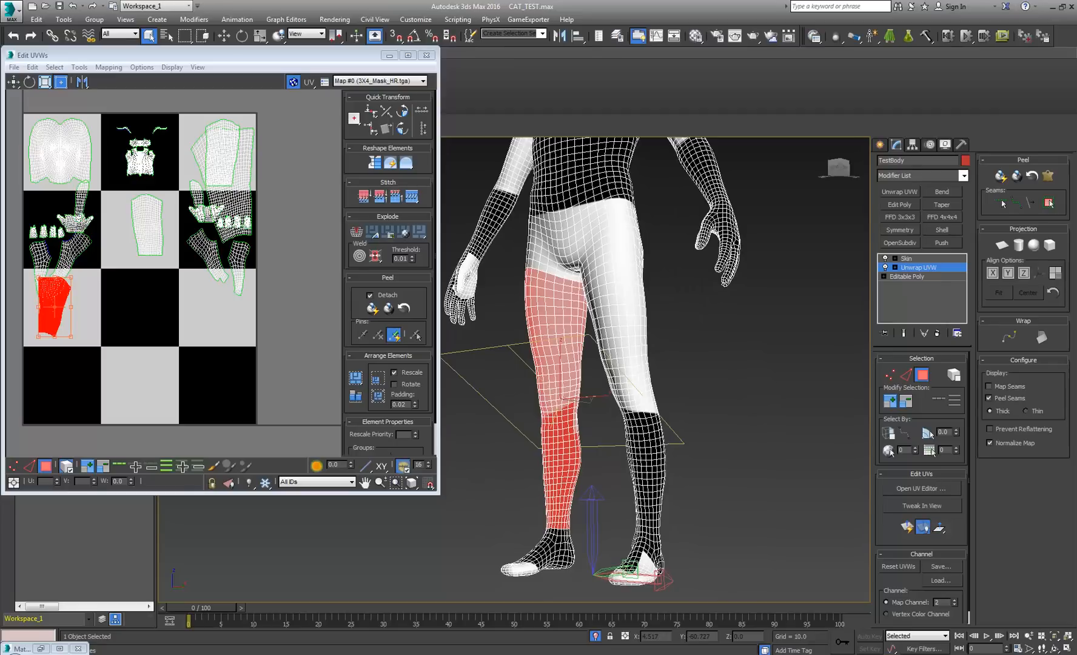
key(alt+Tab)
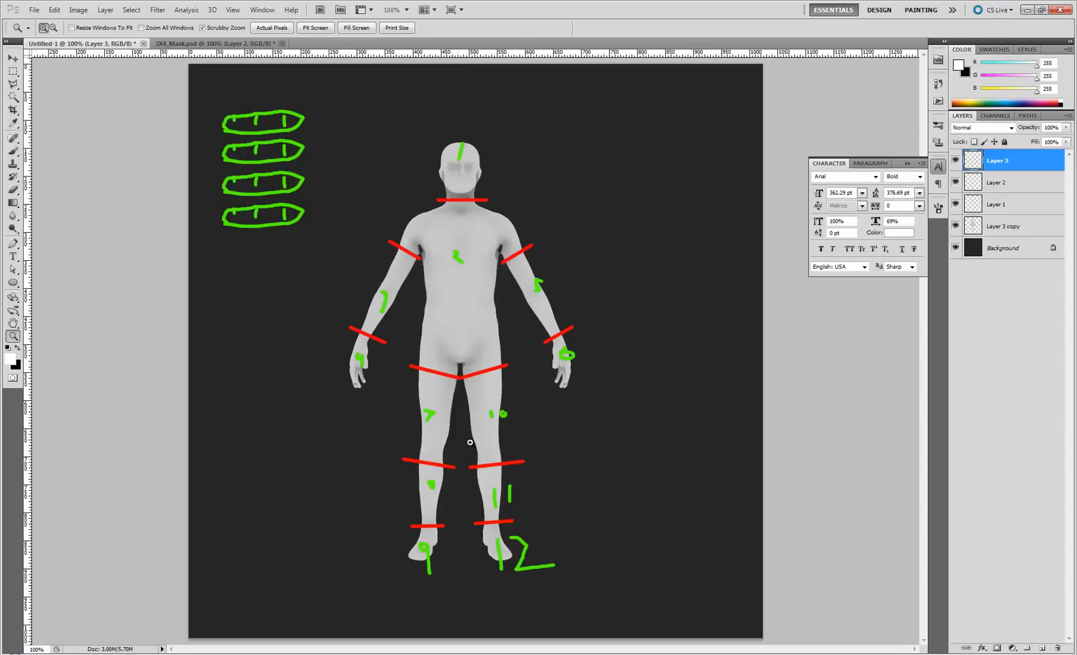
key(alt+Tab)
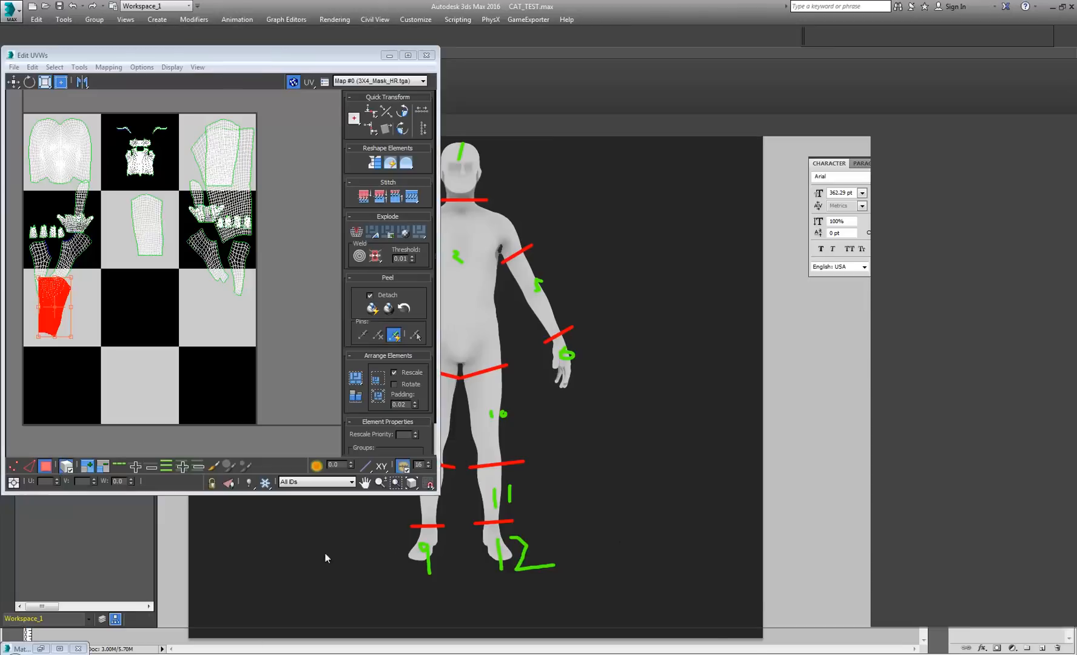
Switch to edge selection and select a horizontal edge across the front of the character's right knee
alt+middle_drag(596, 409, 644, 416)
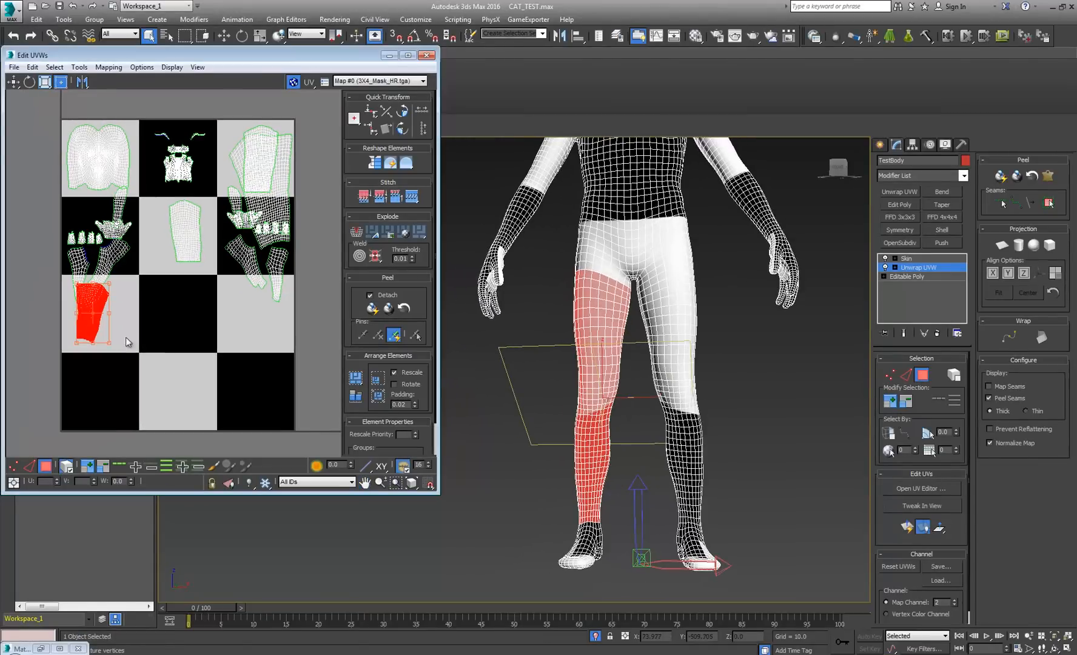
scroll(126, 337, up, 6)
scroll(130, 319, up, 1)
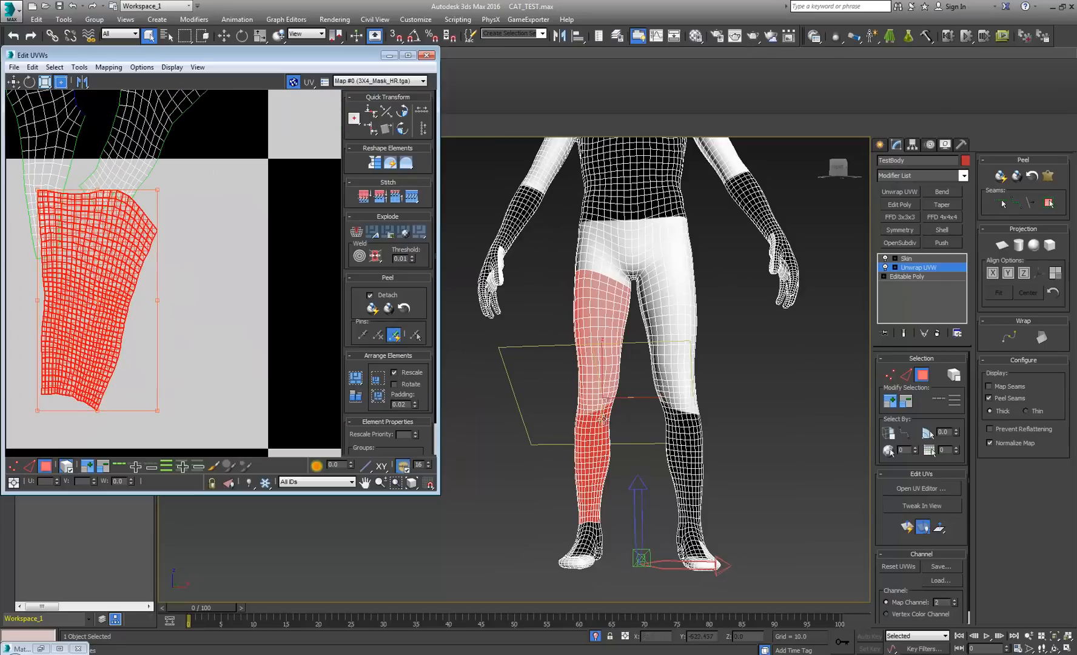
key(2)
click(597, 398)
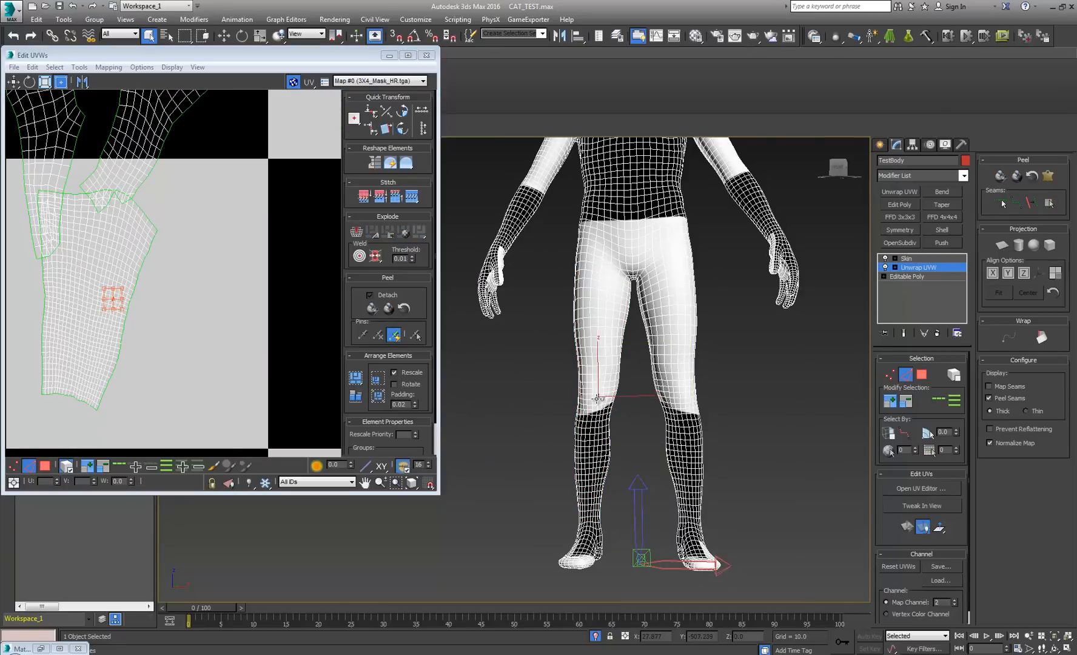
scroll(597, 398, up, 4)
click(594, 399)
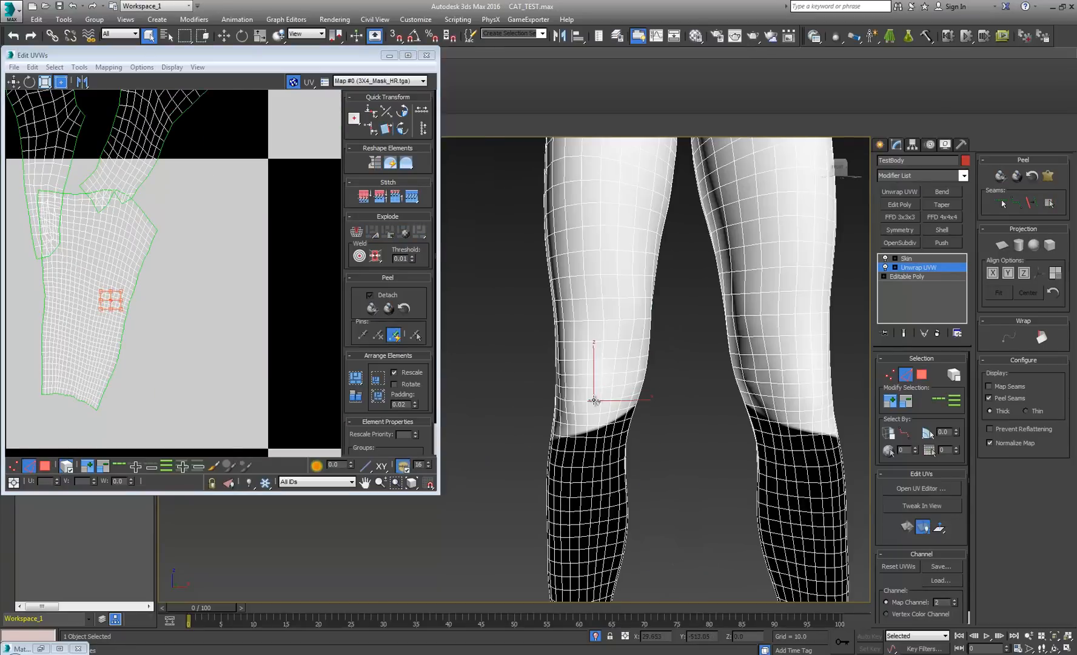
scroll(118, 349, up, 5)
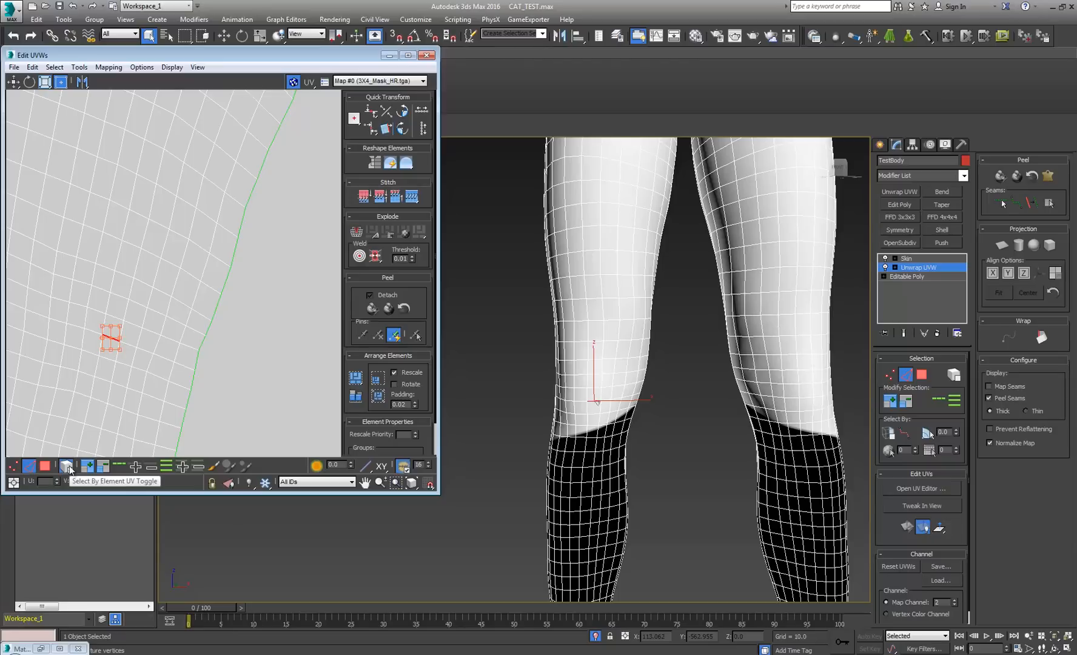
click(67, 465)
click(128, 345)
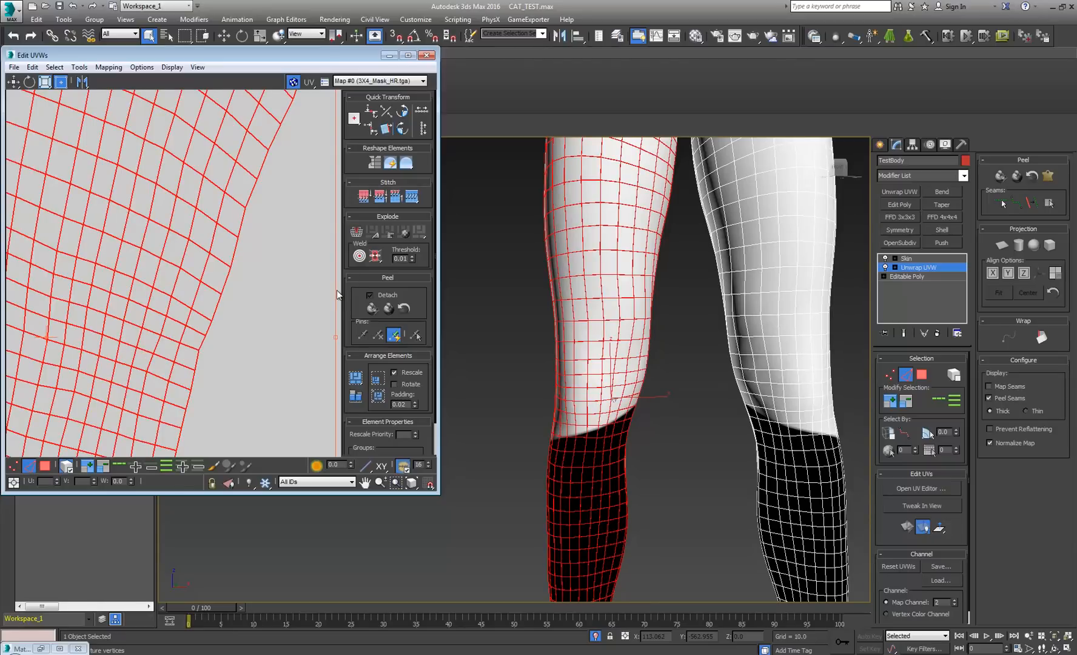
key(ctrl+z)
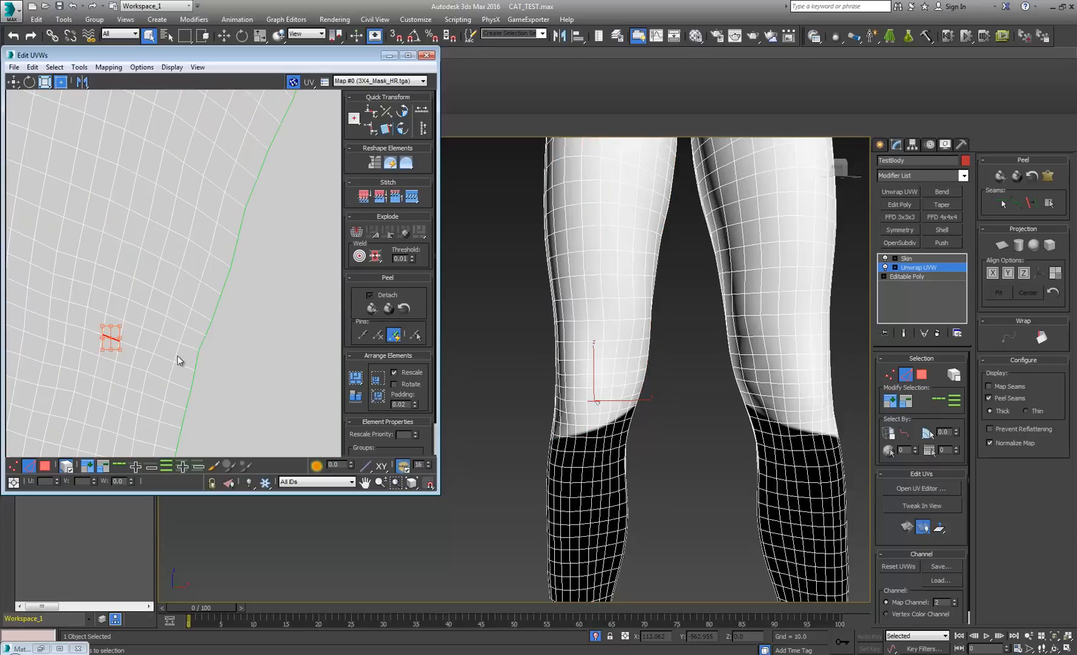
Select the whole edge loop around the right knee and convert it to a peel seam
double_click(129, 345)
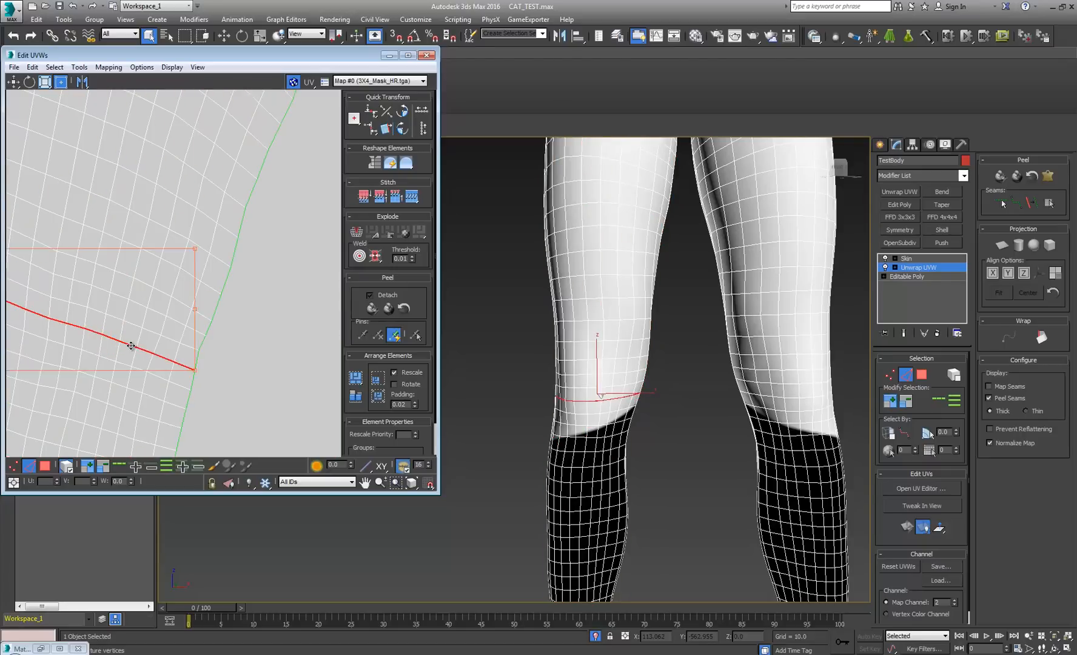
scroll(98, 348, down, 2)
middle_drag(49, 373, 173, 363)
scroll(208, 285, down, 2)
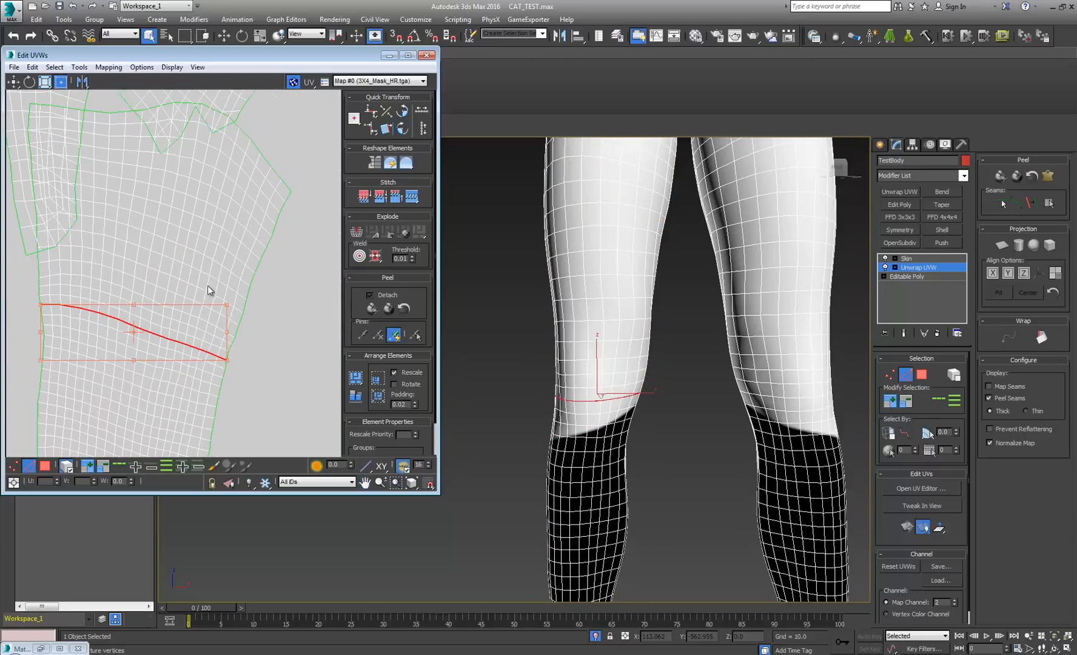
scroll(239, 264, up, 2)
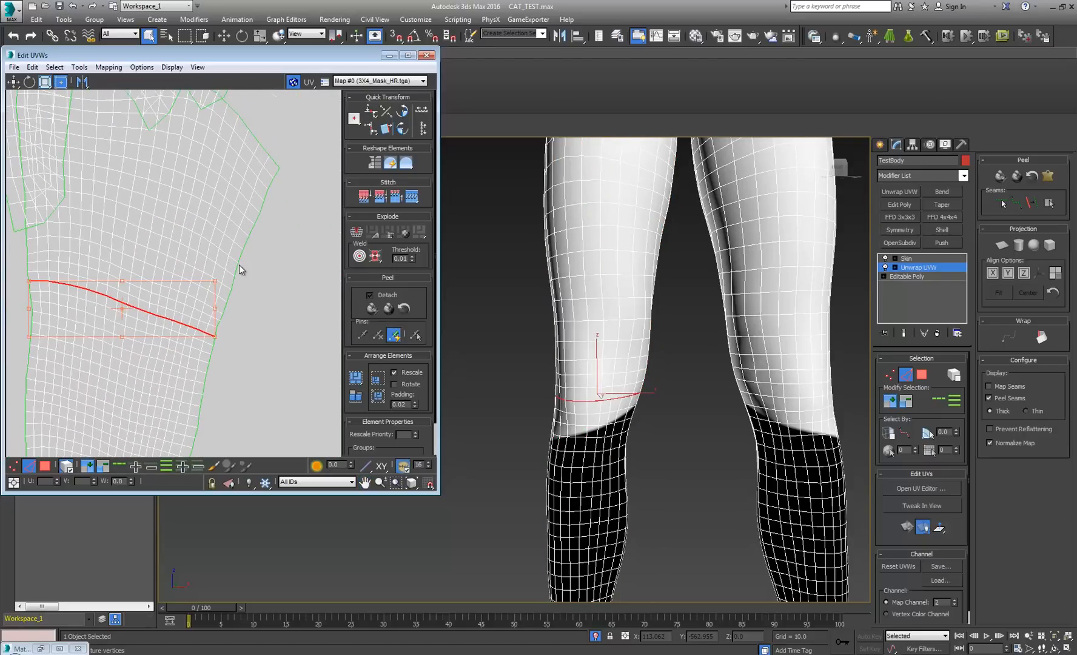
middle_drag(239, 265, 242, 316)
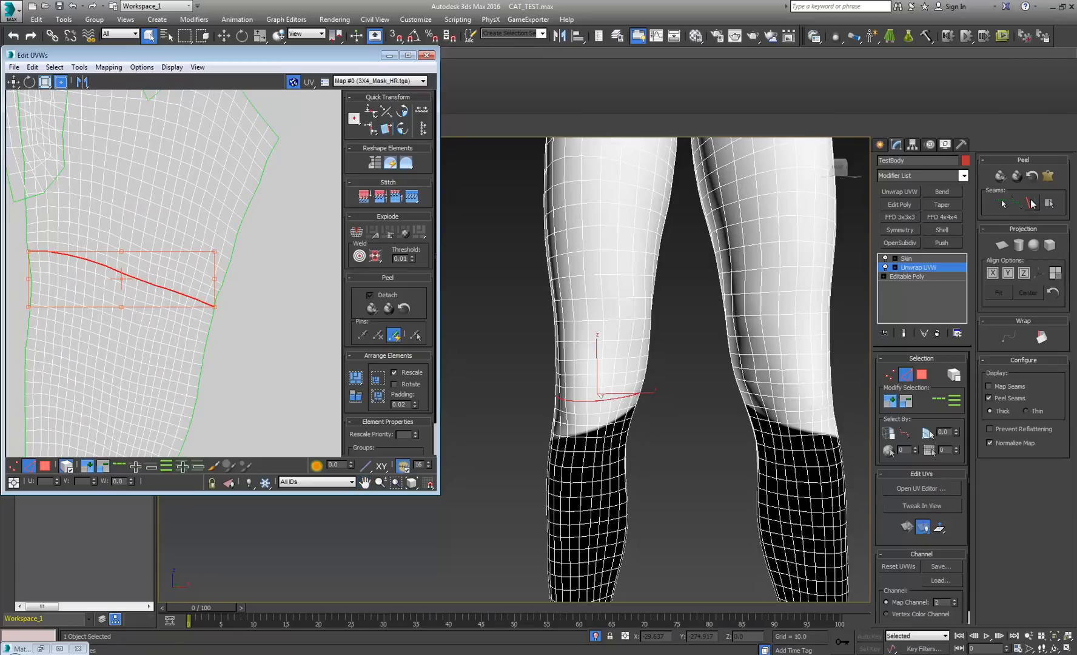
click(1030, 205)
Select the whole right leg shell as polygons and Quick Peel it to split it at the knee seam
click(44, 466)
click(235, 255)
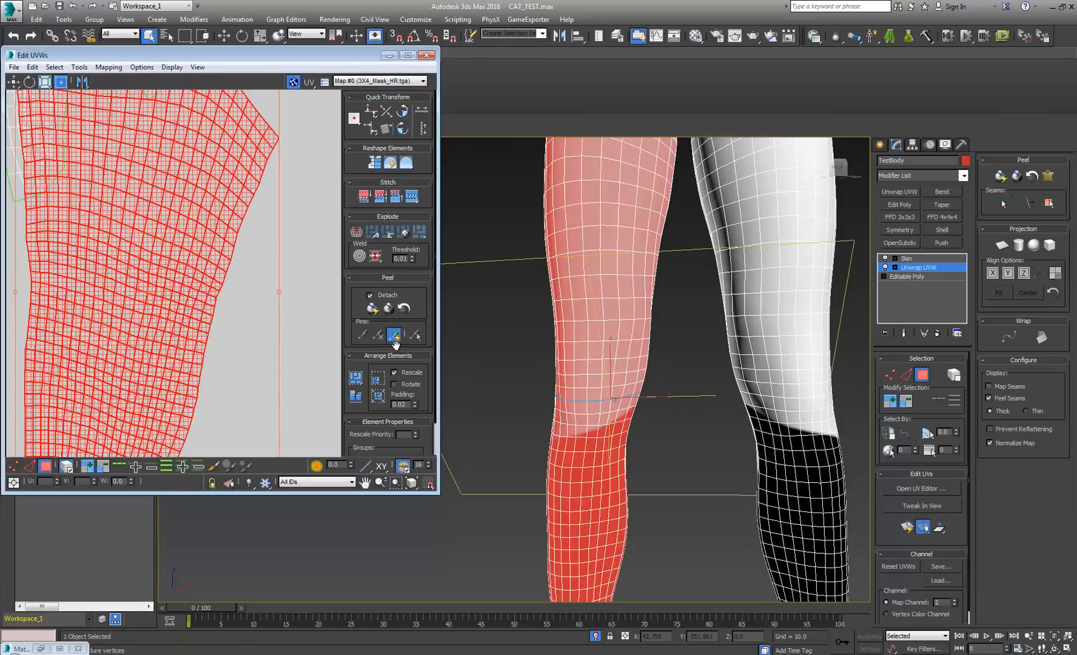
click(372, 308)
scroll(312, 330, down, 5)
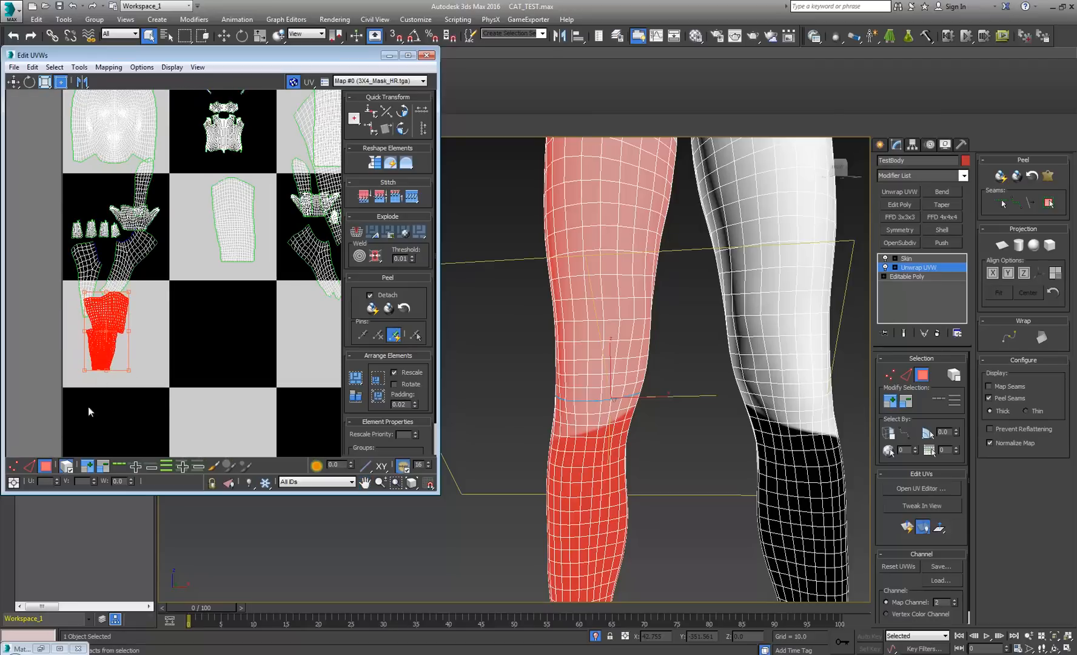
Move the right shin shell into the third row's middle black cell and place the thigh shell inside the left white cell
click(103, 349)
drag(103, 349, 217, 337)
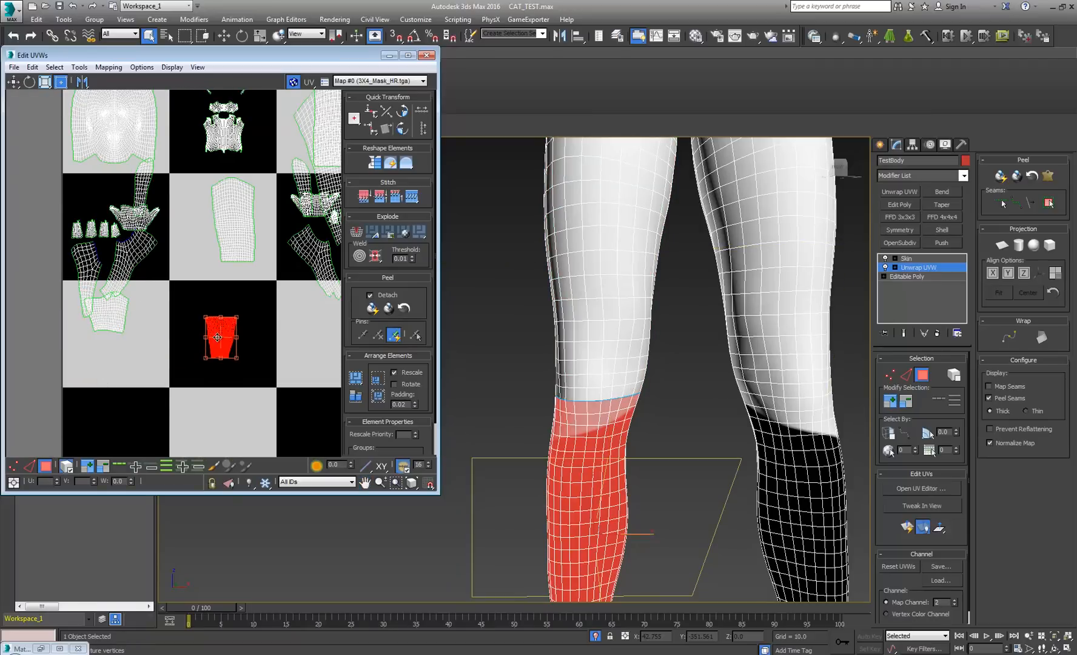
click(103, 310)
mouse_move(103, 310)
mouse_down()
mouse_move(101, 301)
mouse_move(107, 333)
mouse_up()
click(208, 351)
Select the upper shell of the right foot and move it into the third row's right white cell
middle_drag(547, 520, 520, 360)
click(547, 554)
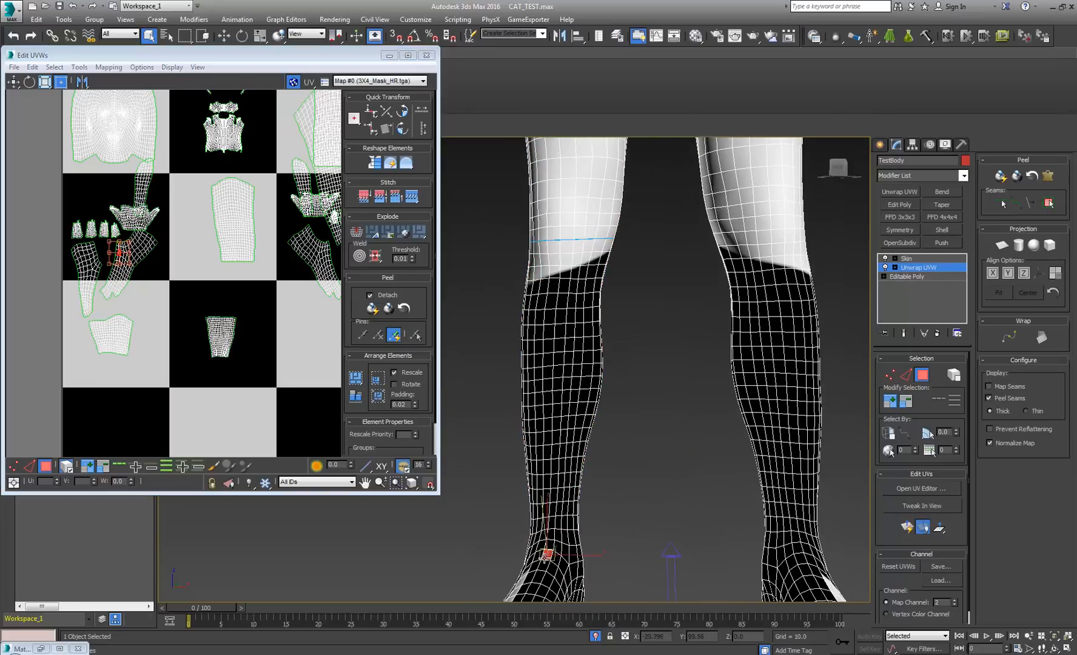
middle_drag(191, 352, 178, 308)
double_click(100, 229)
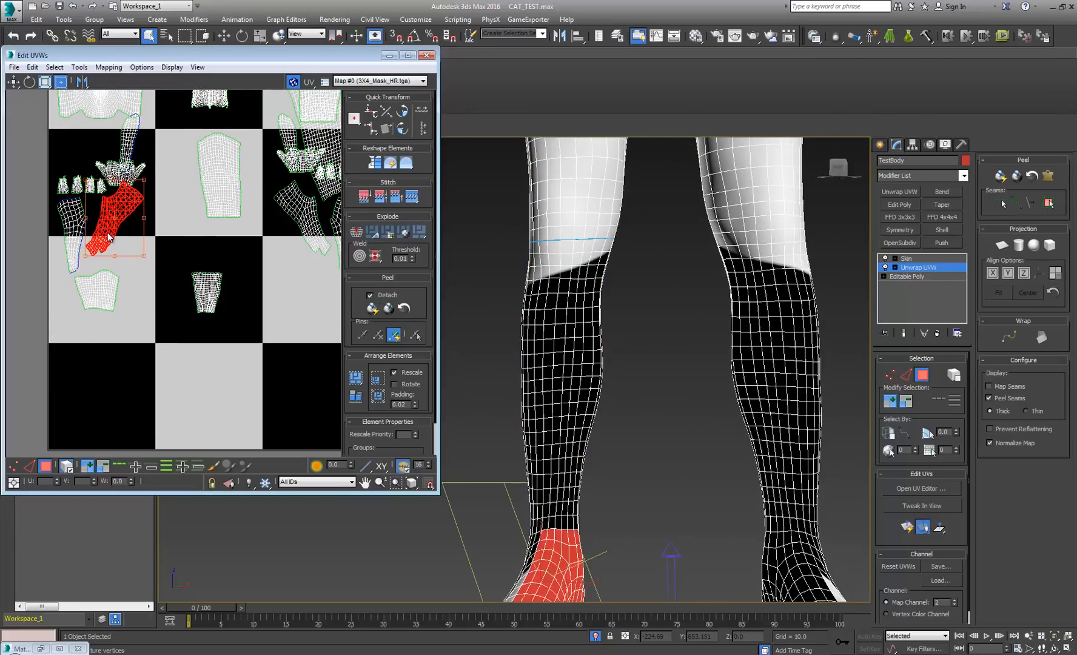
drag(100, 229, 311, 294)
Select the right foot's remaining shells, excluding the one already placed, and move them into the third row's right white cell
key(z)
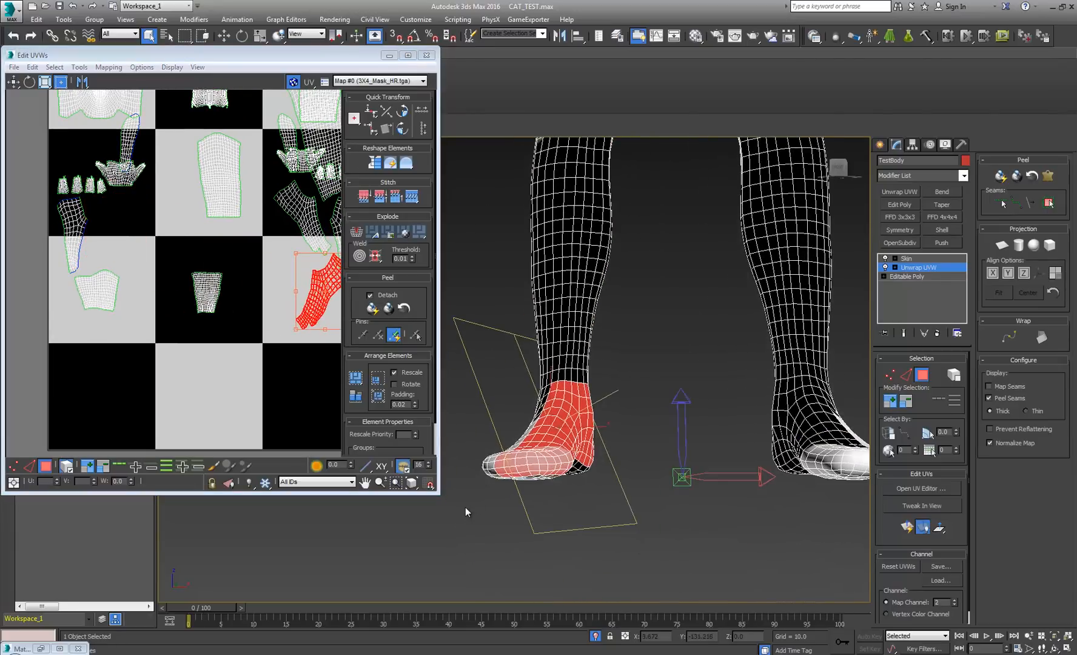
drag(466, 508, 613, 414)
scroll(191, 297, down, 3)
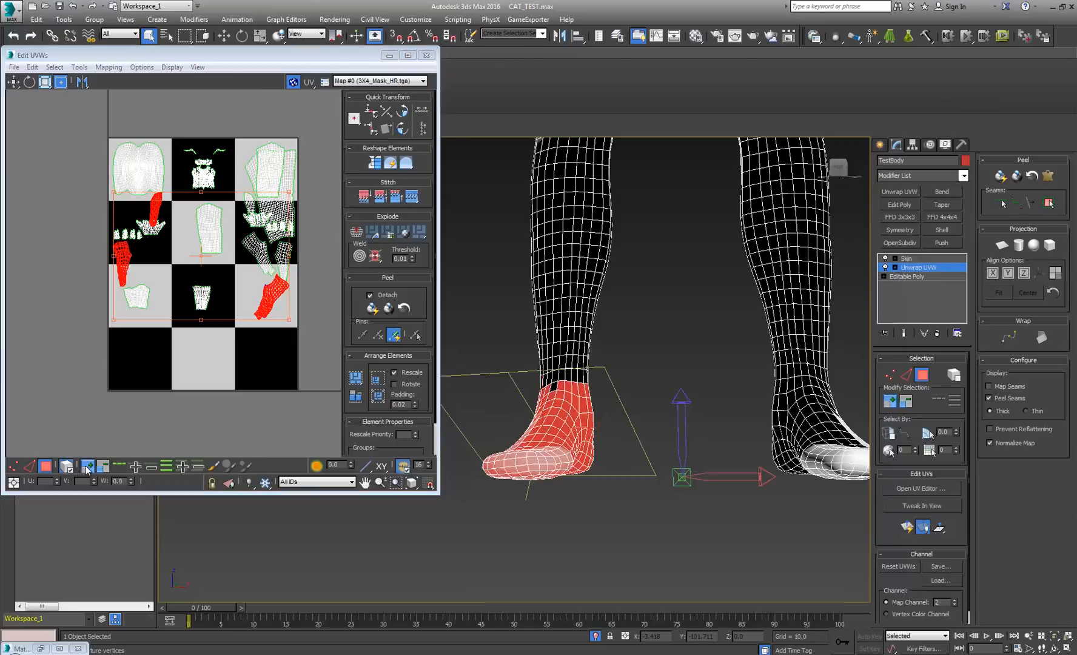
click(117, 391)
key(ctrl+z)
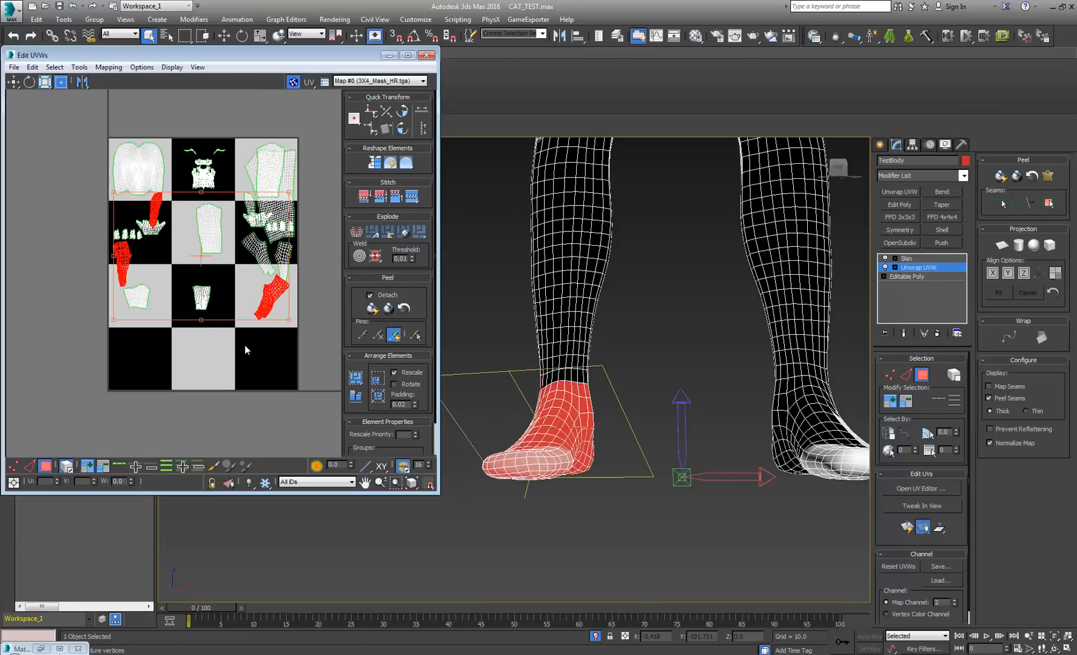
alt+drag(243, 344, 307, 233)
drag(124, 261, 267, 295)
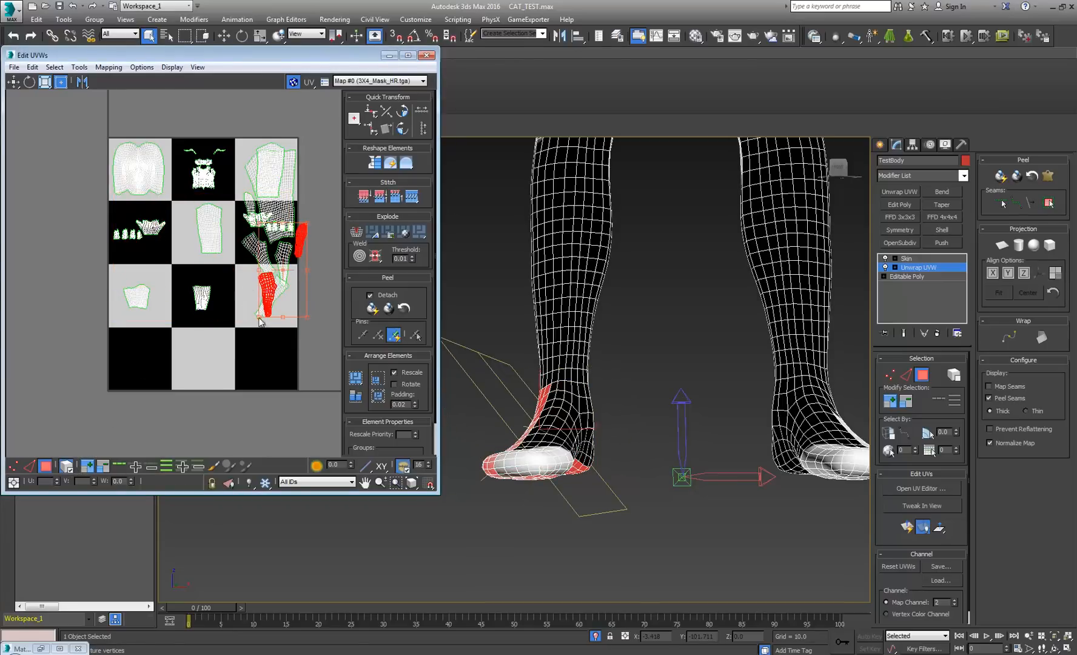
alt+drag(242, 359, 276, 303)
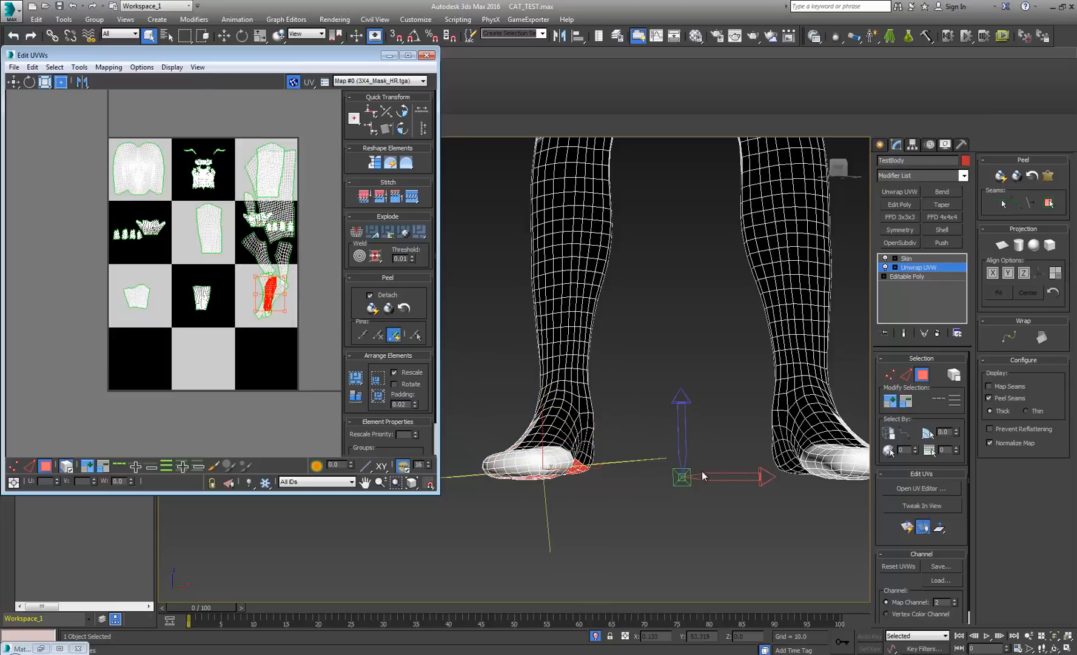
Select the whole left leg shell and move it into the fourth row's left black cell
middle_drag(716, 461, 499, 649)
middle_drag(579, 185, 590, 367)
scroll(590, 367, down, 2)
click(587, 363)
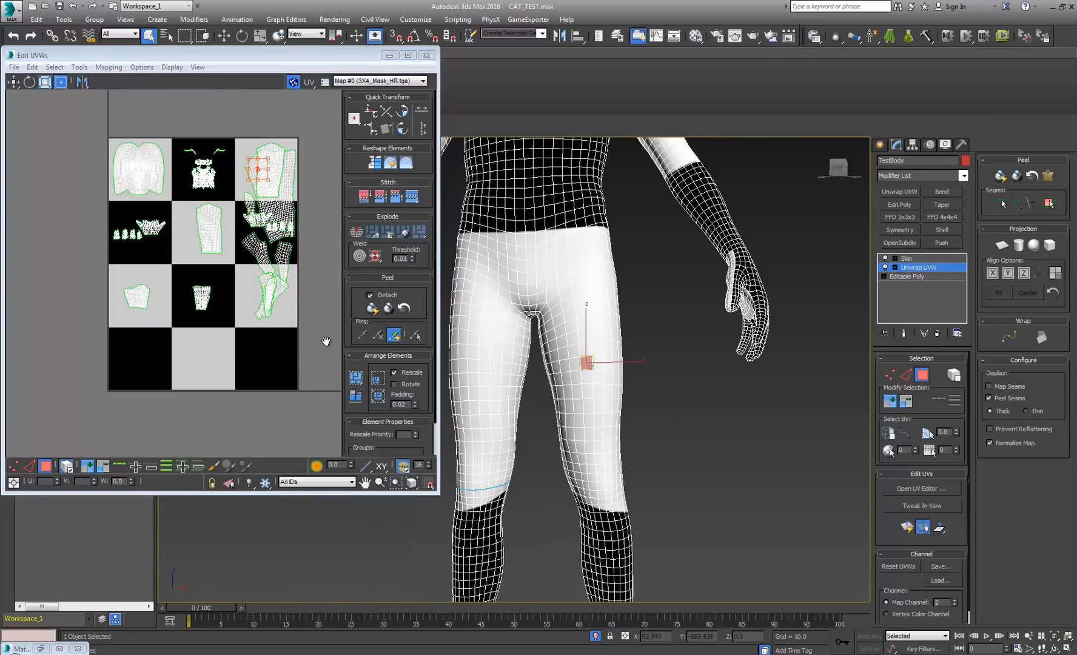
double_click(246, 173)
drag(257, 199, 126, 371)
Switch to edge selection and select the full edge loop around the left knee
scroll(609, 491, up, 4)
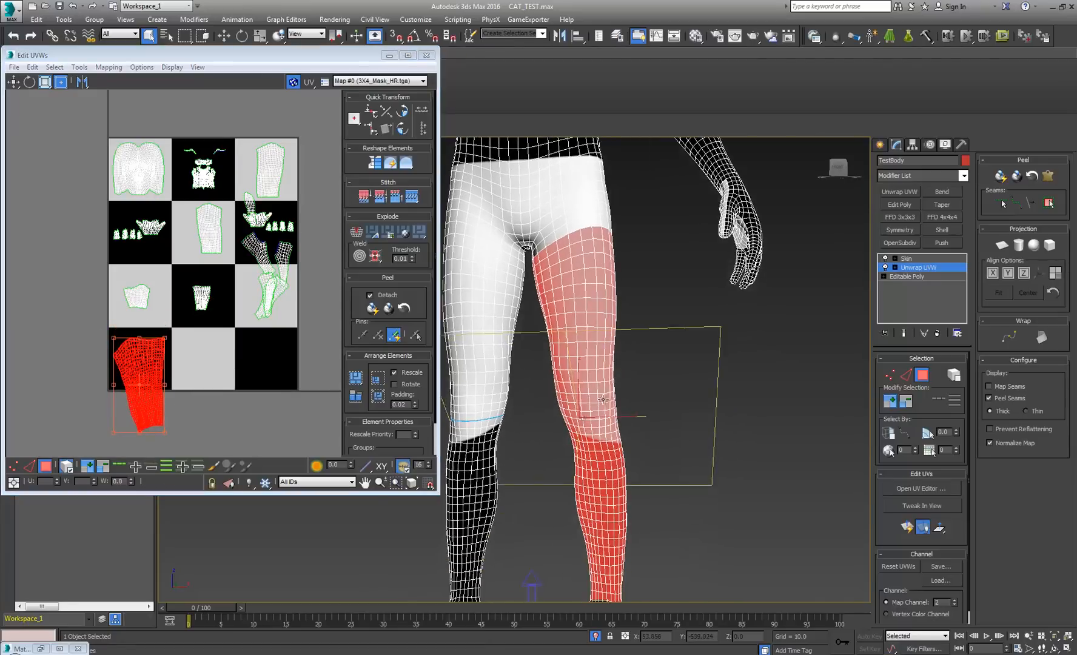
alt+middle_drag(631, 372, 631, 368)
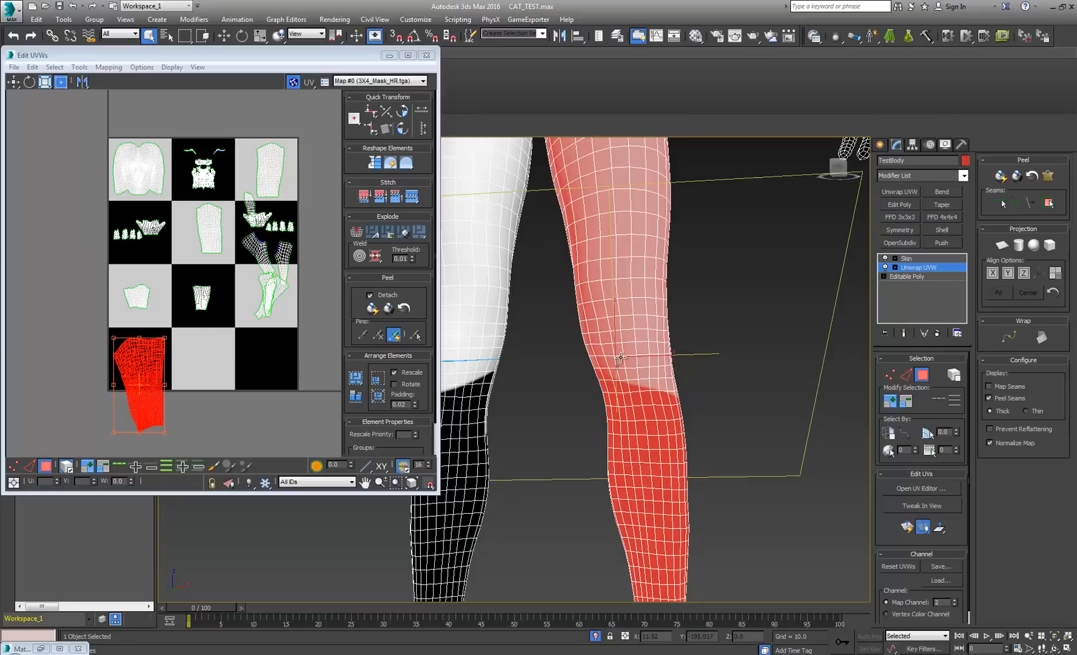
key(2)
click(630, 355)
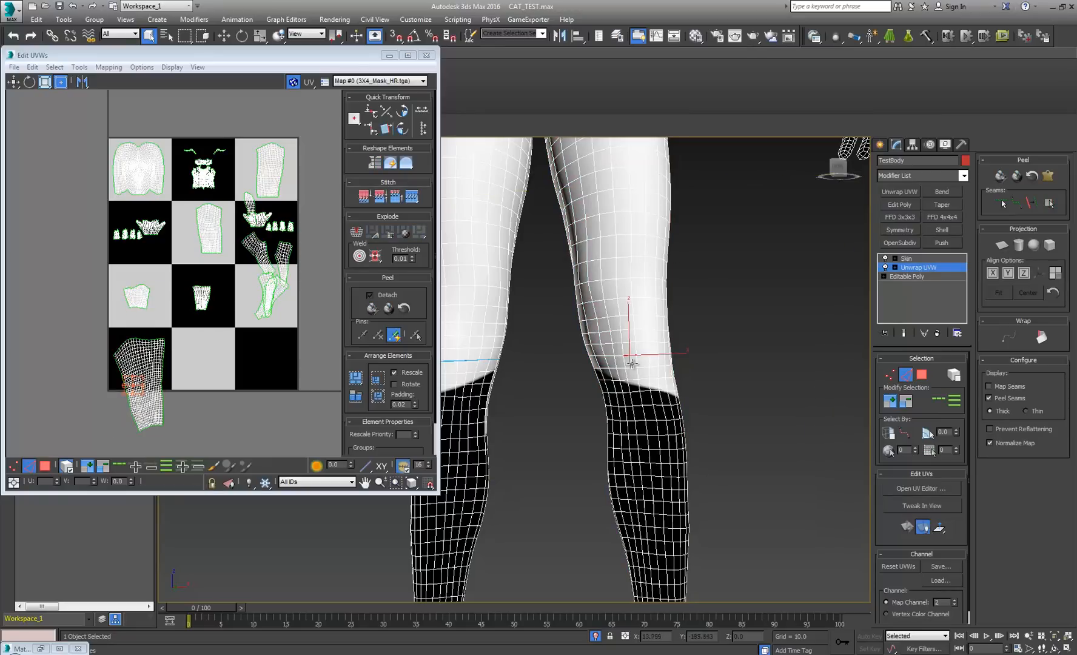
scroll(132, 381, up, 15)
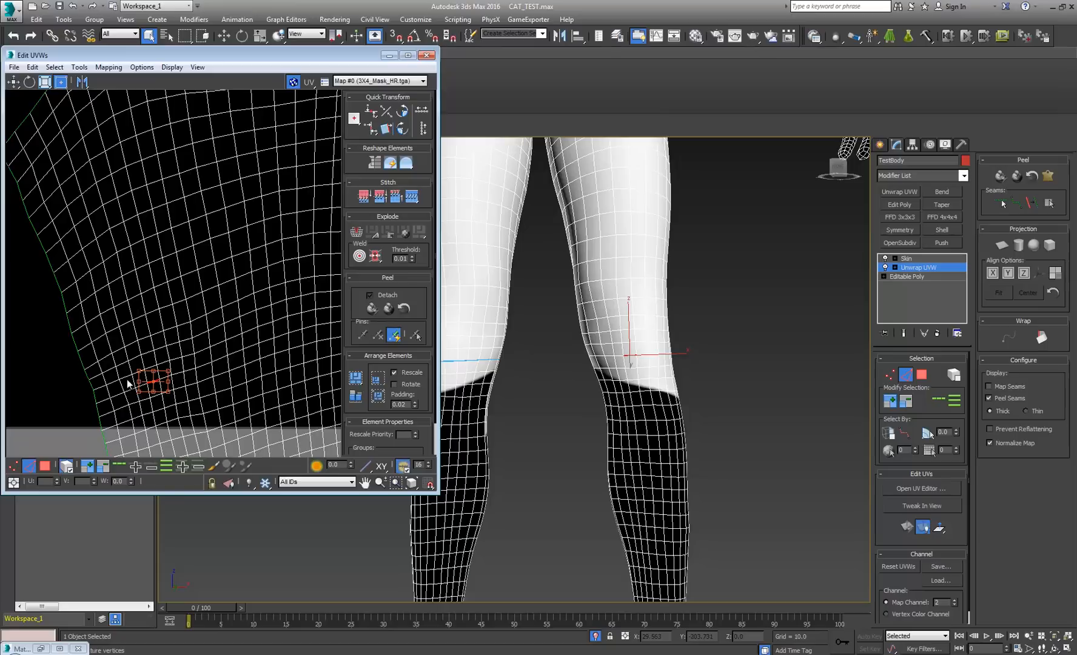
double_click(232, 374)
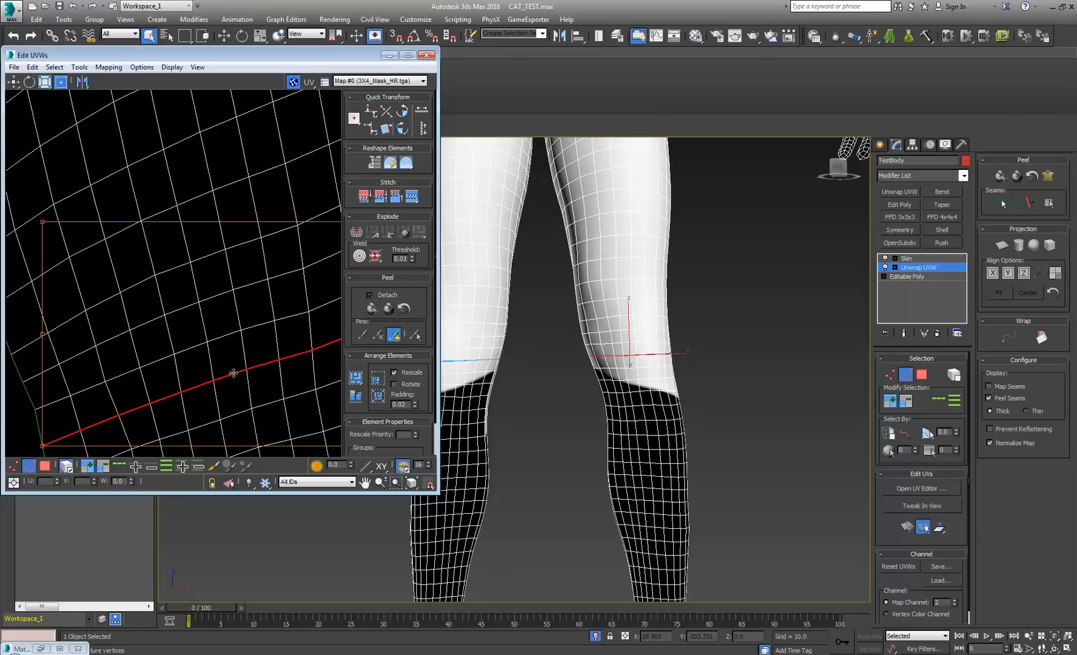
Examine the selected knee loop around the left leg and compare its height with the right knee's seam
middle_drag(628, 401, 651, 402)
scroll(647, 408, down, 2)
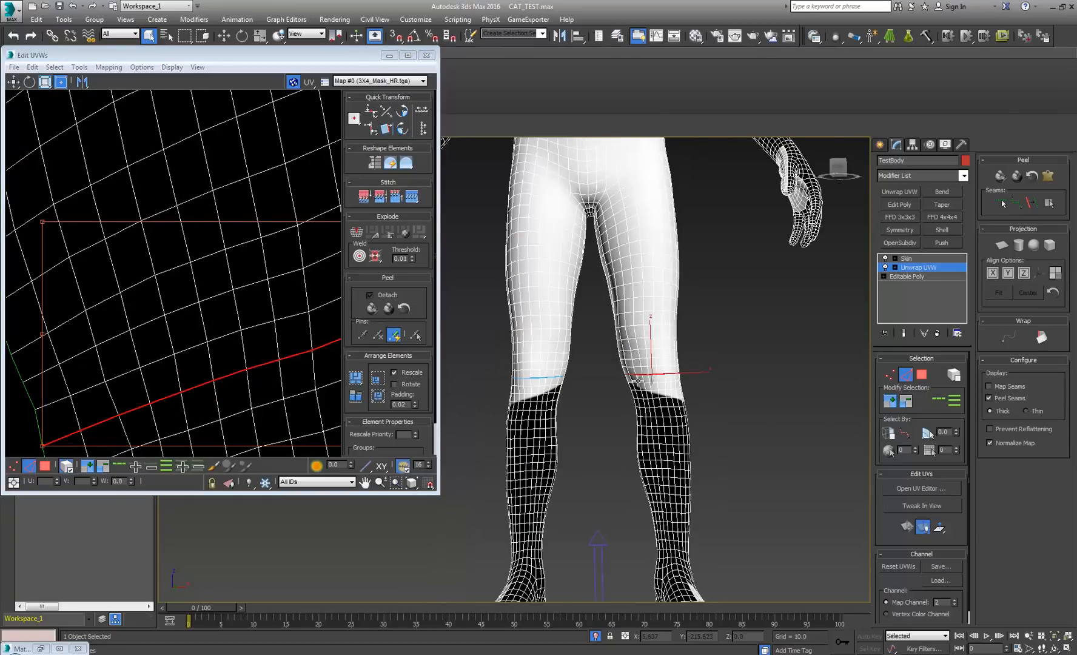
mouse_move(638, 381)
middle_down()
mouse_move(628, 487)
mouse_move(601, 568)
mouse_move(639, 378)
middle_up()
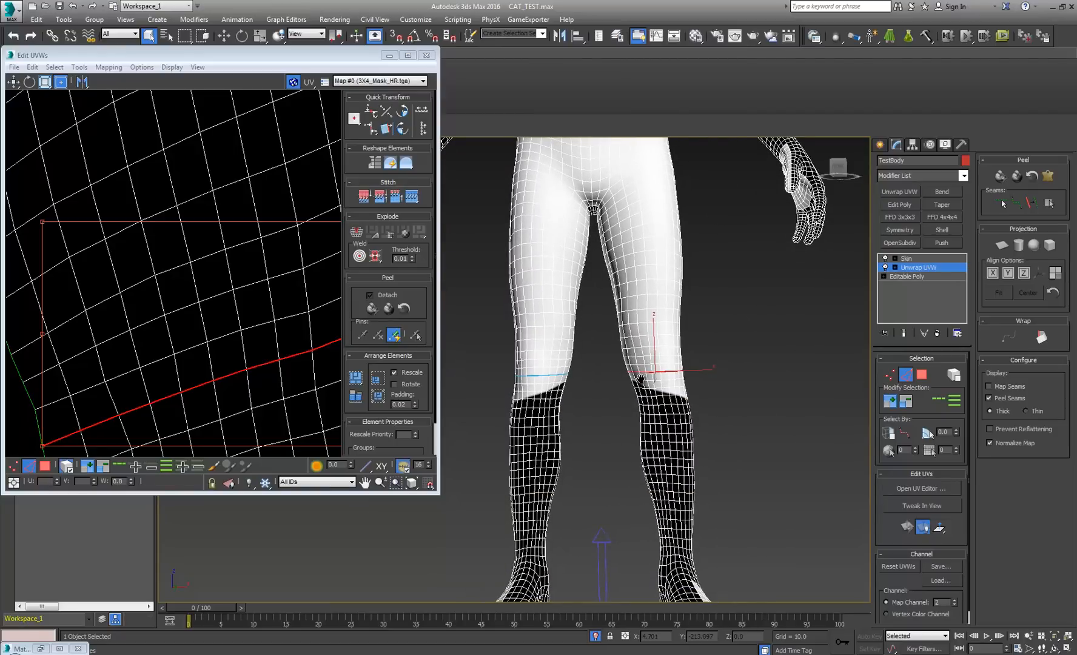
scroll(641, 379, up, 4)
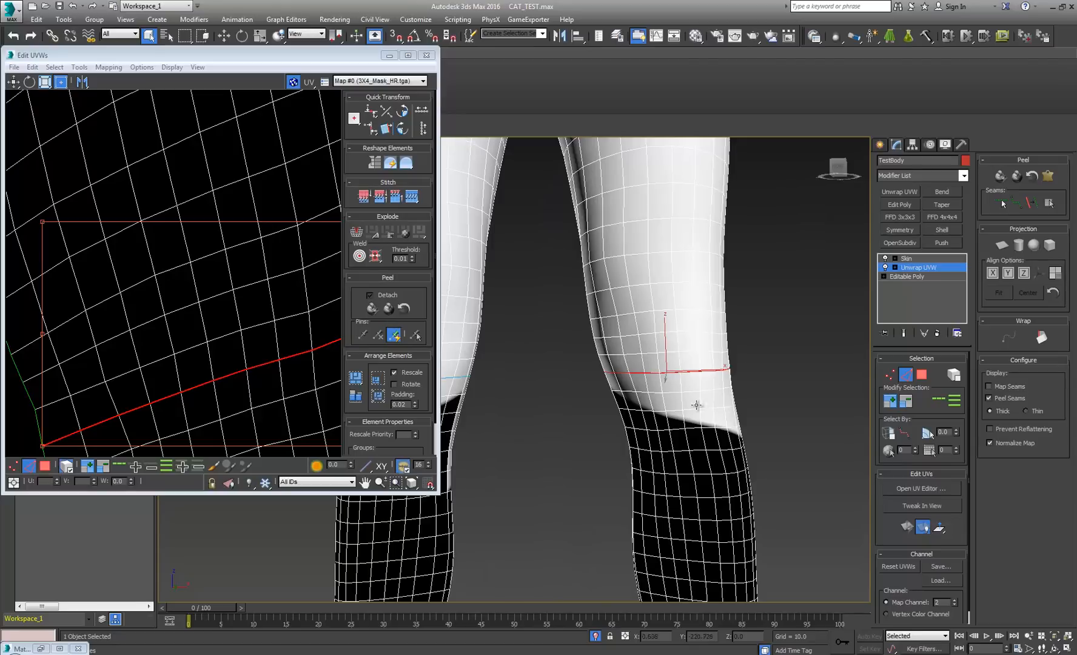
alt+middle_drag(697, 405, 548, 413)
scroll(514, 341, up, 5)
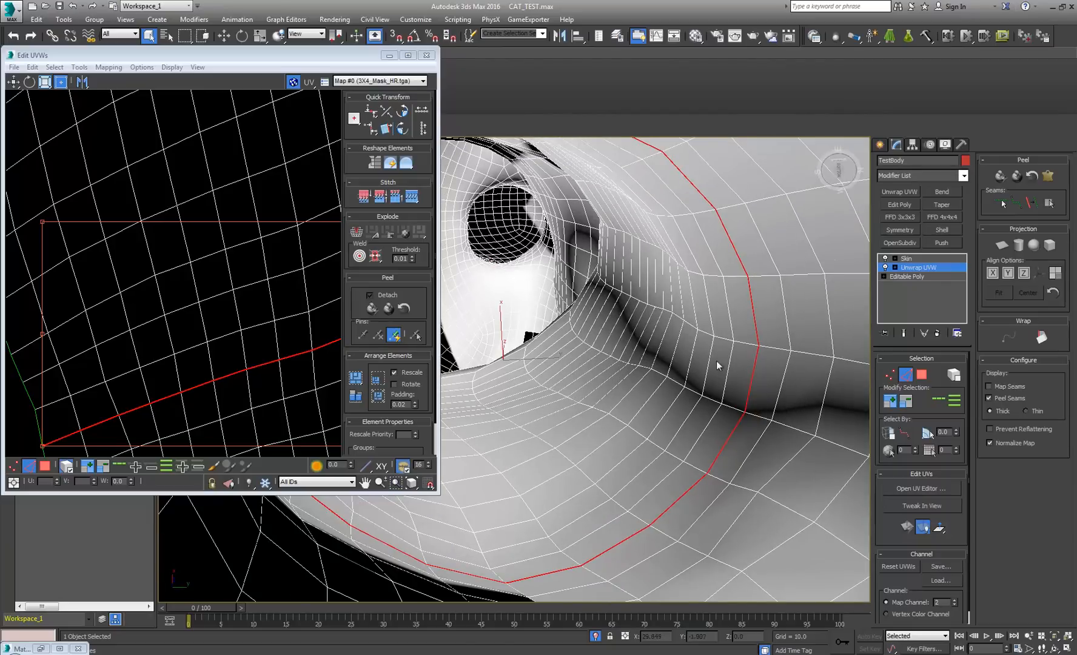
alt+middle_drag(591, 341, 591, 358)
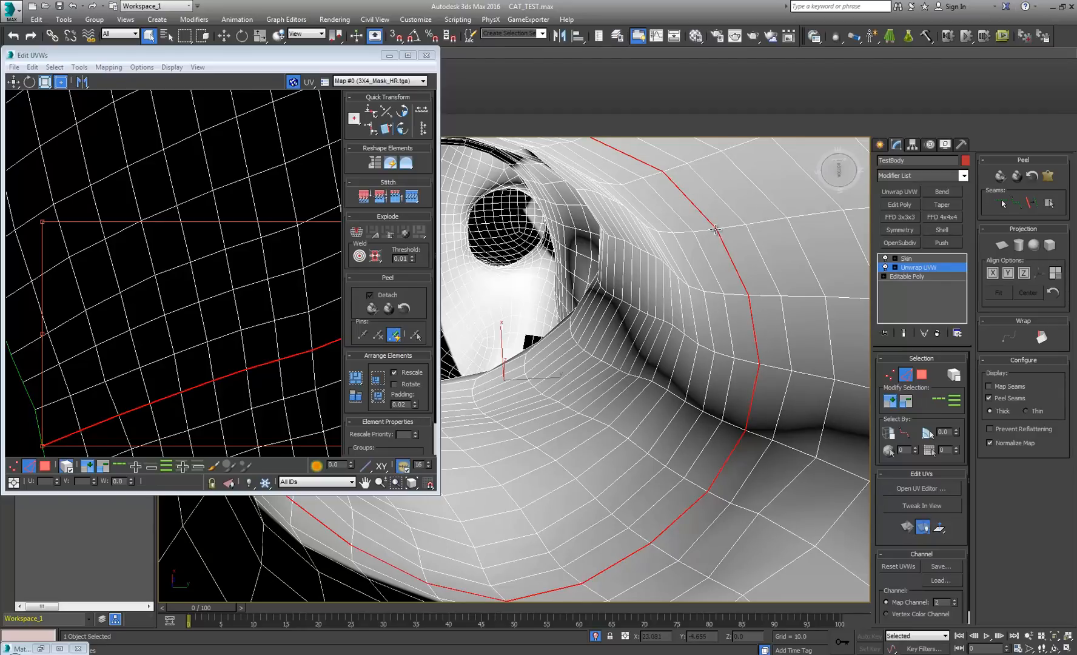
scroll(644, 354, down, 10)
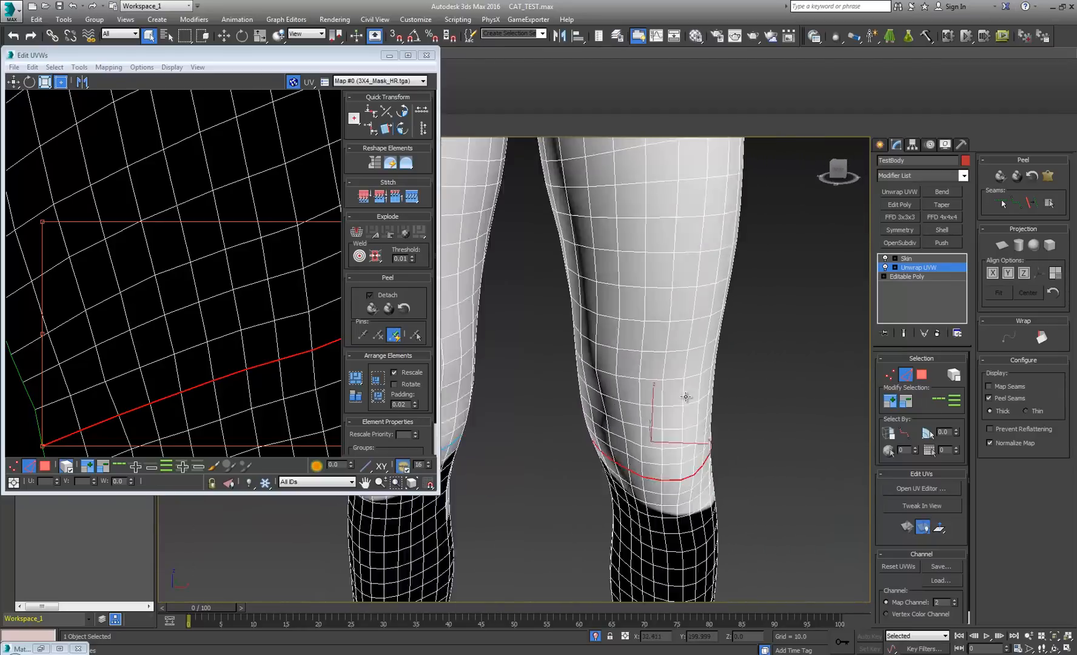
alt+middle_drag(683, 395, 649, 380)
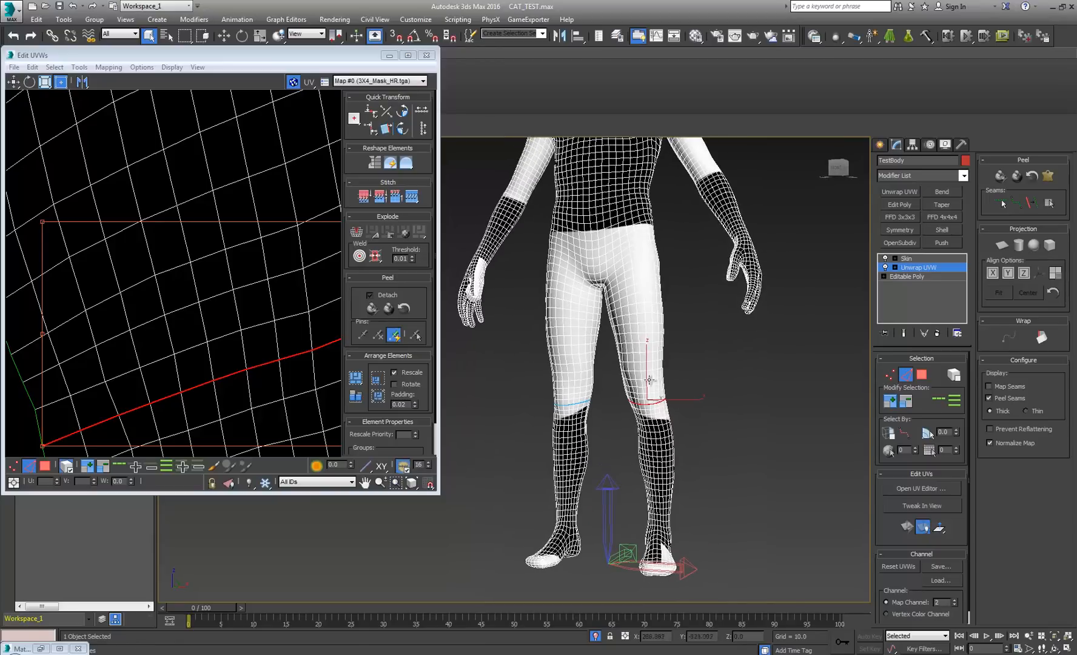
middle_drag(632, 339, 639, 376)
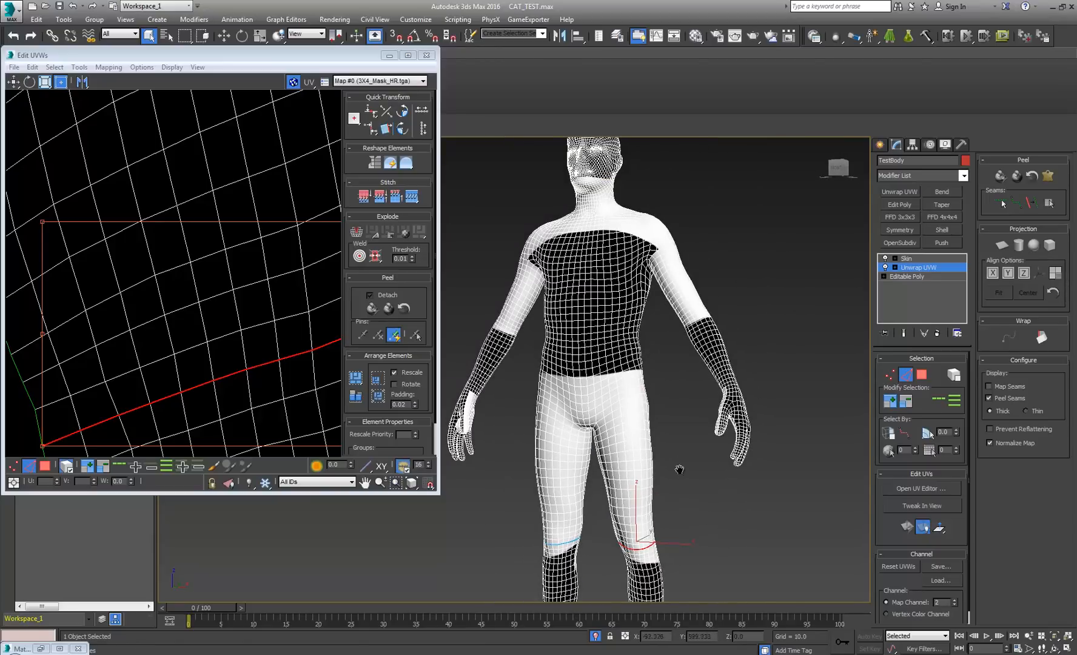
middle_drag(679, 469, 679, 366)
scroll(181, 345, down, 2)
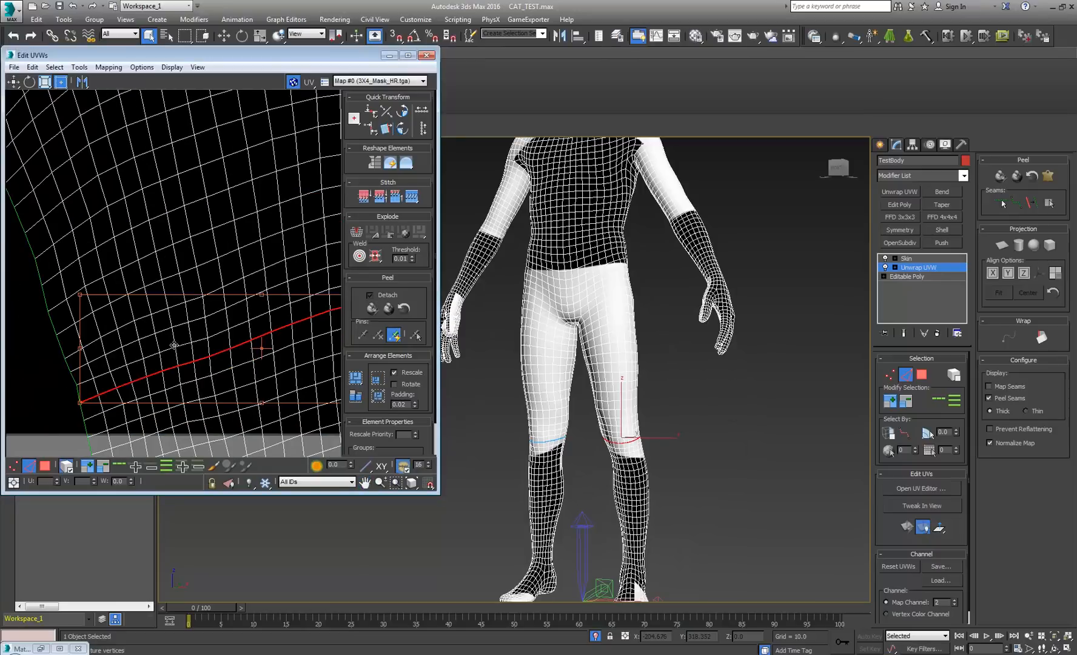
scroll(174, 345, down, 5)
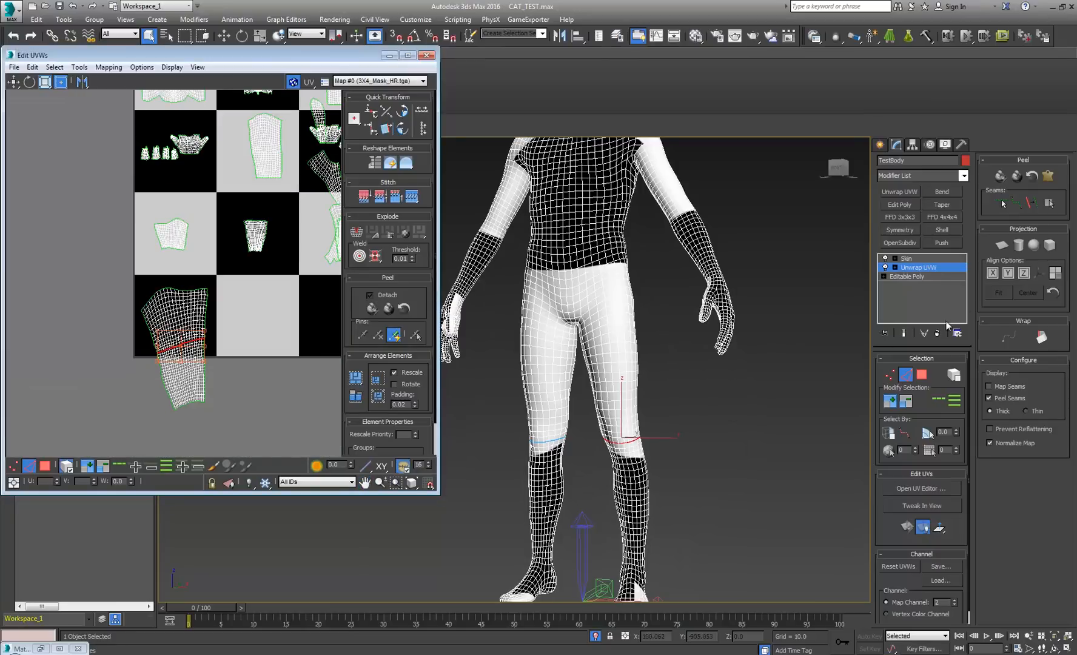
Convert the left knee loop to a peel seam and Quick Peel the leg's polygons to split it there
click(1030, 203)
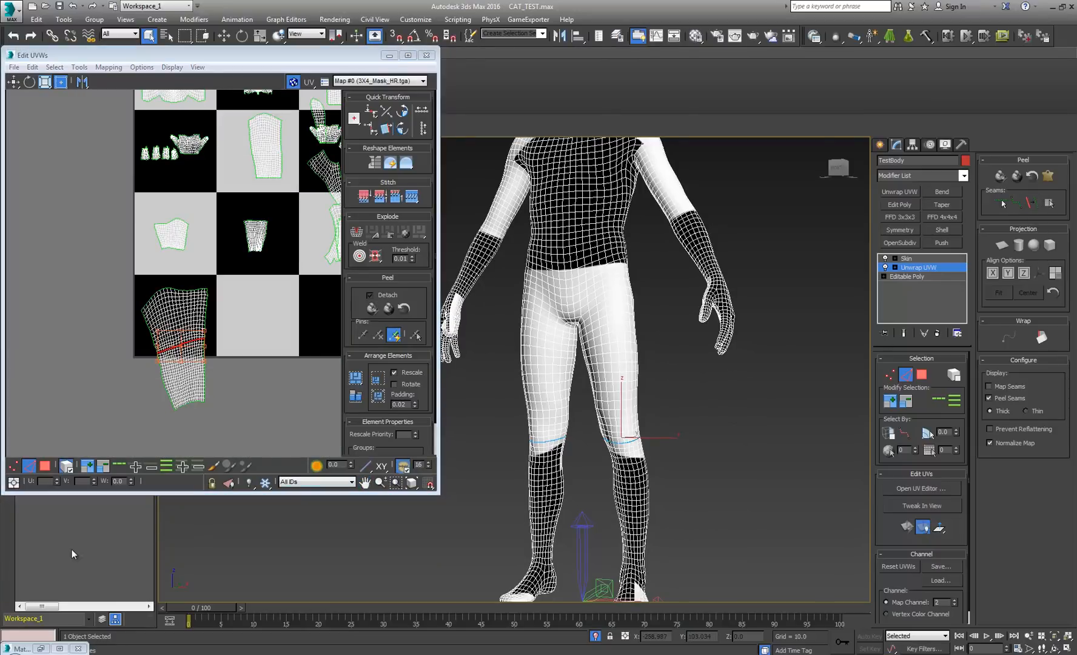
click(45, 466)
click(378, 316)
click(180, 446)
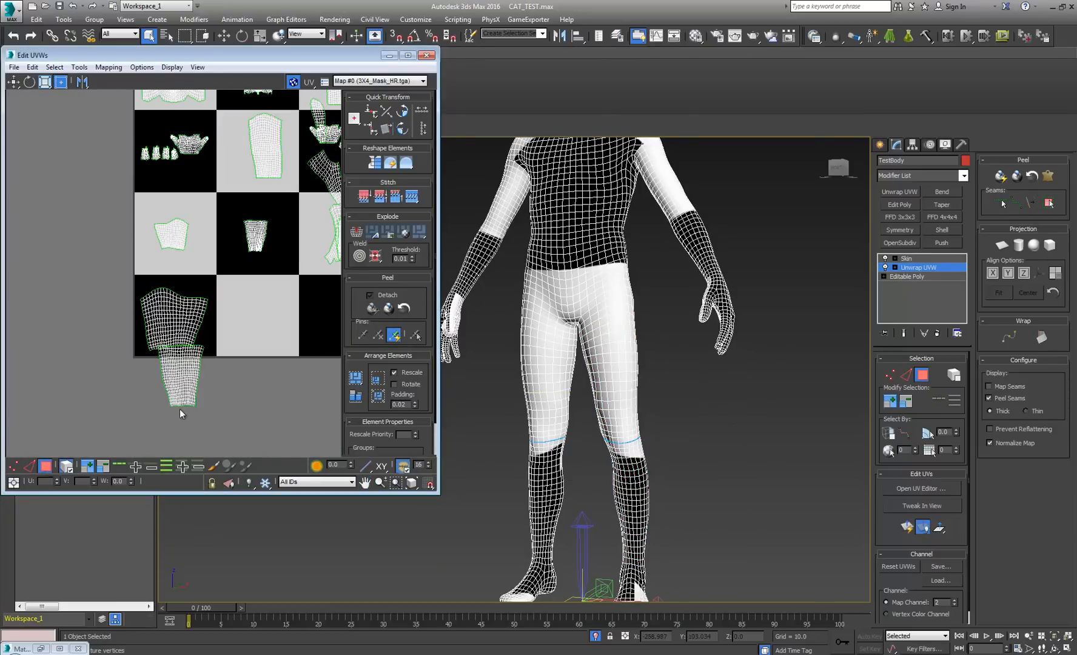
Move the left shin shell into the fourth row's middle white cell and the left foot's shells into the right black cell
drag(182, 397, 261, 333)
middle_drag(247, 232, 186, 250)
middle_drag(638, 495, 627, 374)
drag(669, 411, 573, 504)
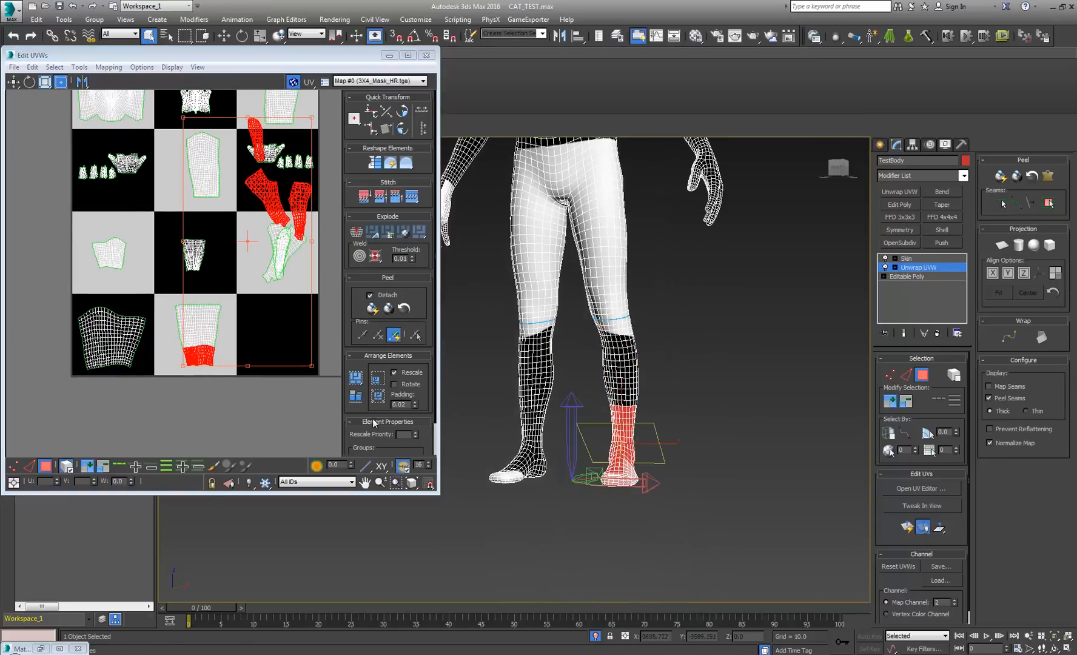
alt+drag(191, 391, 252, 328)
drag(301, 214, 302, 344)
click(258, 273)
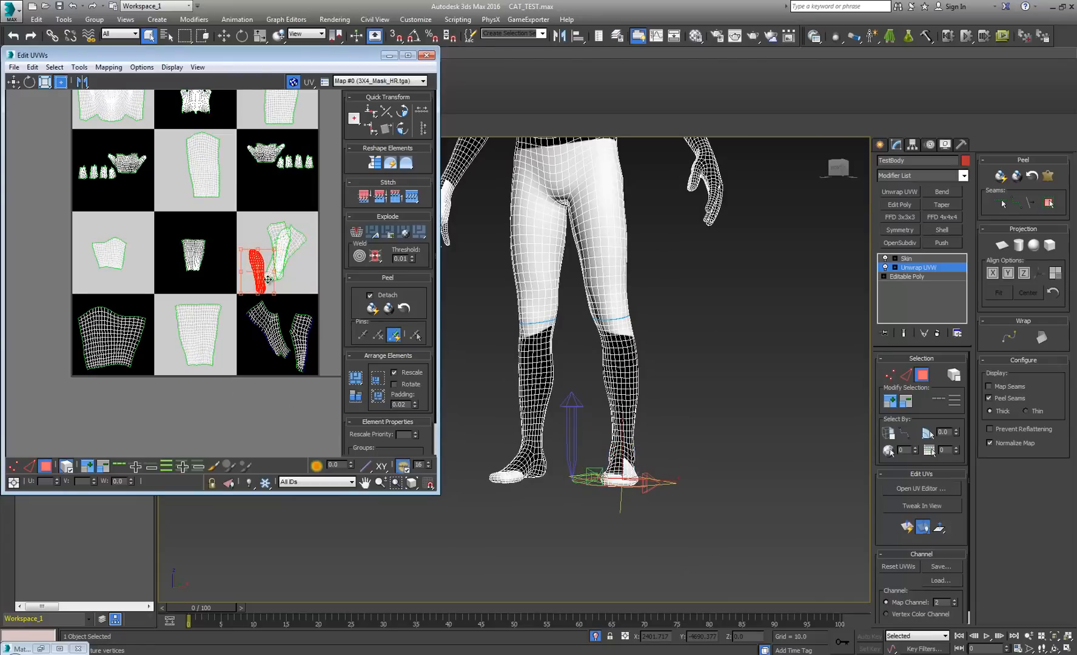
drag(258, 273, 278, 337)
Set the map channel of the material's 3X4_Mask_HR.tga diffuse bitmap to 2 and close the Material Editor
scroll(653, 388, down, 3)
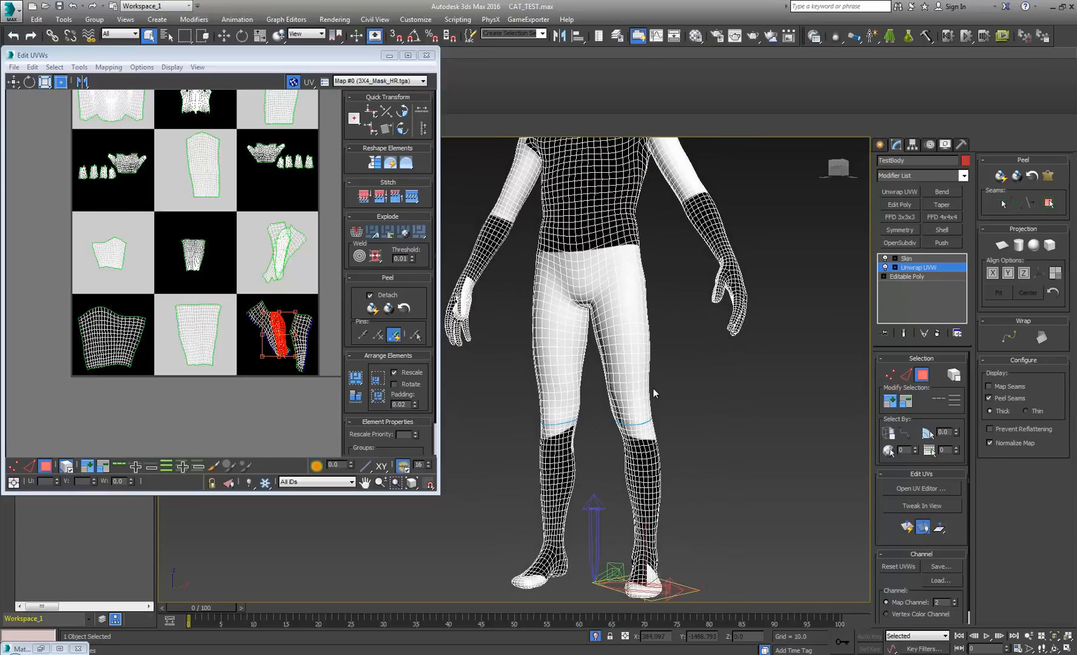
middle_drag(208, 187, 211, 313)
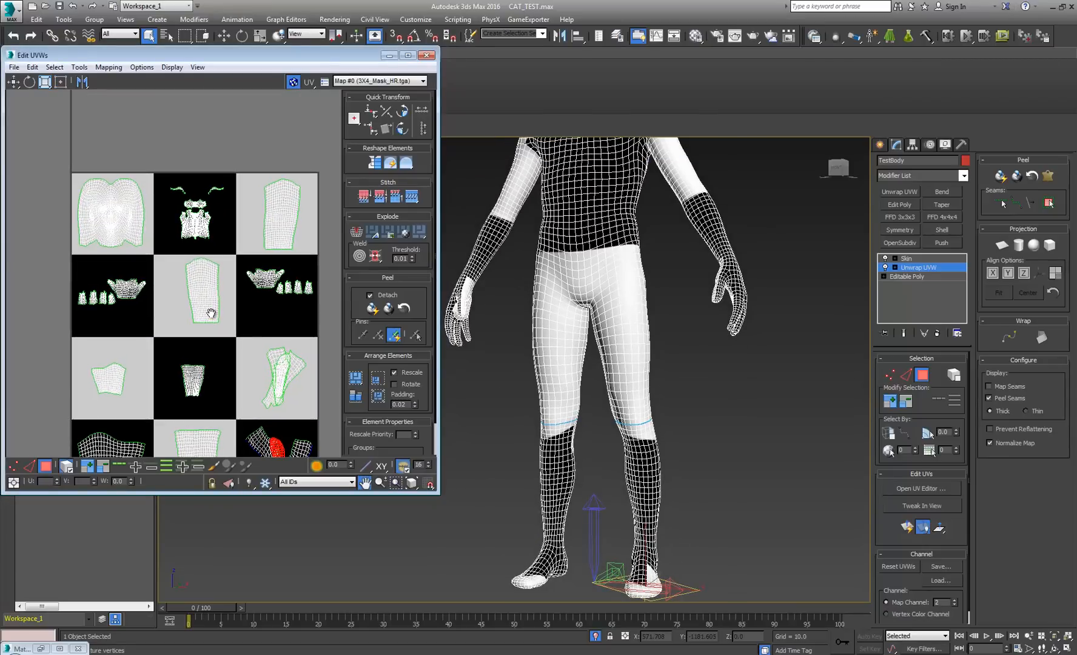
alt+middle_drag(625, 437, 556, 427)
alt+middle_drag(655, 267, 593, 298)
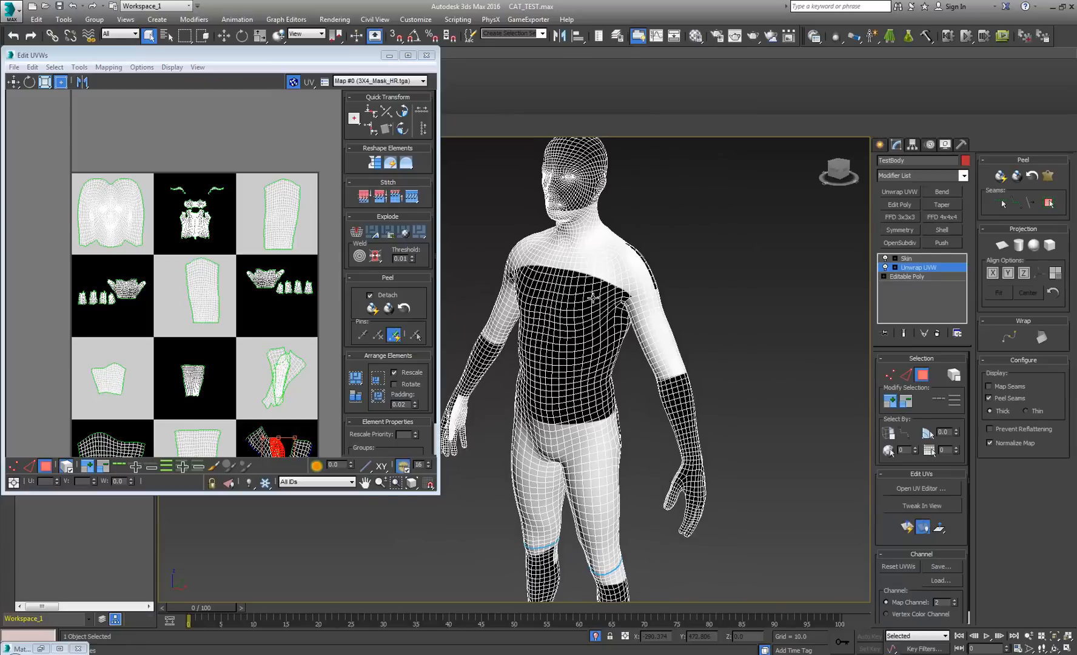
scroll(593, 298, up, 3)
middle_drag(629, 246, 639, 283)
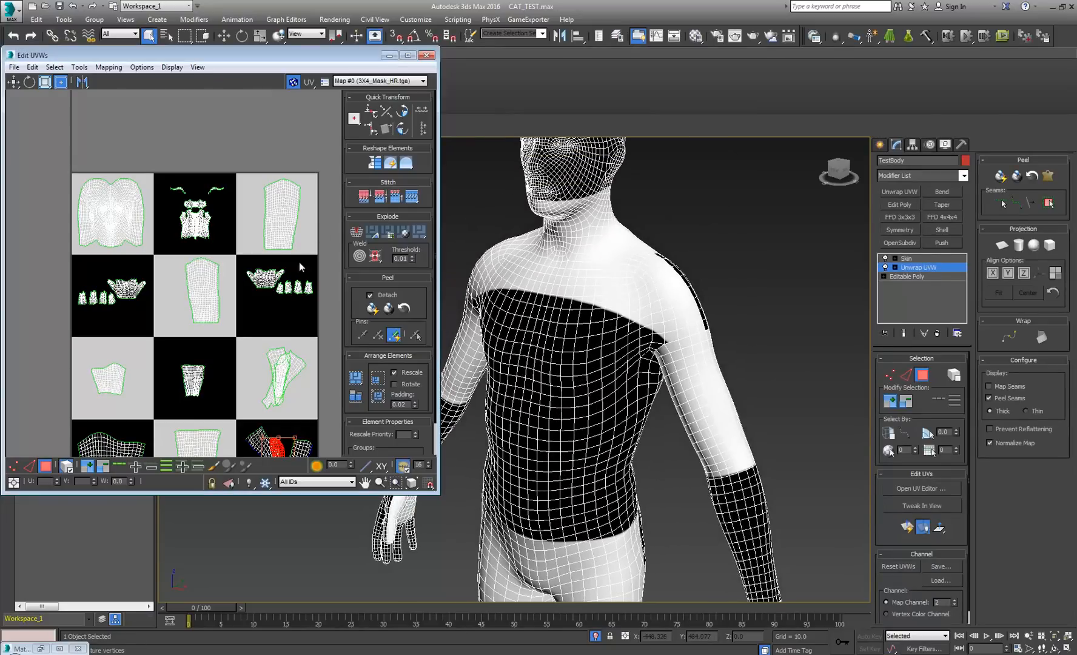
middle_drag(621, 361, 560, 303)
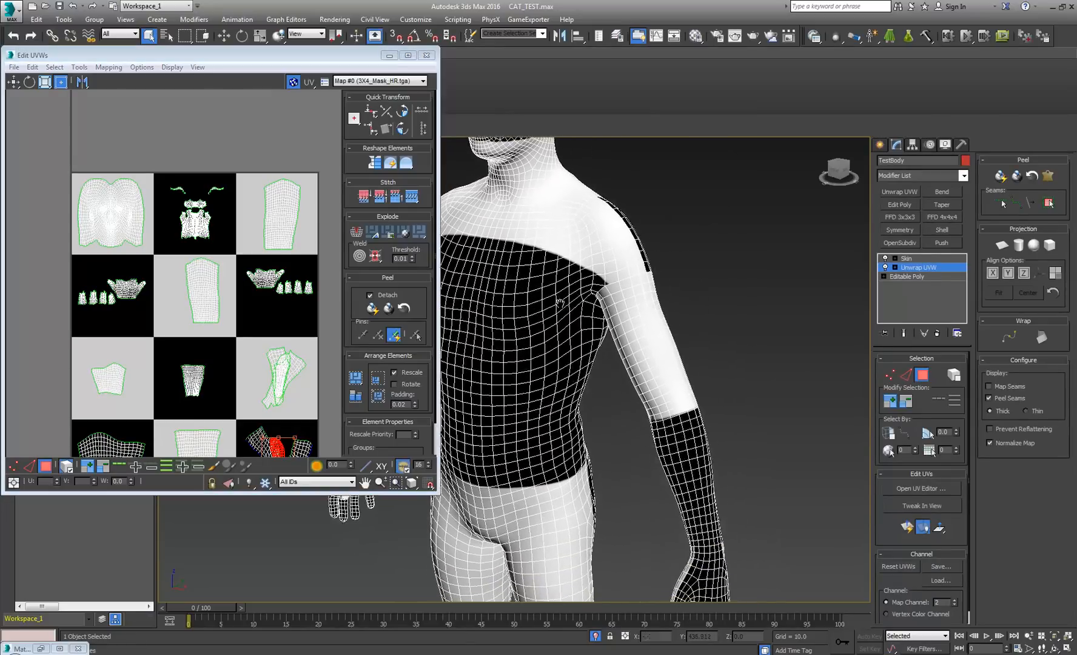
key(m)
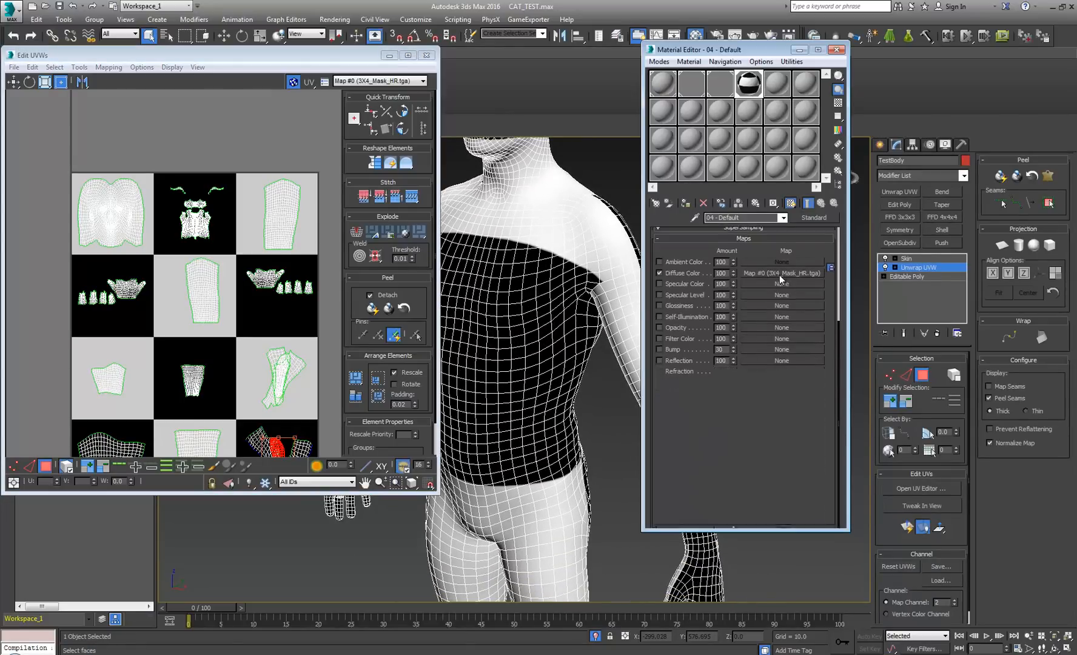
click(782, 276)
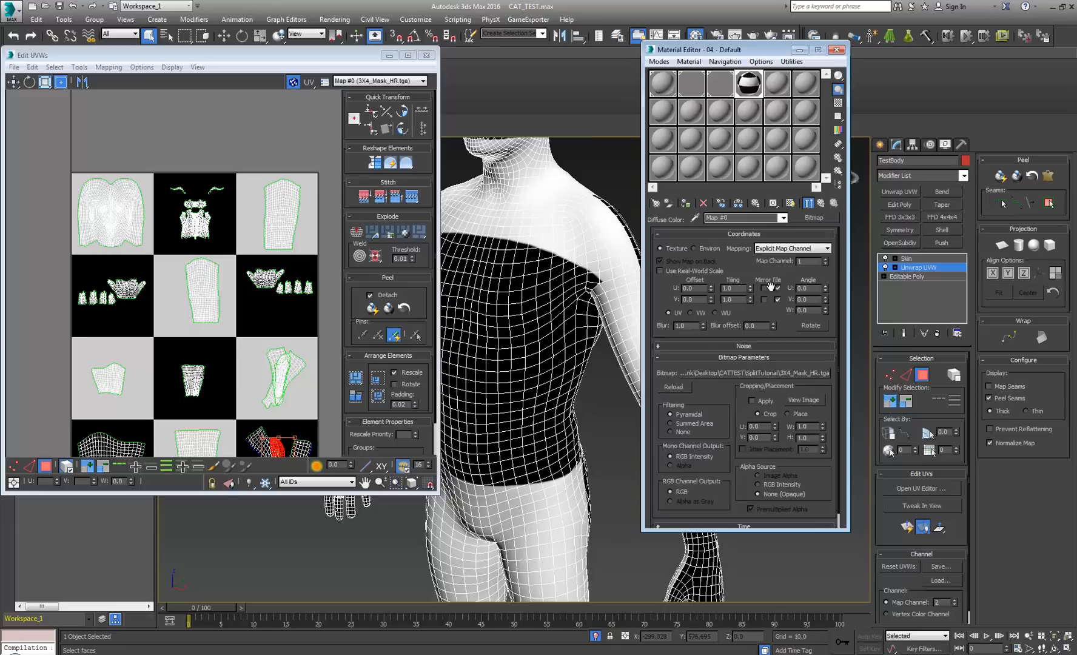
click(825, 258)
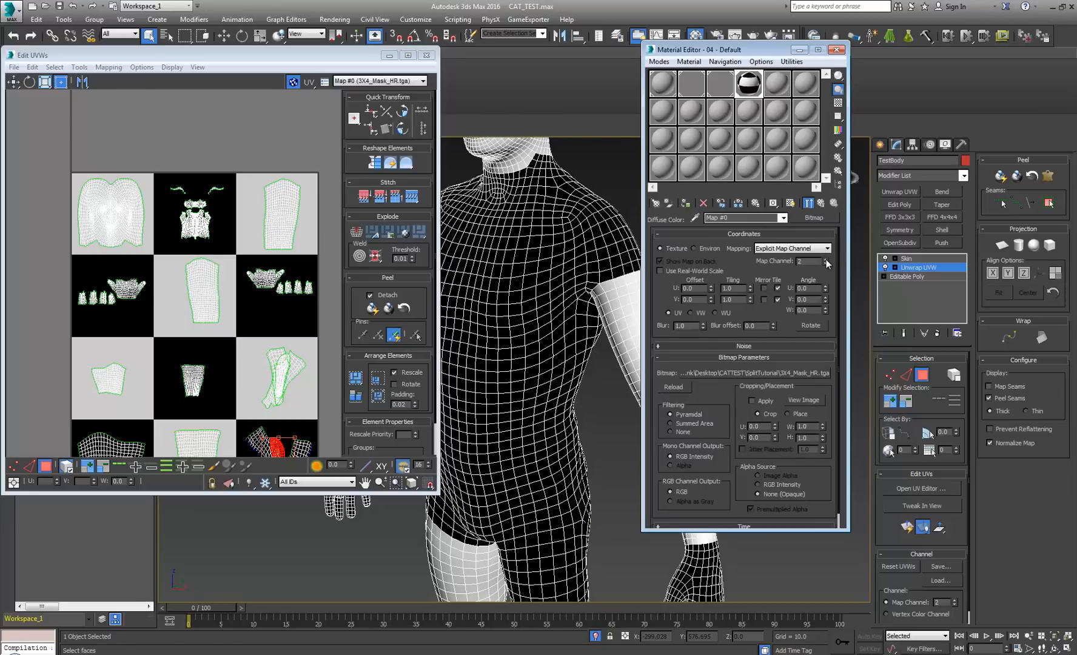
click(839, 50)
Turn off the wireframe overlay on the shaded body and examine its black and white regions from several sides
middle_drag(577, 343, 643, 300)
scroll(642, 299, down, 5)
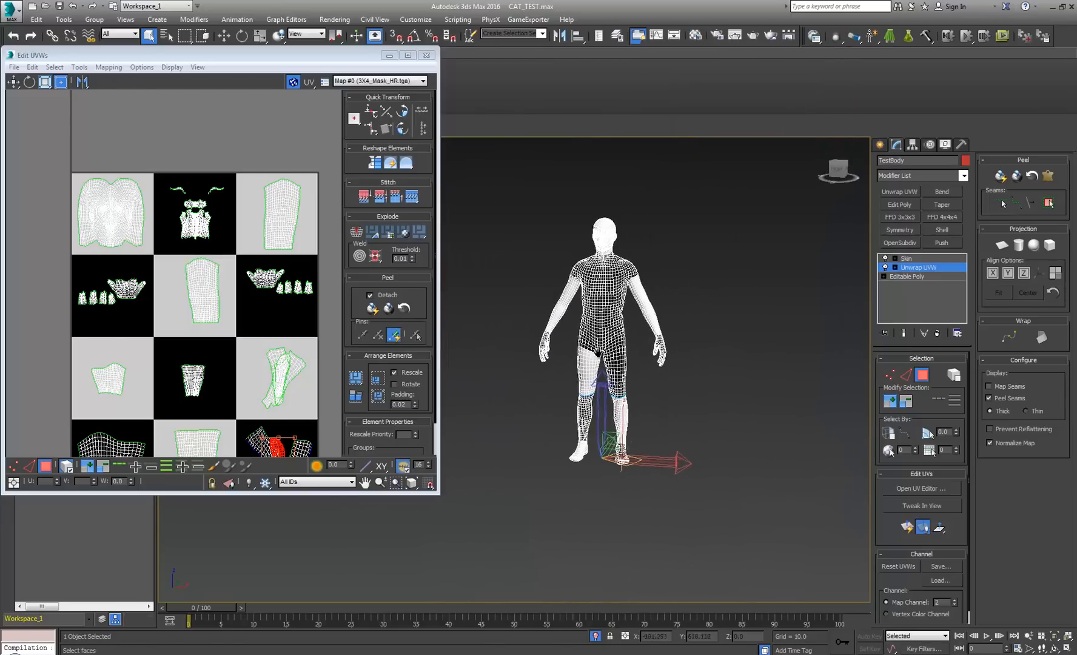
key(F4)
alt+middle_drag(609, 300, 600, 229)
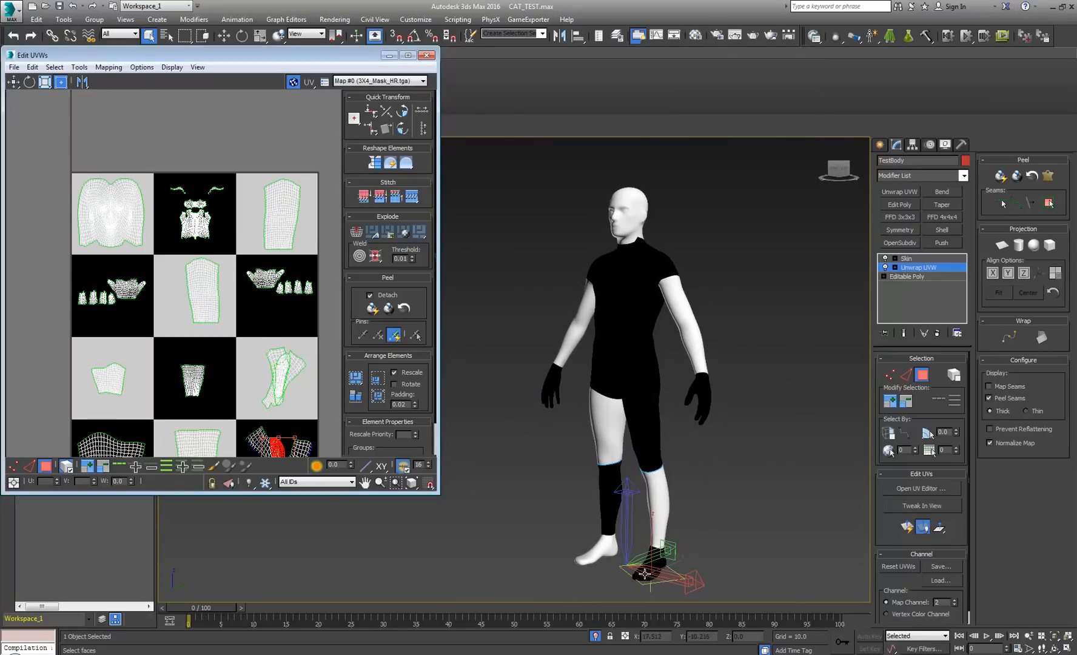
alt+middle_drag(644, 573, 634, 402)
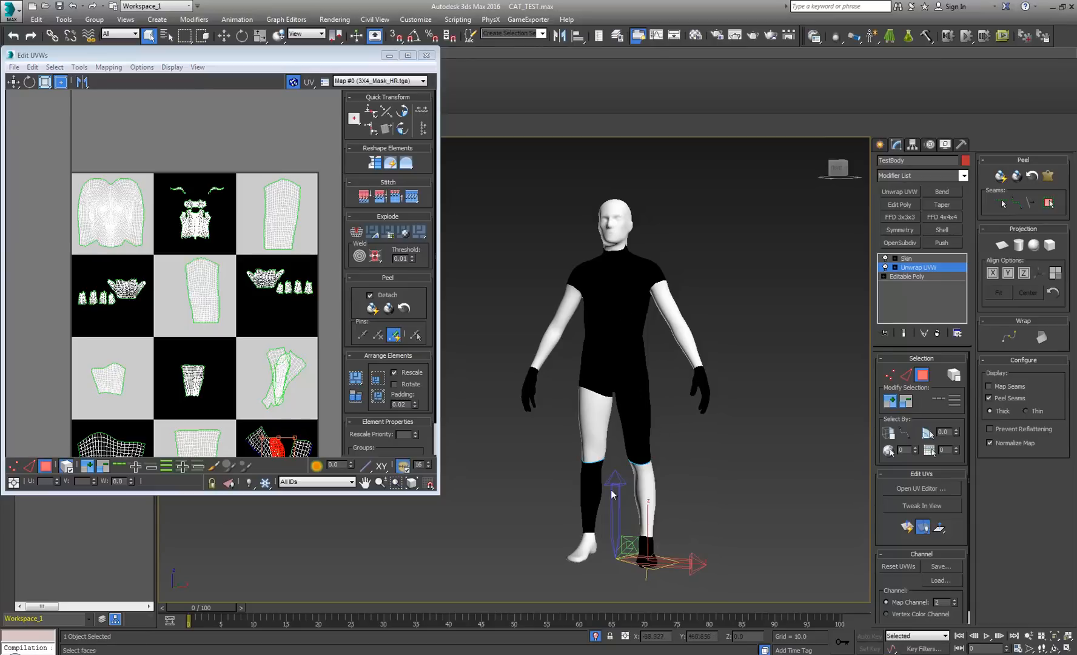
alt+middle_drag(657, 461, 613, 249)
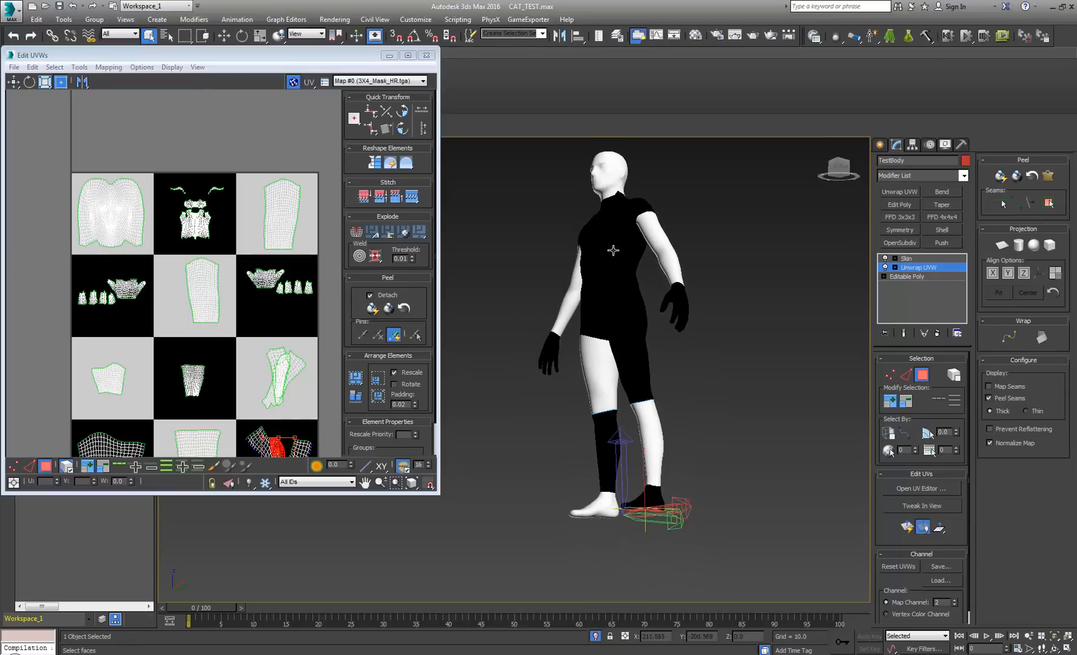
Centre the left arm's UV shell within the second row's middle white cell of the checkerboard guide
middle_drag(246, 393, 227, 295)
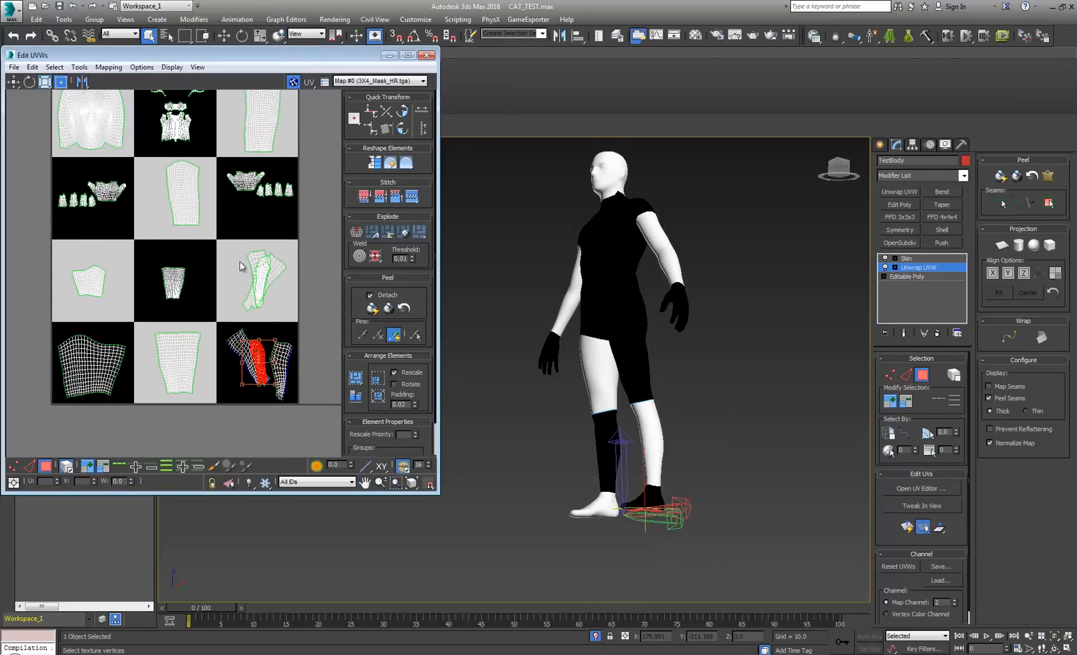
middle_drag(104, 274, 139, 362)
scroll(204, 241, up, 5)
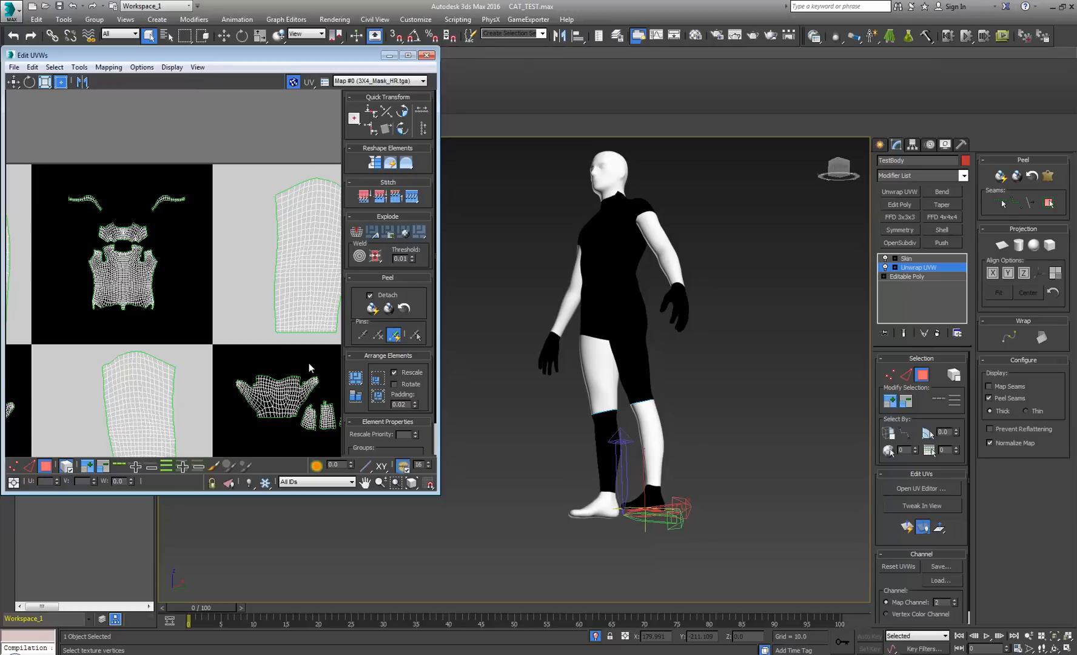
middle_drag(309, 362, 262, 310)
scroll(226, 334, down, 2)
scroll(228, 306, down, 2)
click(218, 305)
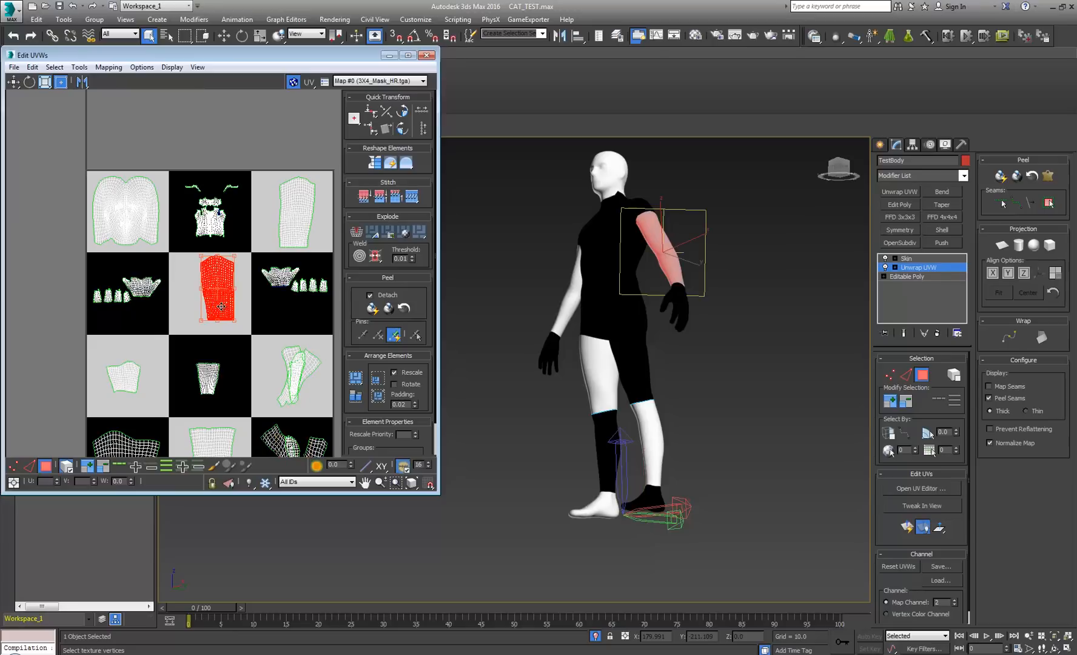
drag(221, 307, 211, 313)
Check the UV layout against the guide's cells and examine the left arm's boundaries at the shoulder and wrist on the body
middle_drag(194, 215, 203, 231)
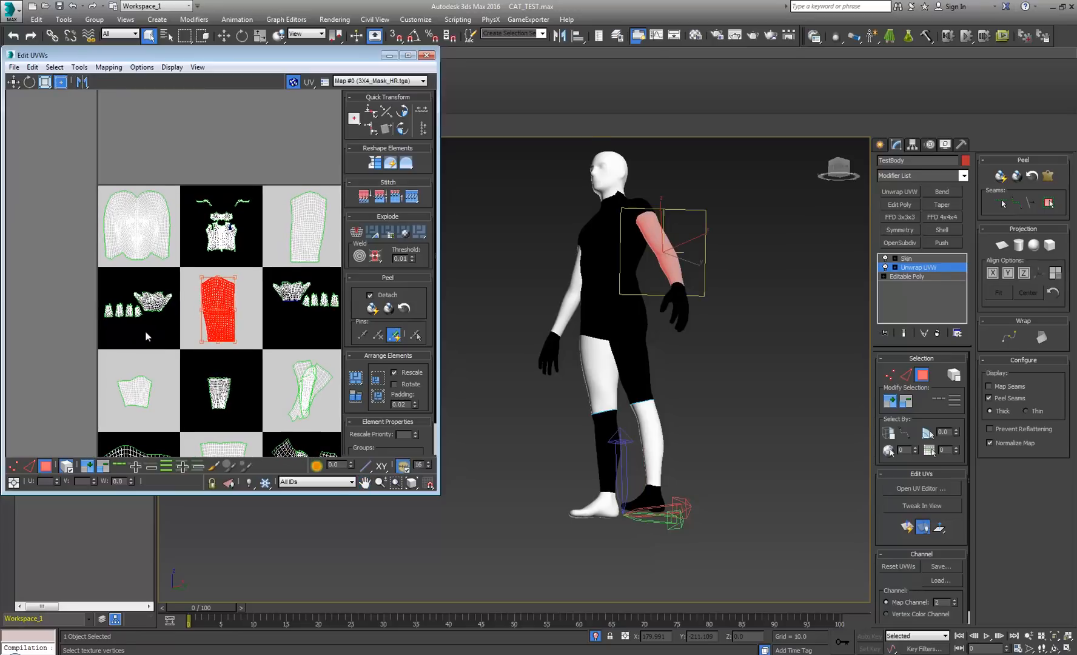
middle_drag(184, 393, 134, 257)
scroll(167, 214, down, 2)
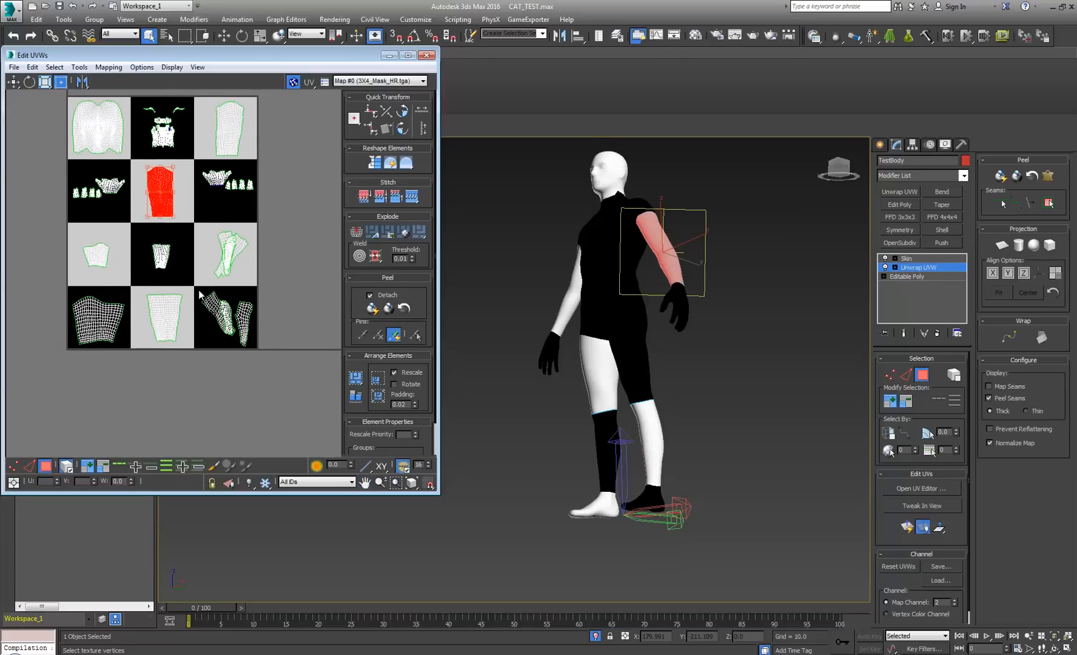
scroll(198, 292, up, 2)
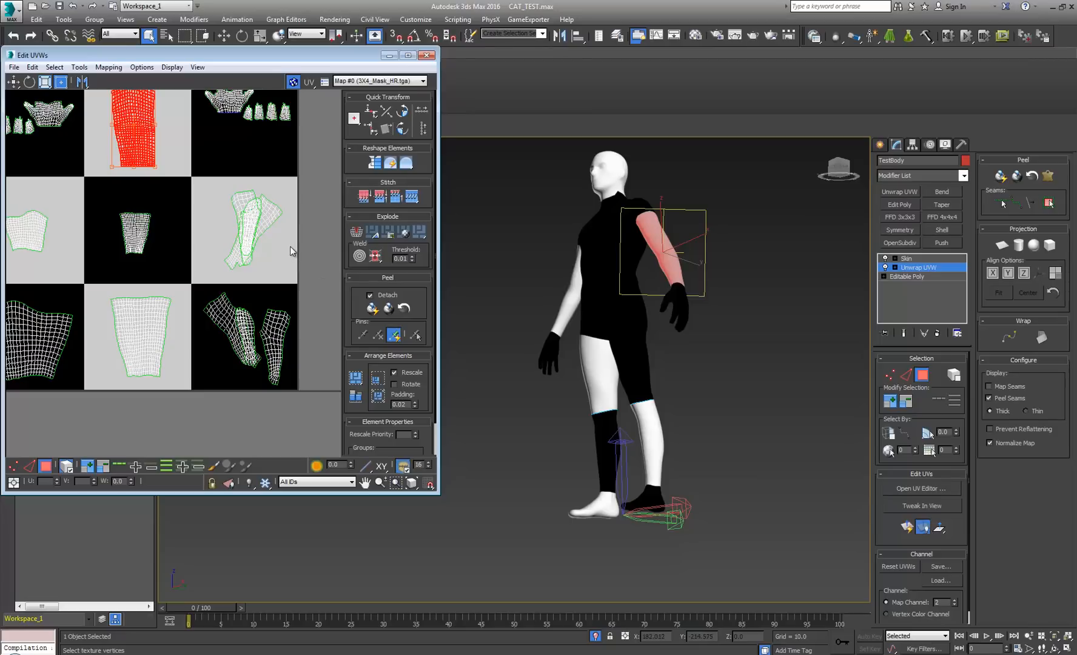
alt+middle_drag(556, 288, 601, 357)
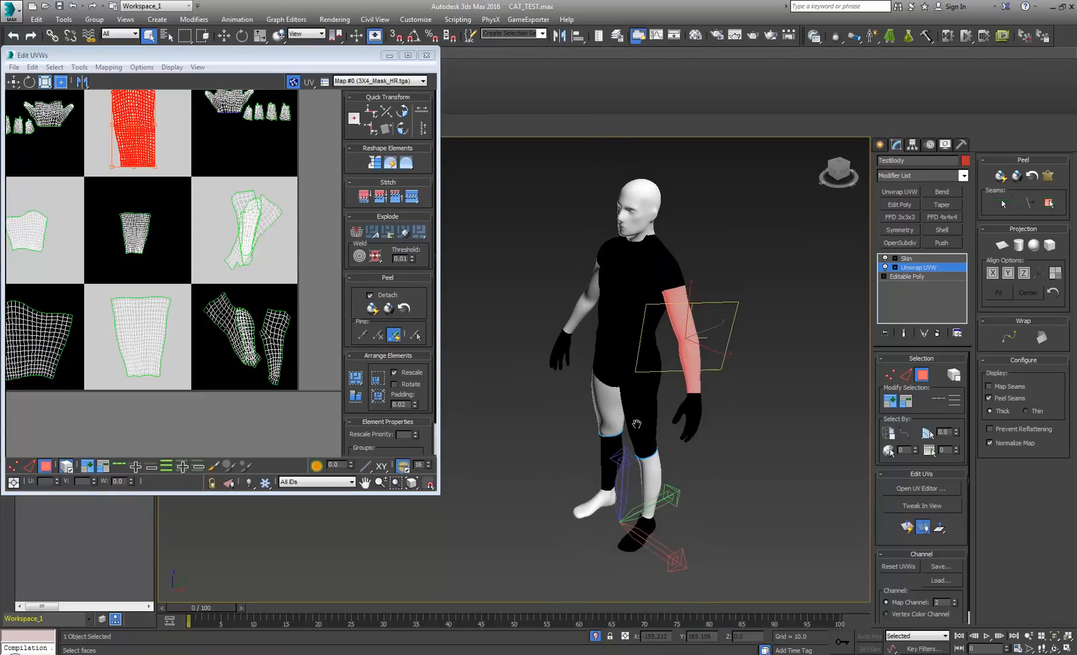
middle_drag(636, 423, 734, 399)
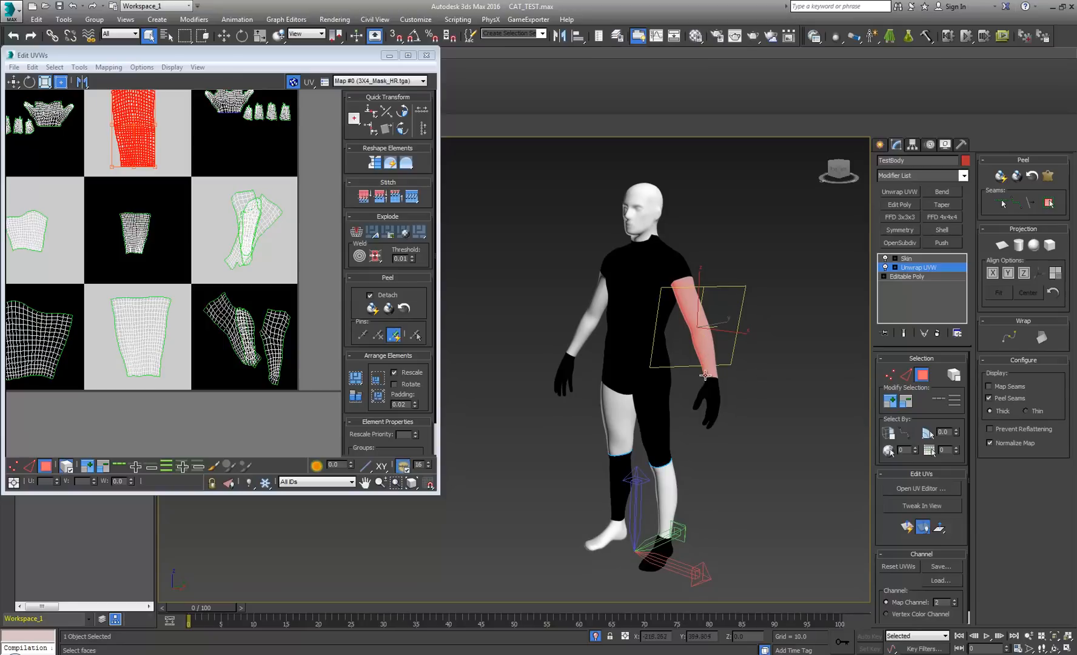
alt+middle_drag(707, 375, 607, 366)
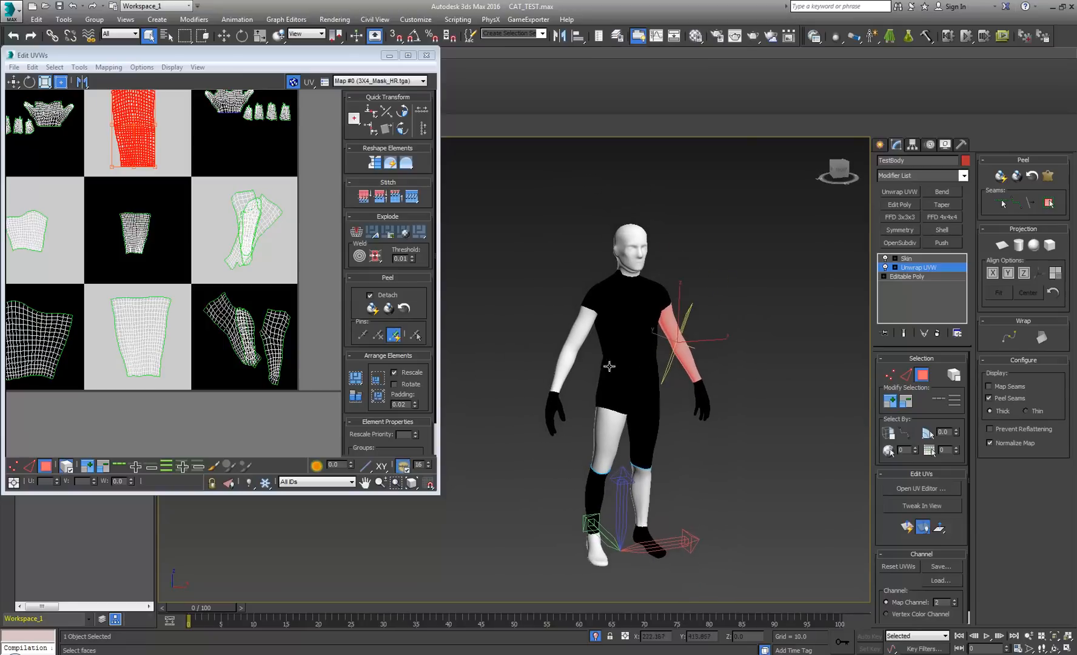
scroll(604, 316, up, 4)
middle_drag(579, 403, 573, 393)
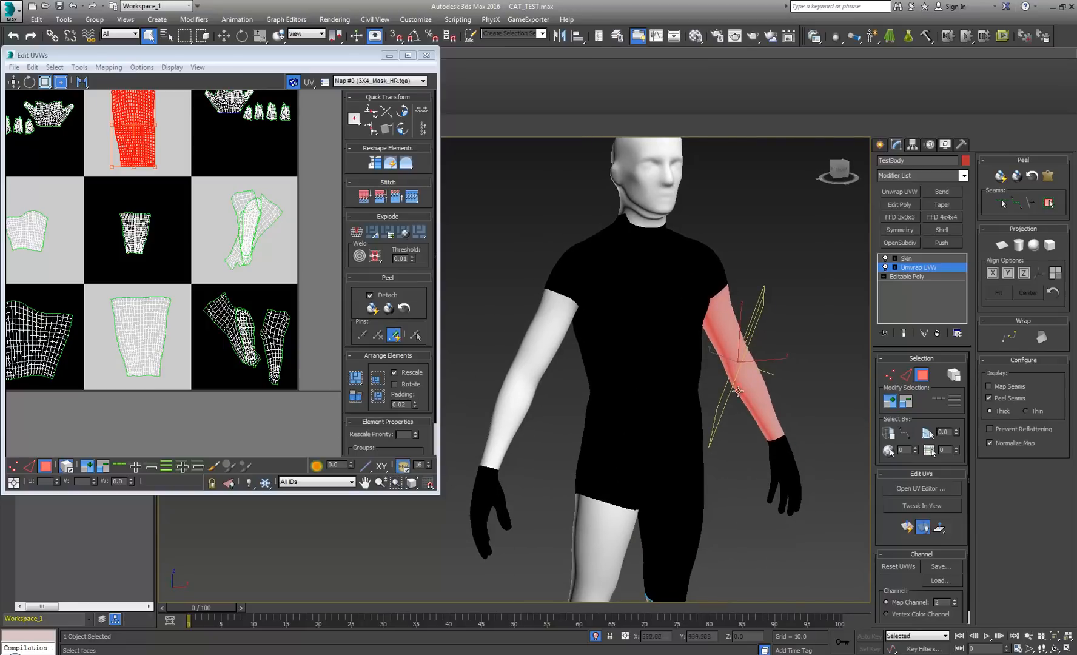
alt+middle_drag(738, 391, 560, 282)
scroll(601, 305, down, 6)
scroll(559, 282, up, 3)
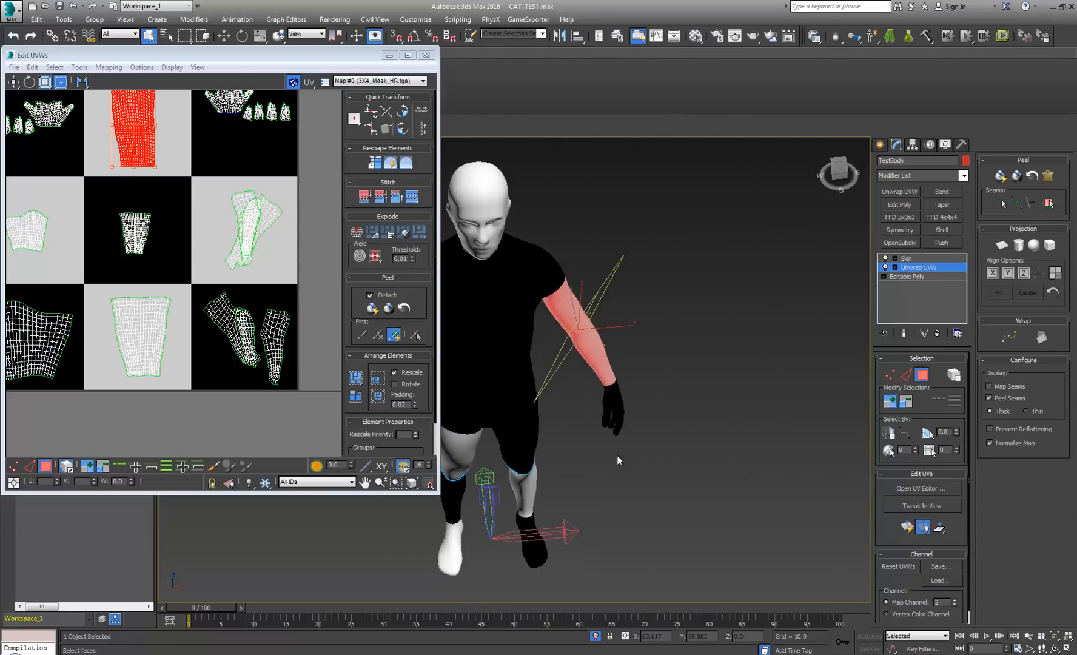
alt+middle_drag(618, 455, 637, 339)
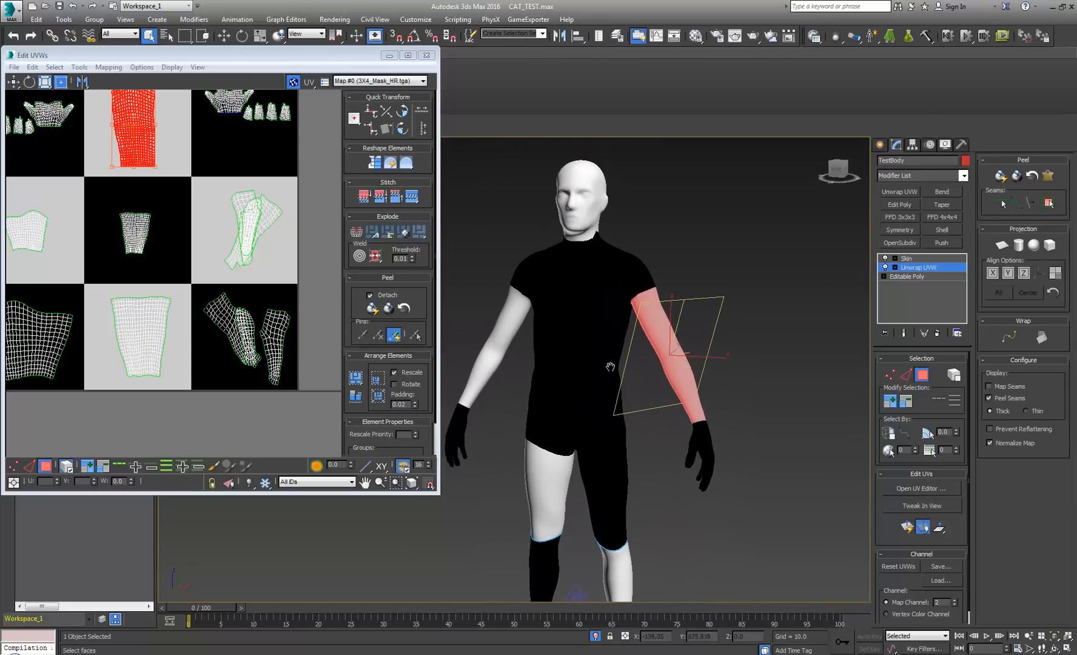
scroll(660, 314, up, 3)
middle_drag(737, 365, 746, 370)
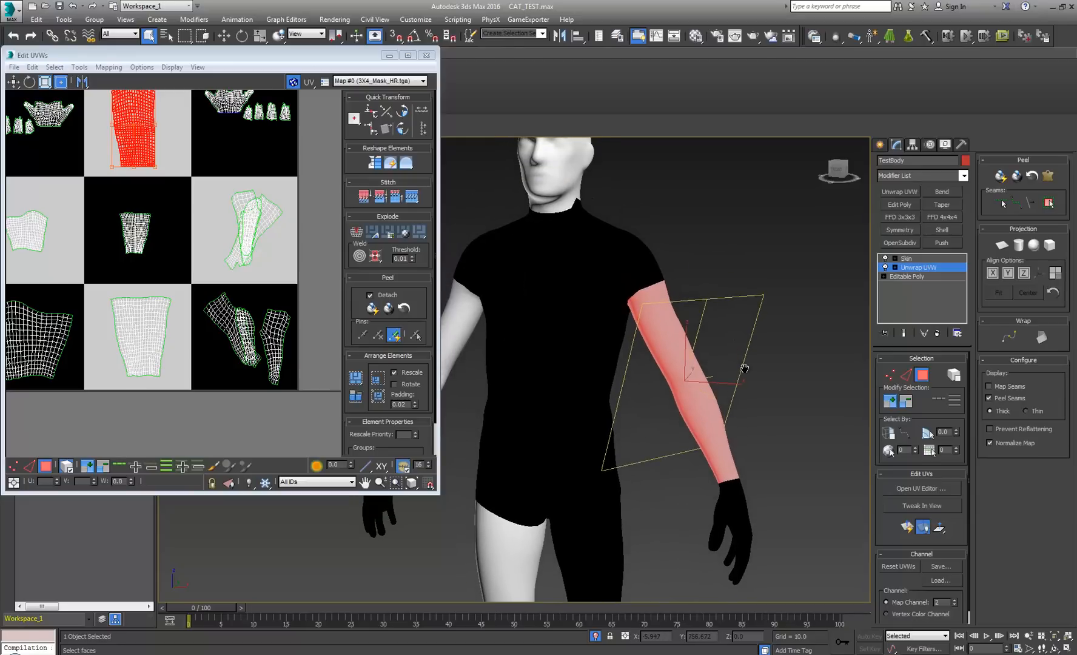
Leave Unwrap UVW's polygon editing and go up to the Skin modifier so the UV editor closes
click(558, 280)
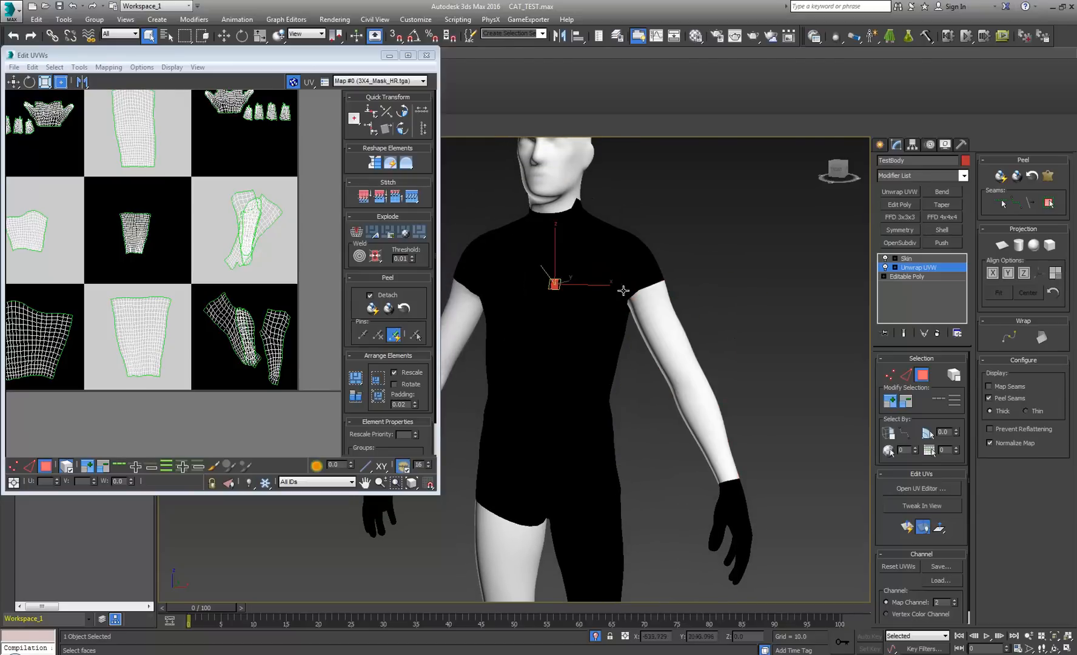
key(ctrl+b)
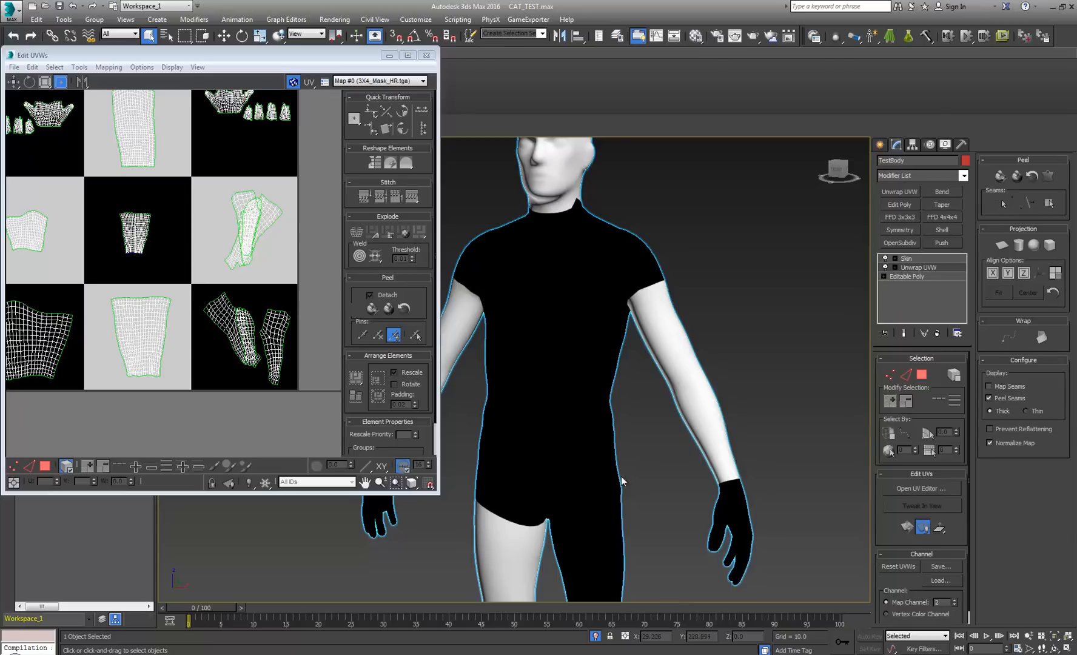
middle_drag(127, 113, 163, 211)
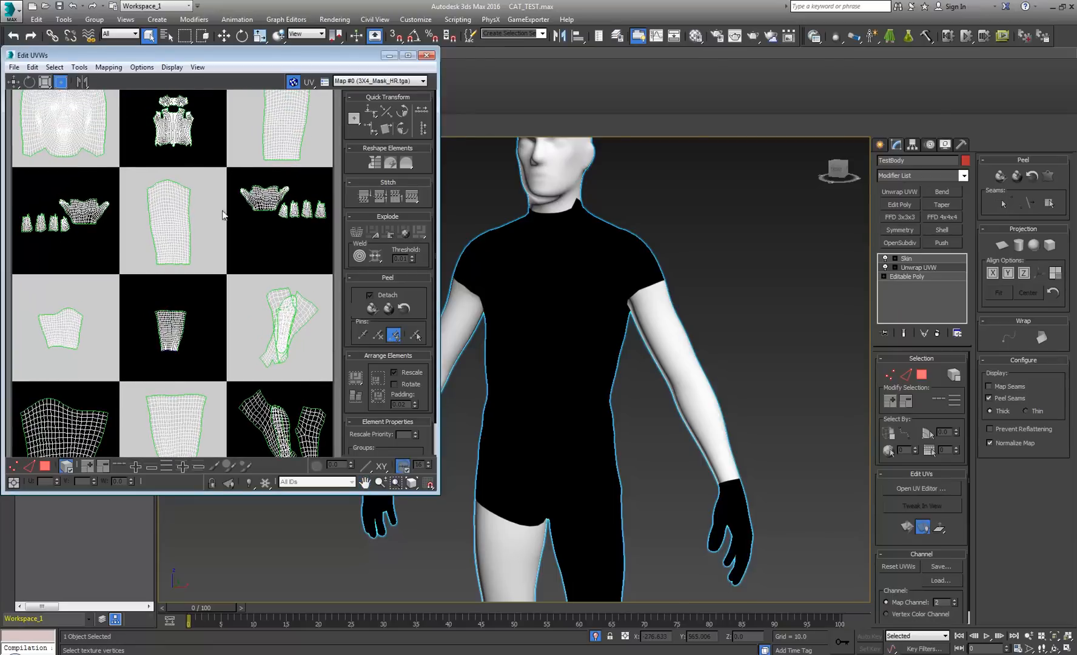
middle_drag(667, 376, 659, 358)
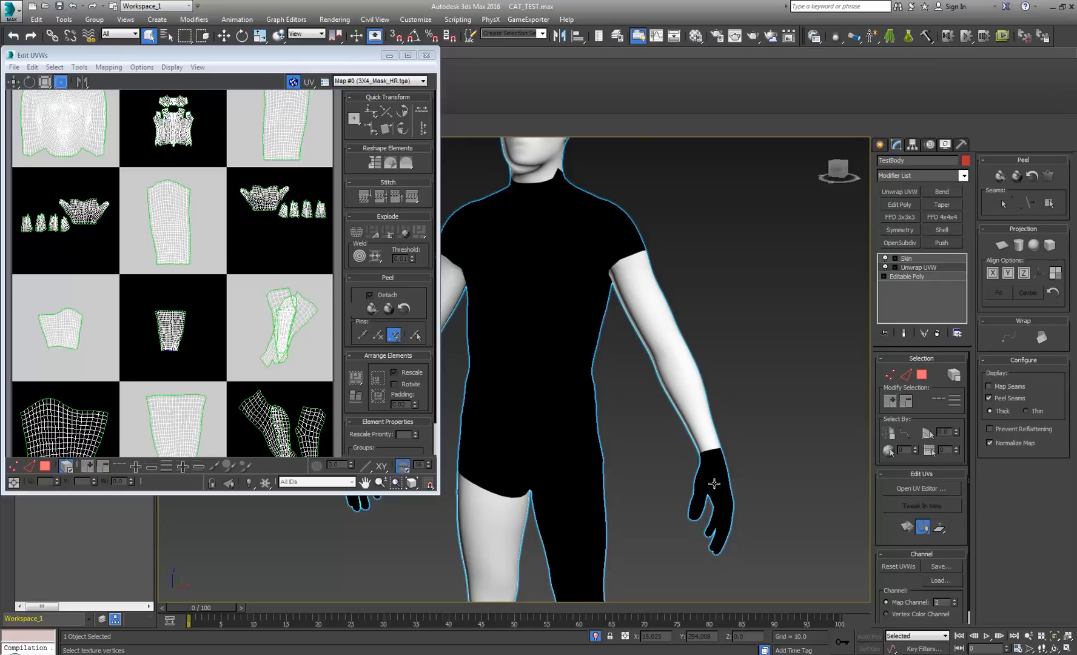
middle_drag(714, 483, 598, 290)
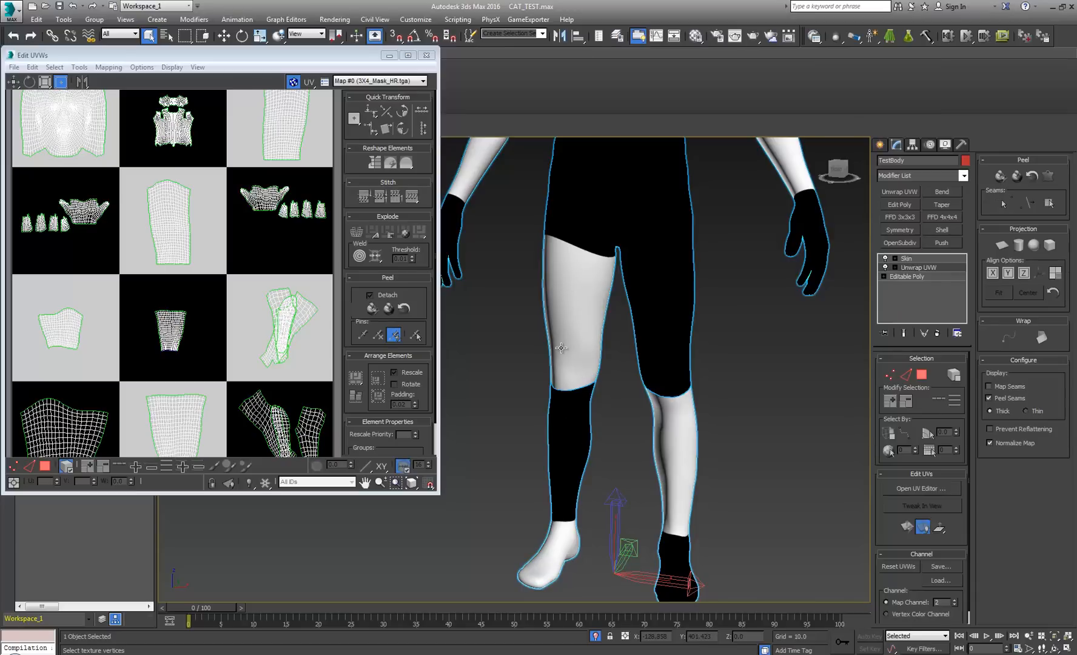
alt+middle_drag(561, 348, 567, 272)
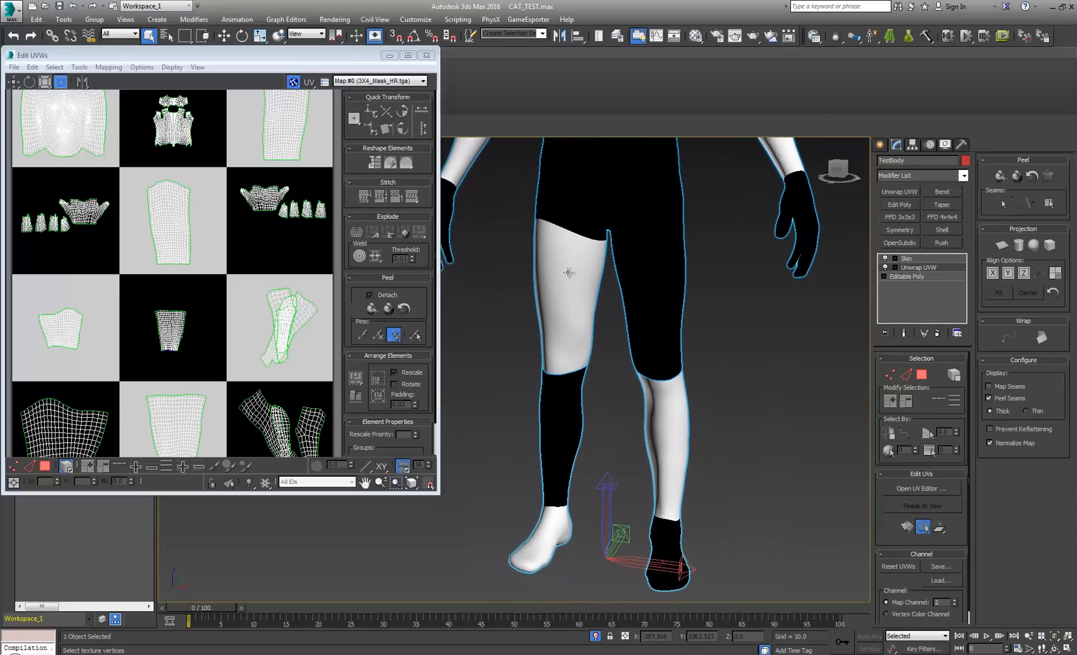
key(Page_Up)
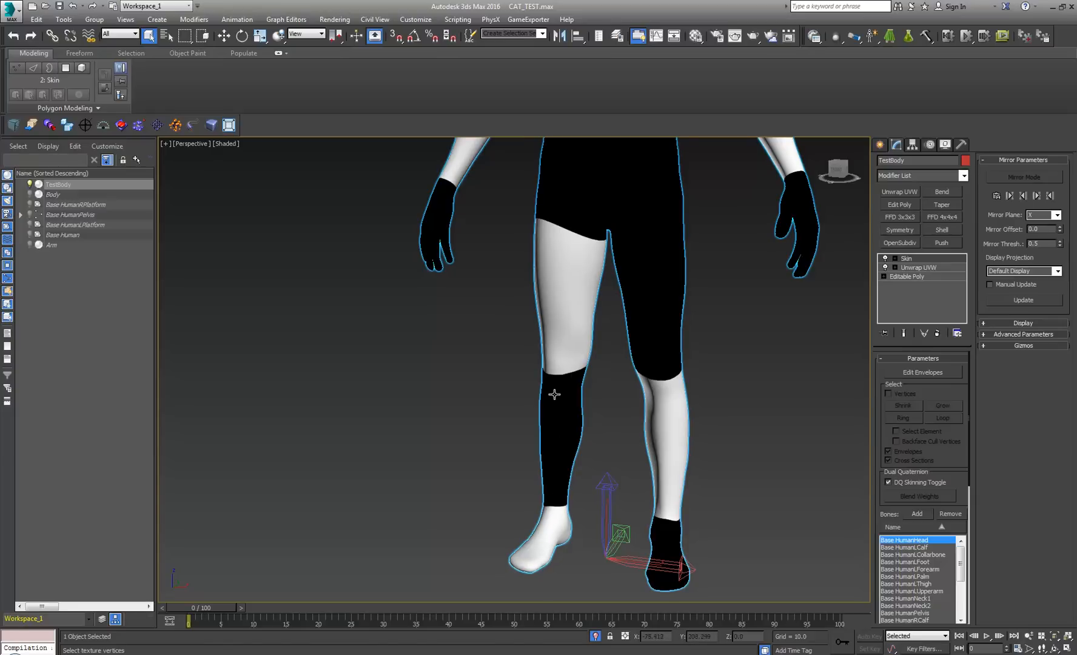
Examine the checkerboard regions on TestBody's torso, arms, hands, legs and feet from several angles
middle_drag(511, 391, 546, 466)
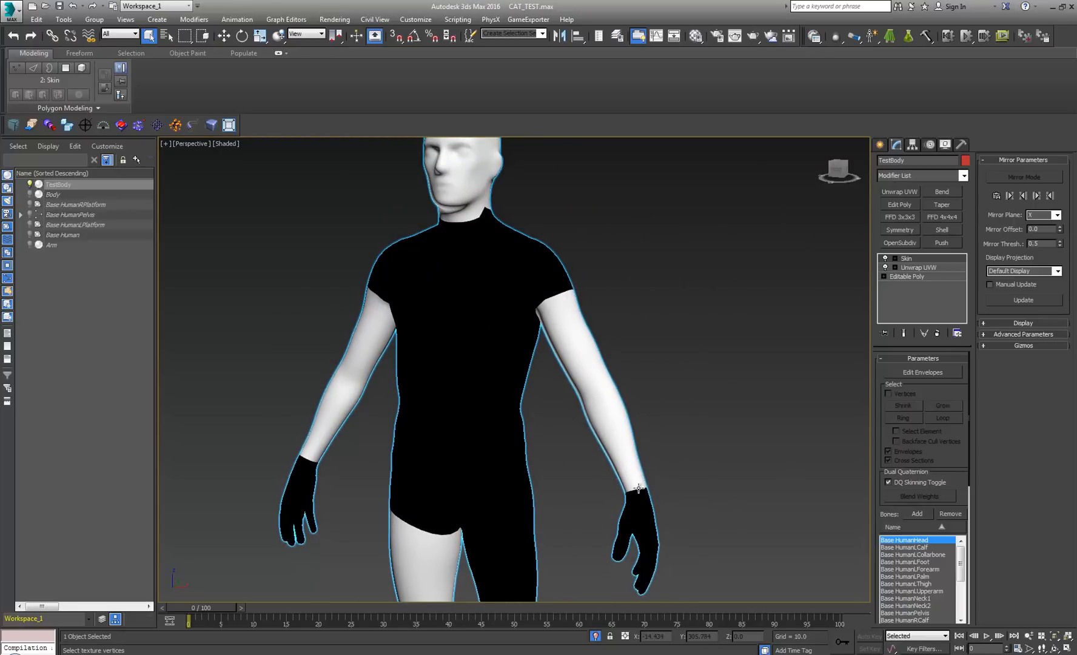
middle_drag(638, 488, 661, 435)
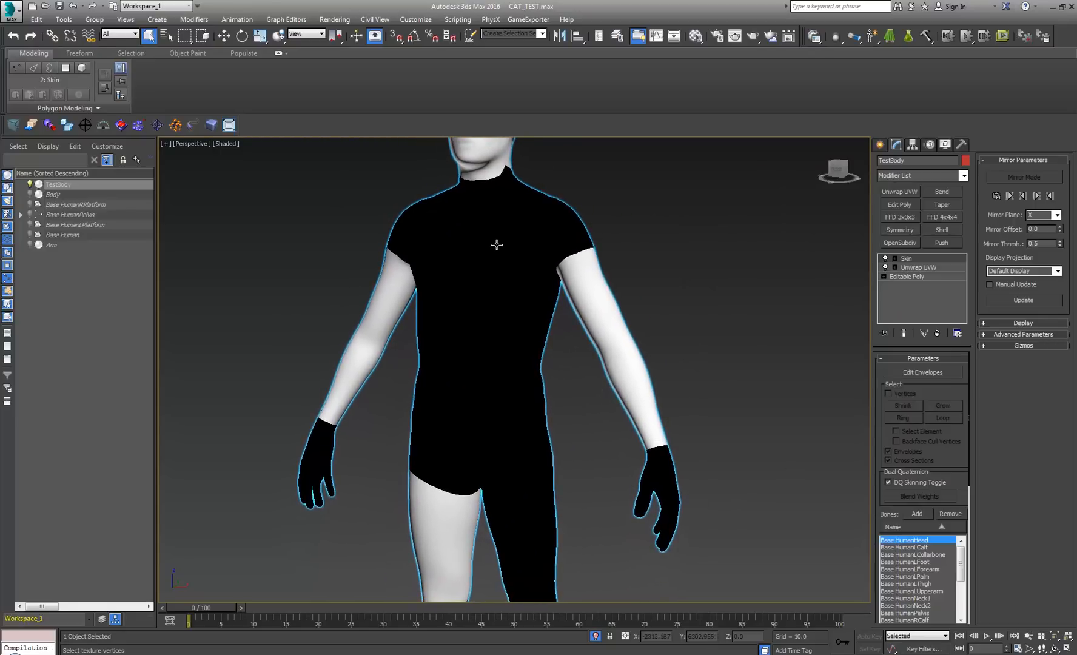
middle_drag(497, 244, 472, 299)
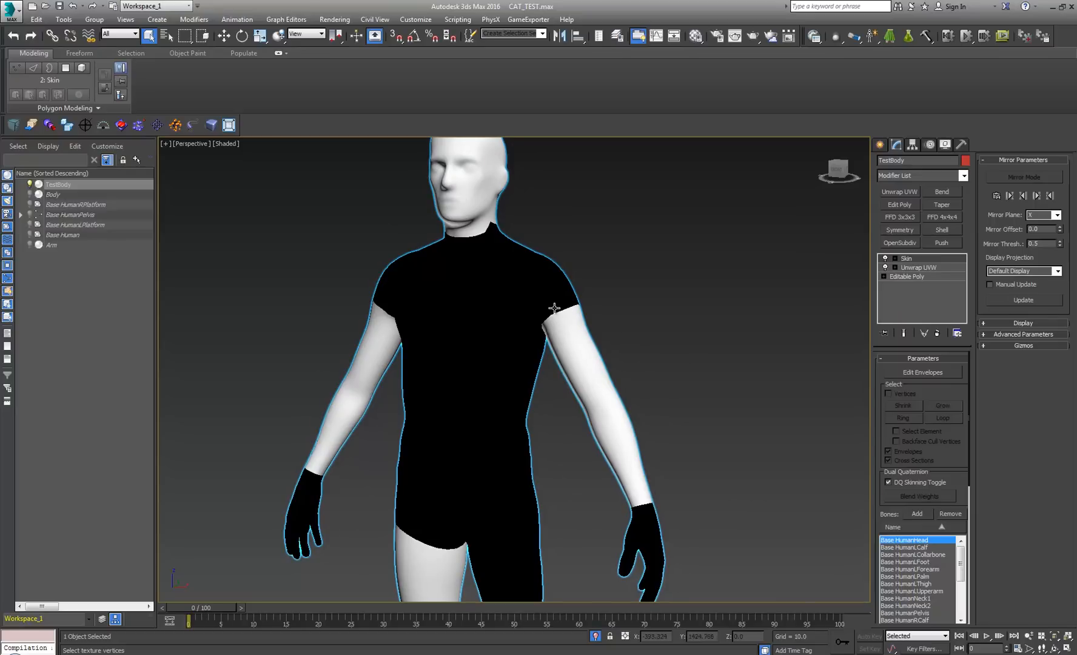
middle_drag(645, 576, 643, 546)
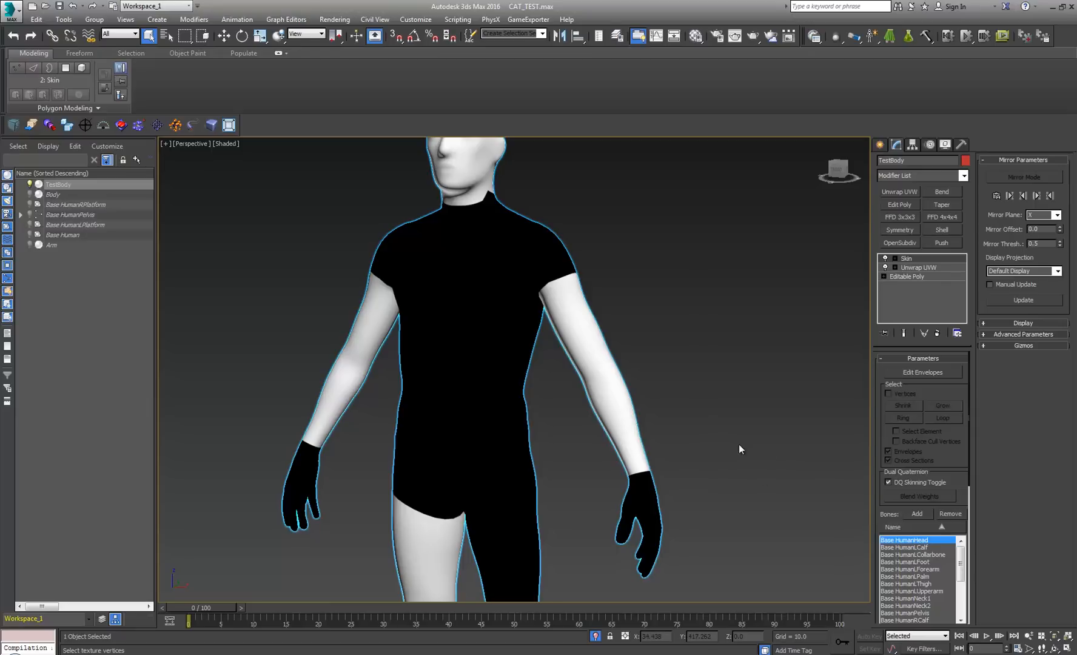
middle_drag(704, 492, 676, 412)
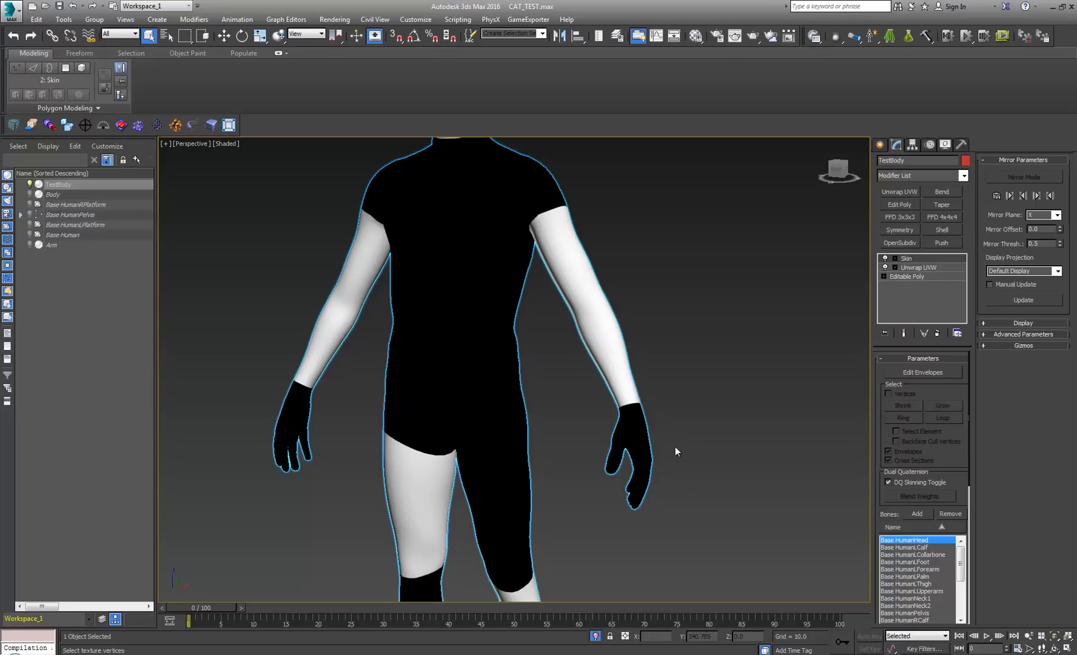
alt+middle_drag(675, 447, 671, 385)
scroll(642, 393, up, 3)
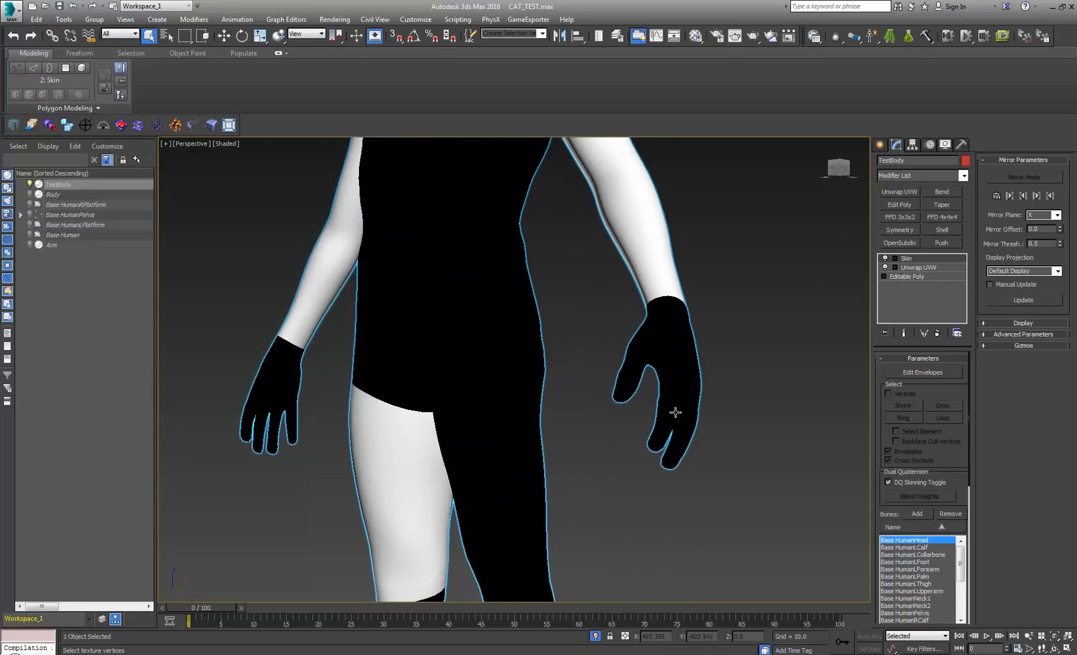
scroll(695, 436, down, 5)
scroll(703, 459, up, 1)
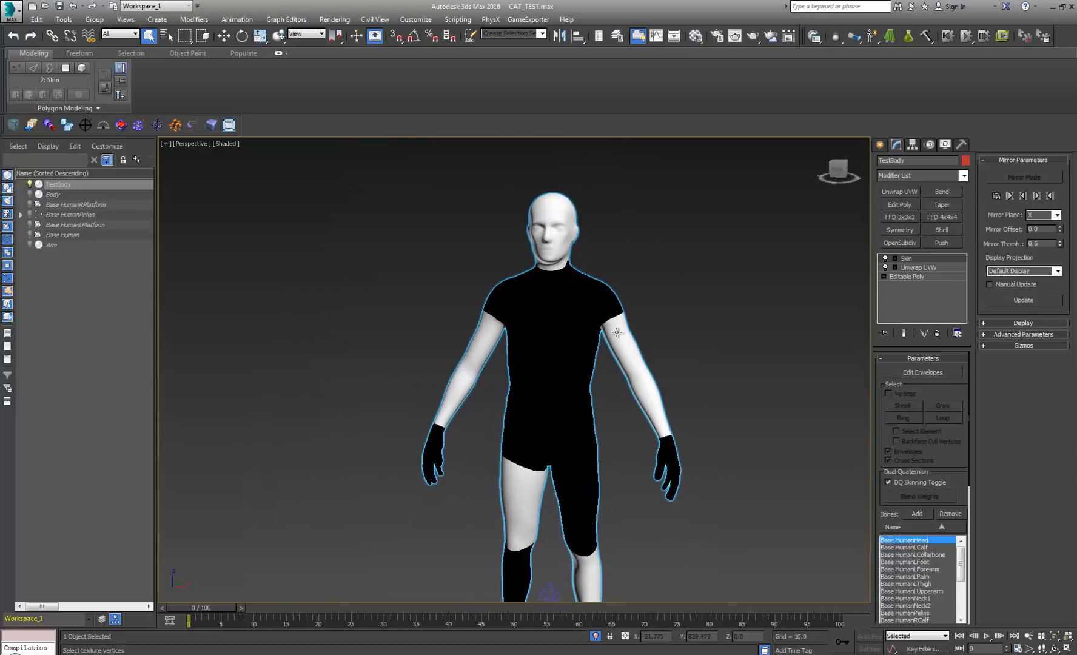
scroll(642, 388, up, 4)
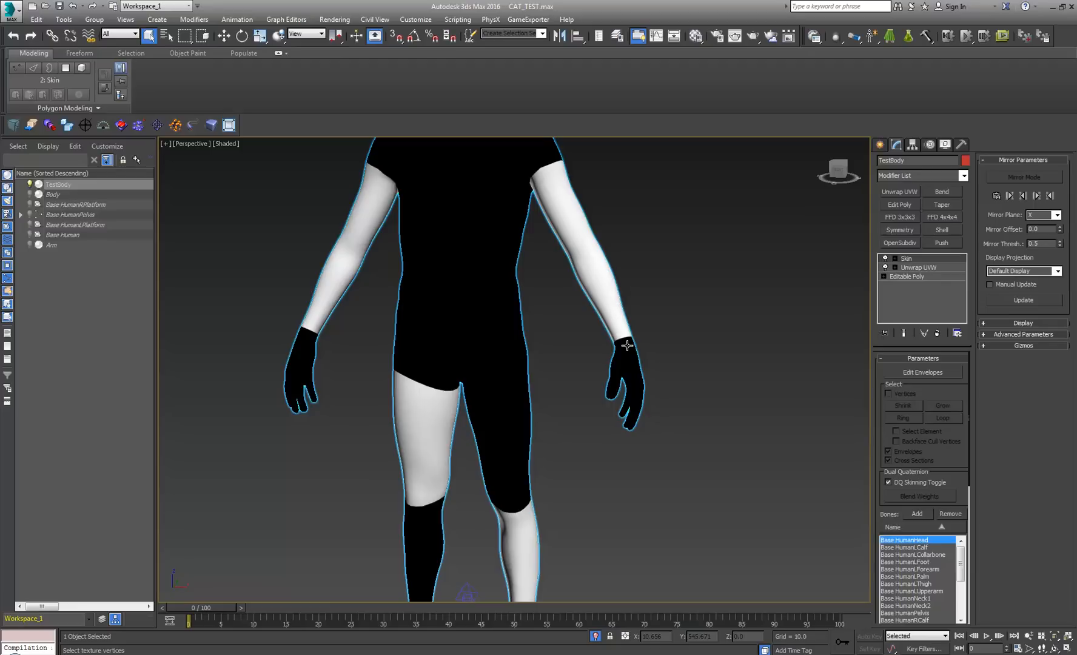
alt+middle_drag(653, 433, 613, 418)
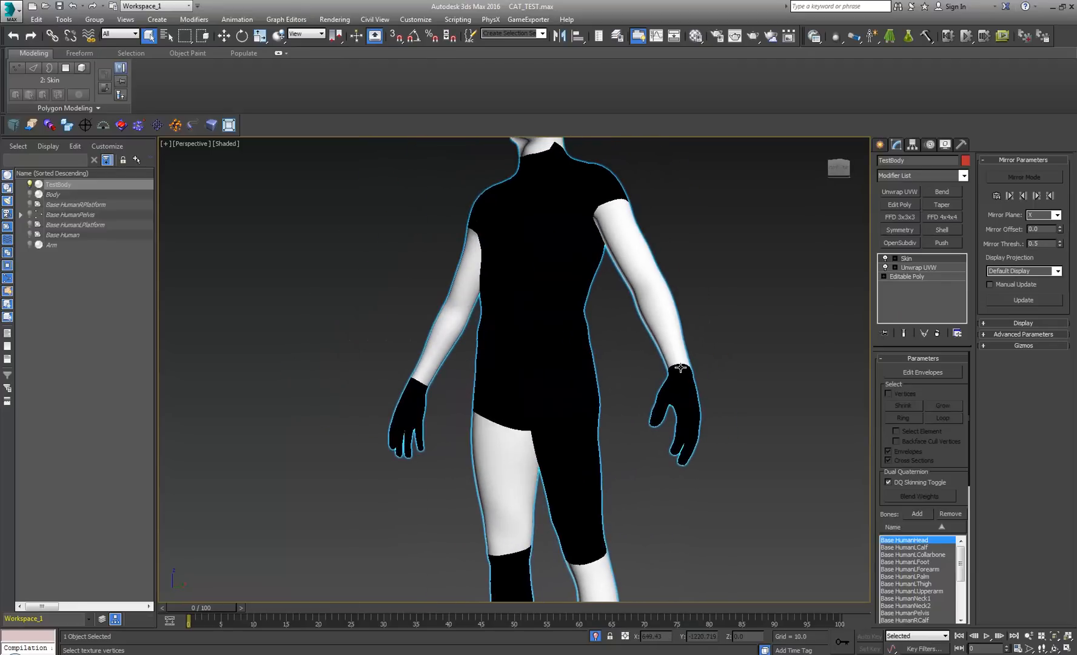
middle_drag(681, 367, 687, 170)
middle_drag(606, 408, 589, 452)
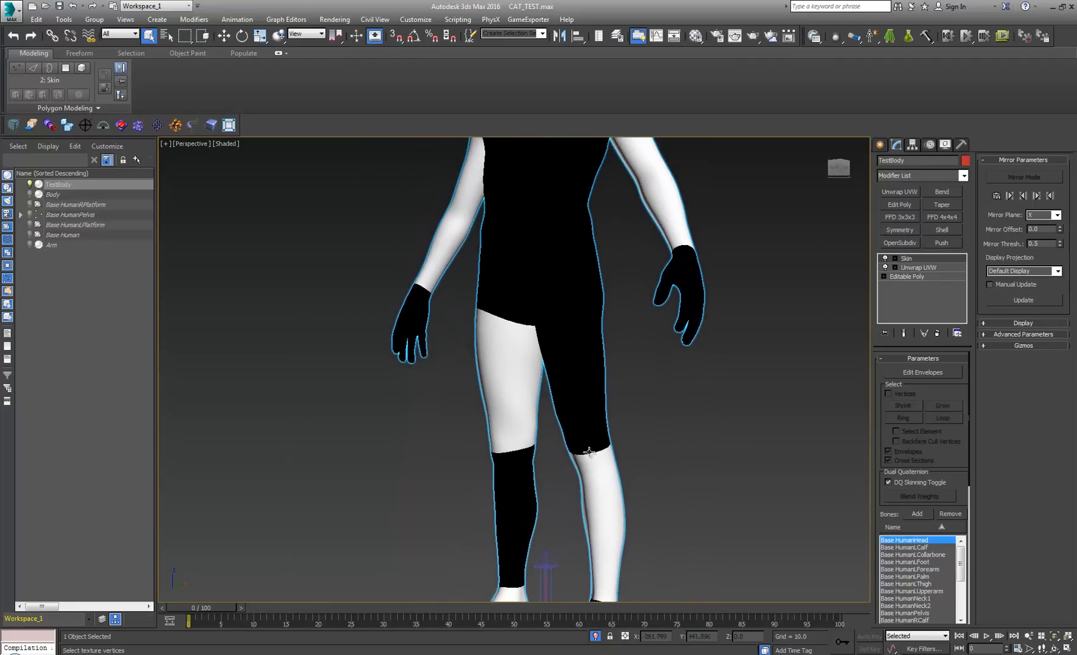
middle_drag(580, 397, 581, 348)
scroll(581, 315, down, 3)
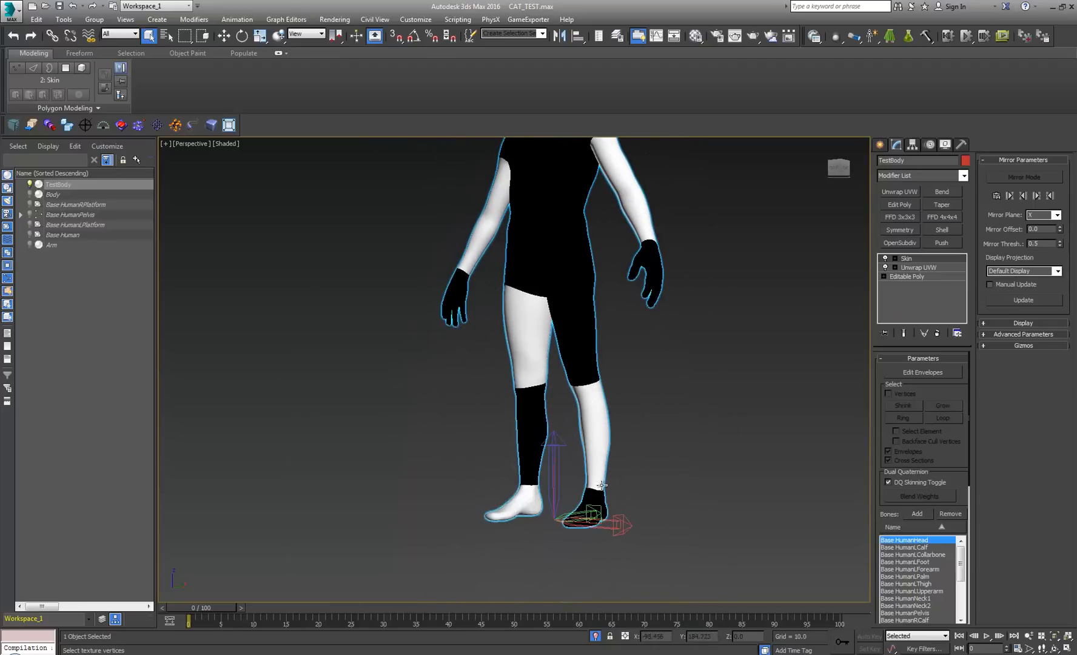
middle_drag(602, 414, 580, 415)
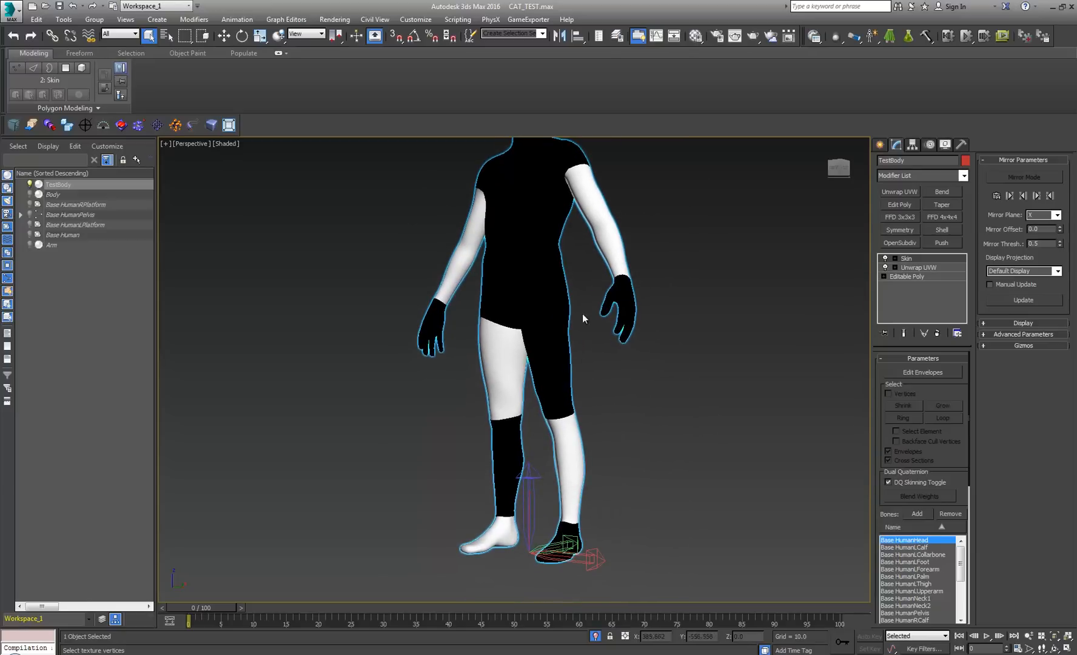
scroll(619, 282, up, 5)
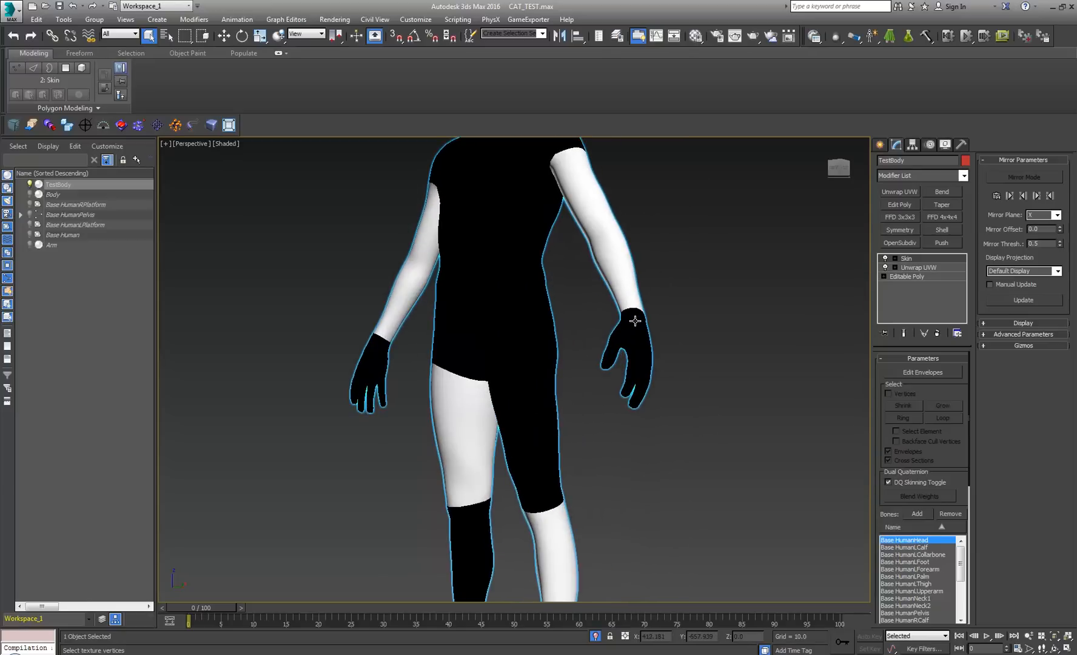
drag(602, 498, 537, 521)
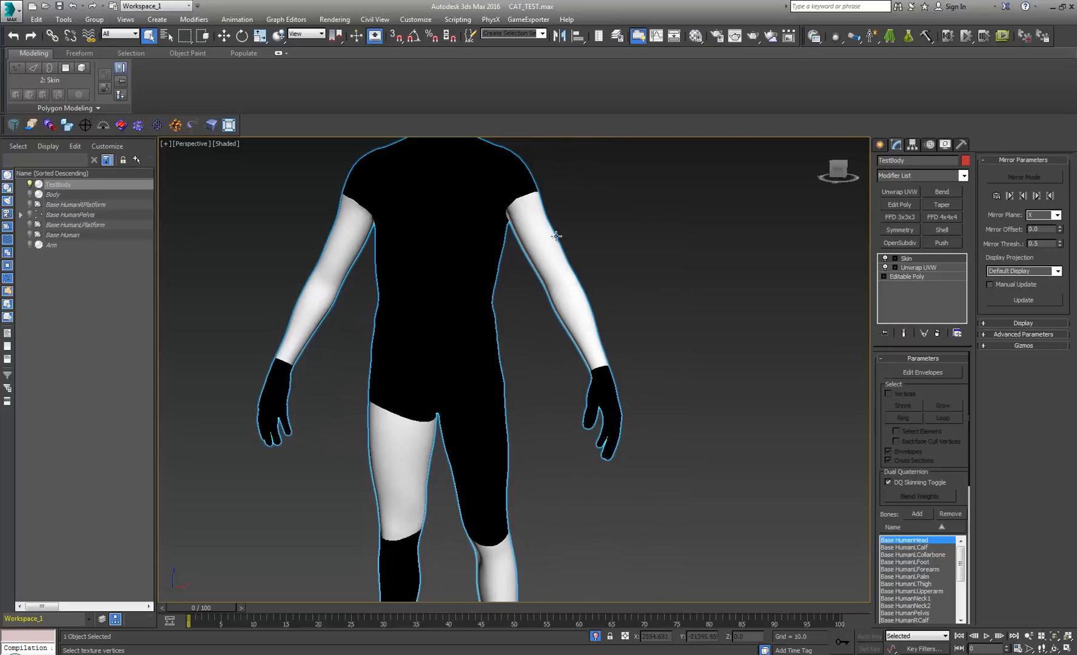
middle_drag(543, 235, 562, 271)
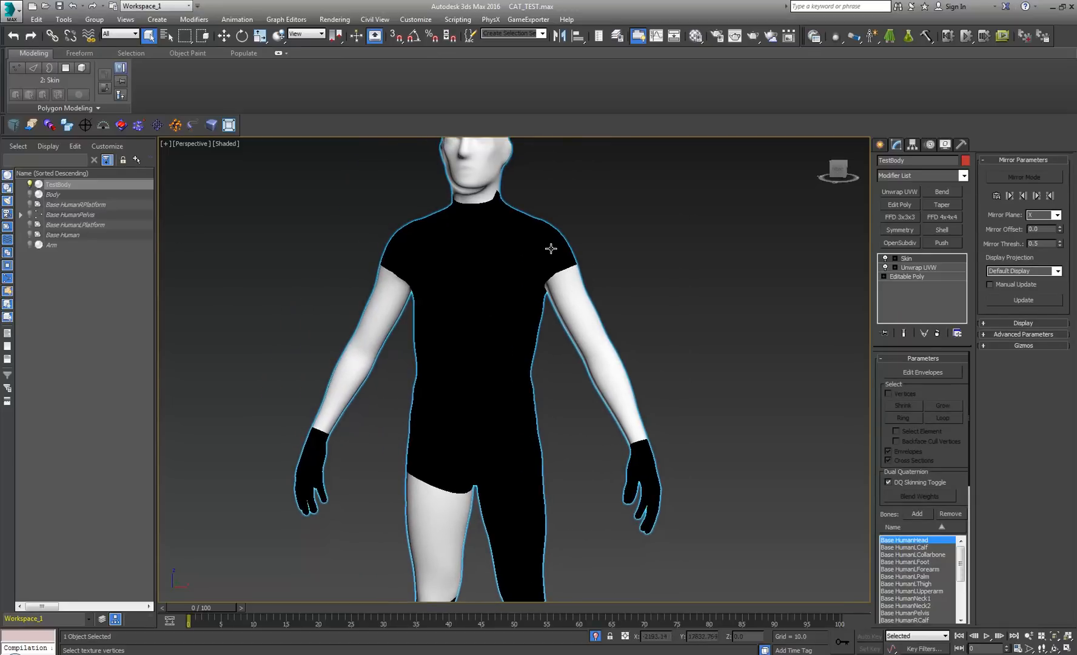
Inspect the whole TestBody from the front and side, including the region boundaries at the neck and shoulders
mouse_move(607, 400)
middle_down()
mouse_move(602, 251)
mouse_move(606, 377)
middle_up()
scroll(603, 250, down, 2)
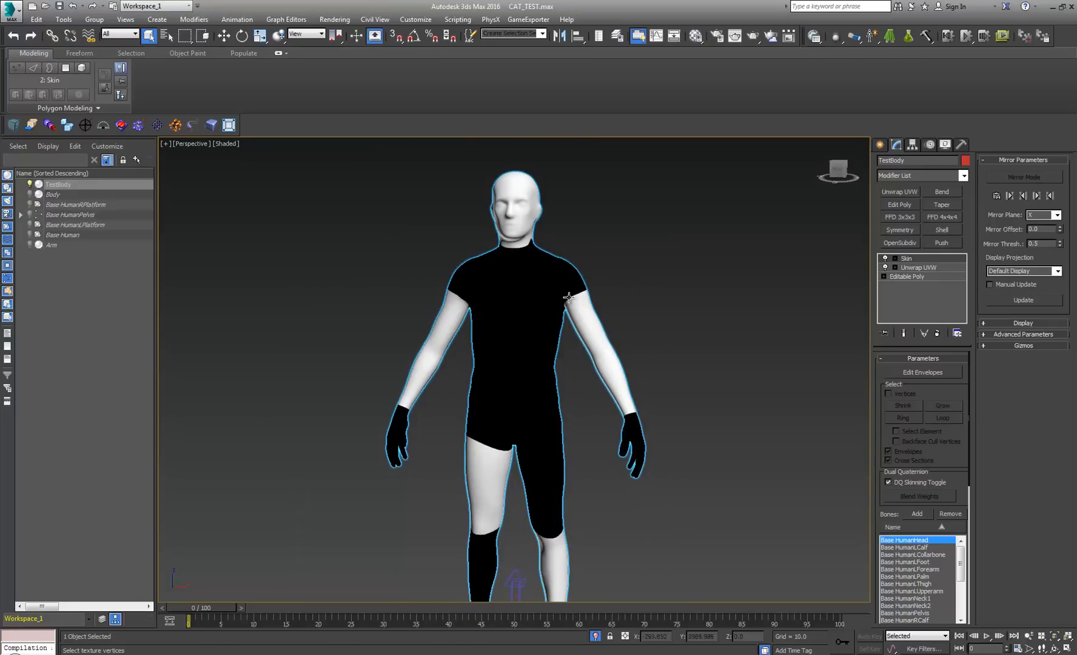
middle_drag(576, 292, 500, 311)
scroll(563, 298, up, 3)
scroll(563, 335, down, 2)
scroll(509, 312, down, 4)
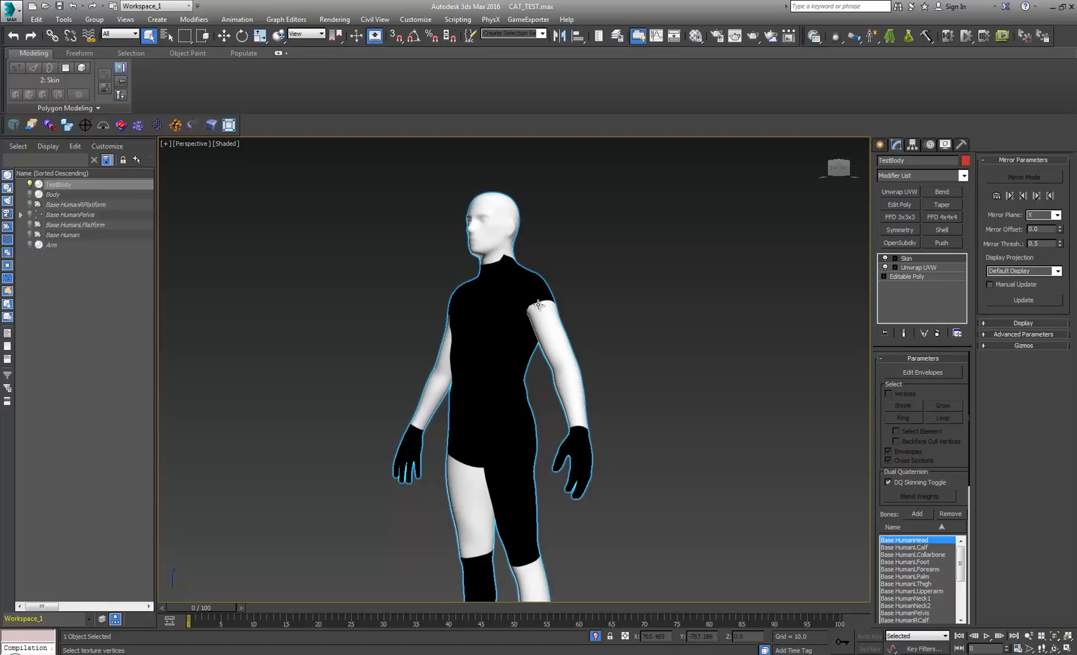
alt+middle_drag(591, 364, 667, 387)
scroll(649, 391, down, 3)
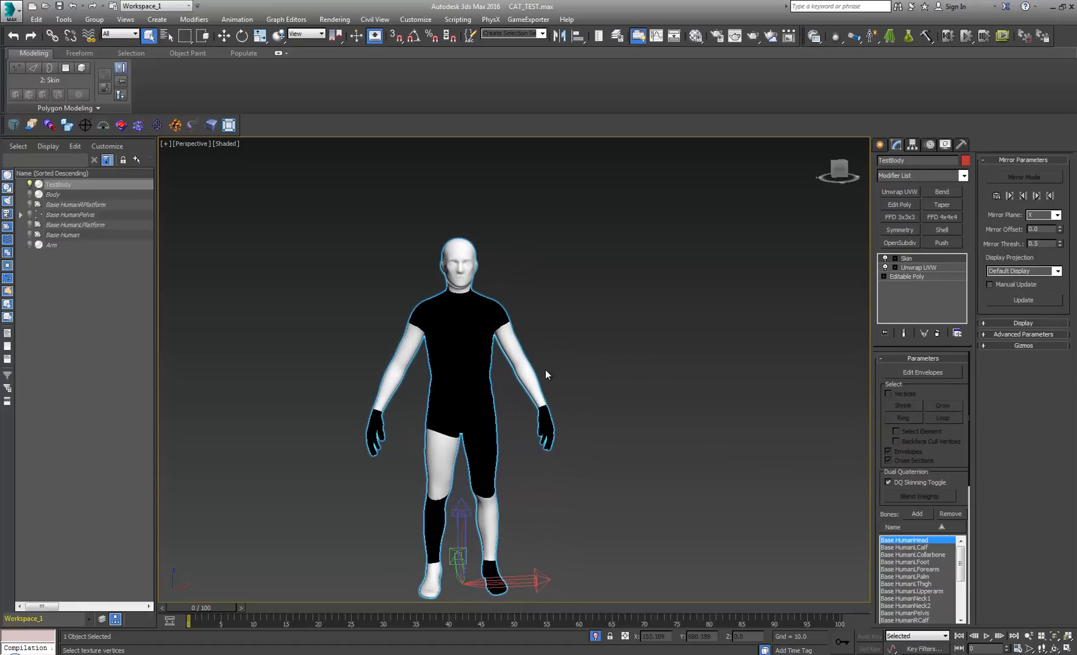
alt+middle_drag(545, 369, 571, 461)
middle_drag(551, 366, 535, 373)
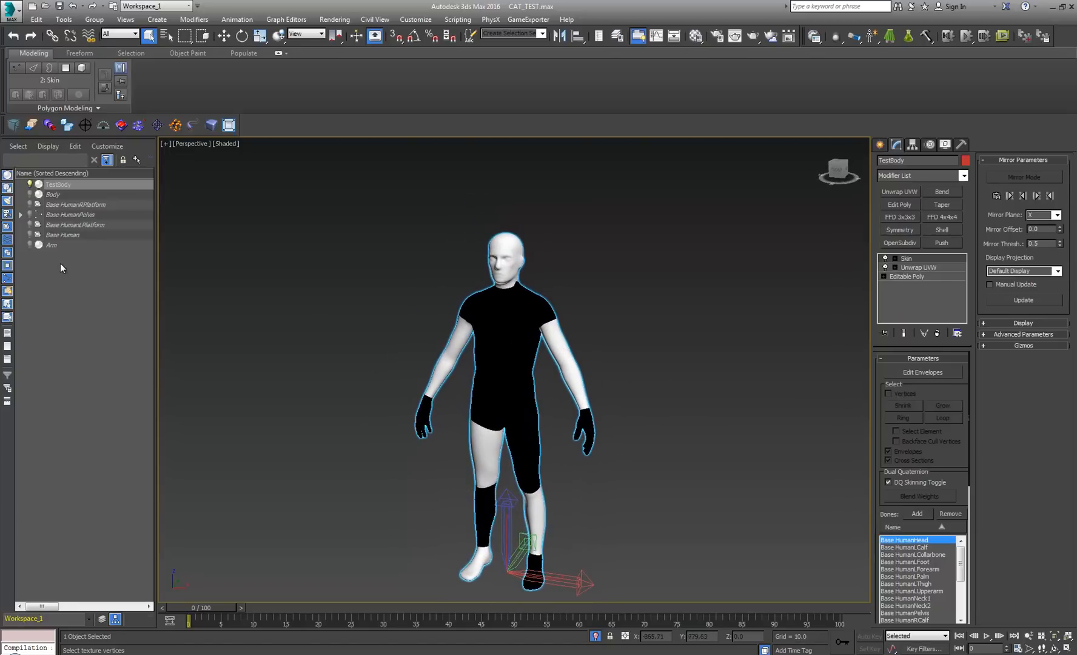
alt+middle_drag(546, 376, 600, 388)
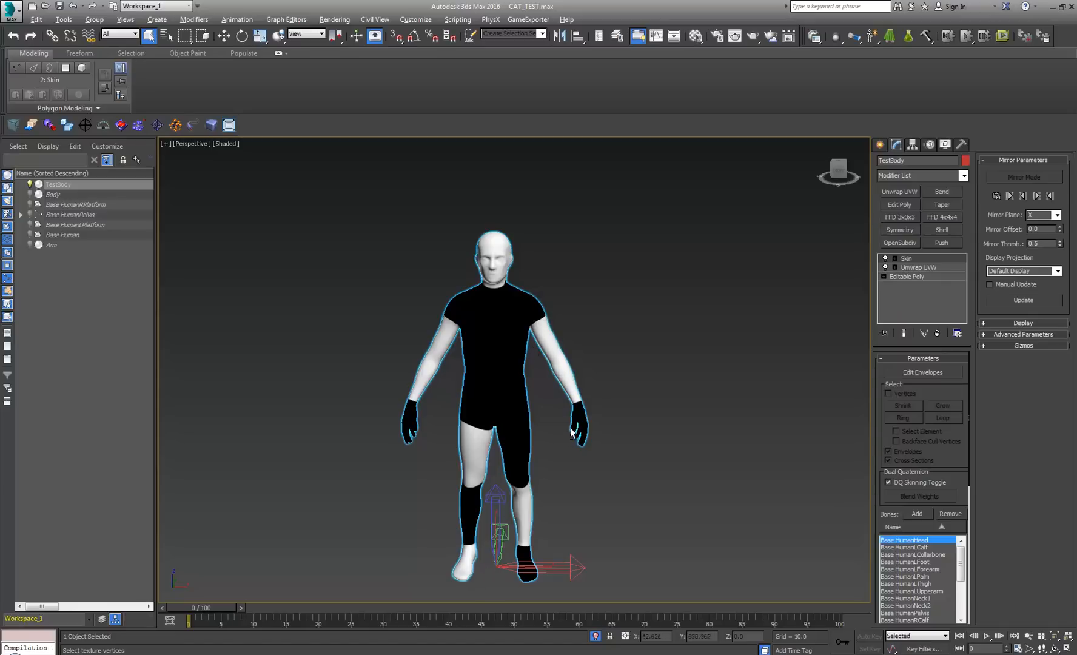
alt+middle_drag(534, 350, 465, 419)
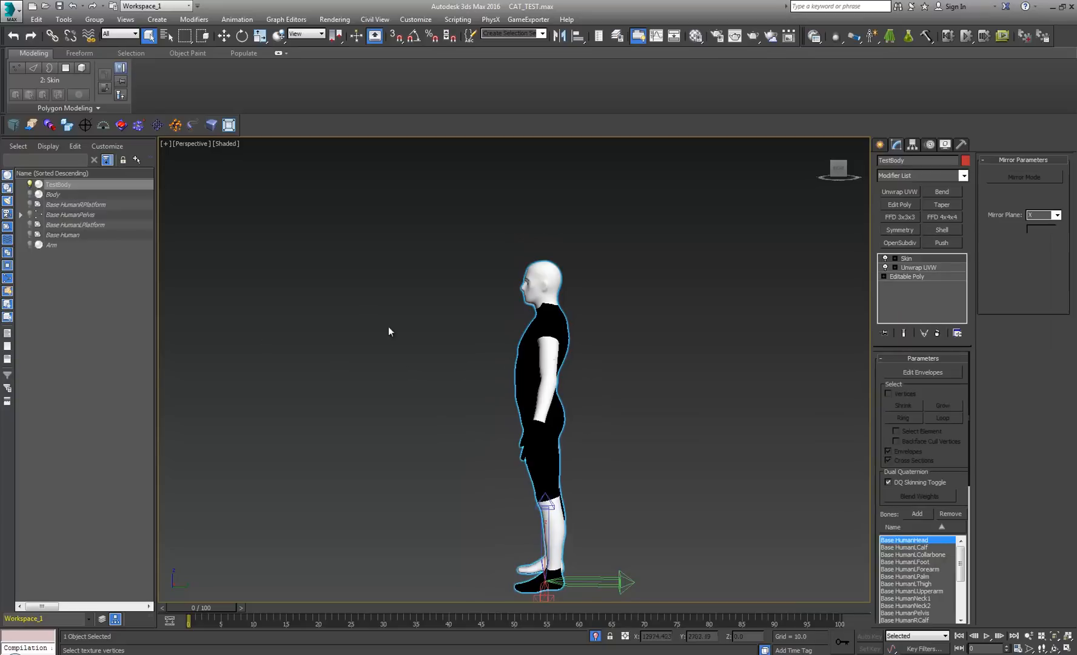
alt+middle_drag(466, 378, 495, 353)
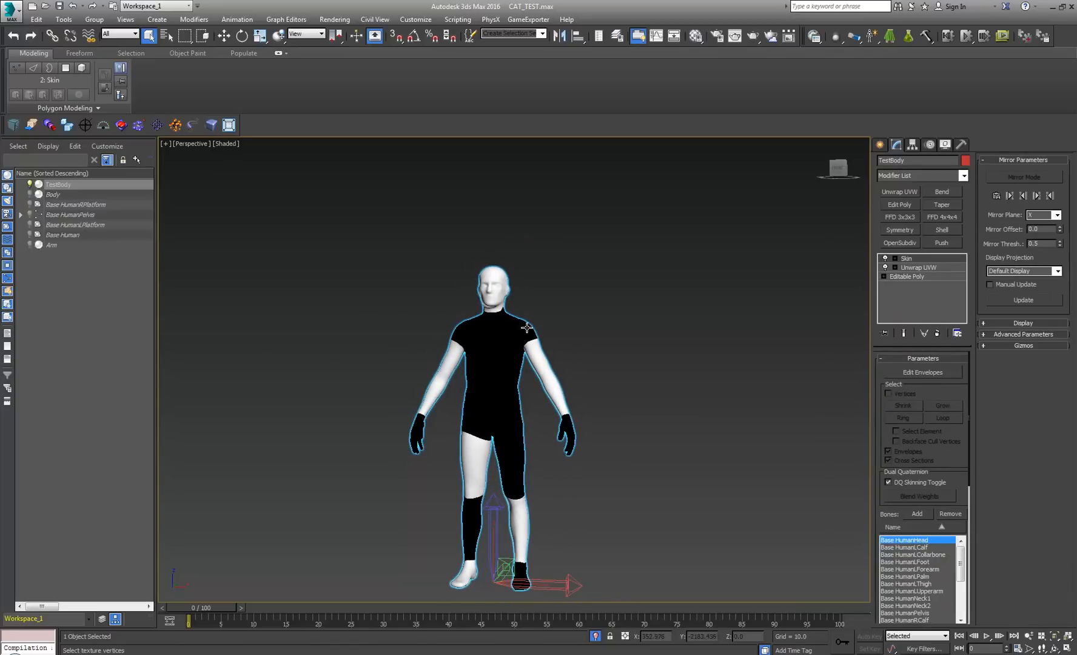
scroll(526, 331, up, 5)
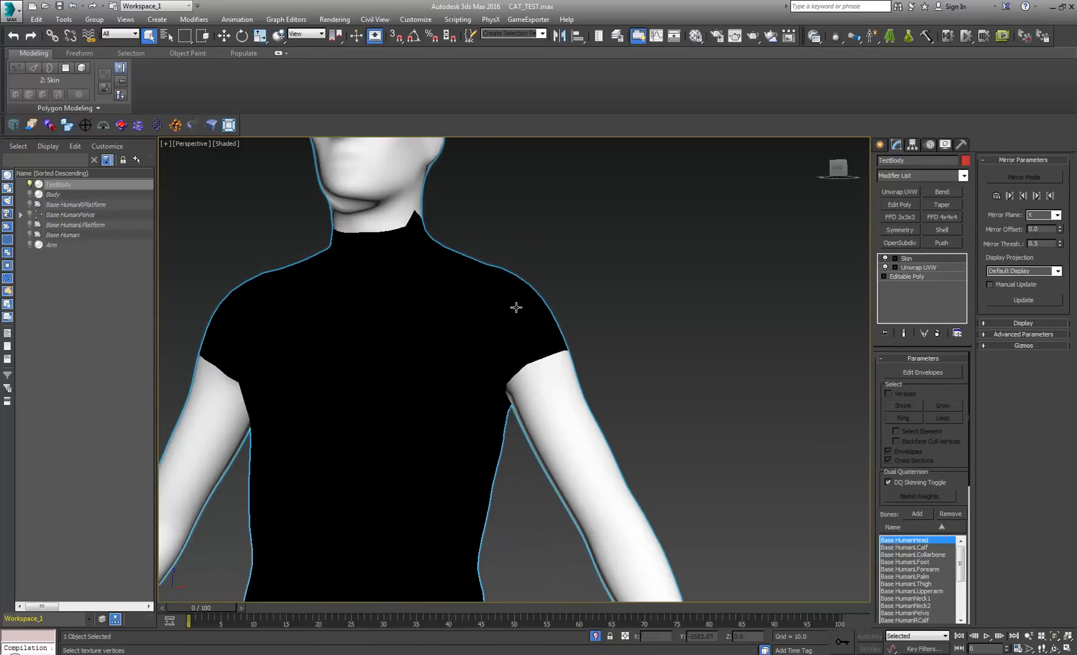
scroll(510, 356, down, 5)
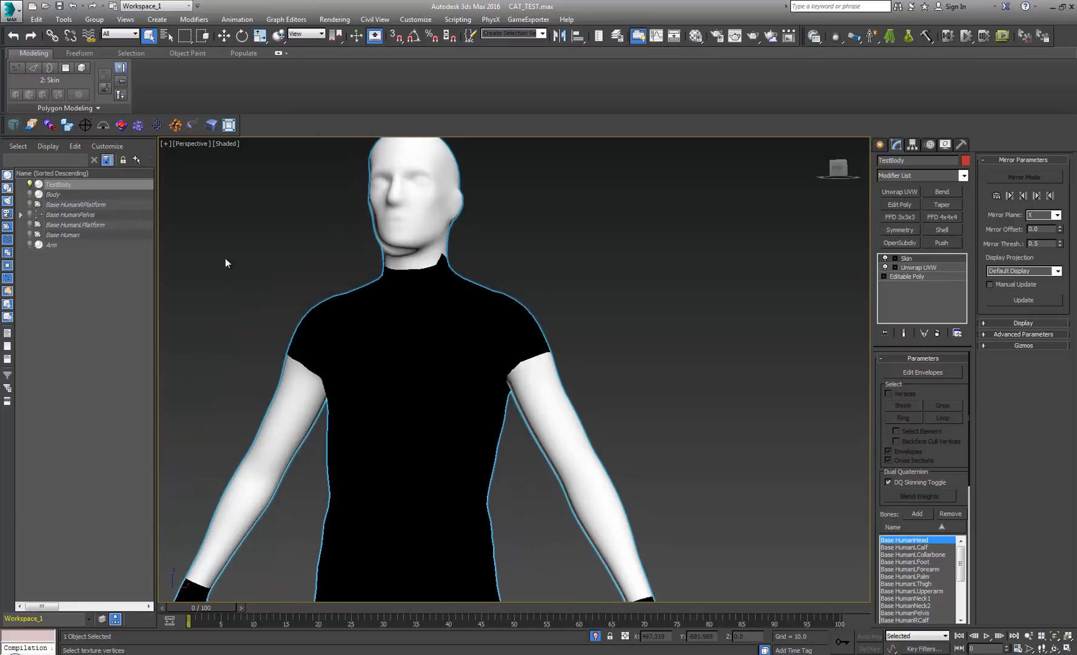
scroll(441, 342, down, 5)
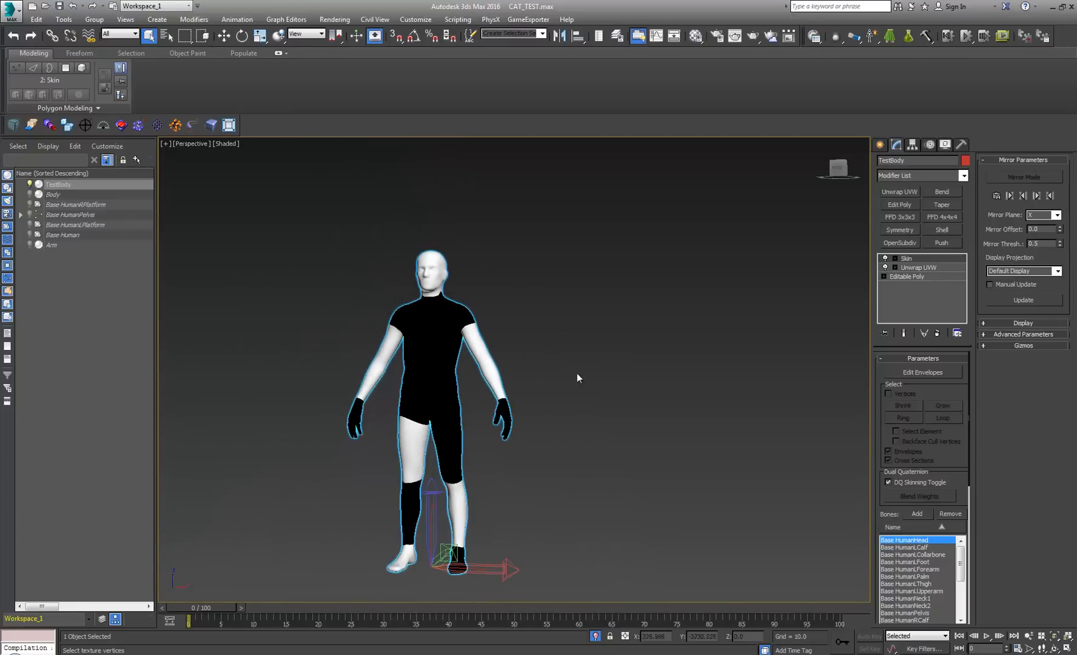
middle_drag(577, 376, 602, 368)
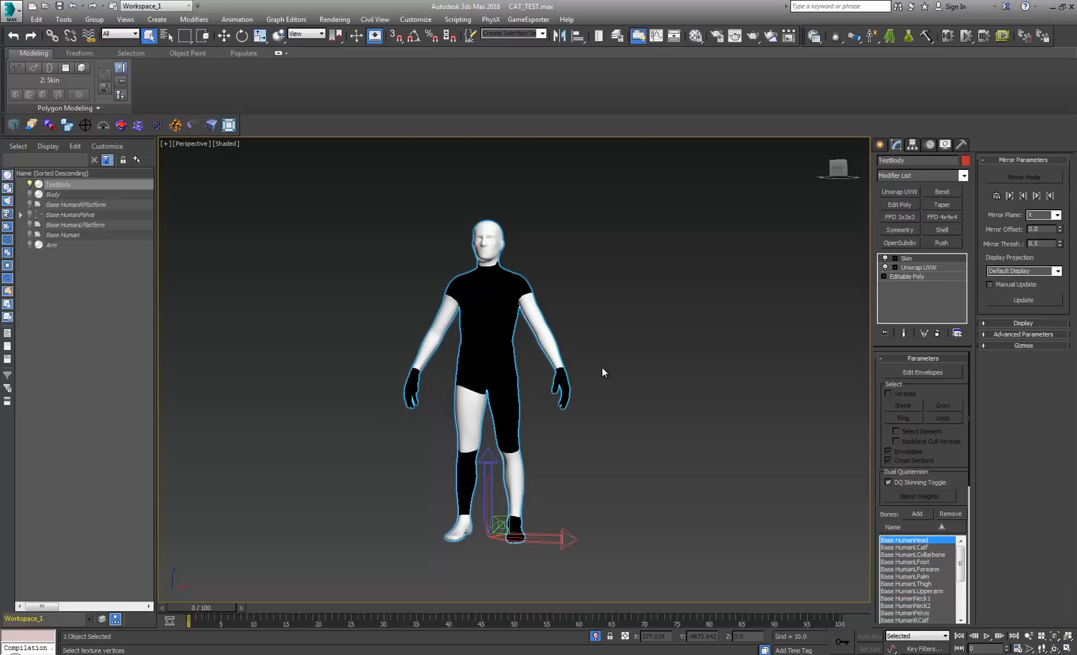
Reopen the Unwrap UVW modifier's UV editor, show the full 3 by 4 layout and clear the foot's vertex selection
click(918, 267)
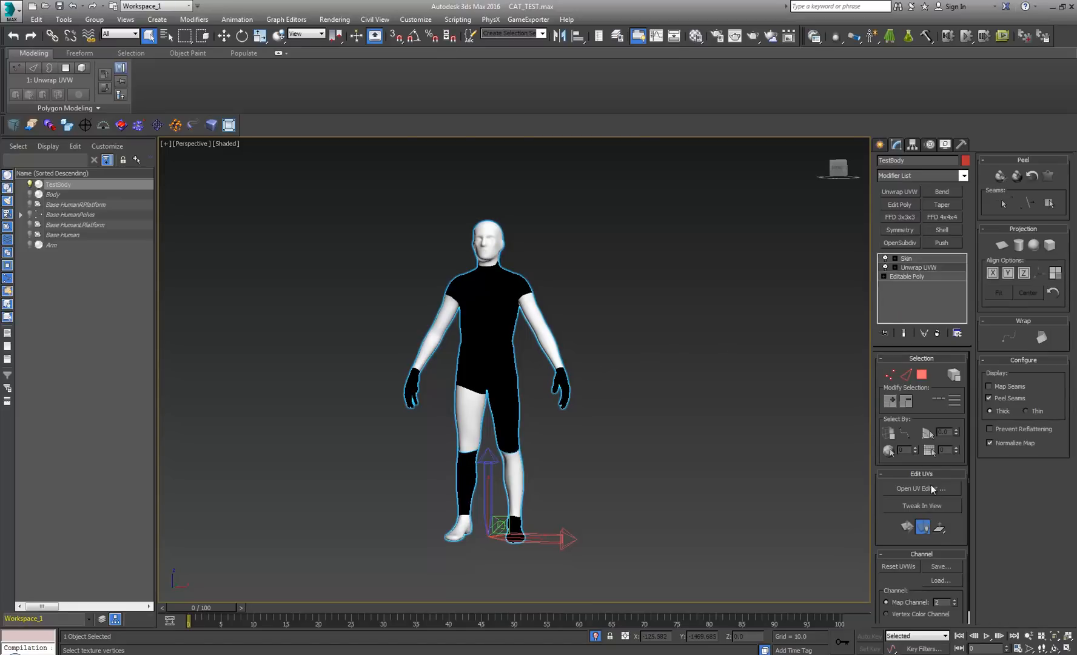
click(930, 489)
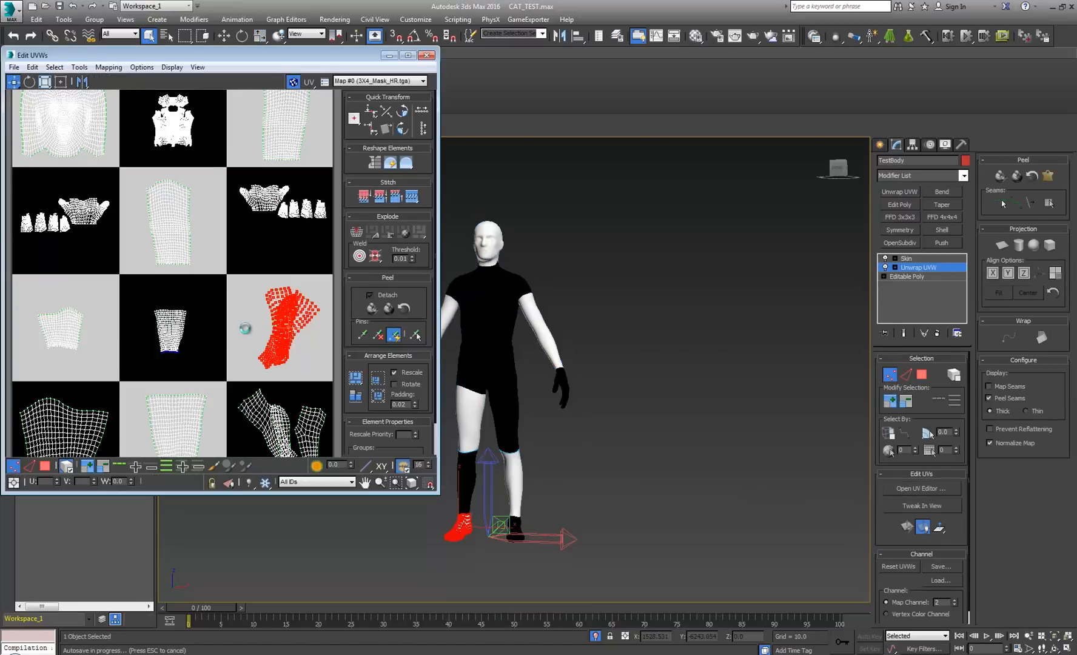
scroll(245, 328, down, 4)
middle_drag(250, 310, 227, 325)
click(329, 306)
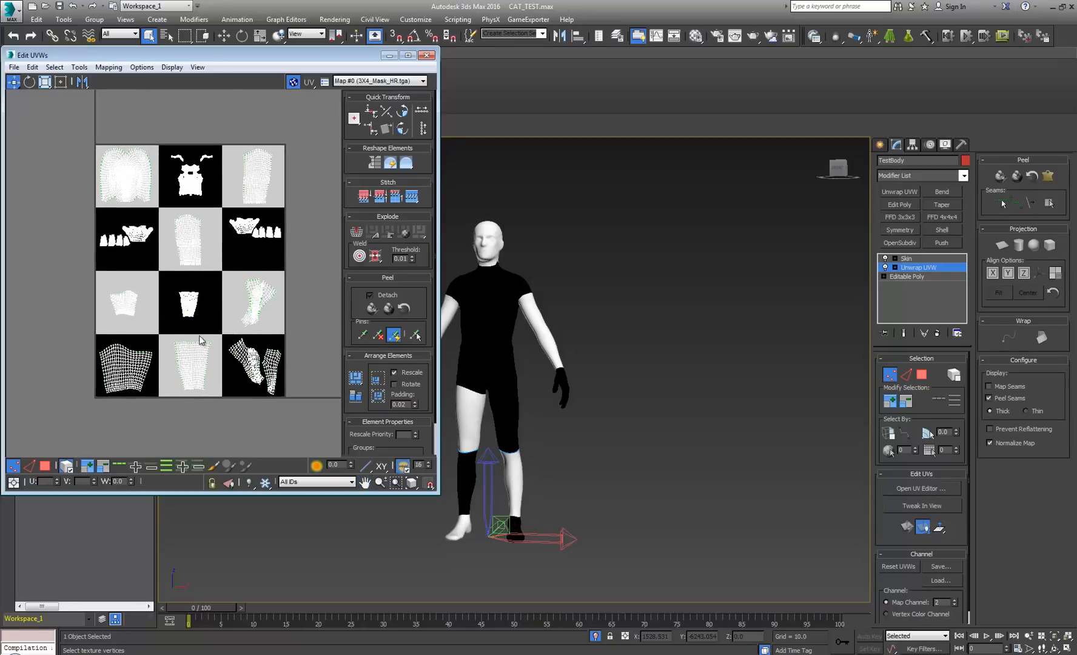
Switch to Photoshop, view the 3X4_Mask.psd checkerboard, and check the file sizes of 3X4_Mask_1.tga to 3X4_Mask_4.tga in the SplitTutorial folder
key(alt+Tab)
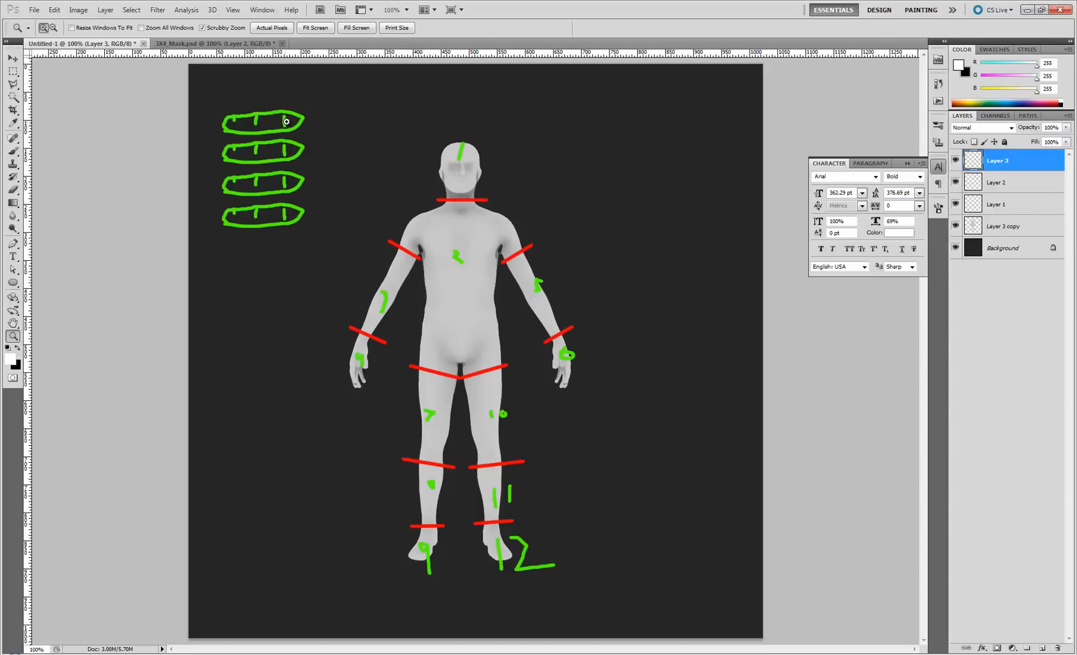
click(229, 46)
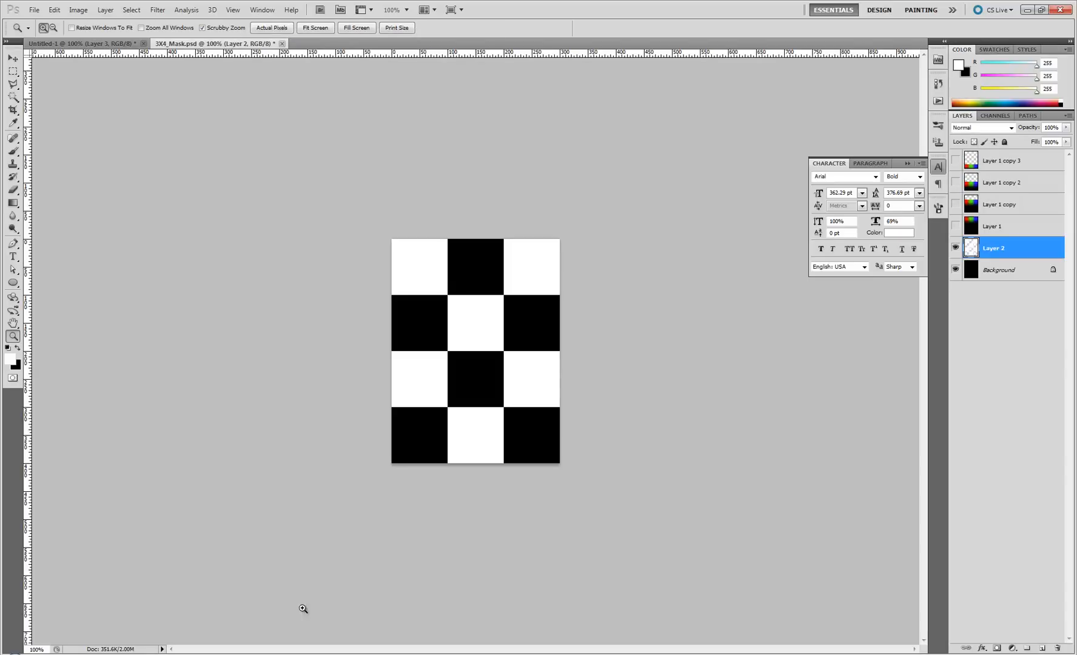
click(45, 652)
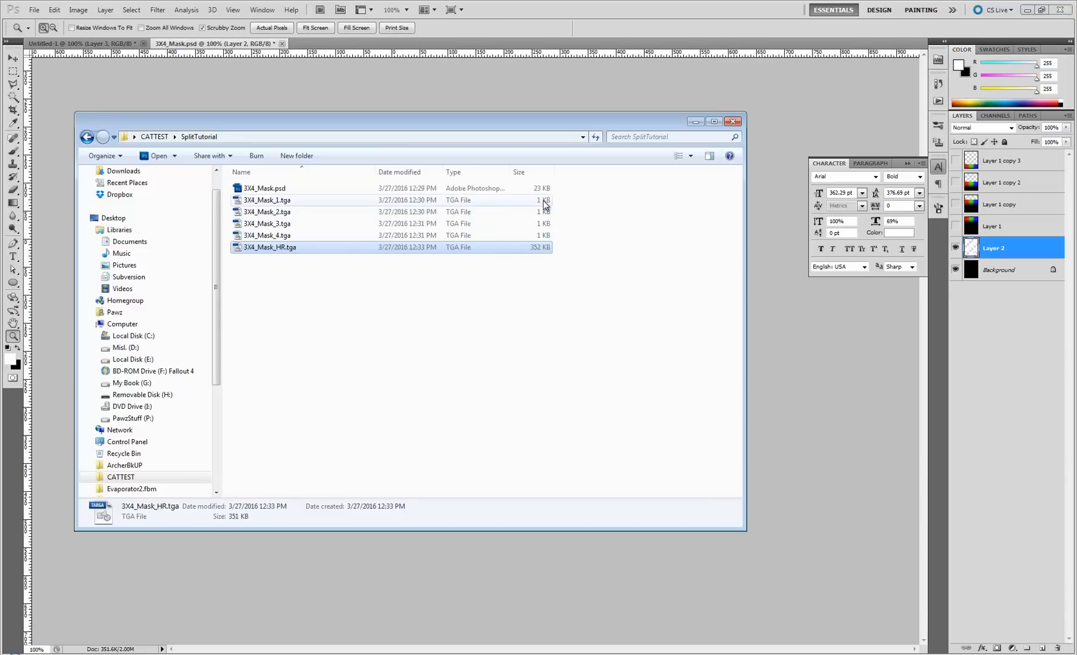
click(548, 200)
click(546, 212)
click(544, 225)
click(541, 235)
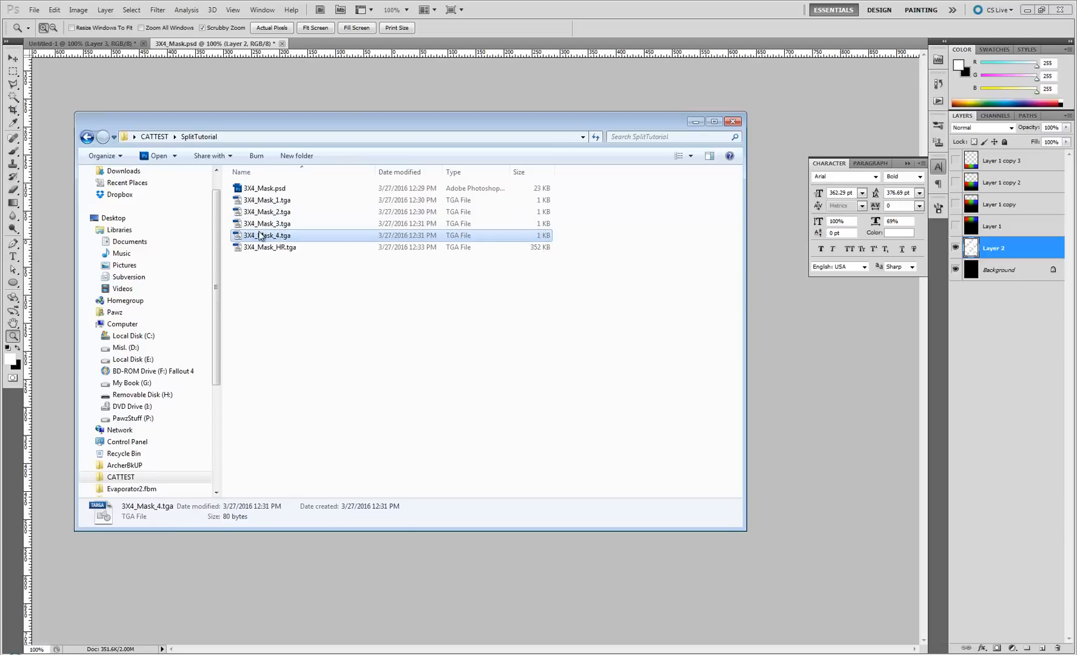
Open 3X4_Mask_4.tga from the SplitTutorial folder and magnify it to 3200%
double_click(263, 236)
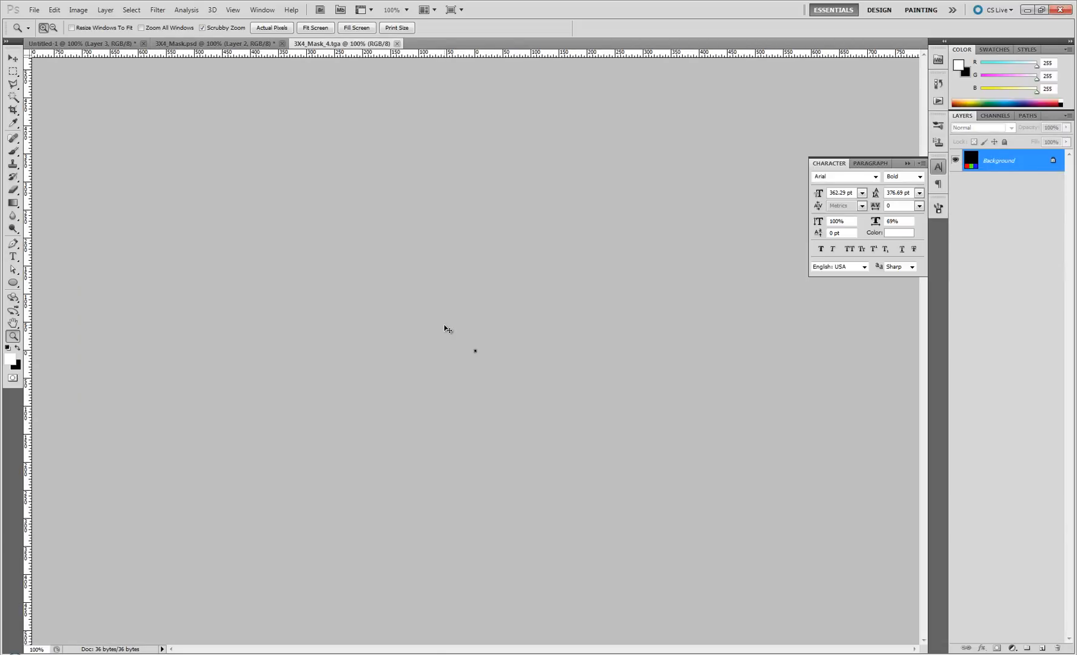
key(ctrl+plus)
key(ctrl+plus)
key(ctrl+plus)
key(ctrl+plus)
key(ctrl+plus)
key(ctrl+plus)
key(ctrl+plus)
key(ctrl+plus)
key(ctrl+plus)
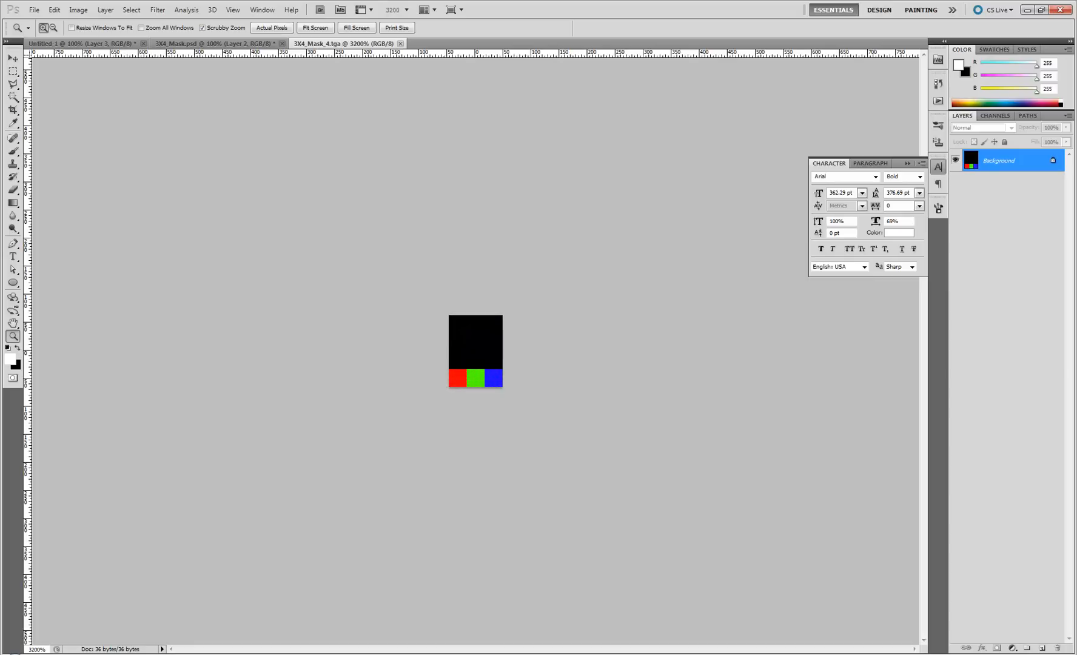
Examine the red, green and blue channels of 3X4_Mask_4.tga individually, ending on the composite RGB view
click(995, 115)
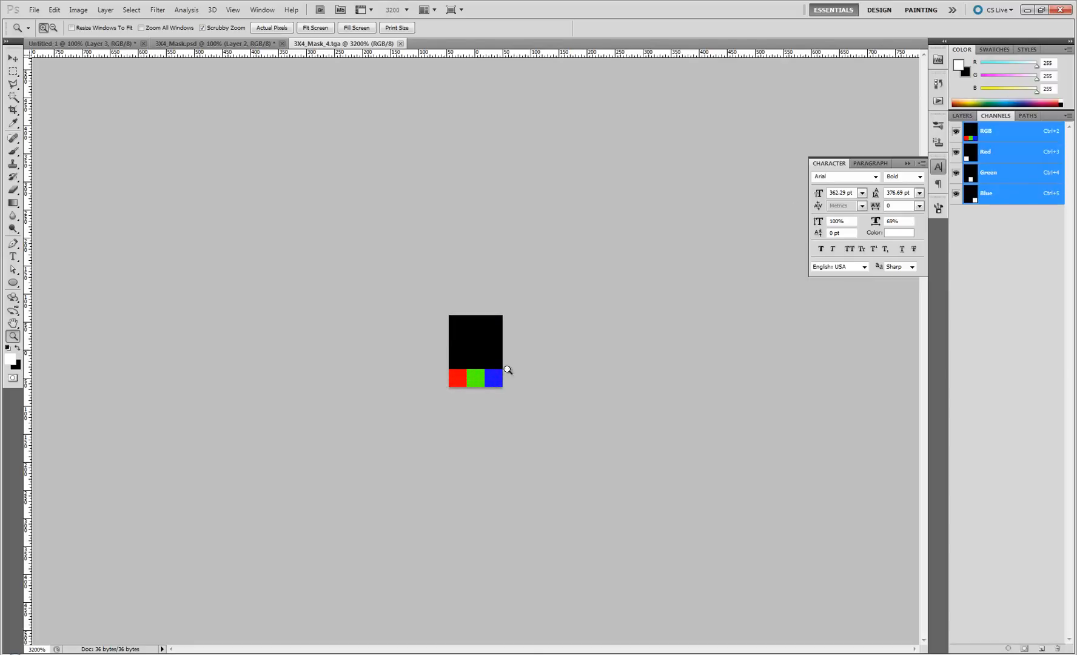
click(969, 159)
click(975, 174)
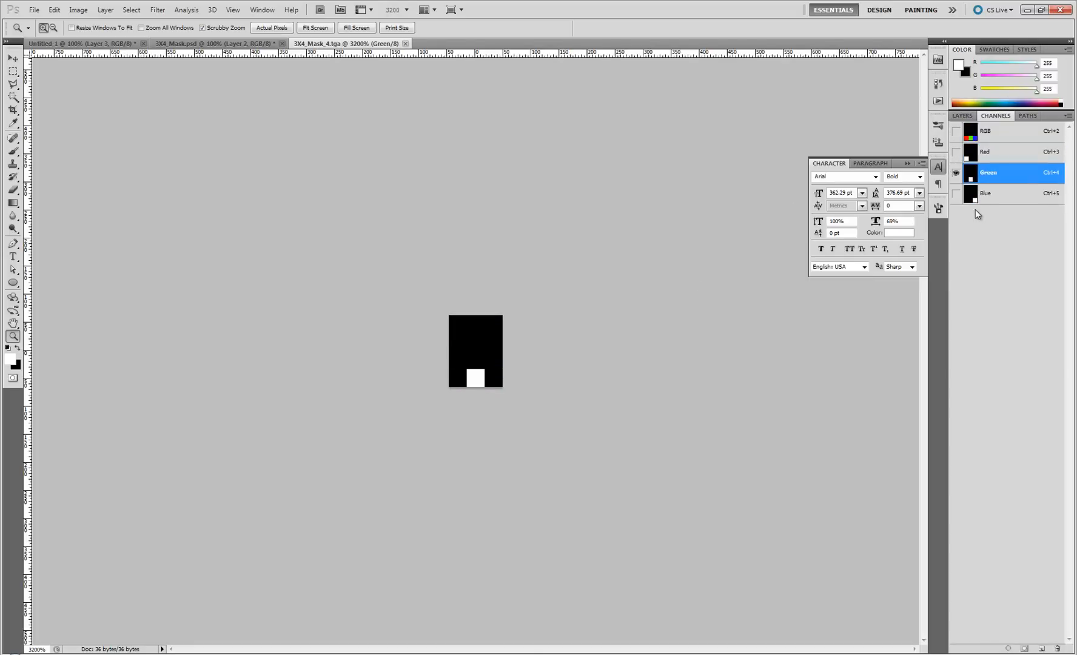
click(976, 197)
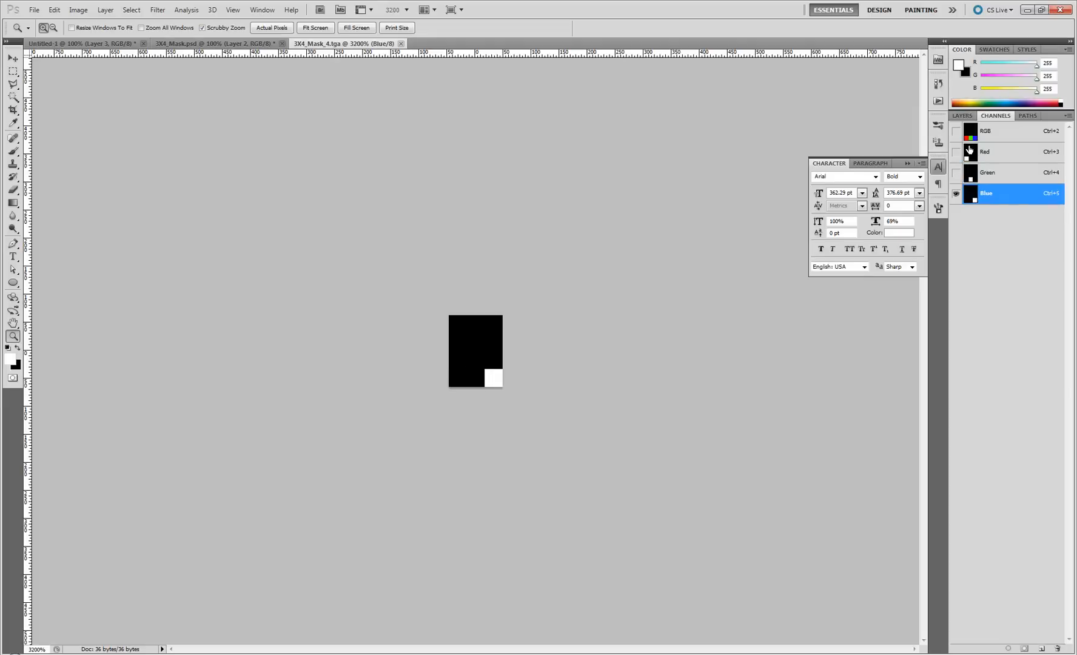
click(969, 149)
click(972, 177)
click(972, 195)
click(971, 134)
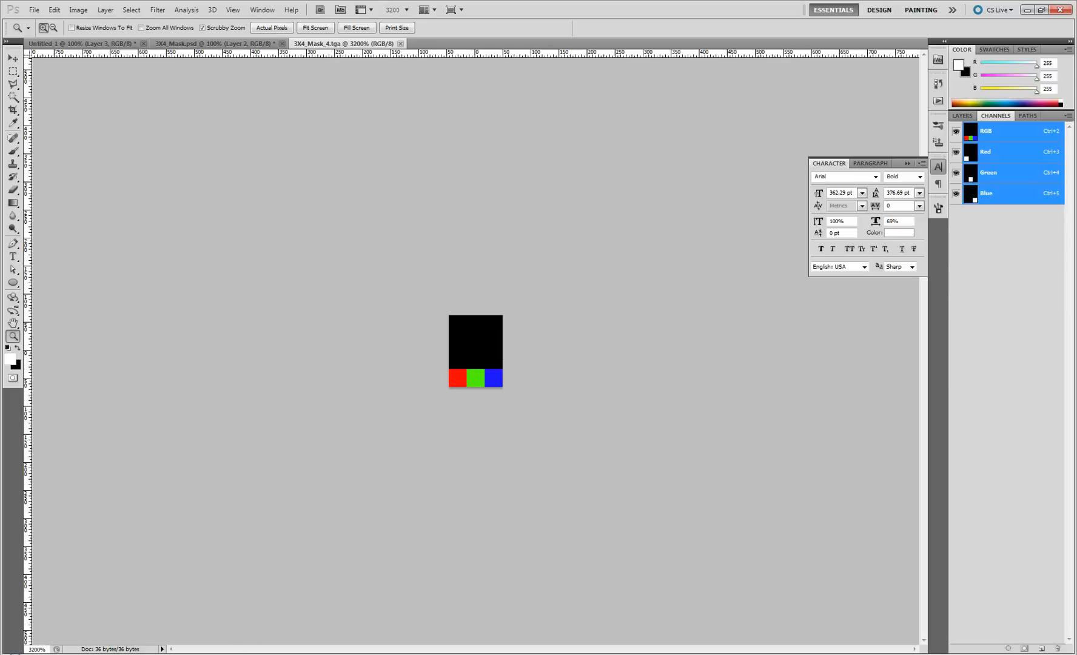
Switch back to 3ds Max and examine the body's regions from head to feet beside the UV layout
mouse_move(226, 654)
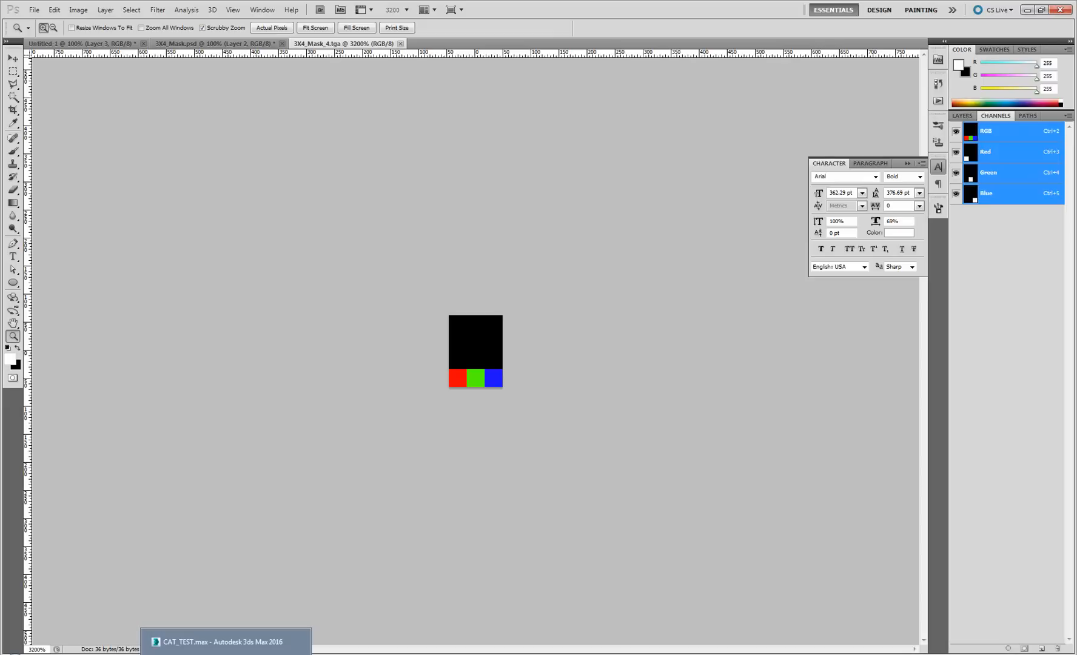
click(225, 642)
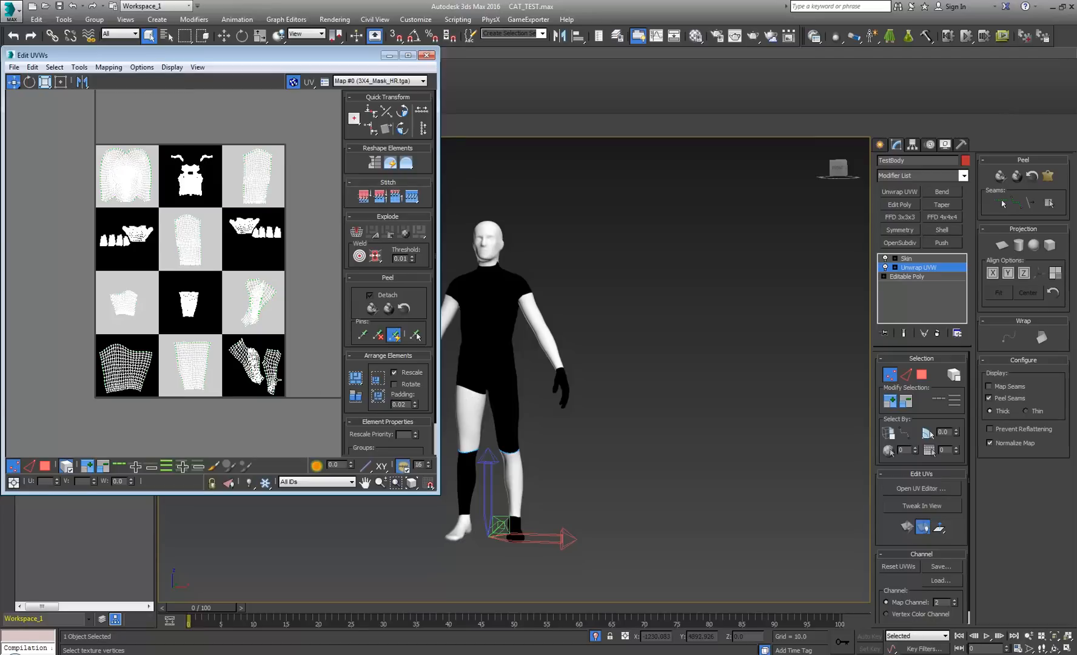
middle_drag(507, 341, 635, 352)
scroll(635, 351, up, 3)
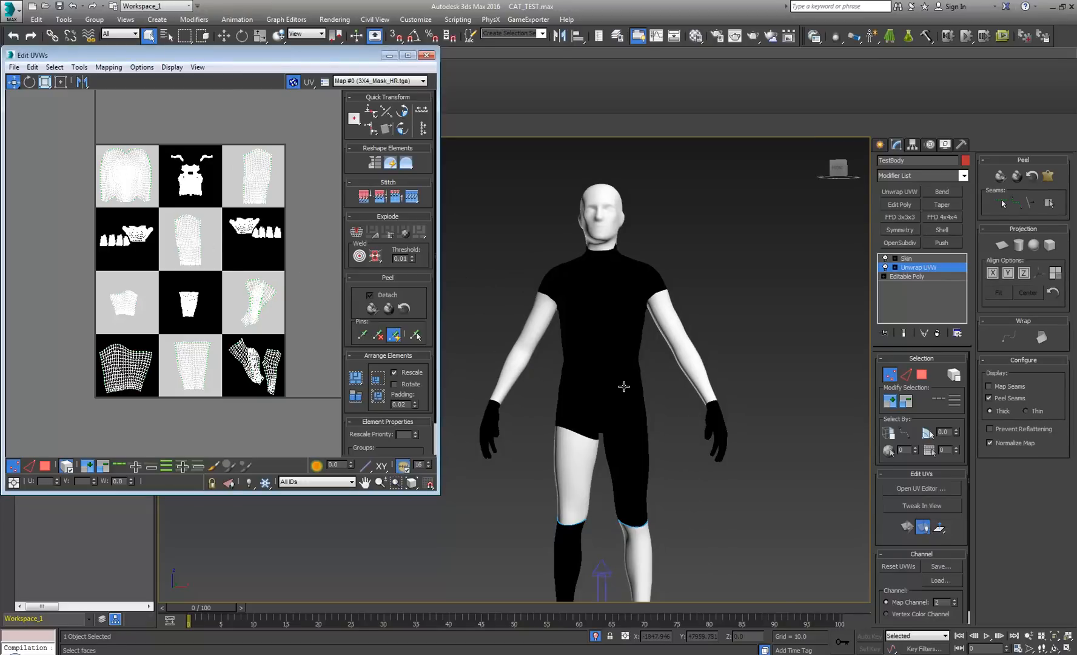
middle_drag(623, 464, 614, 408)
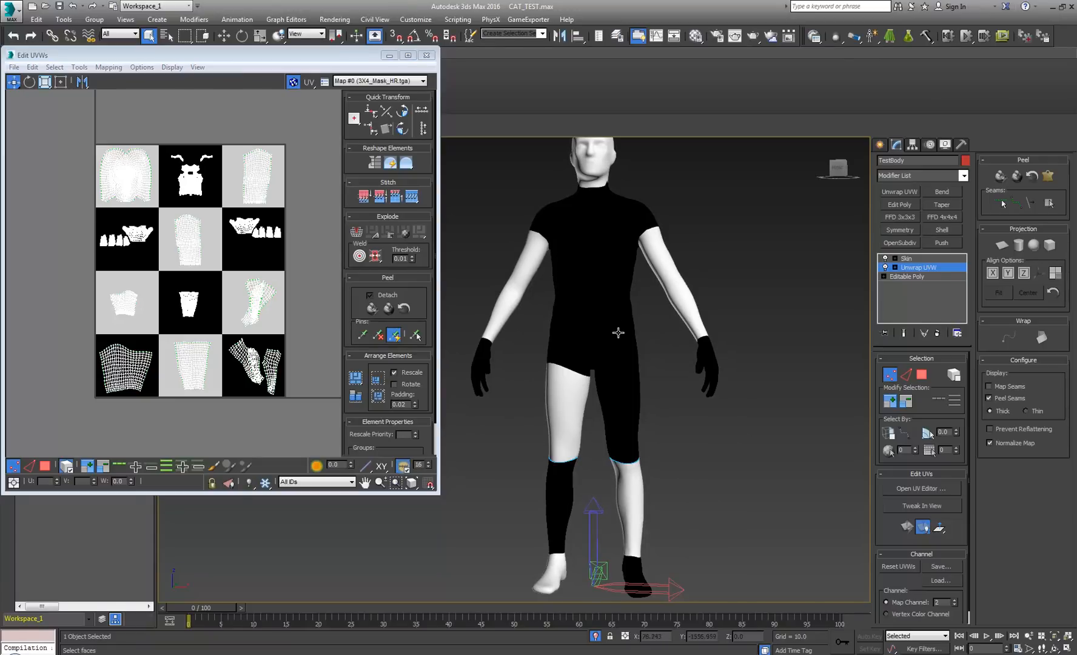
middle_drag(623, 332, 639, 425)
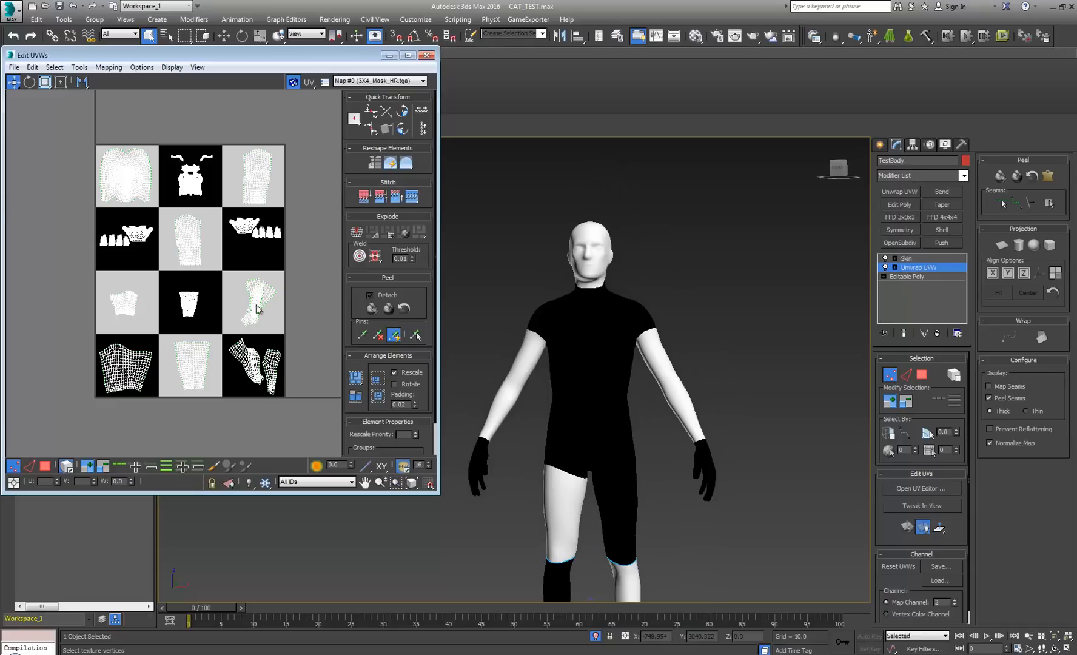
Examine the foot UV shells in the layout's lower two rows and compare them with the legs and feet on the body
scroll(257, 301, up, 8)
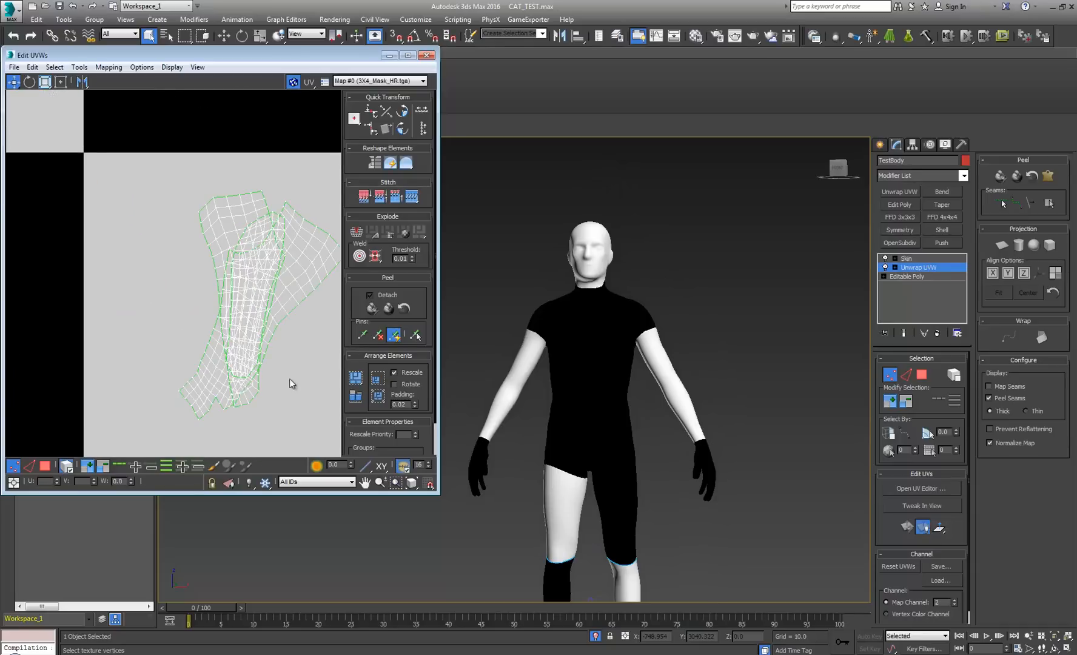
scroll(222, 353, down, 6)
middle_drag(221, 352, 205, 258)
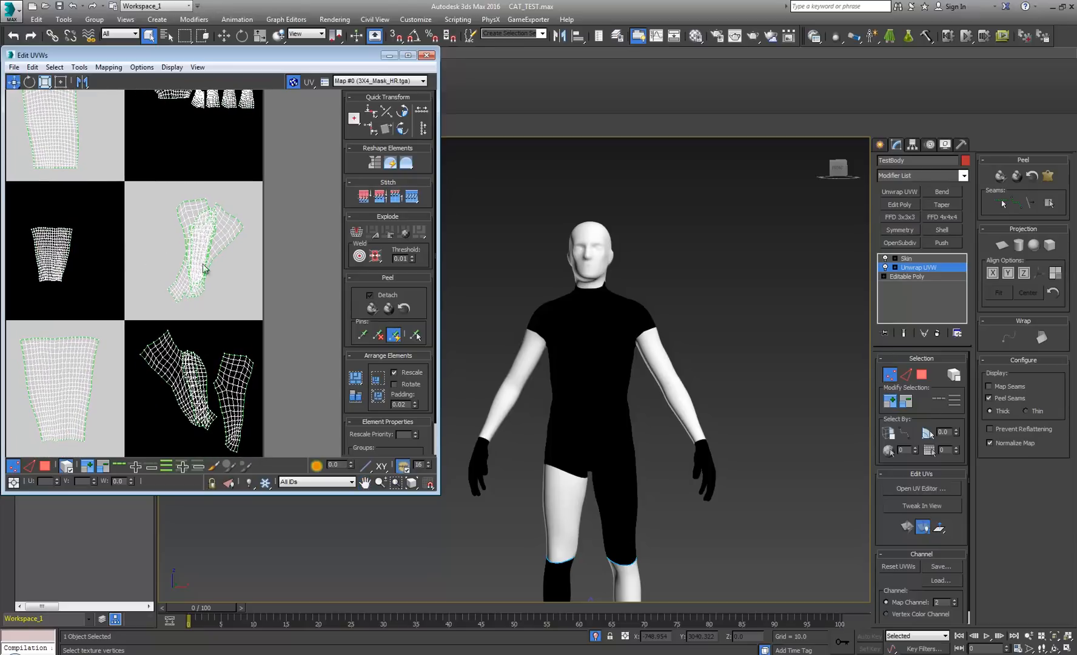
scroll(209, 279, down, 2)
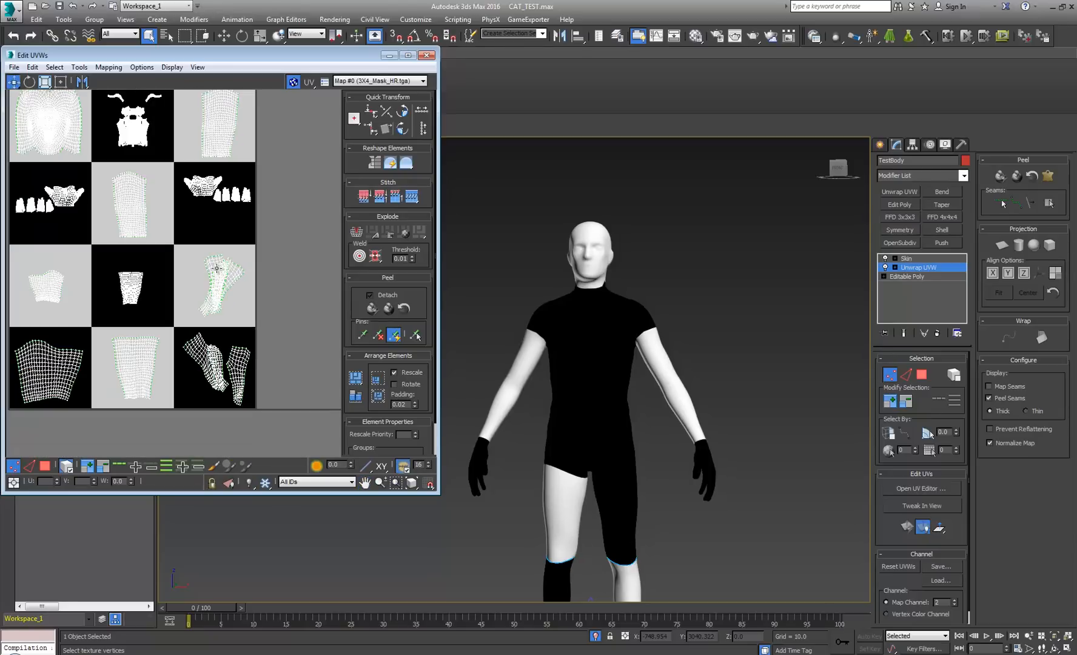
scroll(588, 370, down, 2)
middle_drag(589, 479, 625, 432)
scroll(606, 477, up, 4)
scroll(609, 498, down, 3)
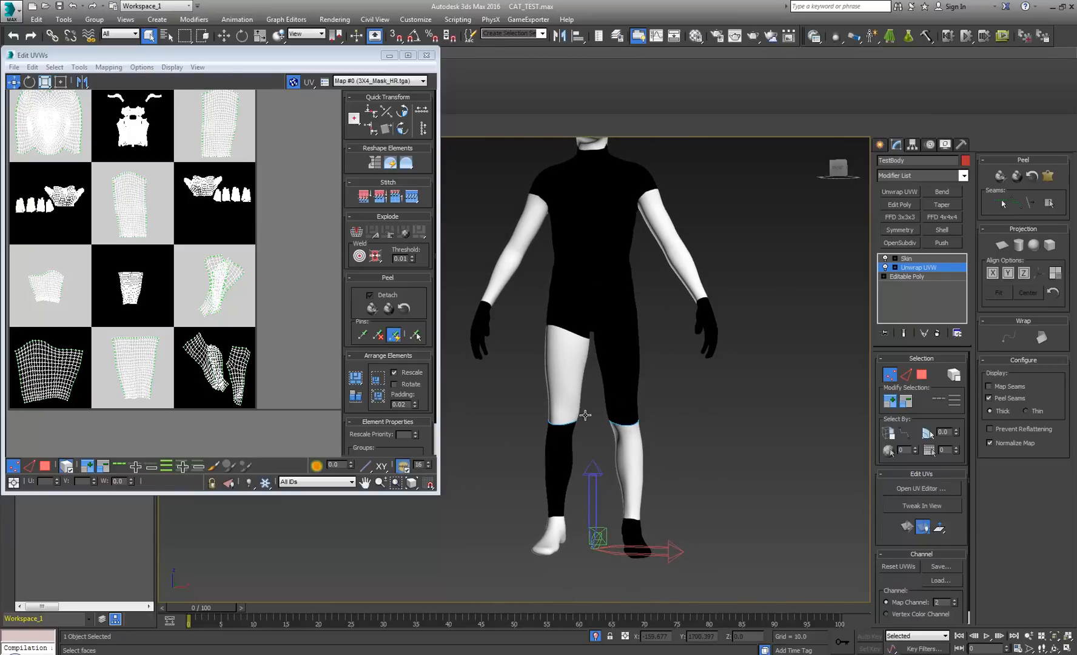
middle_drag(224, 287, 245, 304)
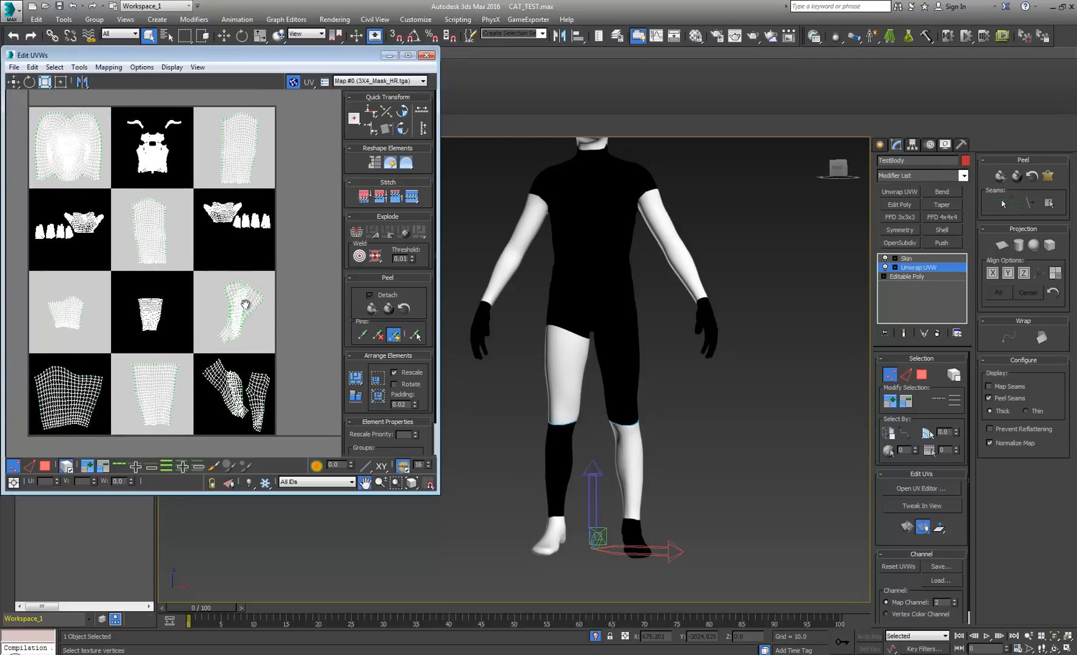